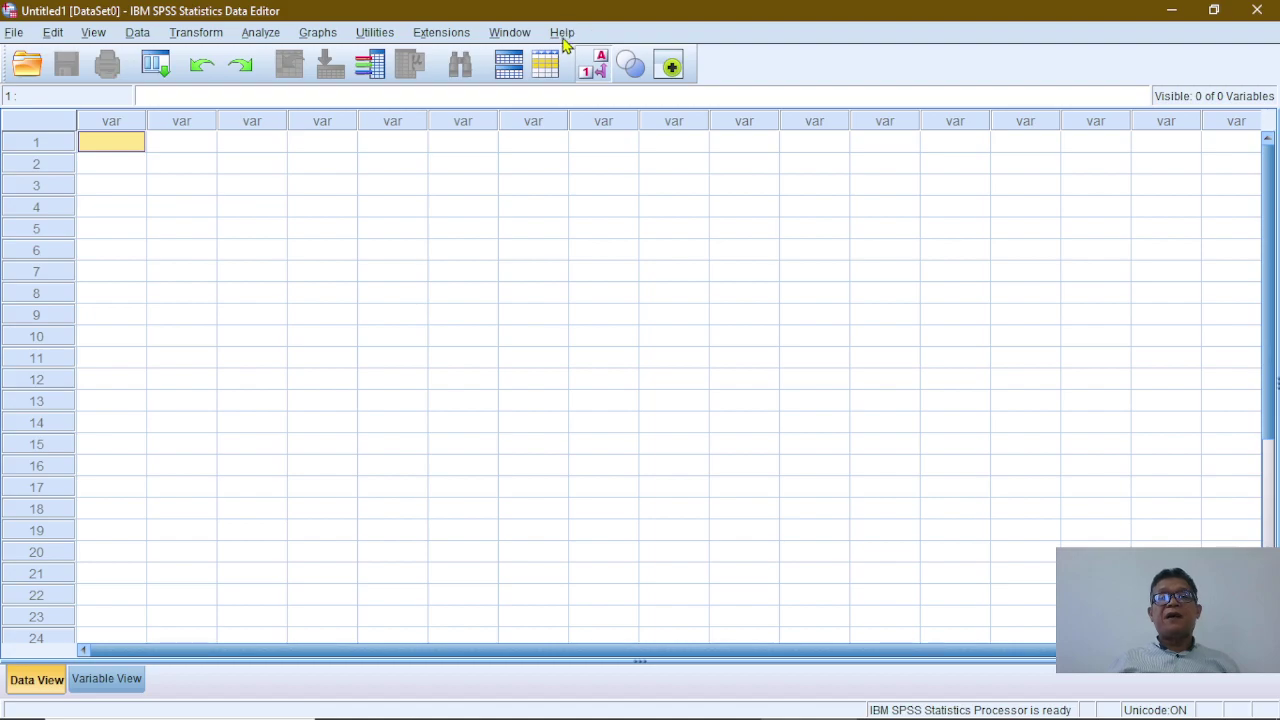
Check the program's version information and close it again
{"action": "left_click", "coordinate": [588, 201]}
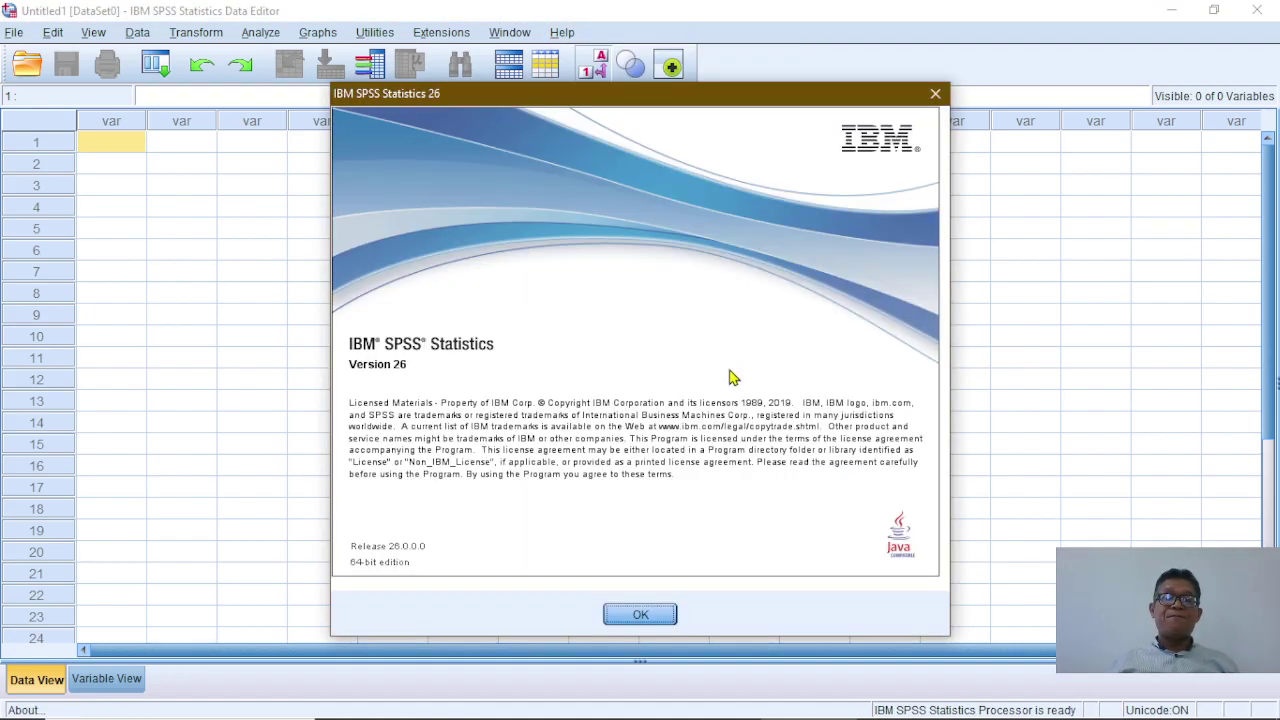
{"action": "left_click", "coordinate": [640, 615]}
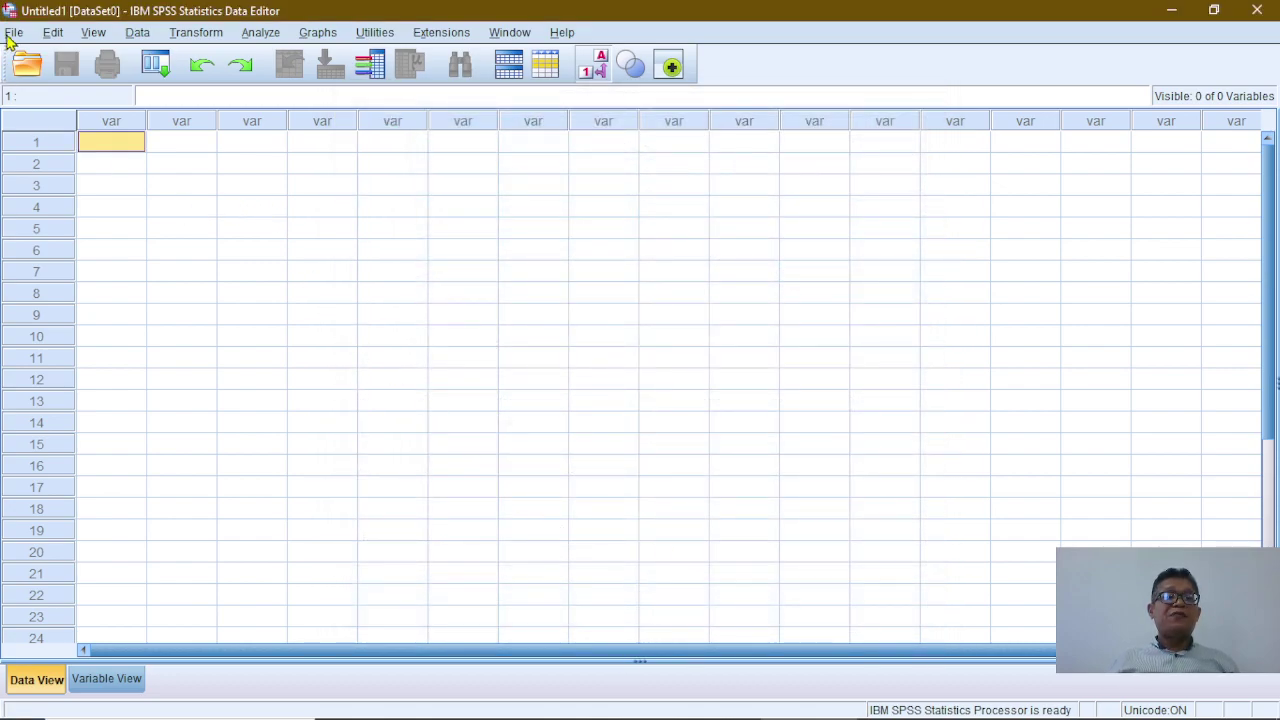
Open the recently used data file impor - GDP.sav and close the output window that comes with it
{"action": "left_click", "coordinate": [13, 34]}
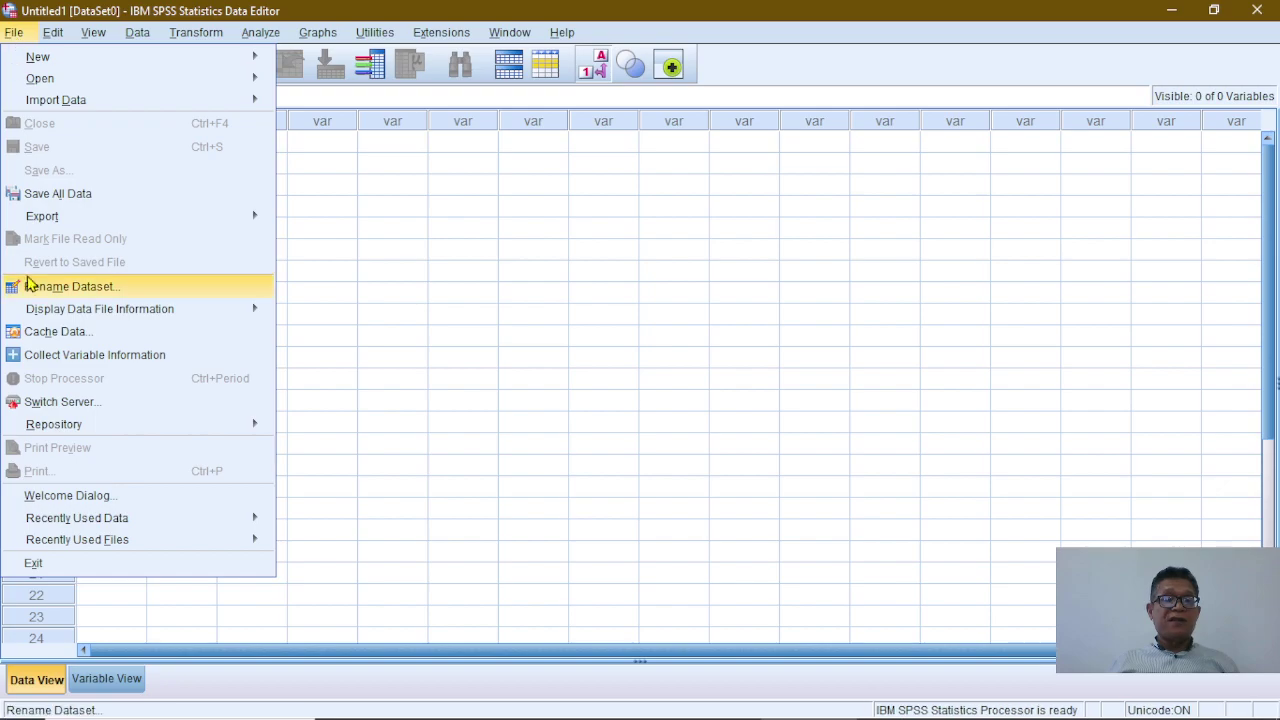
{"action": "mouse_move", "coordinate": [206, 542]}
{"action": "mouse_move", "coordinate": [217, 518]}
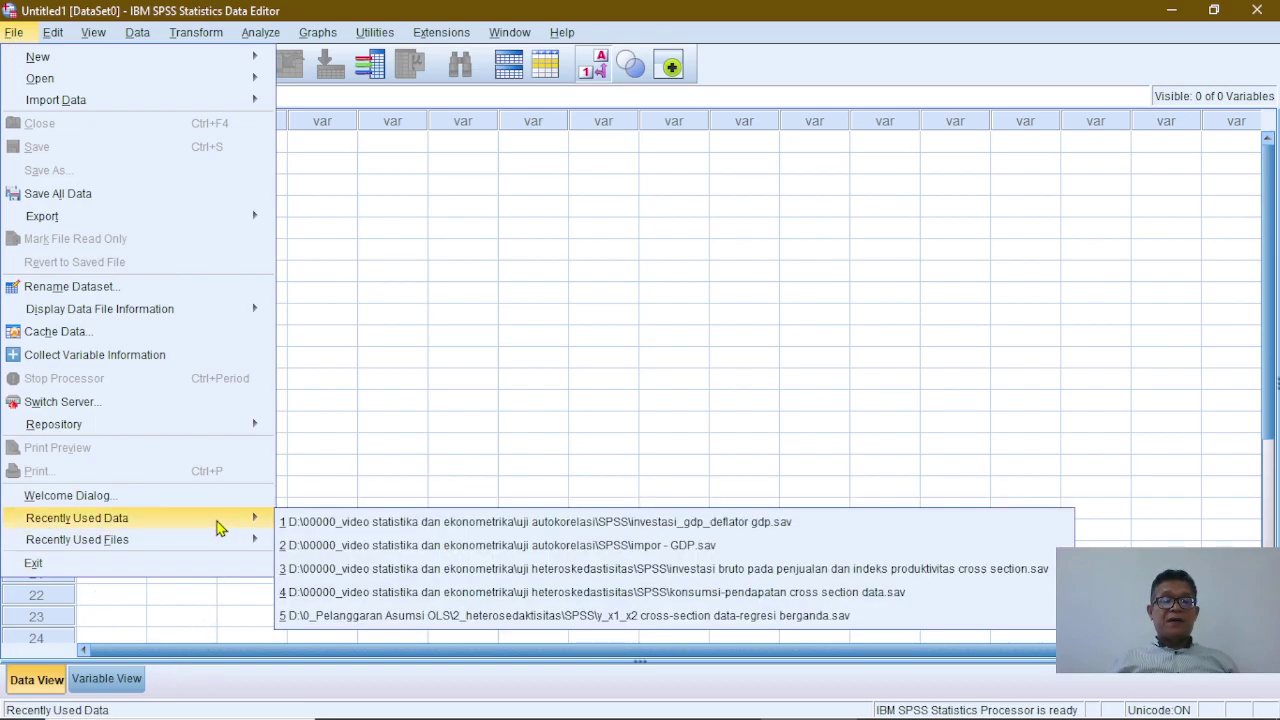
{"action": "left_click", "coordinate": [414, 550]}
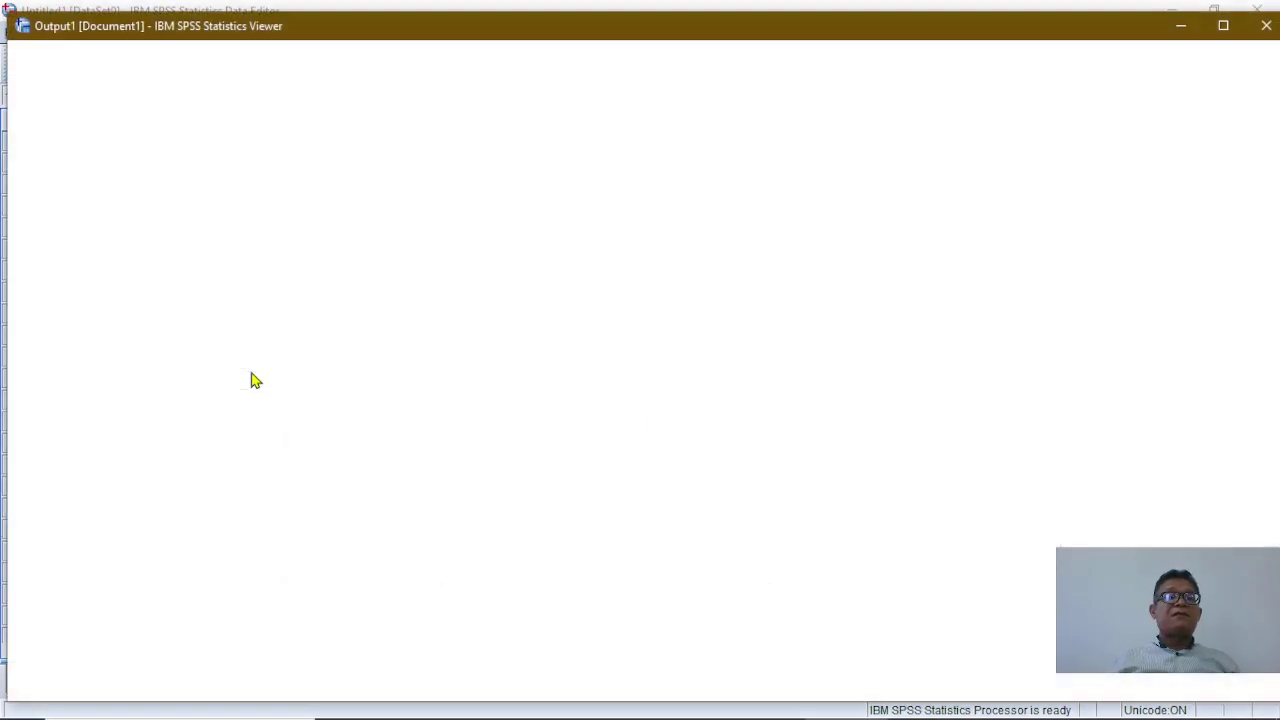
{"action": "left_click", "coordinate": [1266, 28]}
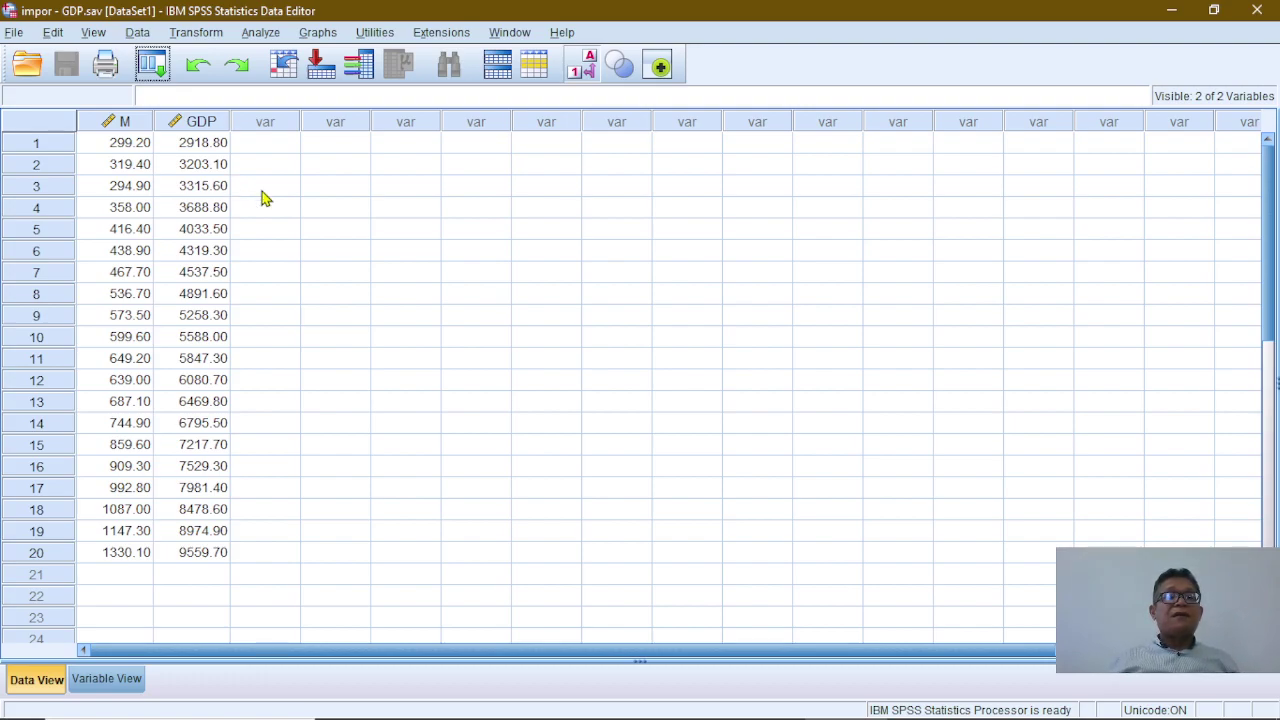
Define the cases as yearly dates with 1980 as the first case, and close the resulting output without saving
{"action": "left_click", "coordinate": [138, 33]}
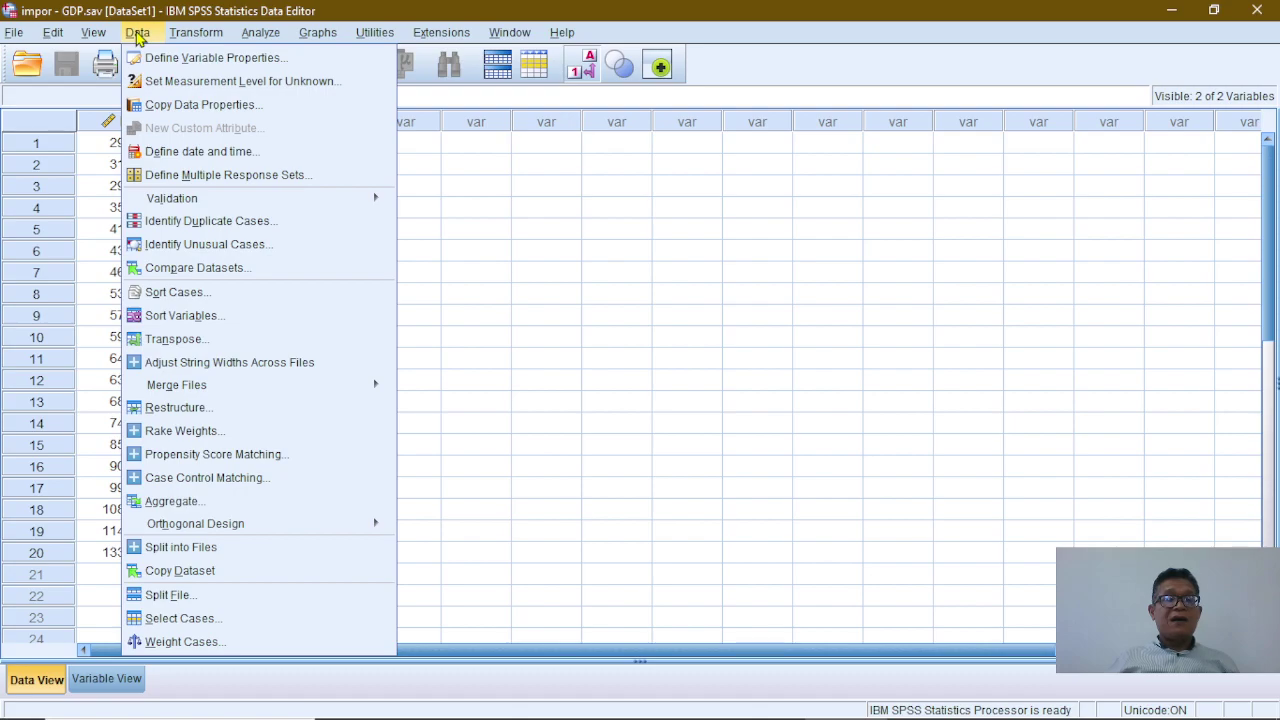
{"action": "left_click", "coordinate": [183, 160]}
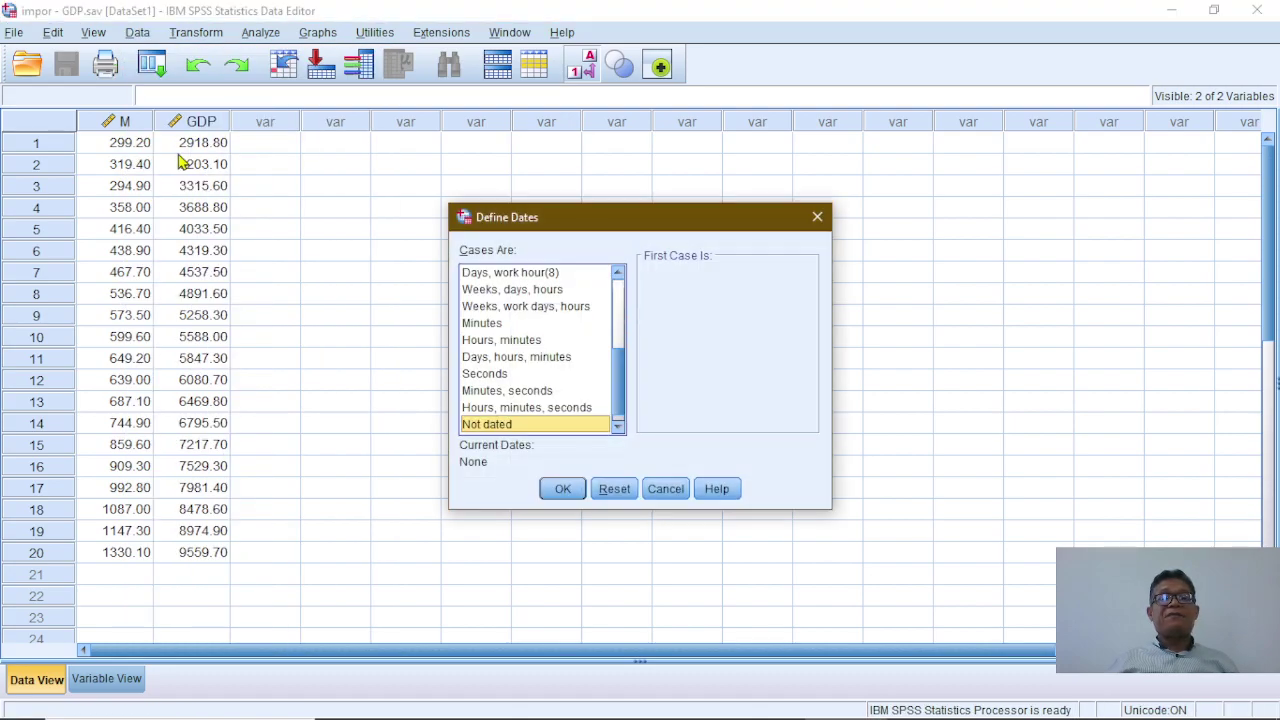
{"action": "scroll", "coordinate": [605, 420], "scroll_direction": "down", "scroll_amount": 1}
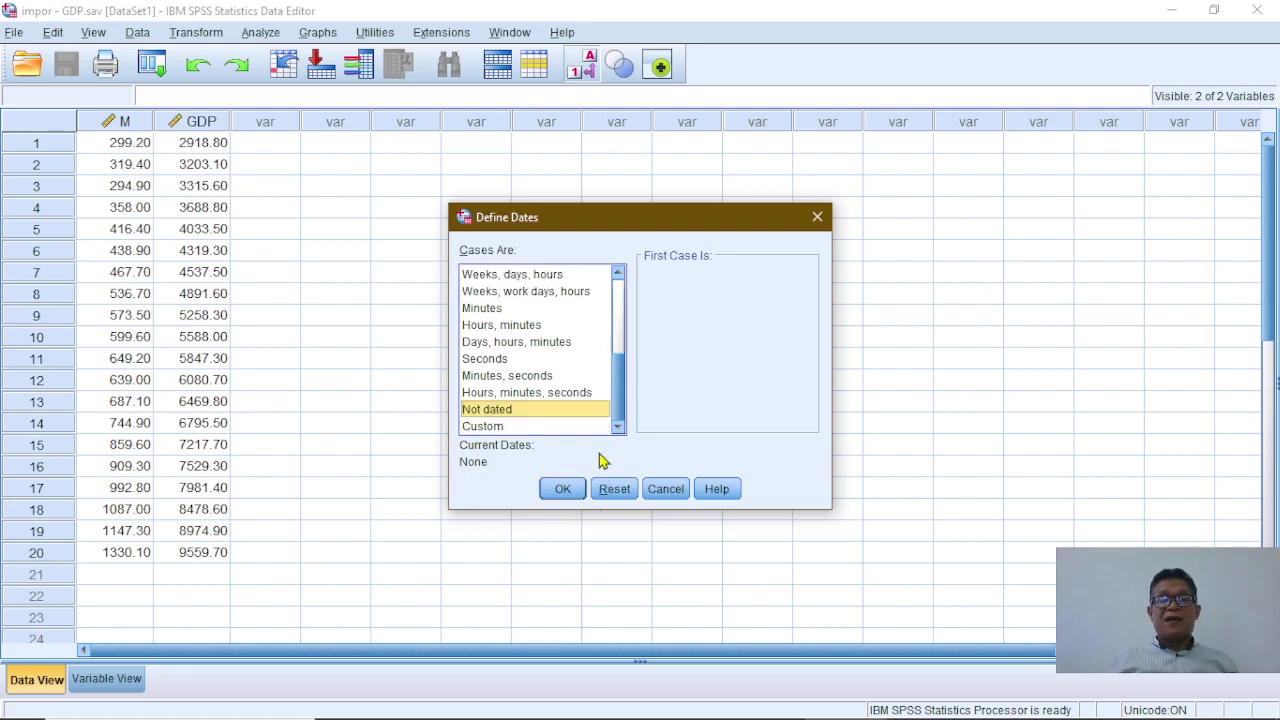
{"action": "scroll", "coordinate": [617, 318], "scroll_direction": "up", "scroll_amount": 5}
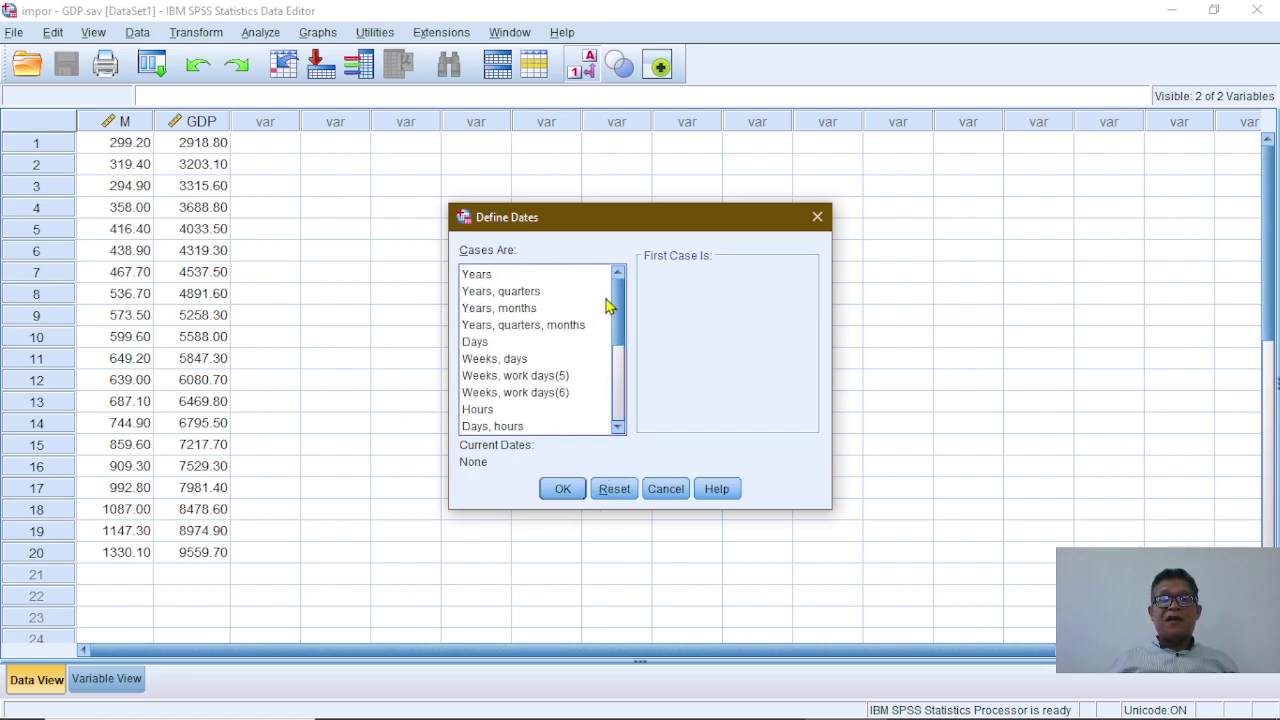
{"action": "left_click", "coordinate": [485, 282]}
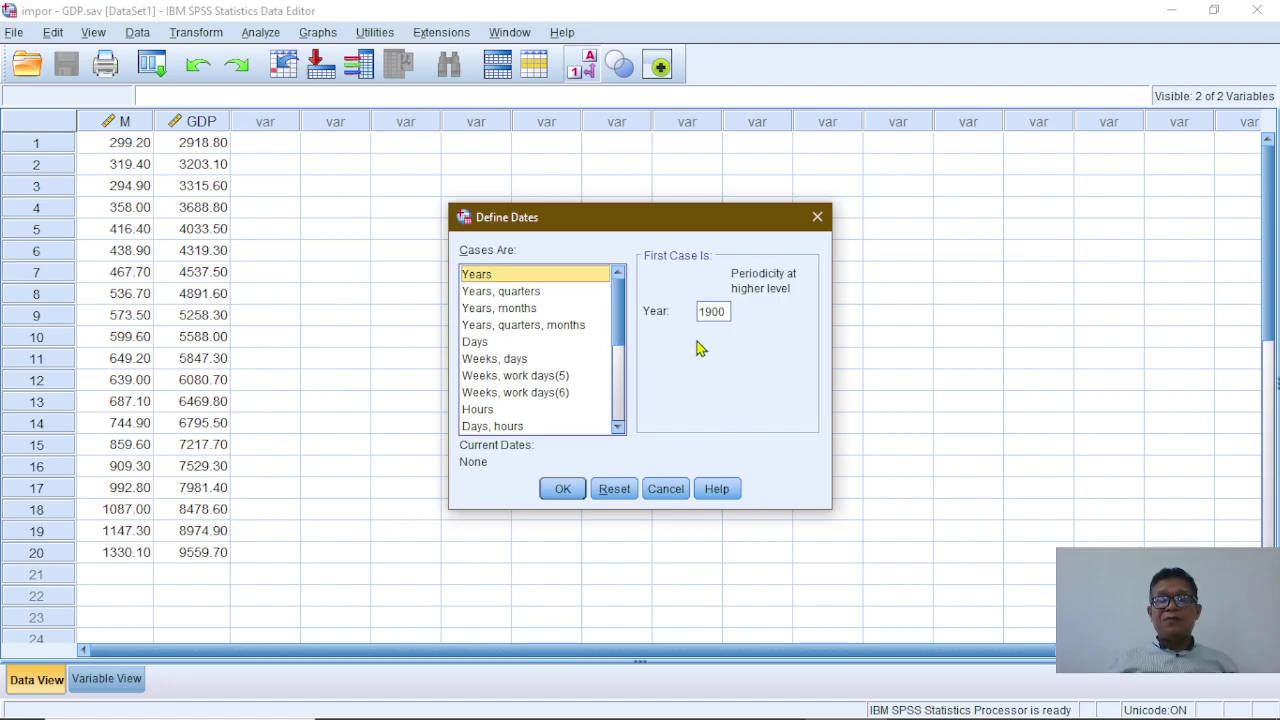
{"action": "left_click", "coordinate": [725, 312]}
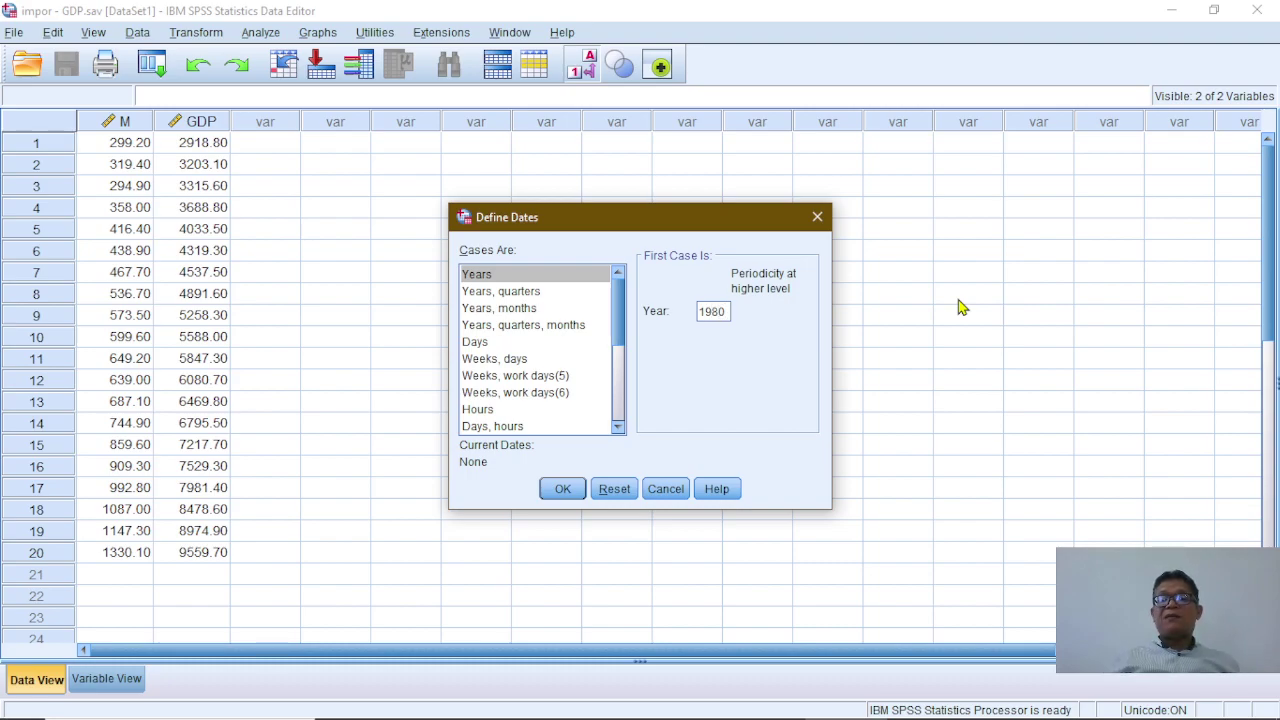
{"action": "left_click", "coordinate": [573, 496]}
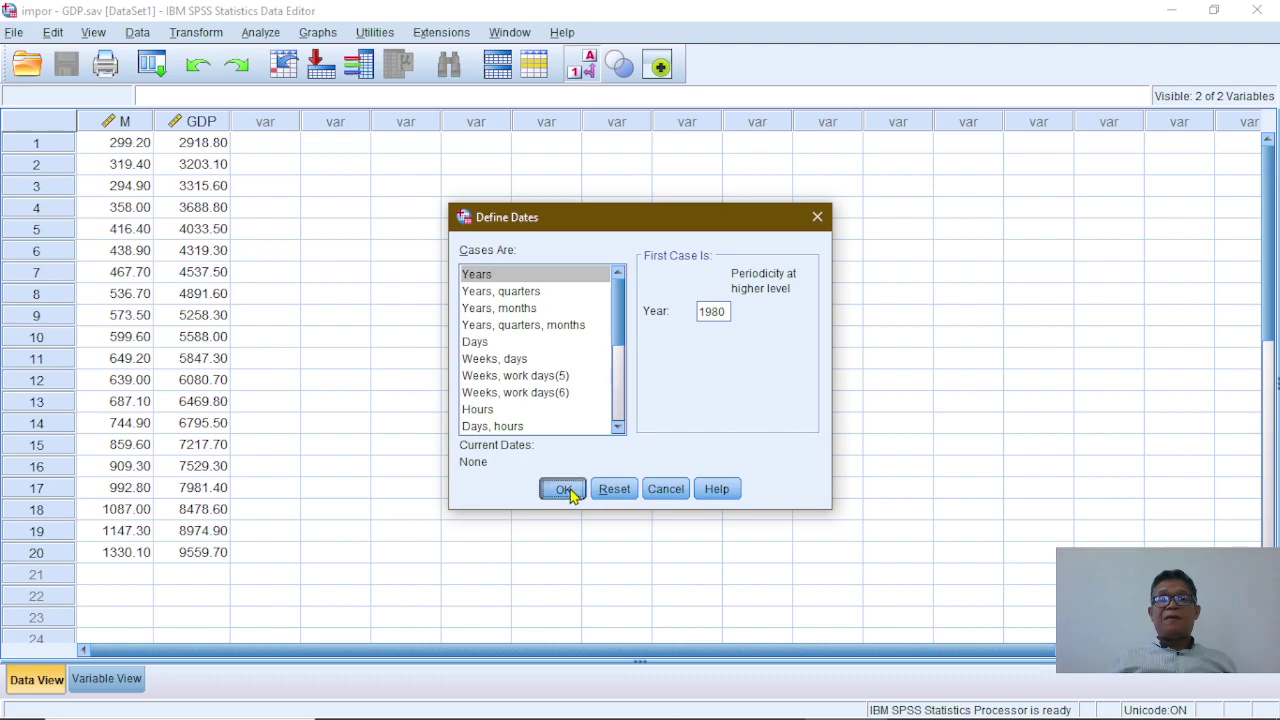
{"action": "left_click", "coordinate": [1267, 27]}
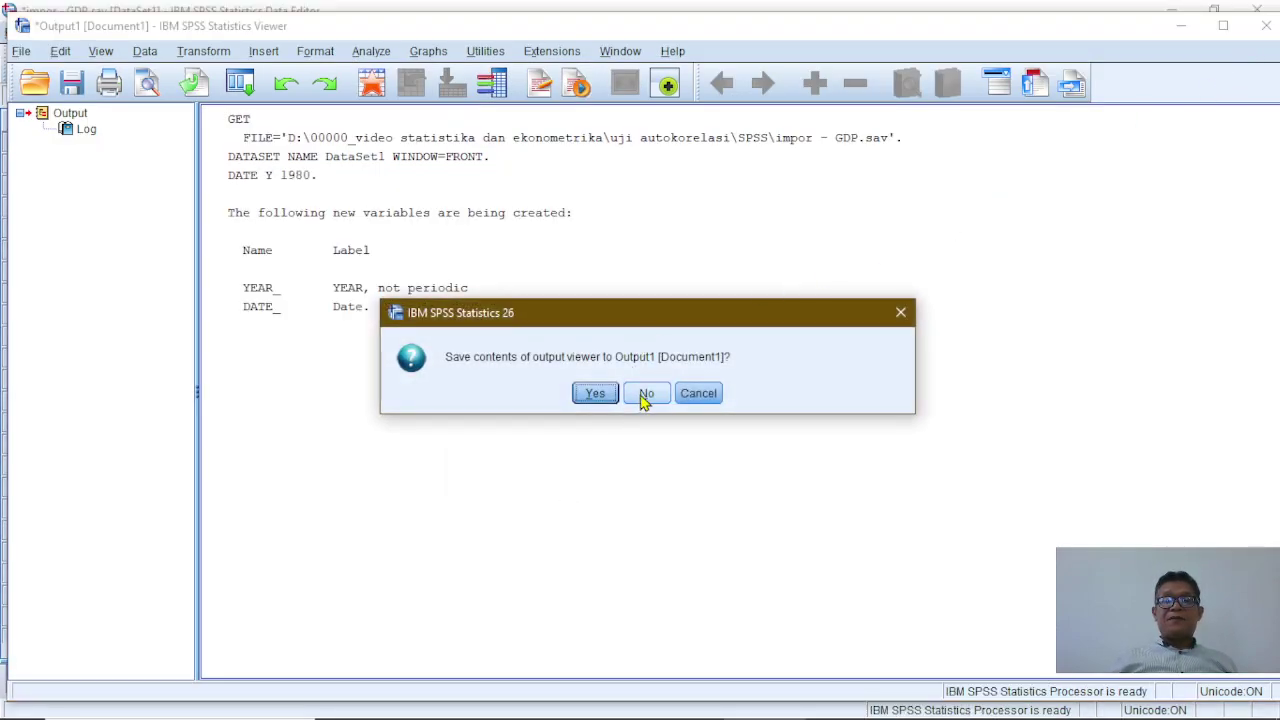
{"action": "left_click", "coordinate": [645, 395]}
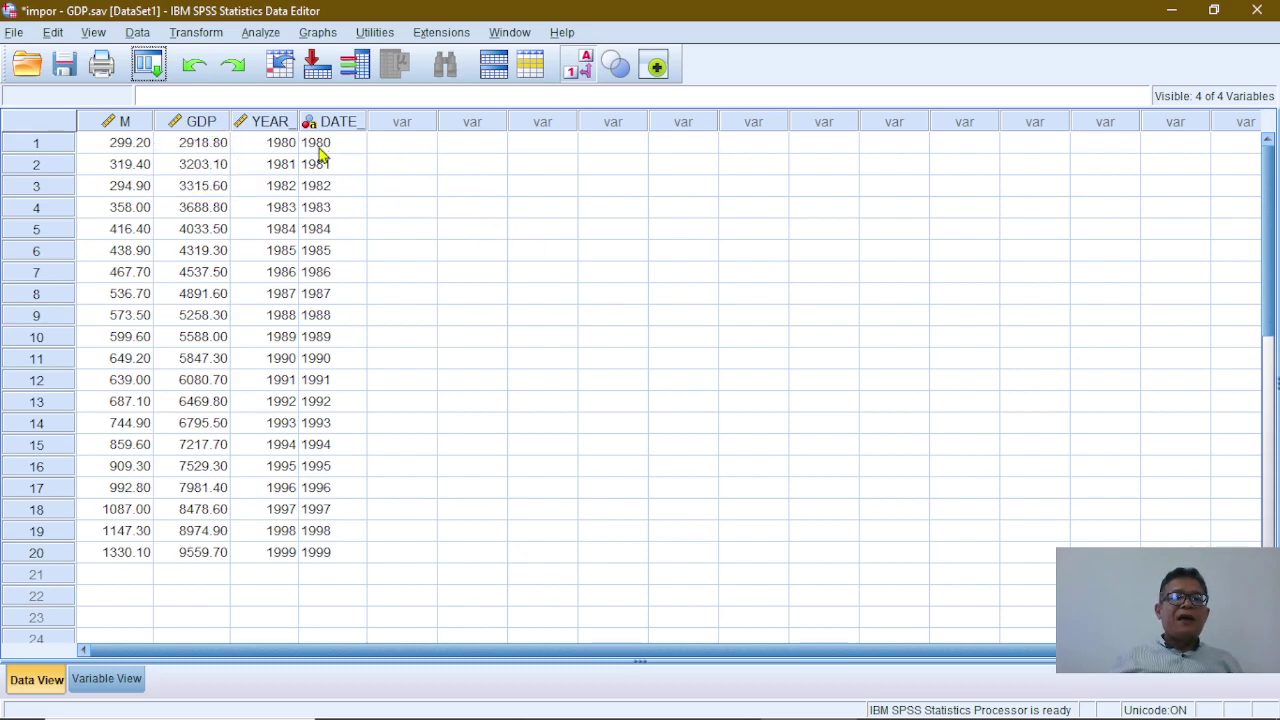
Set up a linear regression with M as the dependent variable and GDP as the independent variable
{"action": "left_click", "coordinate": [260, 32]}
{"action": "mouse_move", "coordinate": [329, 251]}
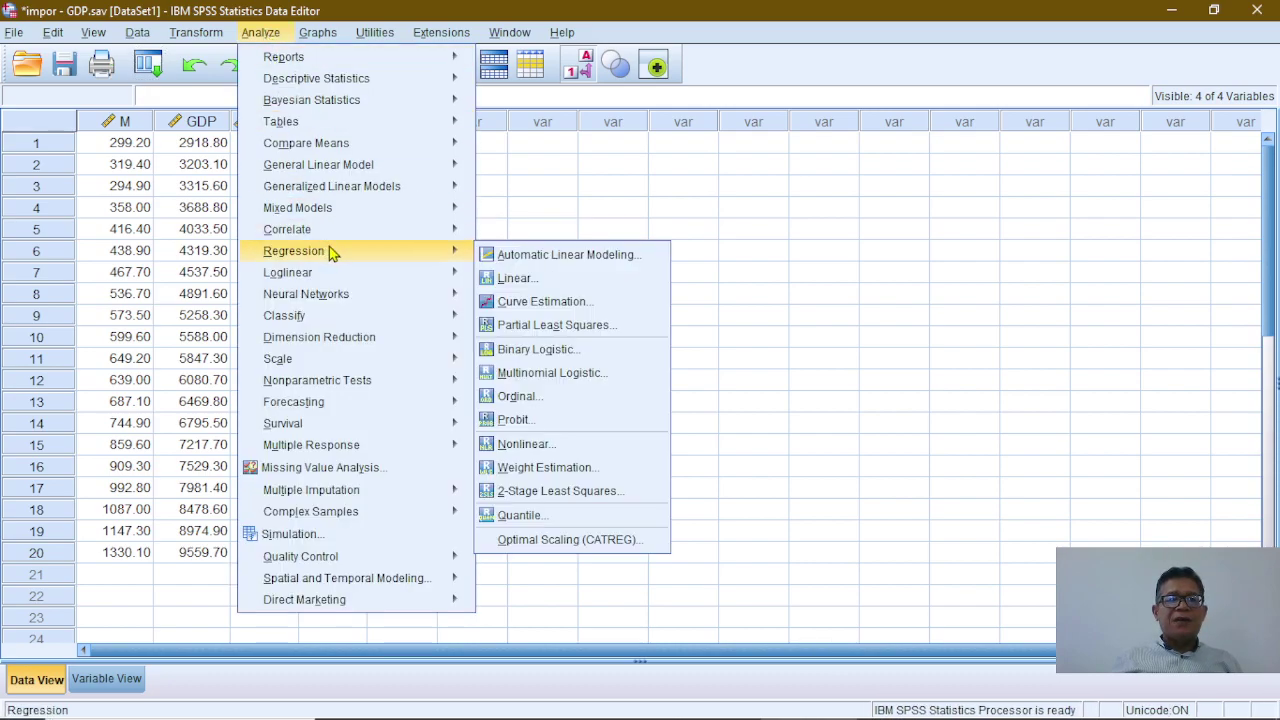
{"action": "left_click", "coordinate": [512, 278]}
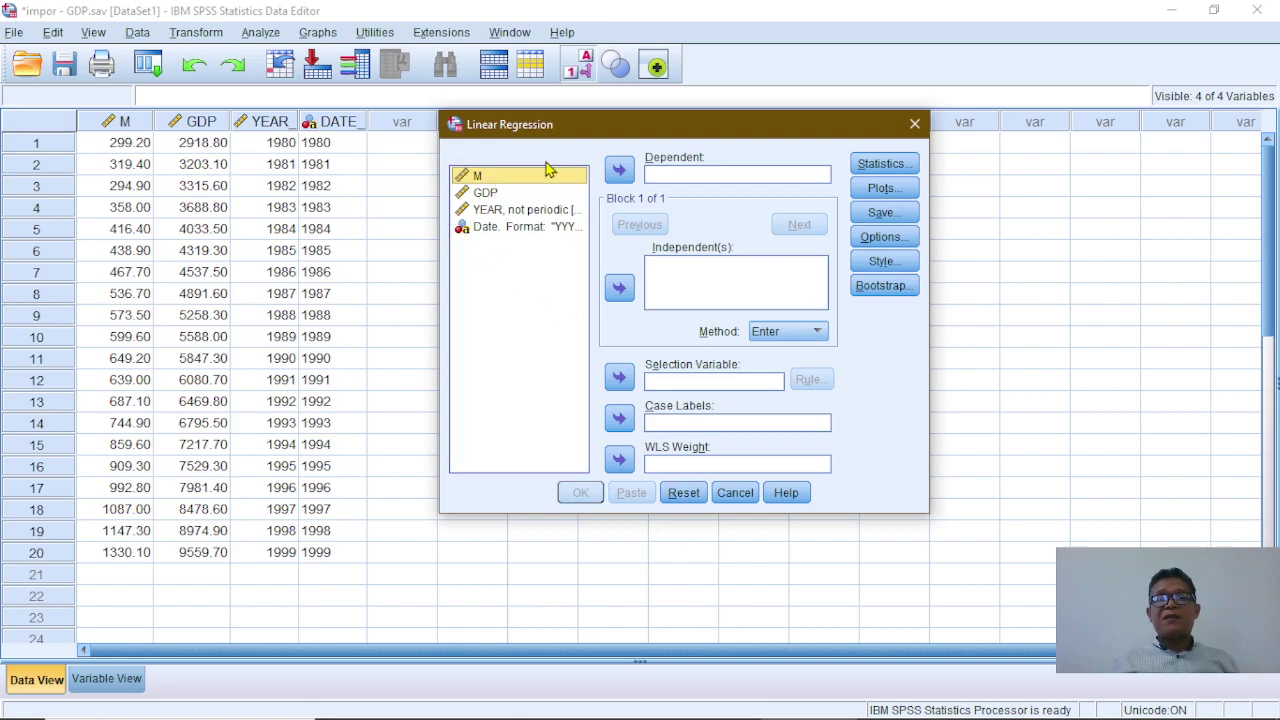
{"action": "left_click", "coordinate": [619, 172]}
{"action": "left_click", "coordinate": [484, 177]}
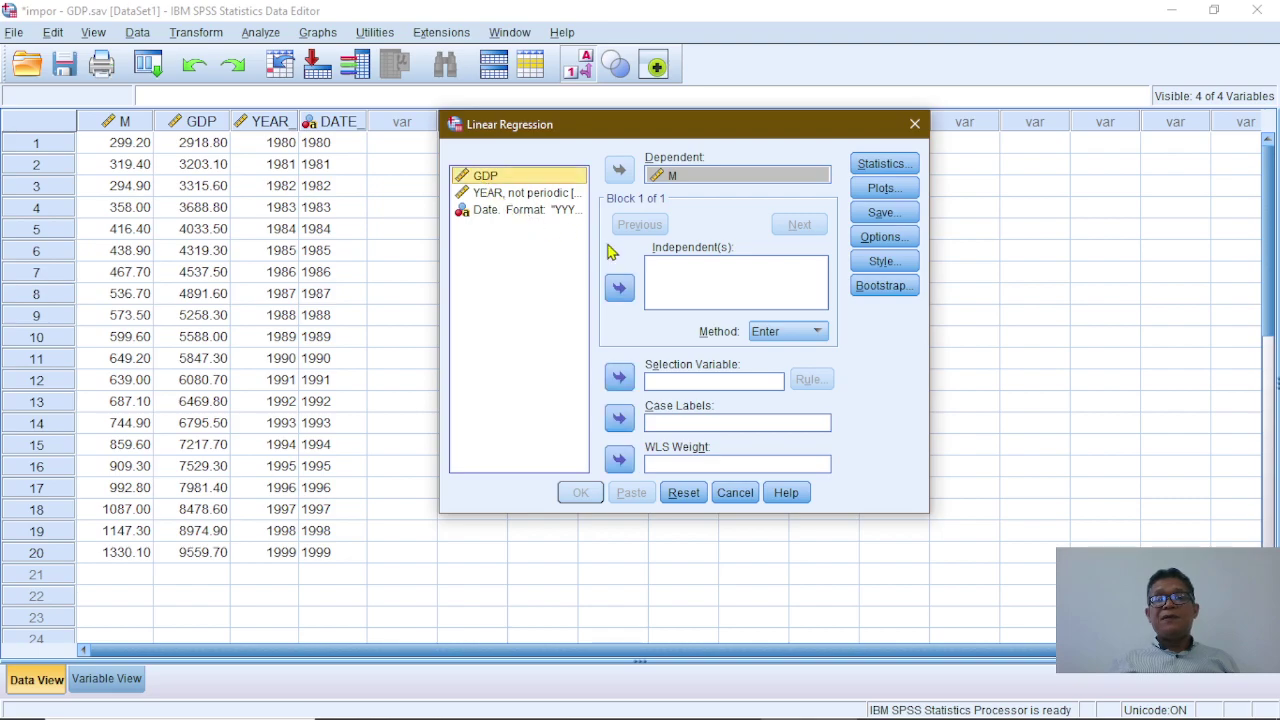
{"action": "left_click", "coordinate": [619, 288]}
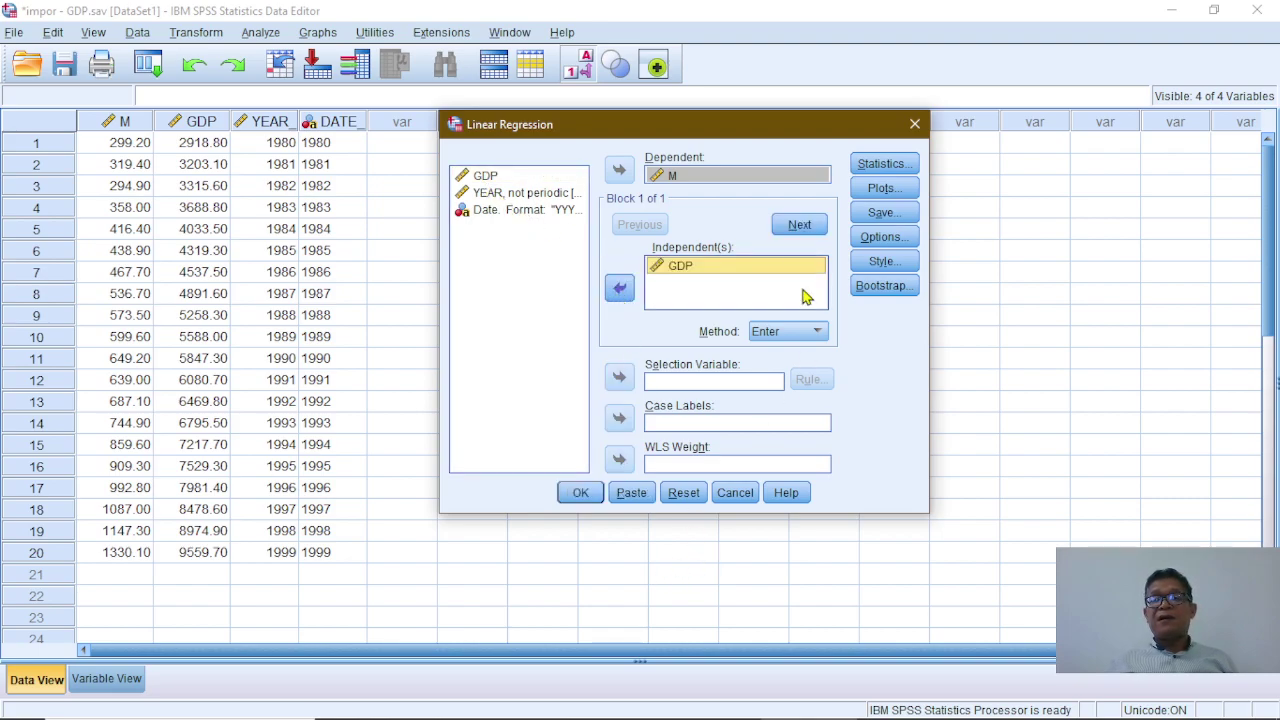
Keep the default regression statistics and choose to save the unstandardized residuals as a new variable
{"action": "left_click", "coordinate": [880, 166]}
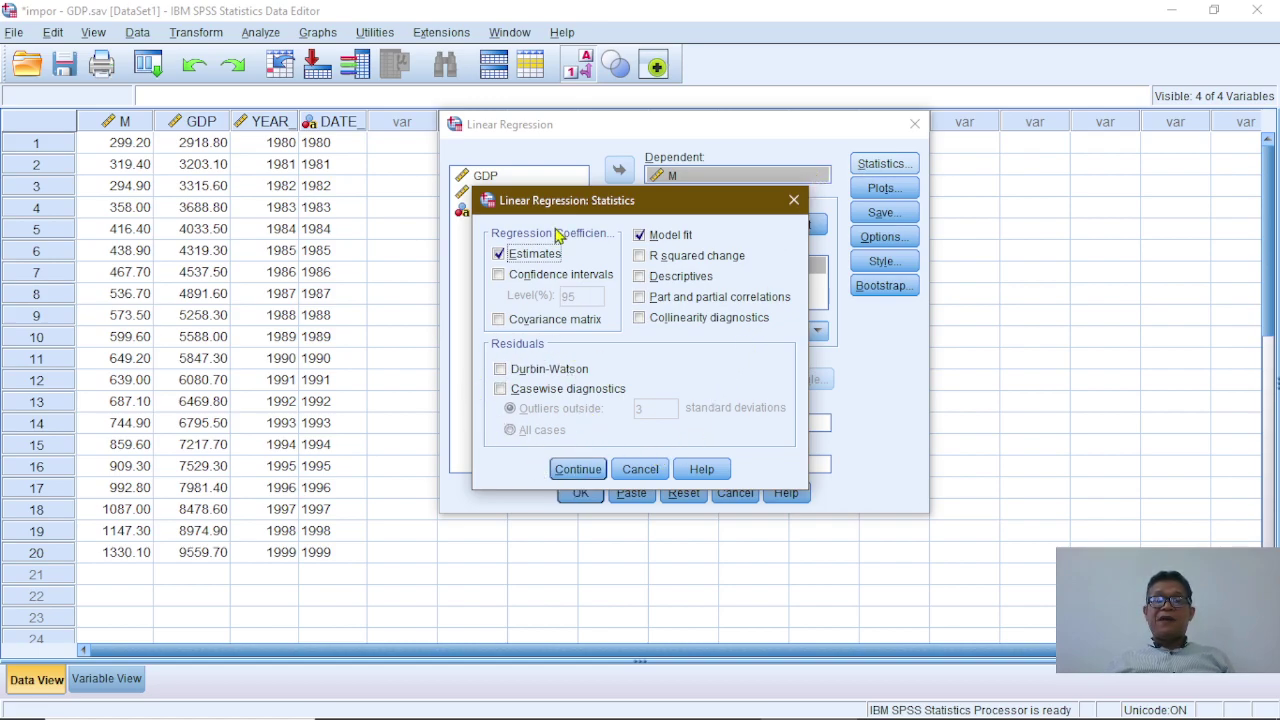
{"action": "left_click", "coordinate": [578, 469]}
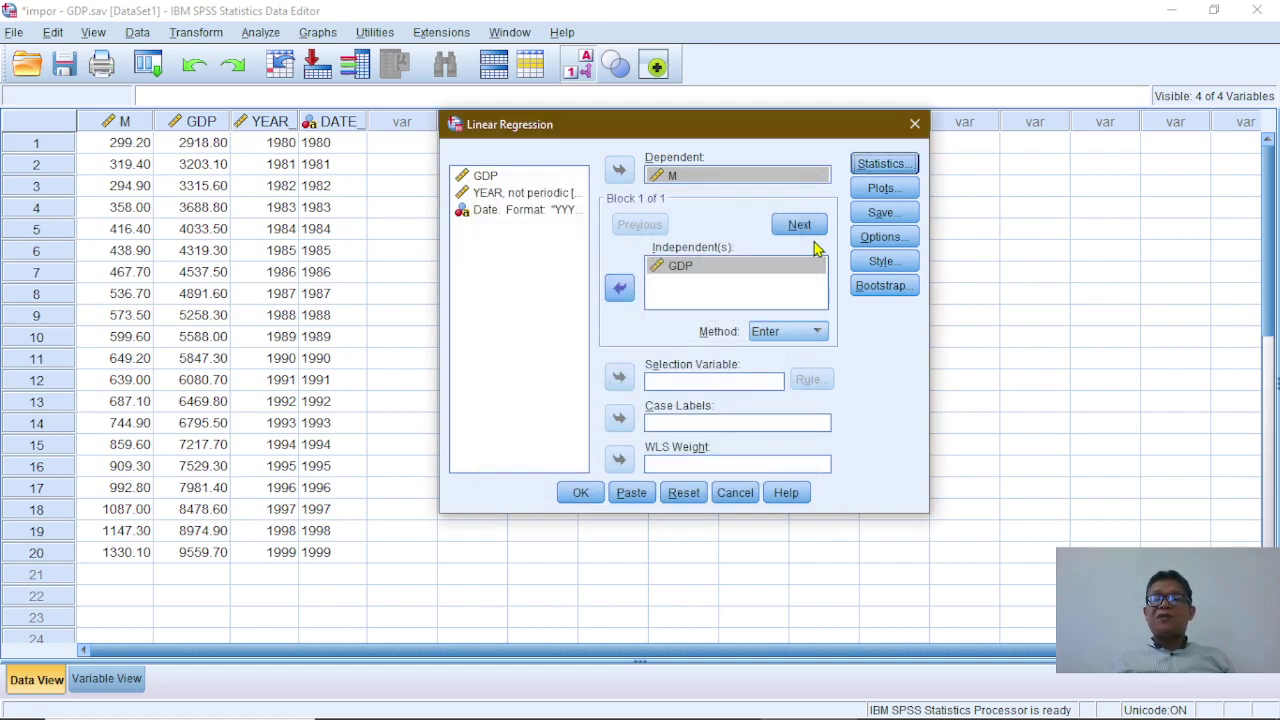
{"action": "left_click", "coordinate": [882, 217]}
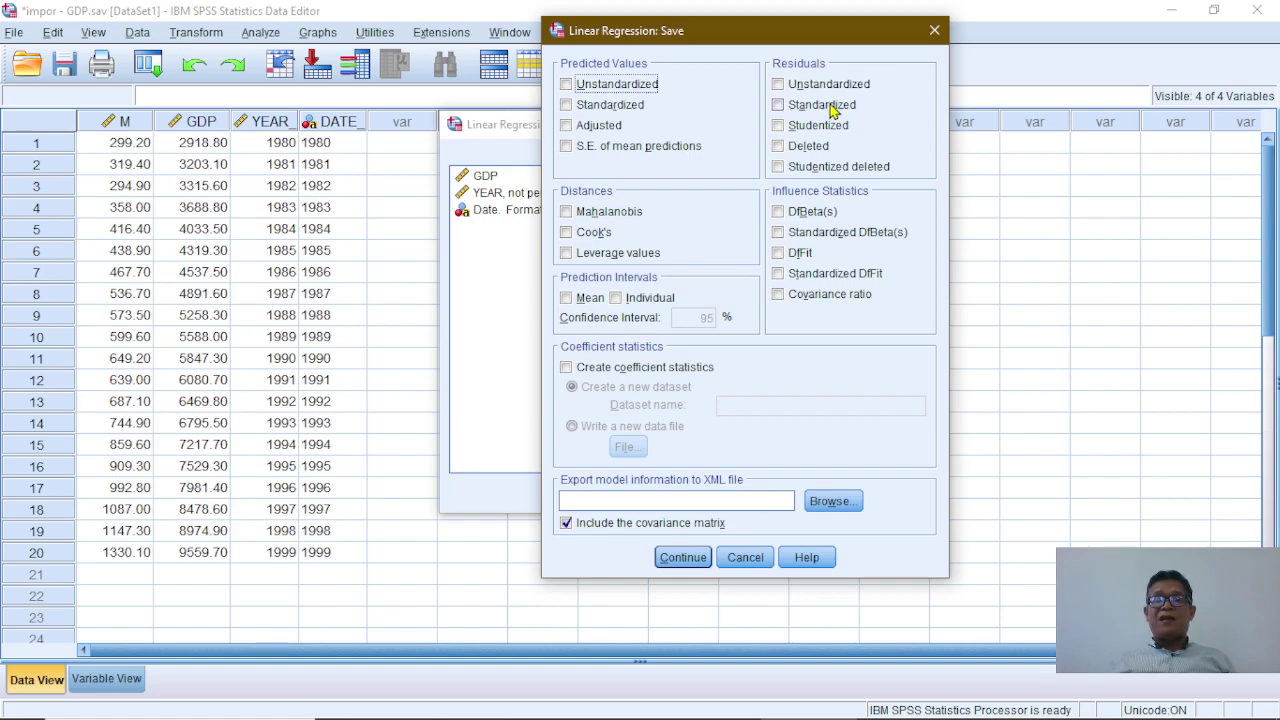
{"action": "left_click", "coordinate": [779, 86]}
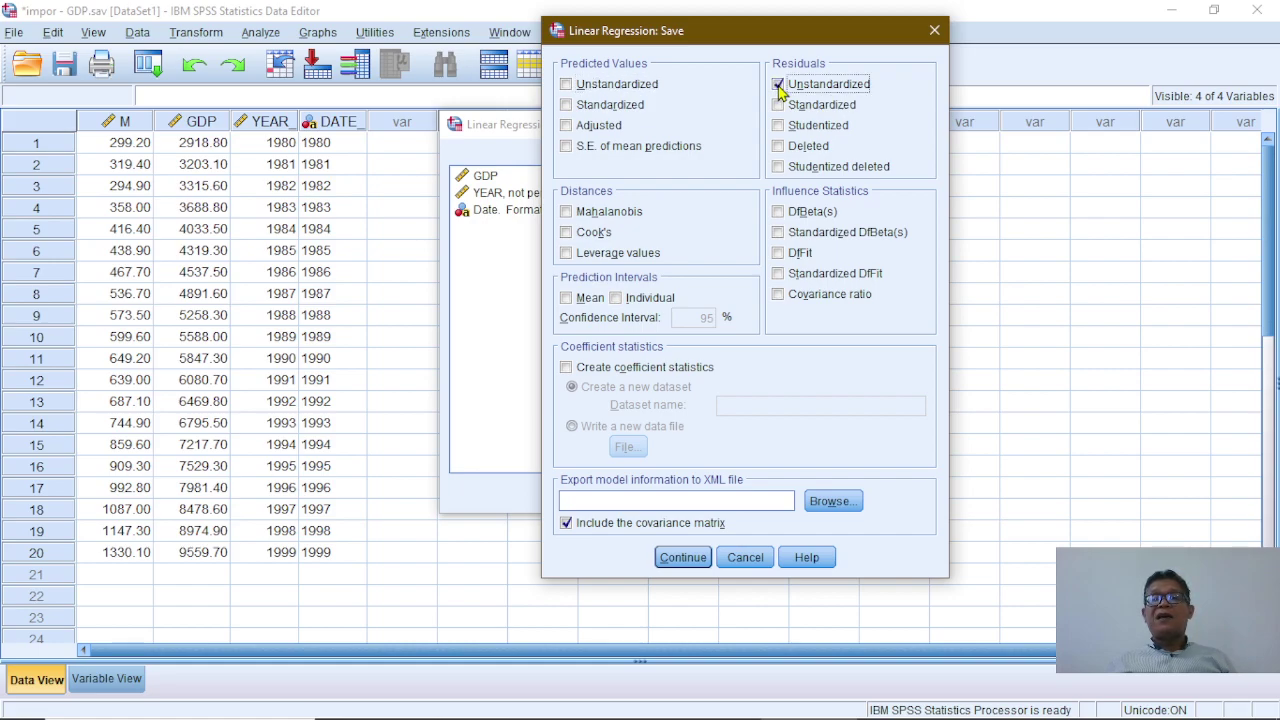
{"action": "left_click", "coordinate": [682, 557]}
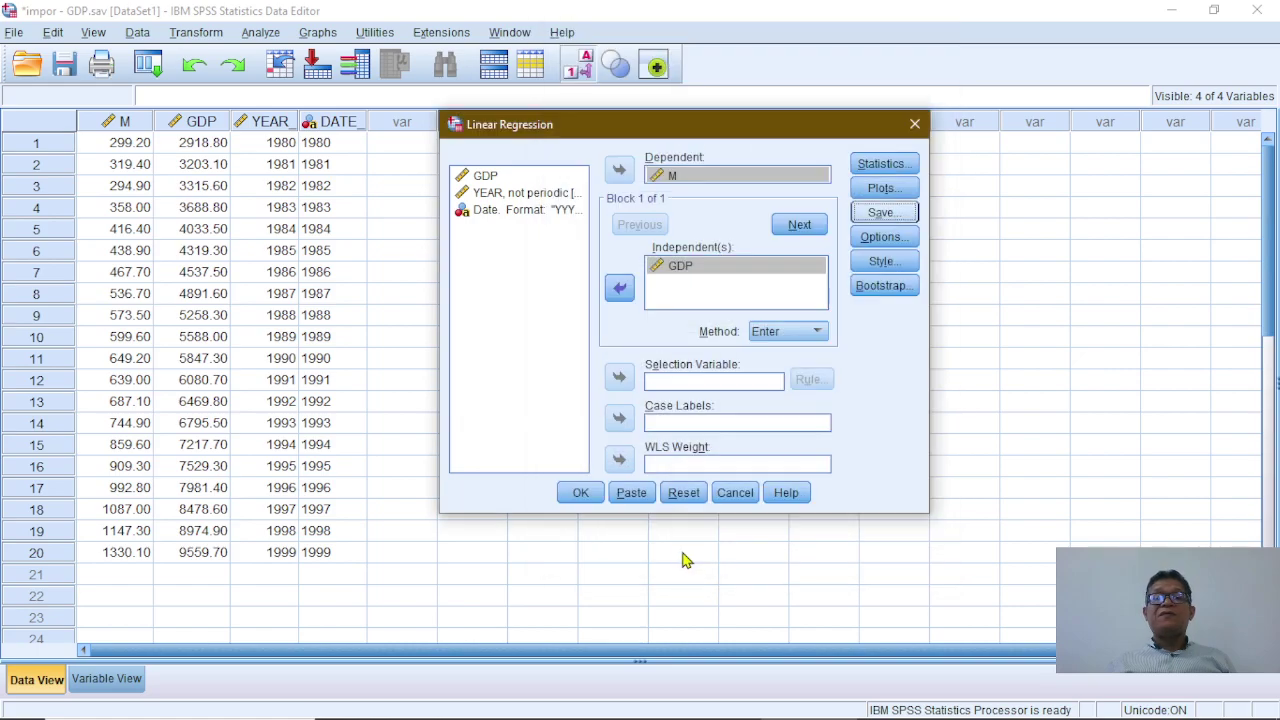
Run the linear regression and close its output without saving it
{"action": "left_click", "coordinate": [585, 494]}
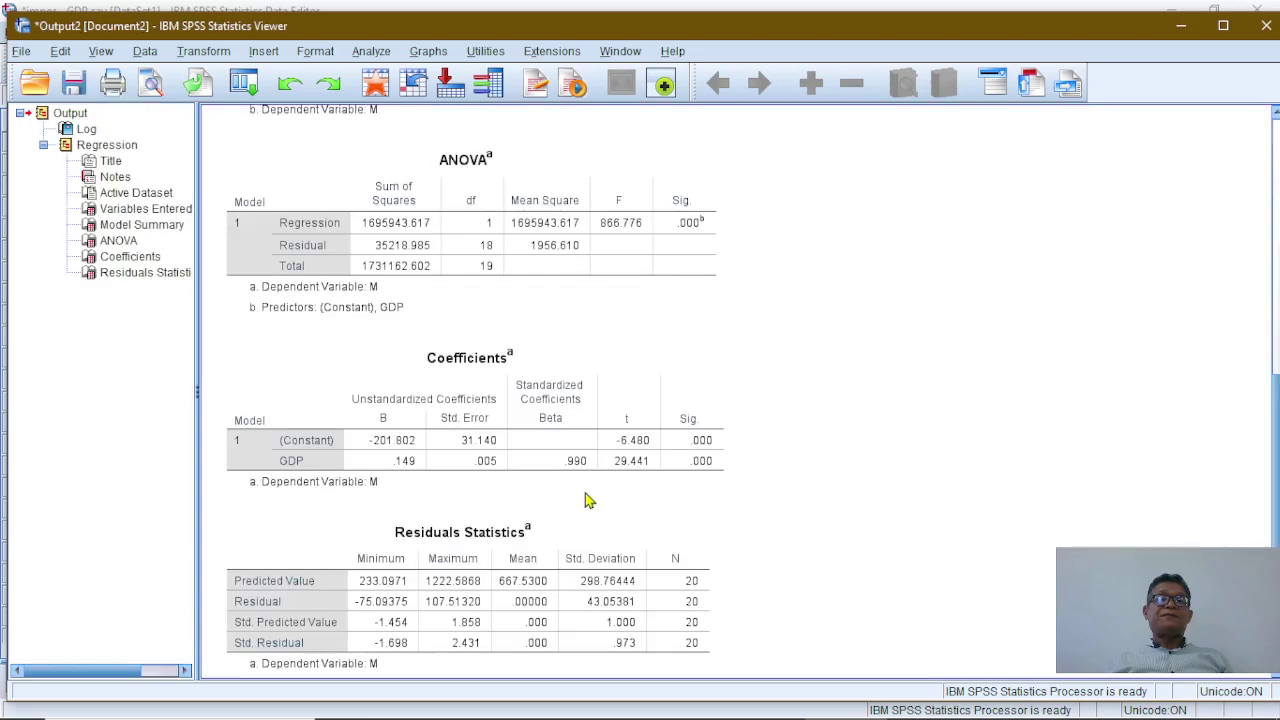
{"action": "left_click", "coordinate": [1266, 25]}
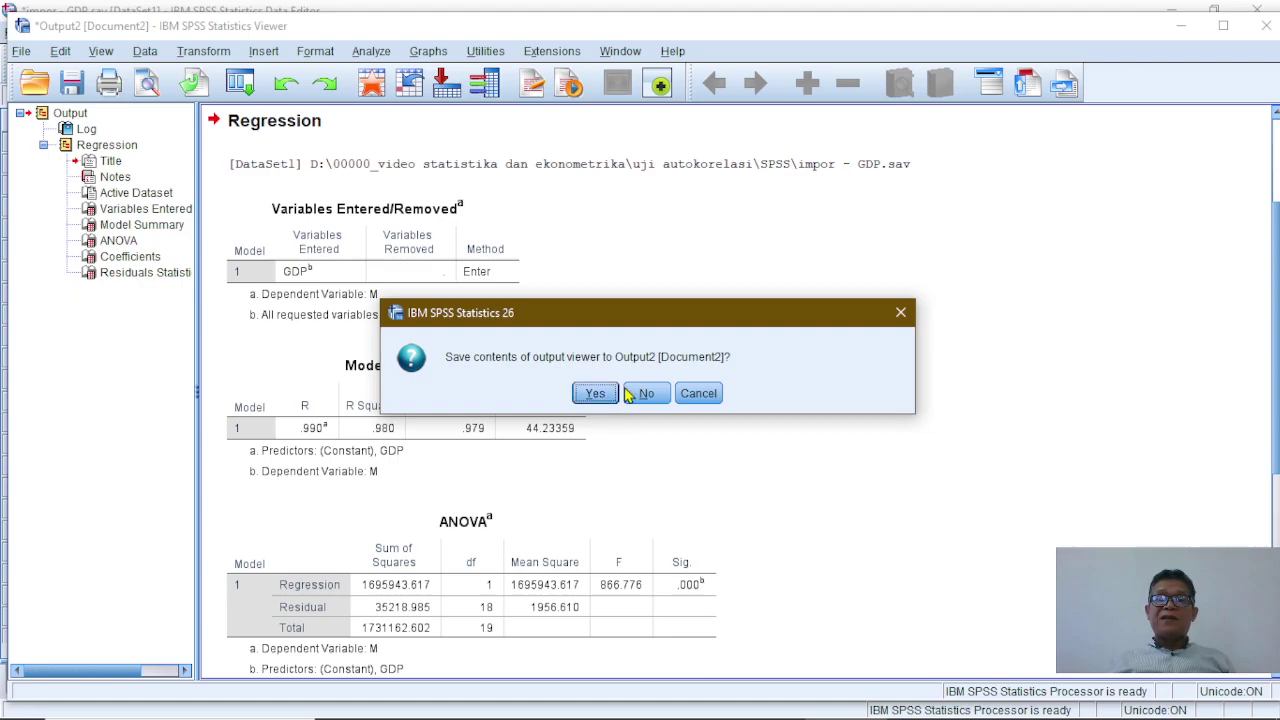
{"action": "left_click", "coordinate": [646, 394]}
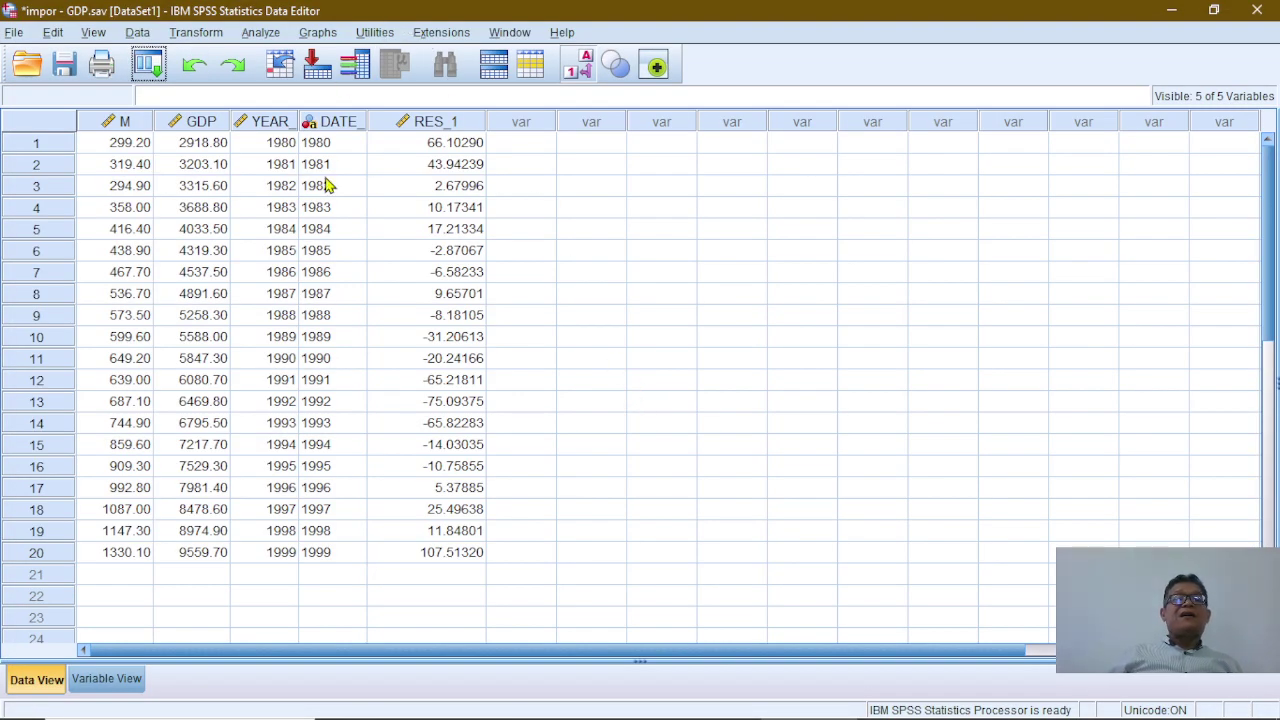
Examine the signs of the residuals in the RES_1 column case by case, from row 1 down to row 20
{"action": "left_click", "coordinate": [451, 146]}
{"action": "key", "text": "Down"}
{"action": "key", "text": "Down"}
{"action": "key", "text": "Down"}
{"action": "key", "text": "Down"}
{"action": "key", "text": "Down"}
{"action": "key", "text": "Down"}
{"action": "key", "text": "Down"}
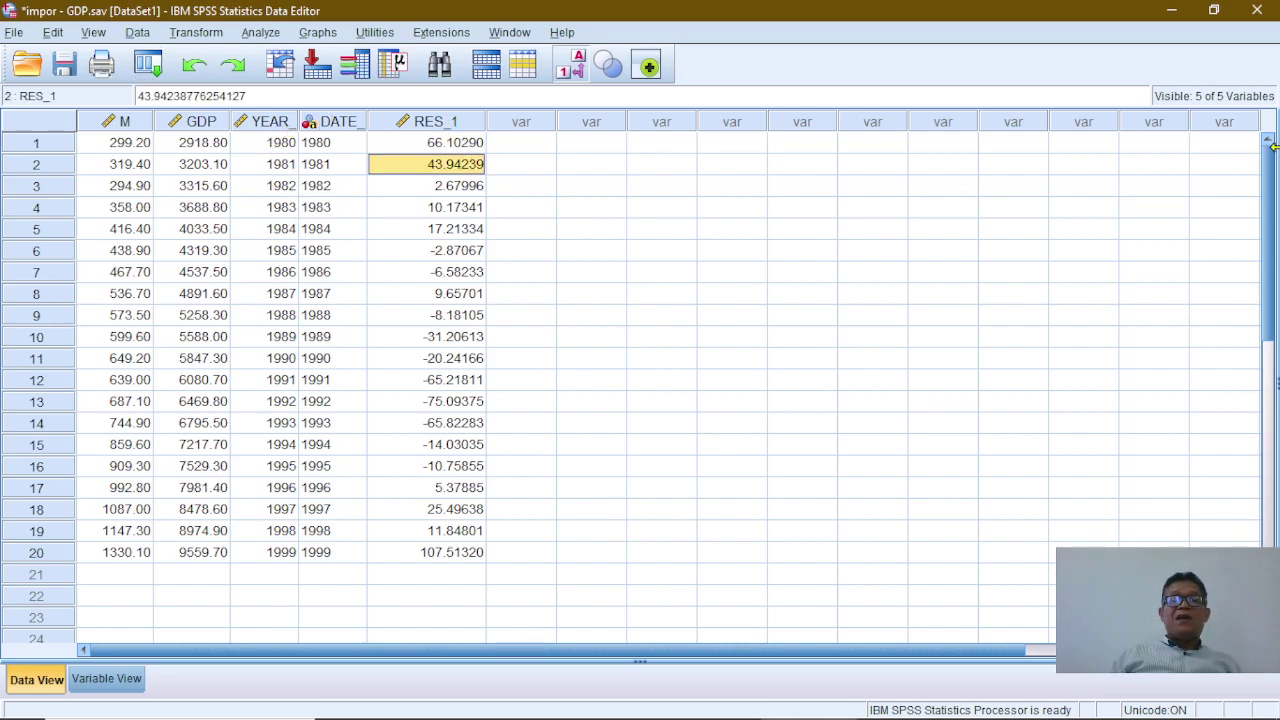
{"action": "key", "text": "Down"}
{"action": "key", "text": "Down"}
{"action": "key", "text": "Down"}
{"action": "key", "text": "Down"}
{"action": "key", "text": "Down"}
{"action": "key", "text": "Down"}
{"action": "key", "text": "Down"}
{"action": "key", "text": "Down"}
{"action": "key", "text": "Down"}
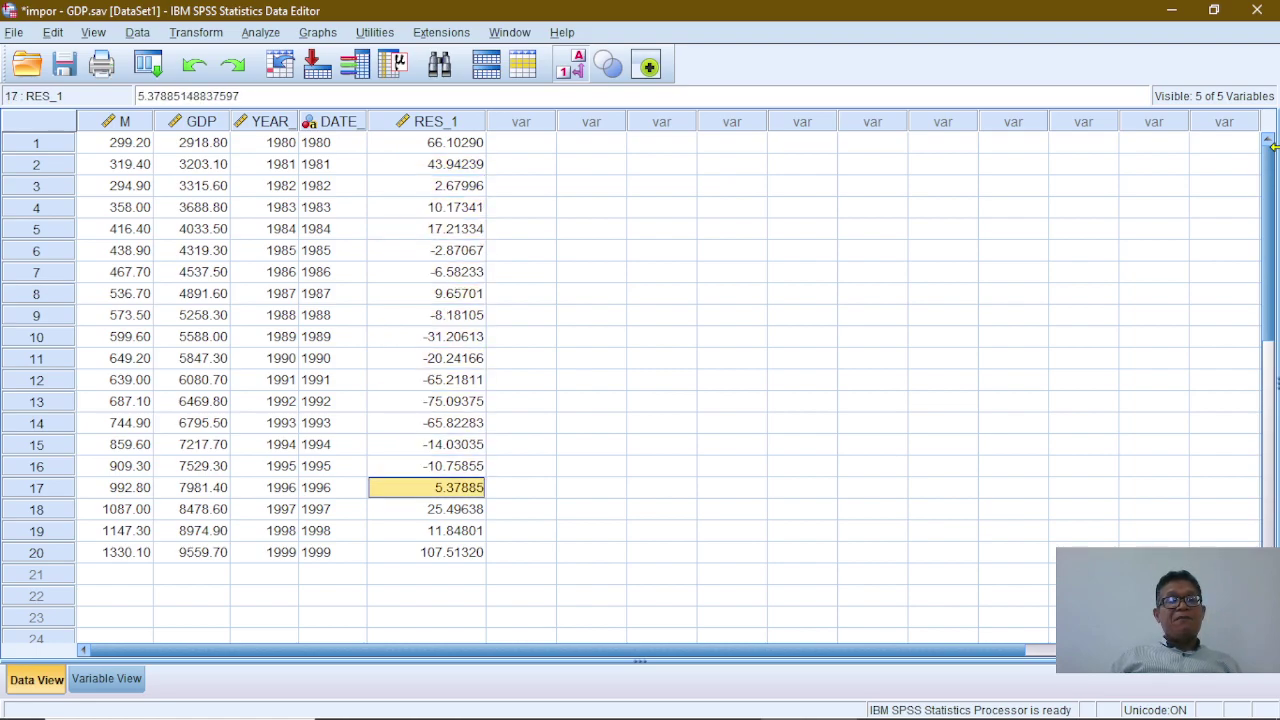
{"action": "key", "text": "Down"}
{"action": "key", "text": "Down"}
{"action": "key", "text": "Down"}
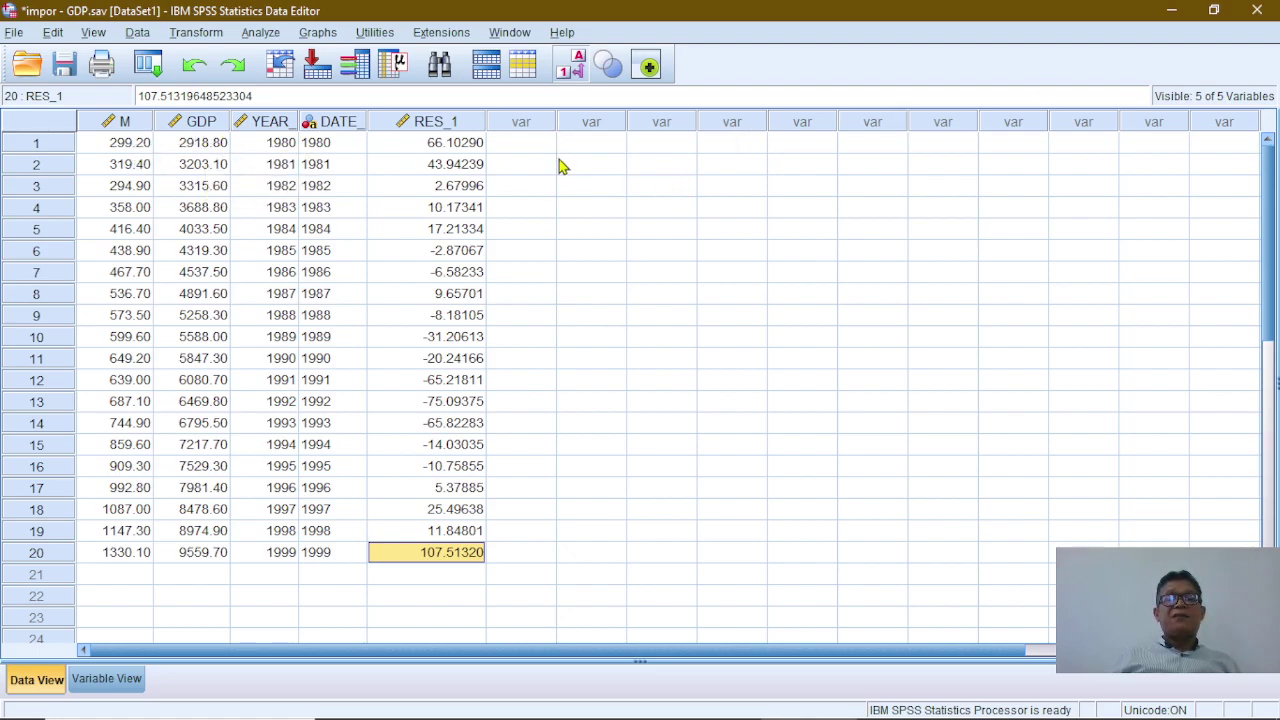
{"action": "left_click", "coordinate": [462, 150]}
{"action": "key", "text": "Down"}
{"action": "key", "text": "Down"}
{"action": "key", "text": "Down"}
{"action": "key", "text": "Down"}
{"action": "key", "text": "Down"}
{"action": "key", "text": "Down"}
{"action": "key", "text": "Down"}
{"action": "key", "text": "Down"}
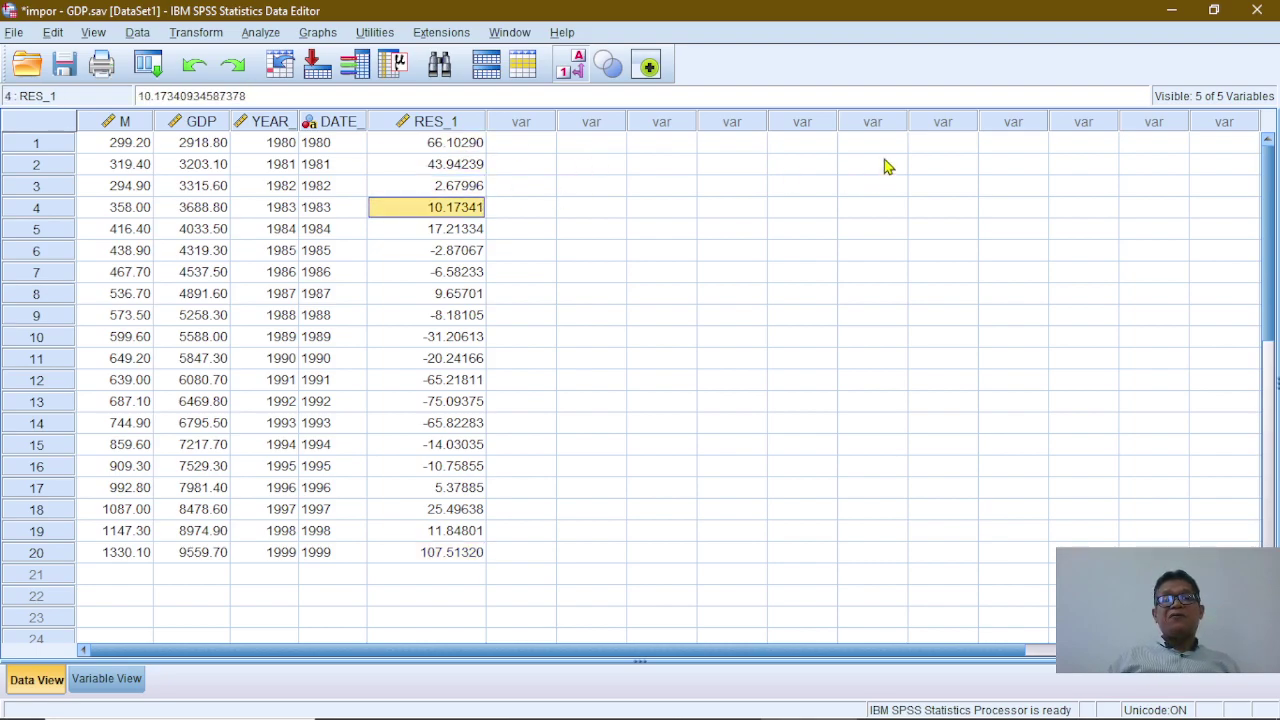
{"action": "key", "text": "Down"}
{"action": "key", "text": "Down"}
{"action": "key", "text": "Down"}
{"action": "key", "text": "Down"}
{"action": "key", "text": "Down"}
{"action": "key", "text": "Down"}
{"action": "key", "text": "Down"}
{"action": "key", "text": "Down"}
{"action": "key", "text": "Down"}
{"action": "key", "text": "Down"}
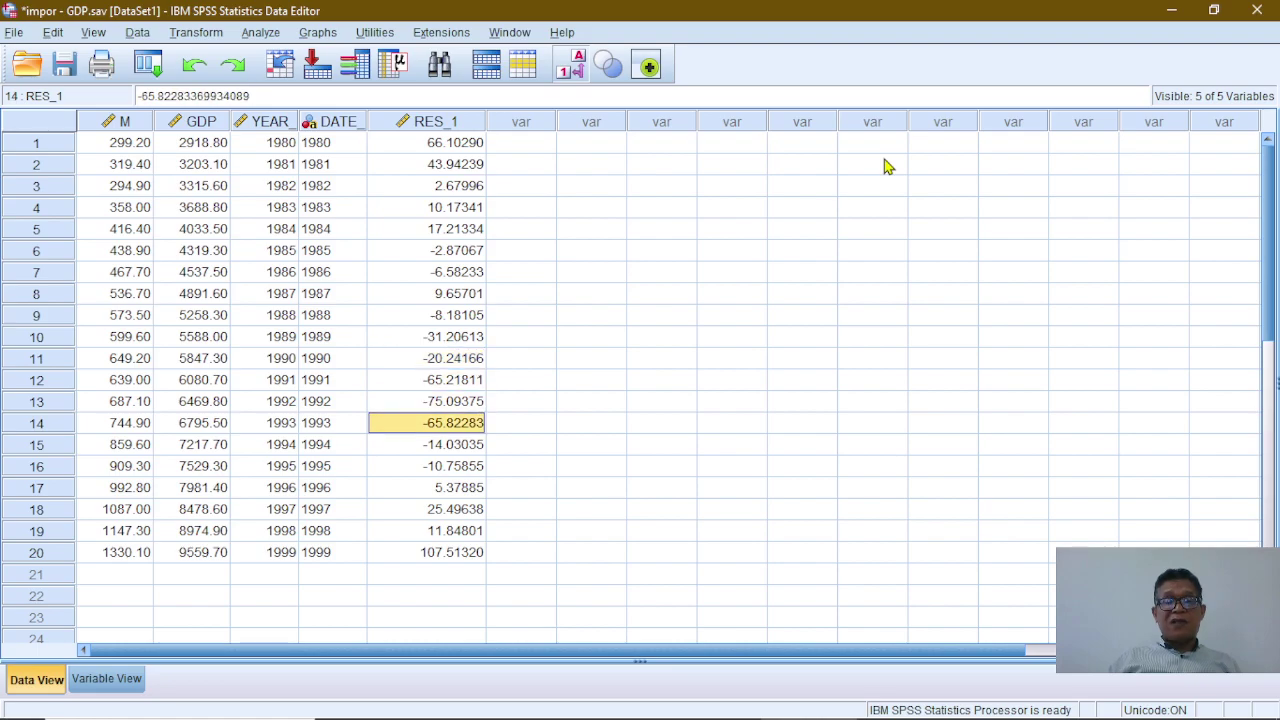
{"action": "key", "text": "Down"}
{"action": "key", "text": "Down"}
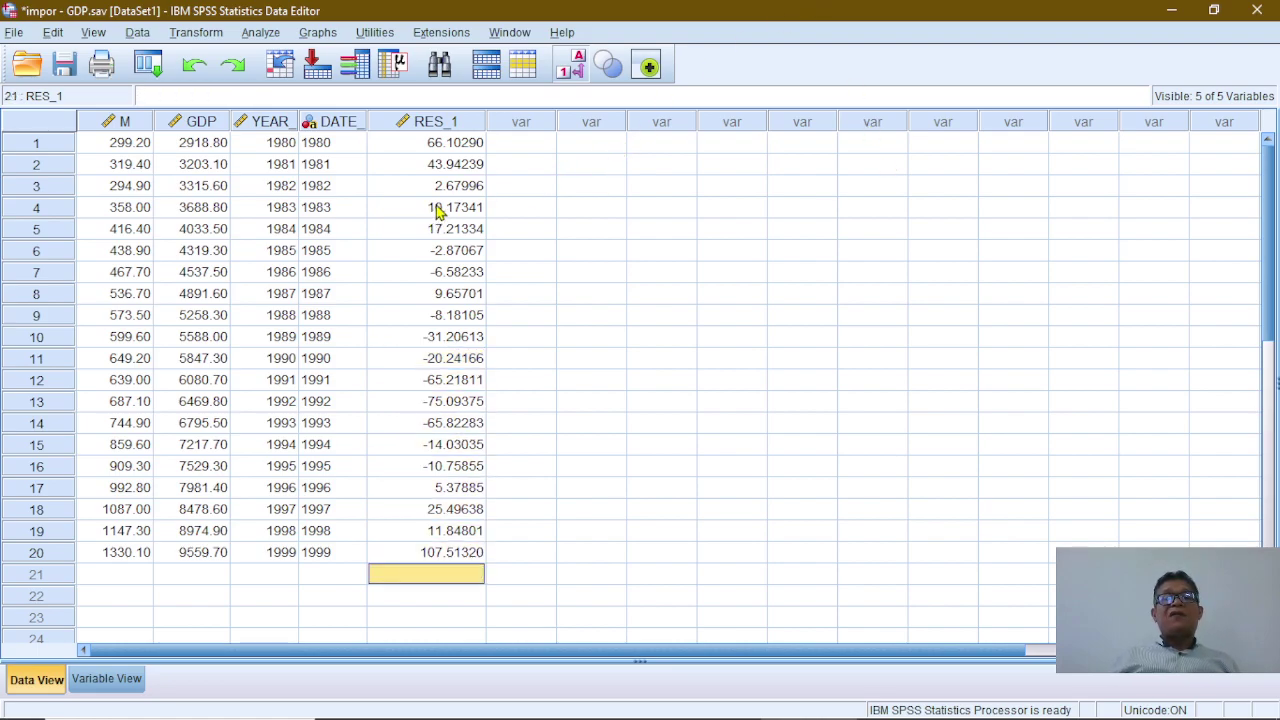
{"action": "left_click", "coordinate": [447, 165]}
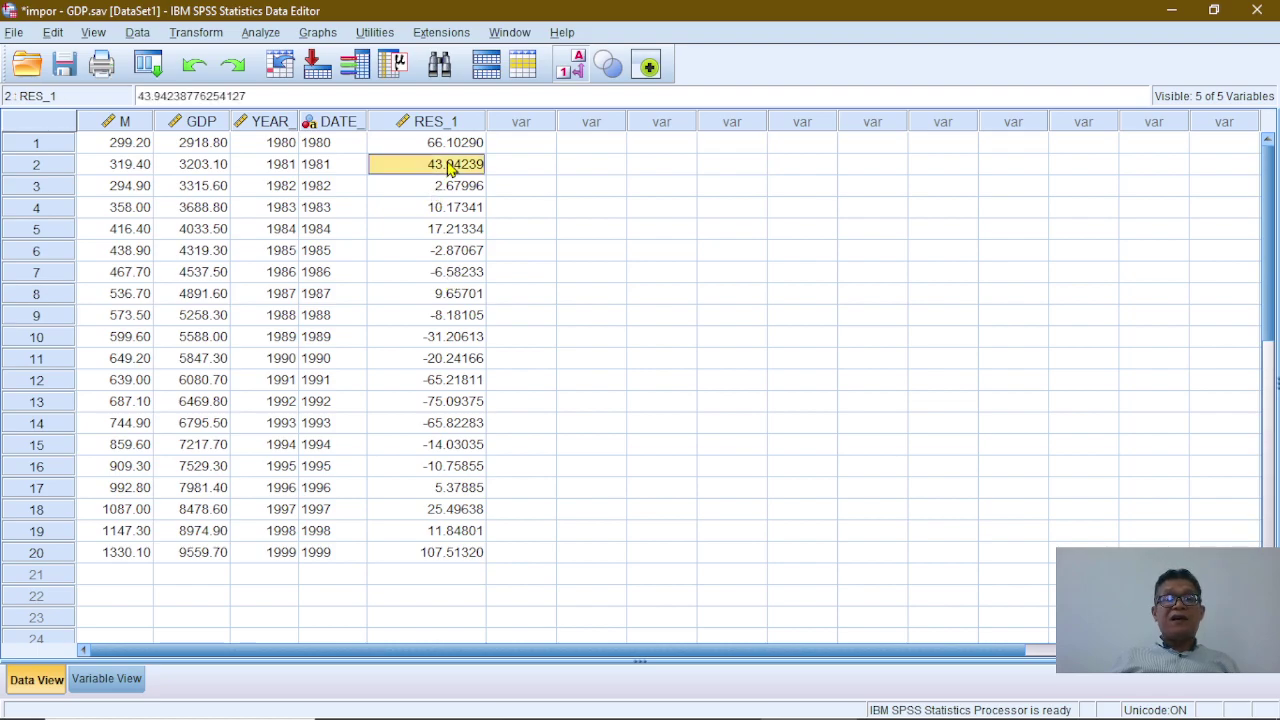
{"action": "left_click", "coordinate": [456, 143]}
{"action": "left_click", "coordinate": [450, 230]}
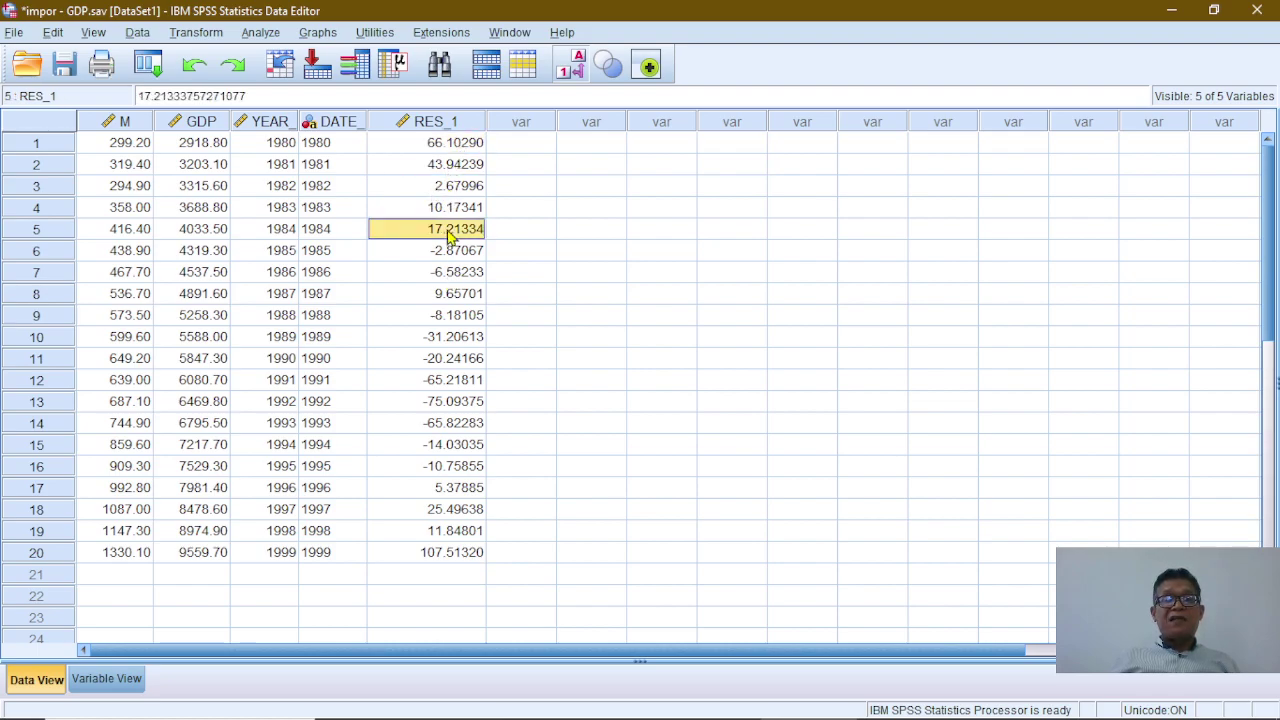
Compare the residuals in the RES_1 column between rows 4 and 15, looking for runs of the same sign
{"action": "left_click", "coordinate": [450, 210]}
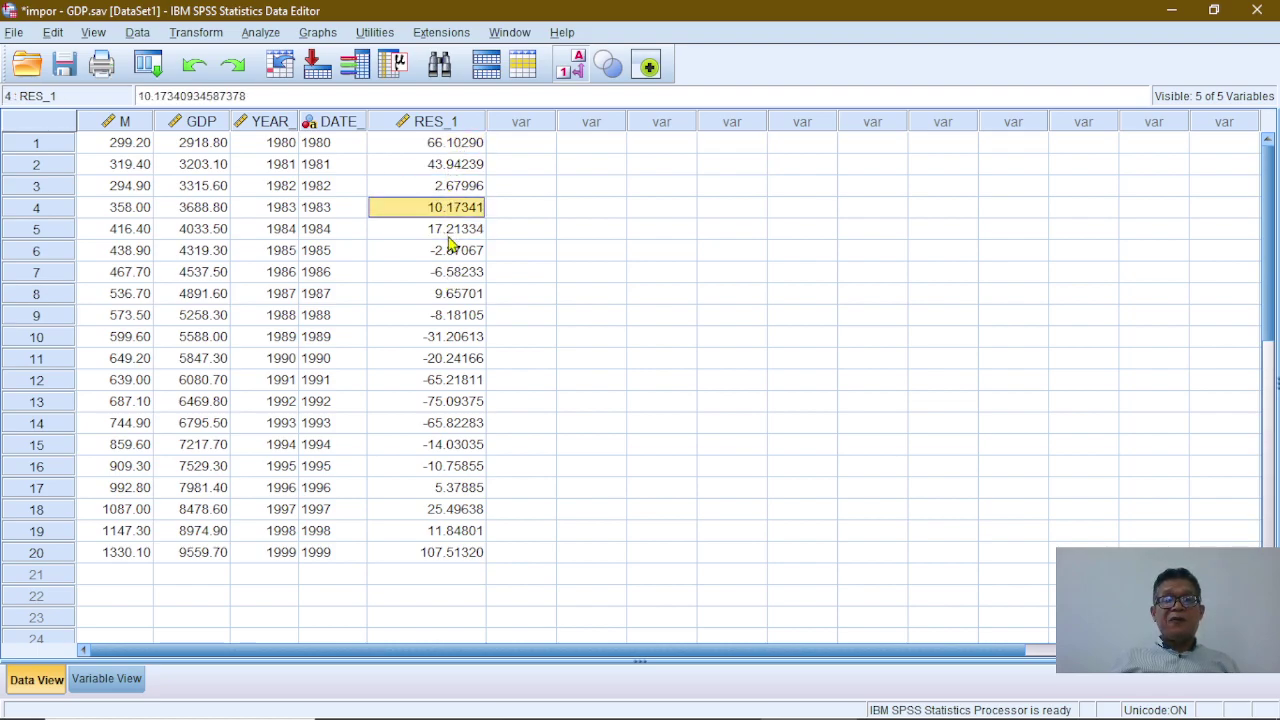
{"action": "left_click", "coordinate": [455, 443]}
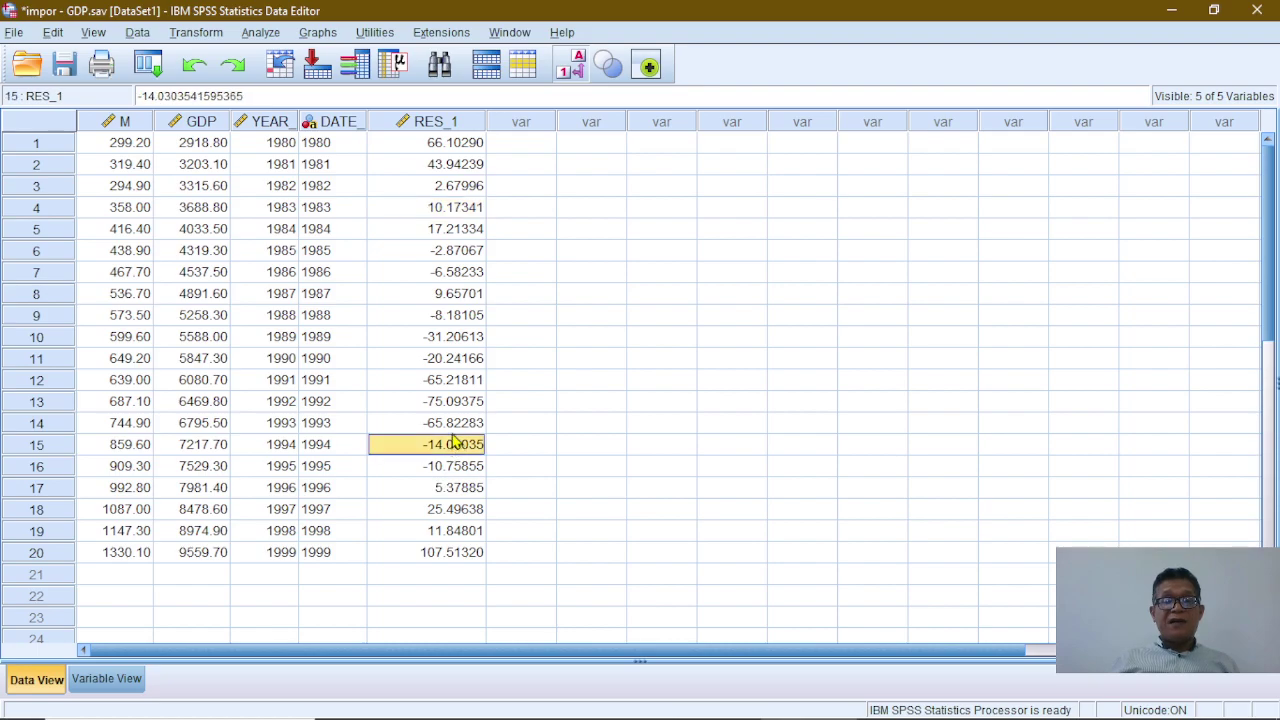
{"action": "left_click", "coordinate": [450, 424]}
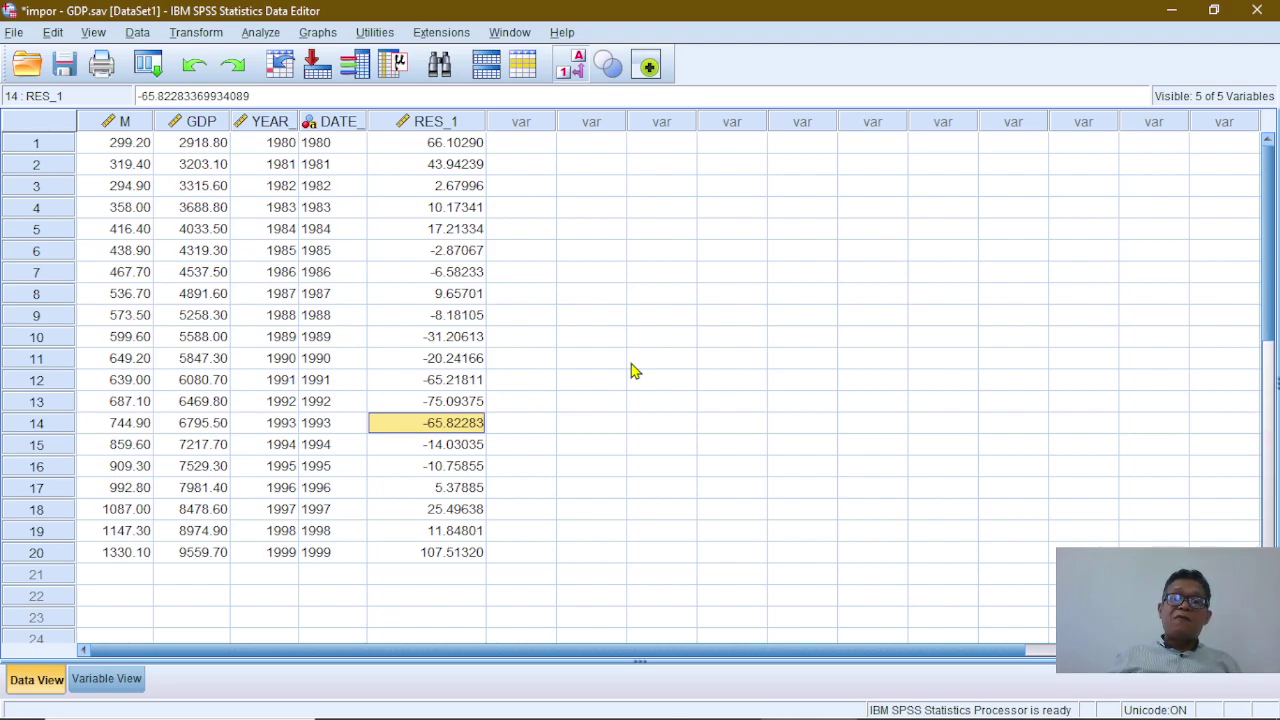
{"action": "left_click", "coordinate": [477, 380]}
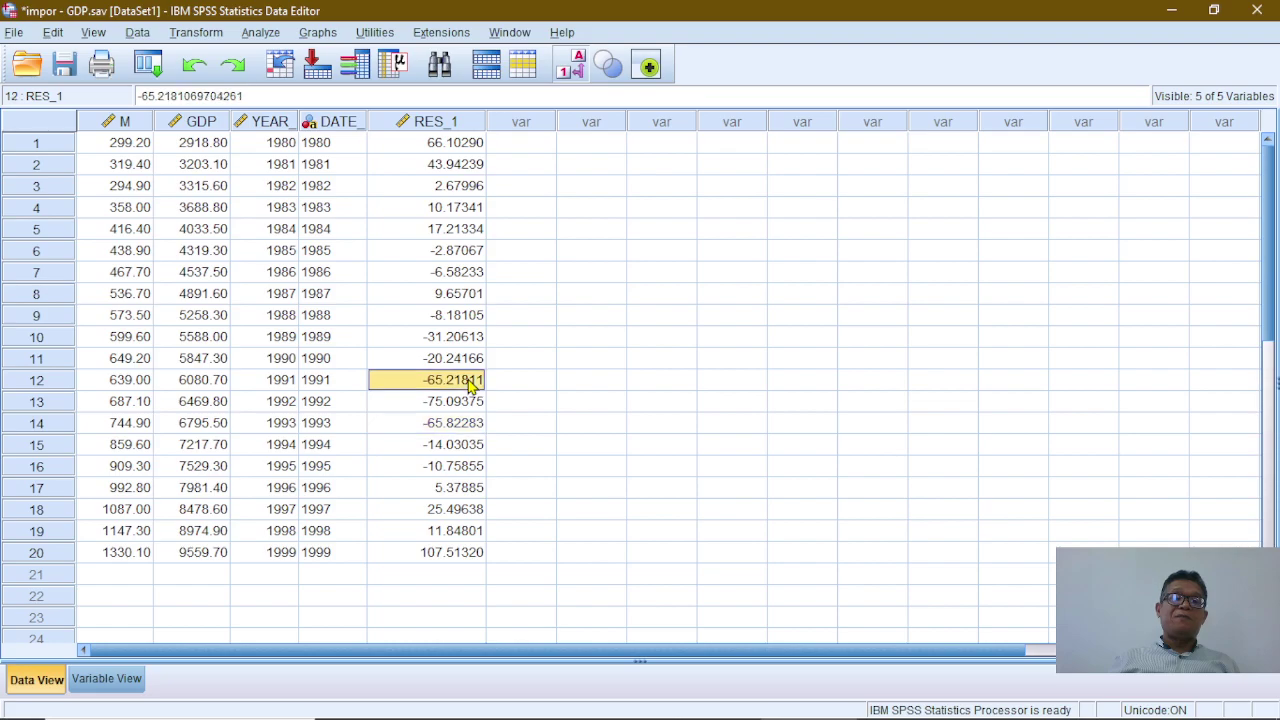
{"action": "left_click", "coordinate": [470, 360]}
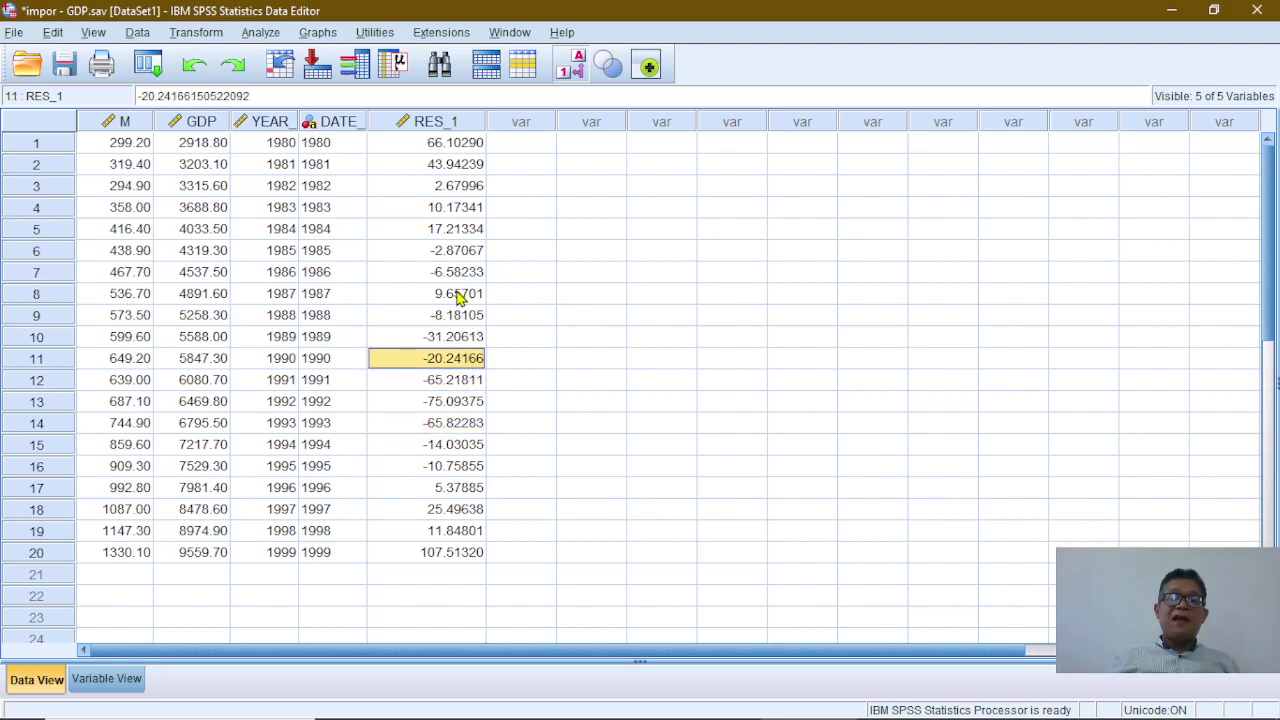
{"action": "left_click", "coordinate": [462, 294]}
{"action": "left_click", "coordinate": [468, 278]}
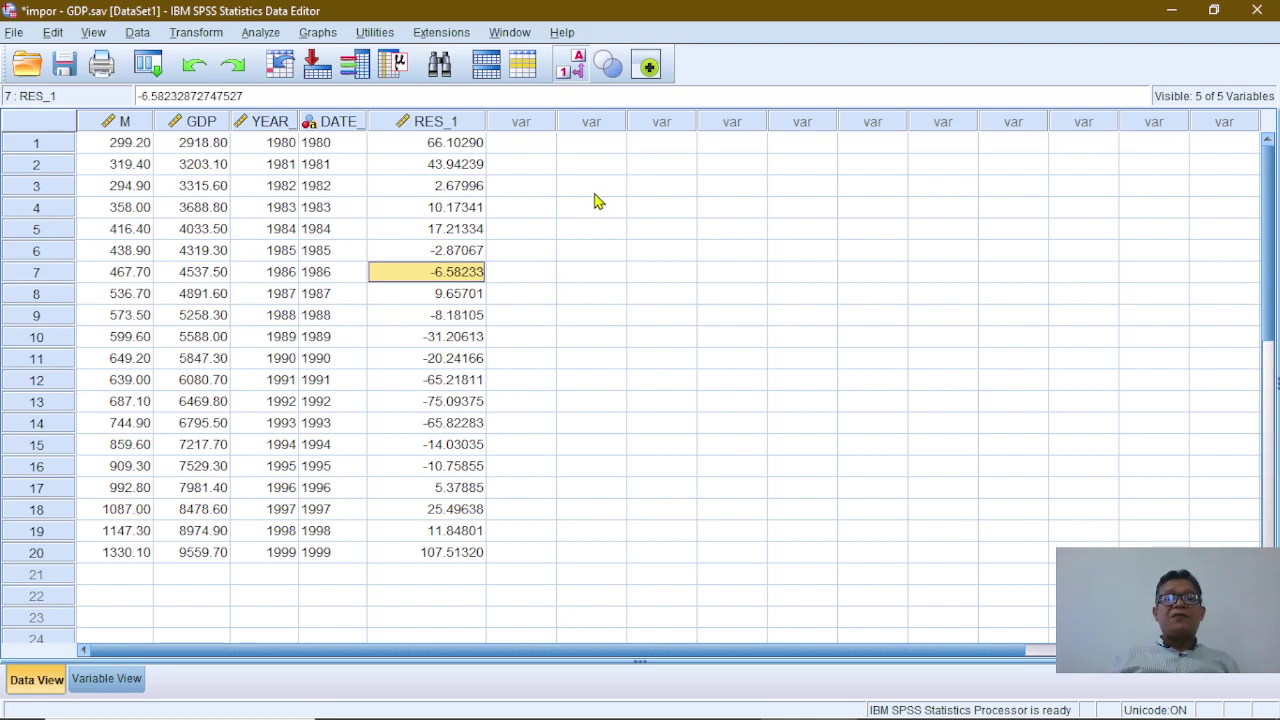
Trace how the RES_1 residuals change sign over time, going case by case from row 1 to row 11
{"action": "left_click", "coordinate": [430, 145]}
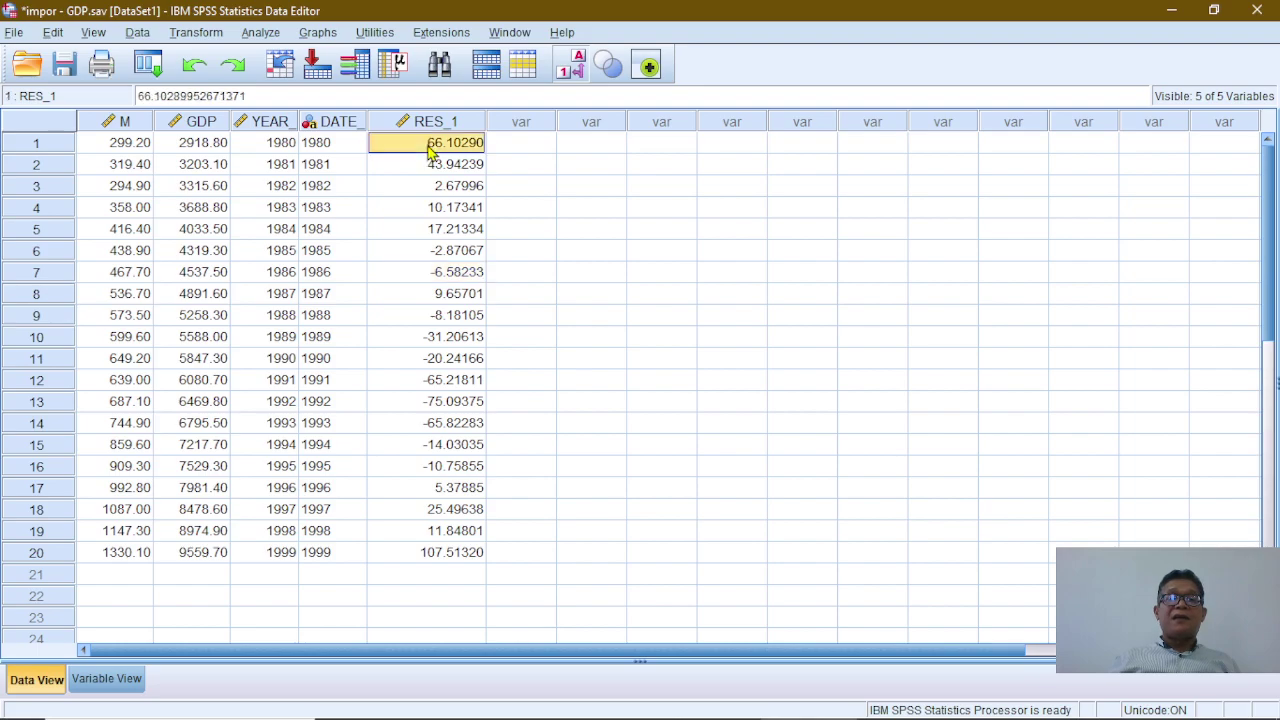
{"action": "key", "text": "Down"}
{"action": "key", "text": "Down"}
{"action": "key", "text": "Down"}
{"action": "key", "text": "Down"}
{"action": "key", "text": "Down"}
{"action": "key", "text": "Down"}
{"action": "key", "text": "Down"}
{"action": "key", "text": "Down"}
{"action": "key", "text": "Down"}
{"action": "key", "text": "Down"}
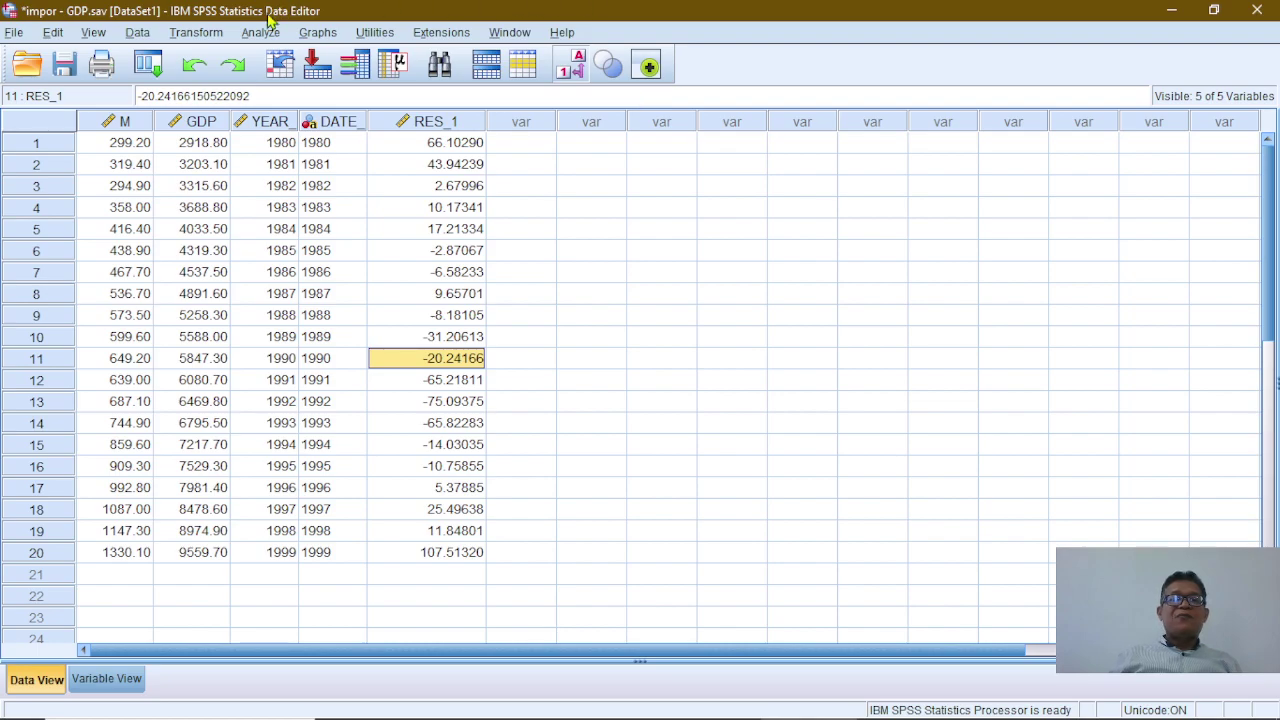
Create a simple scatterplot with the unstandardized residual on the Y axis and YEAR, not periodic, on the X axis
{"action": "left_click", "coordinate": [316, 33]}
{"action": "mouse_move", "coordinate": [350, 180]}
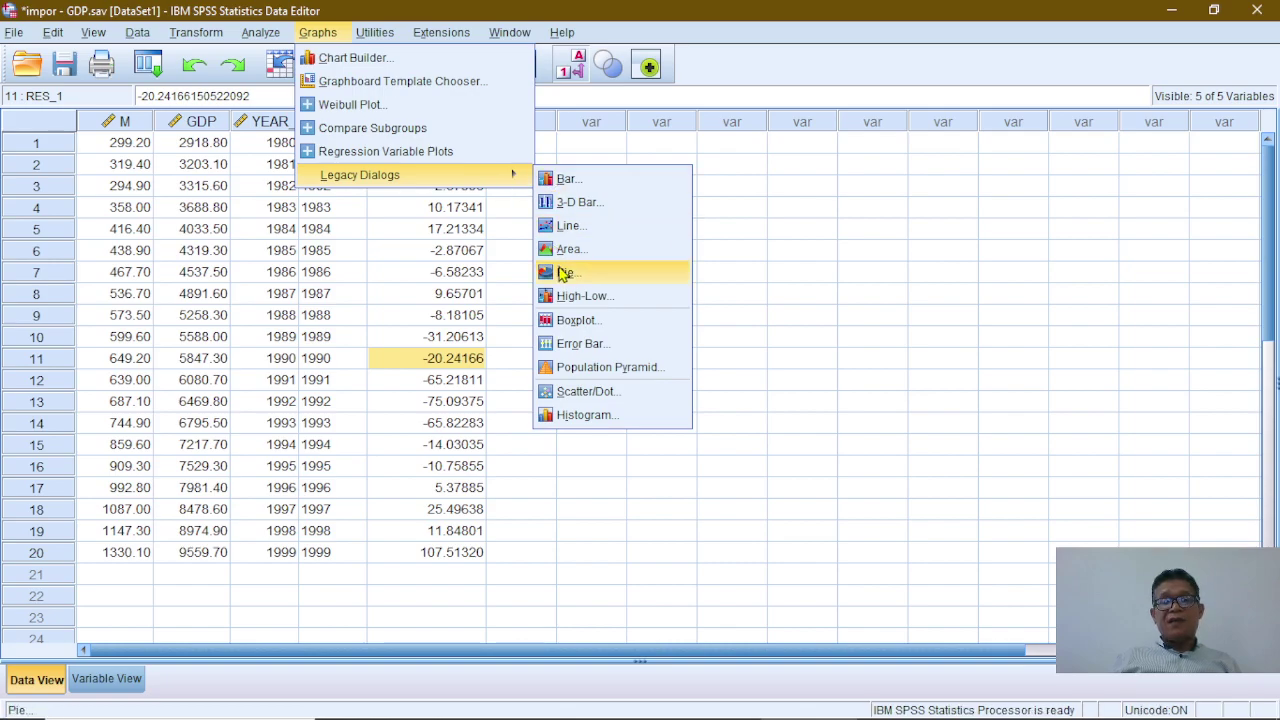
{"action": "left_click", "coordinate": [590, 392]}
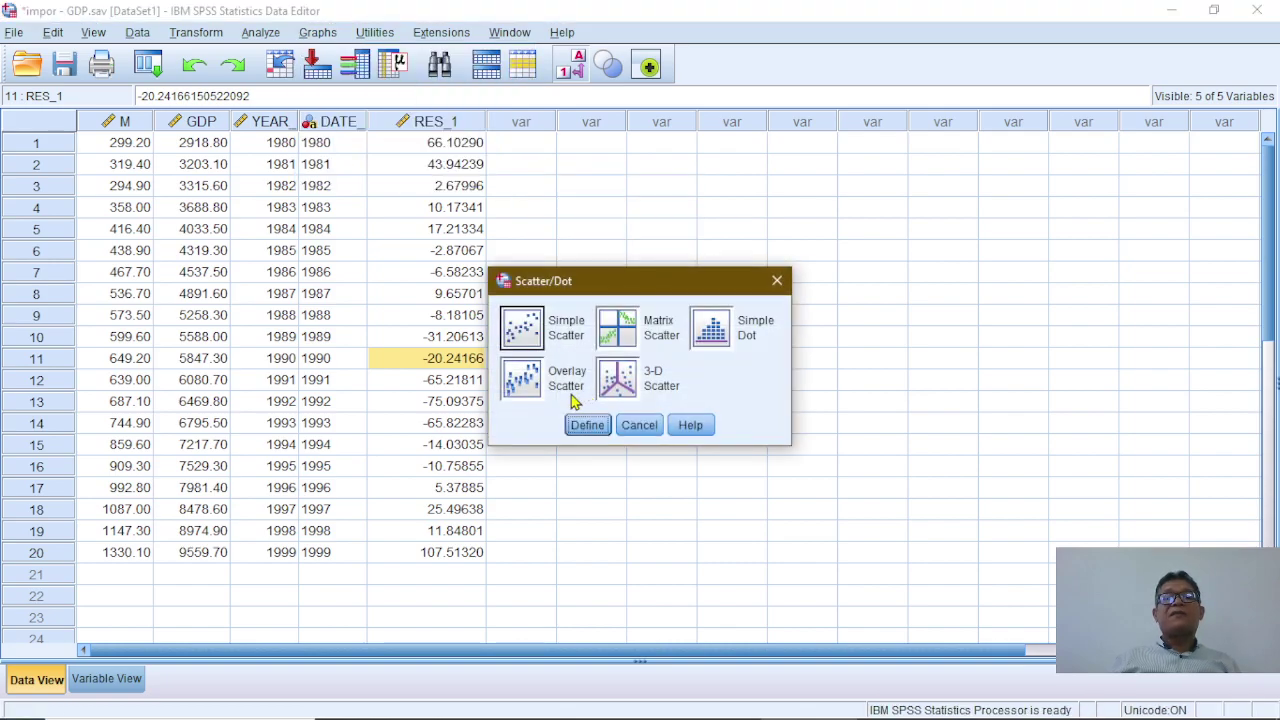
{"action": "left_click", "coordinate": [524, 328]}
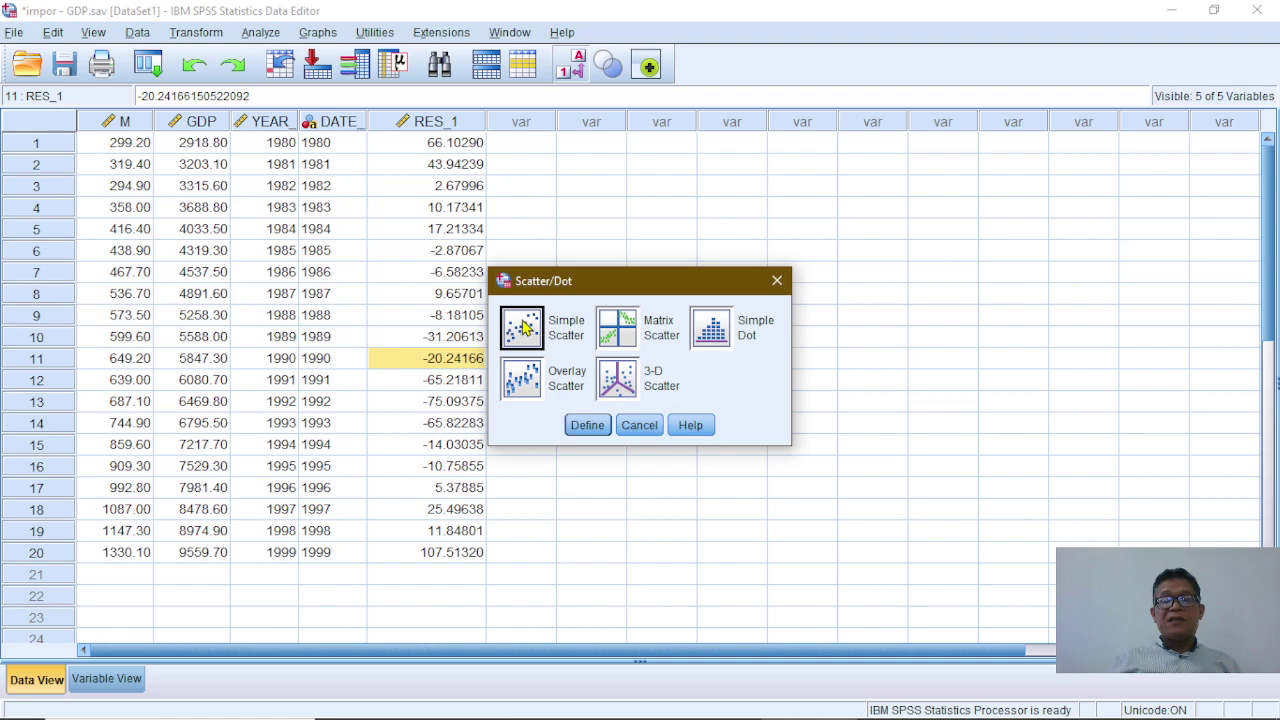
{"action": "left_click", "coordinate": [588, 426]}
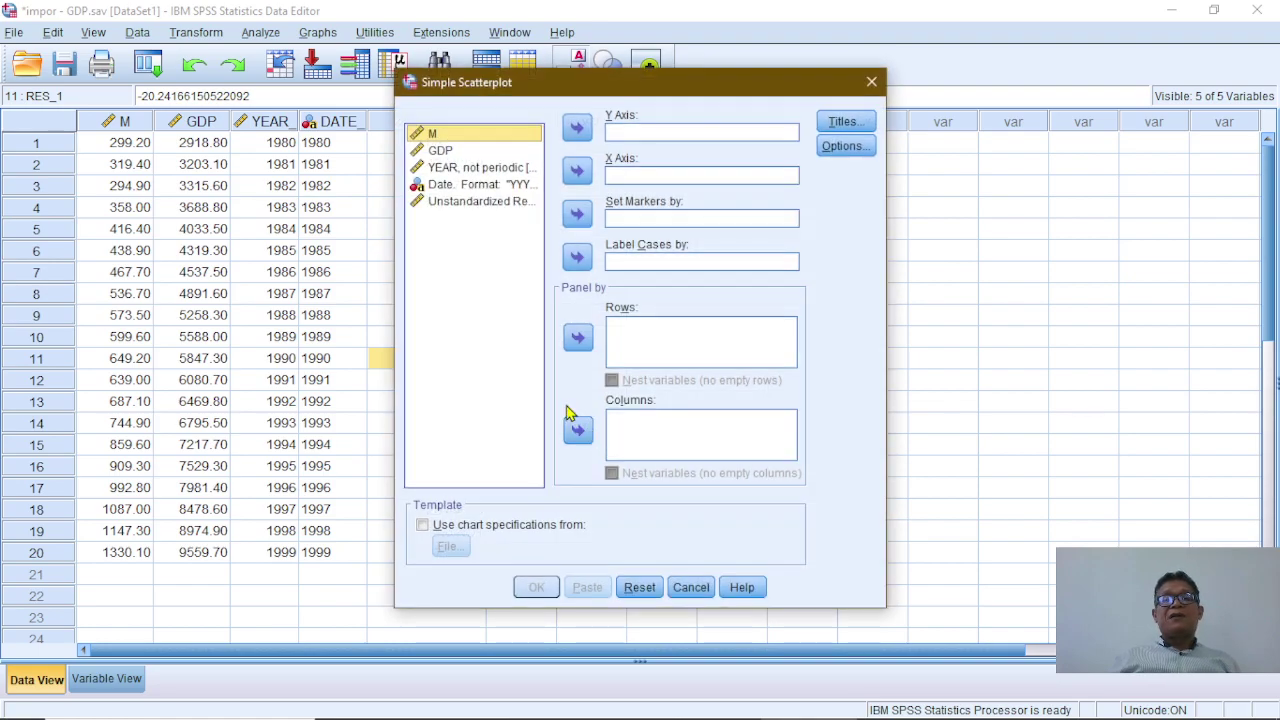
{"action": "left_click", "coordinate": [636, 587]}
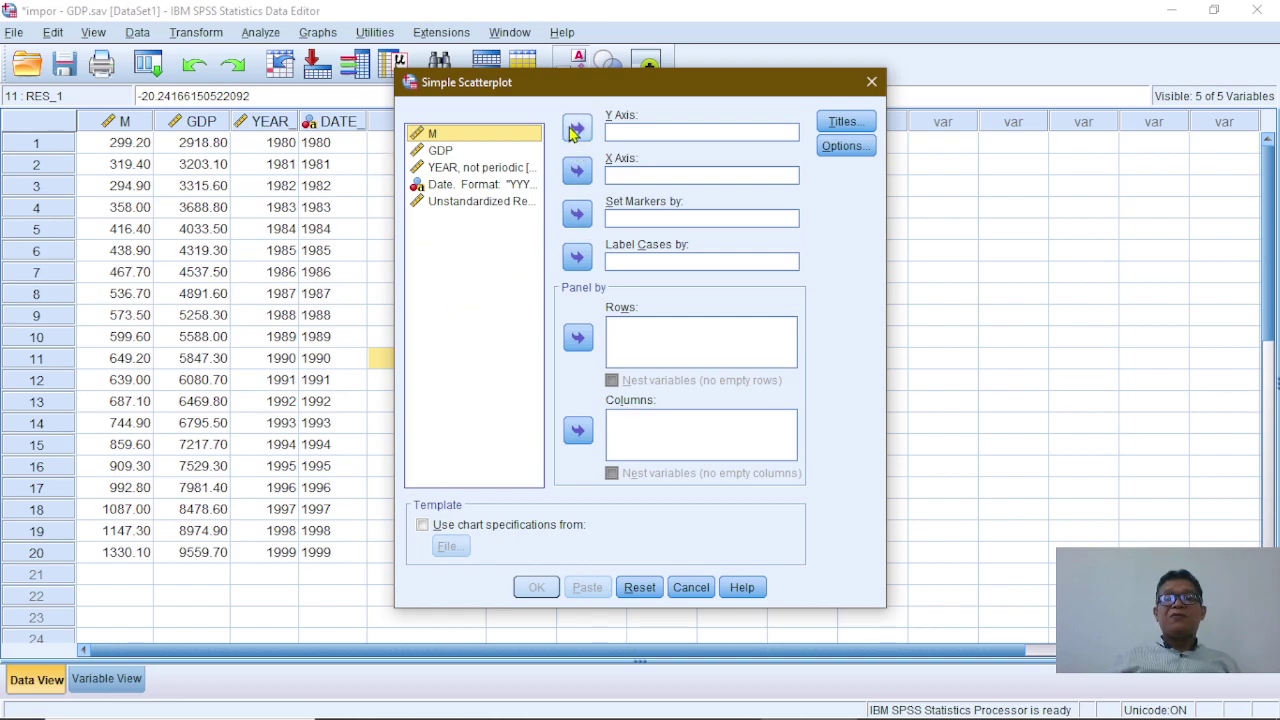
{"action": "left_click", "coordinate": [462, 203]}
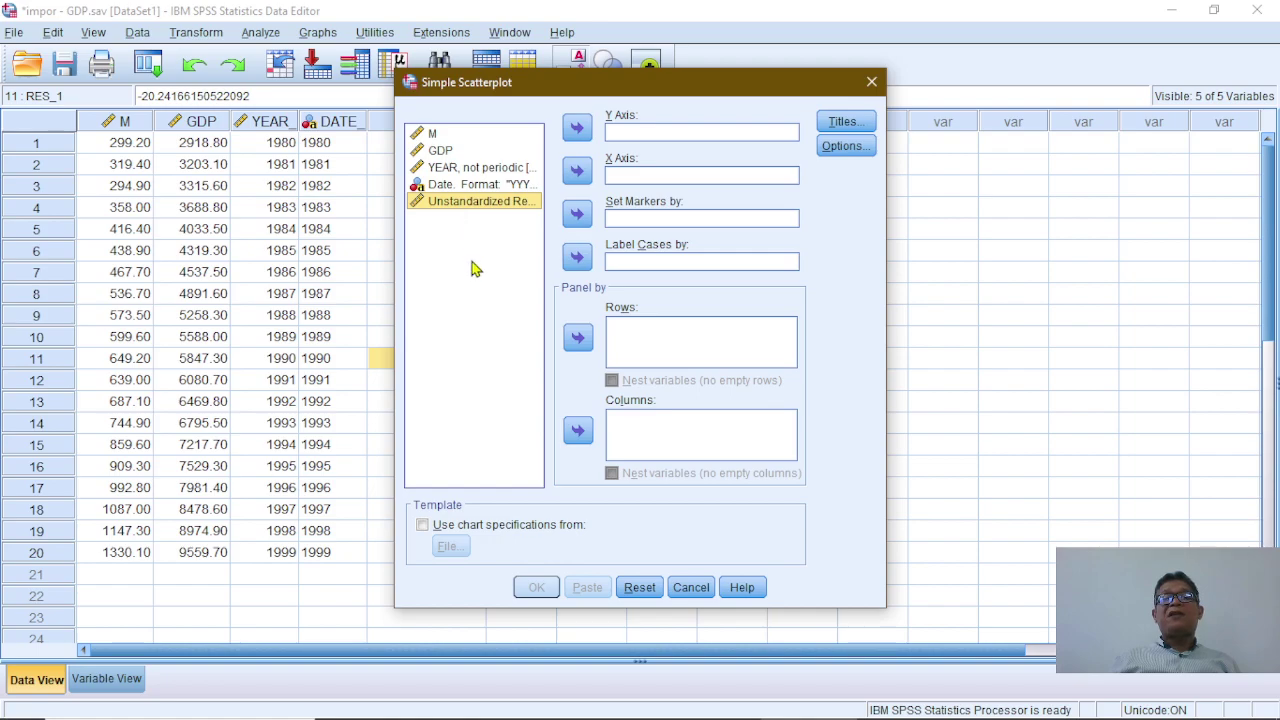
{"action": "left_click", "coordinate": [579, 132]}
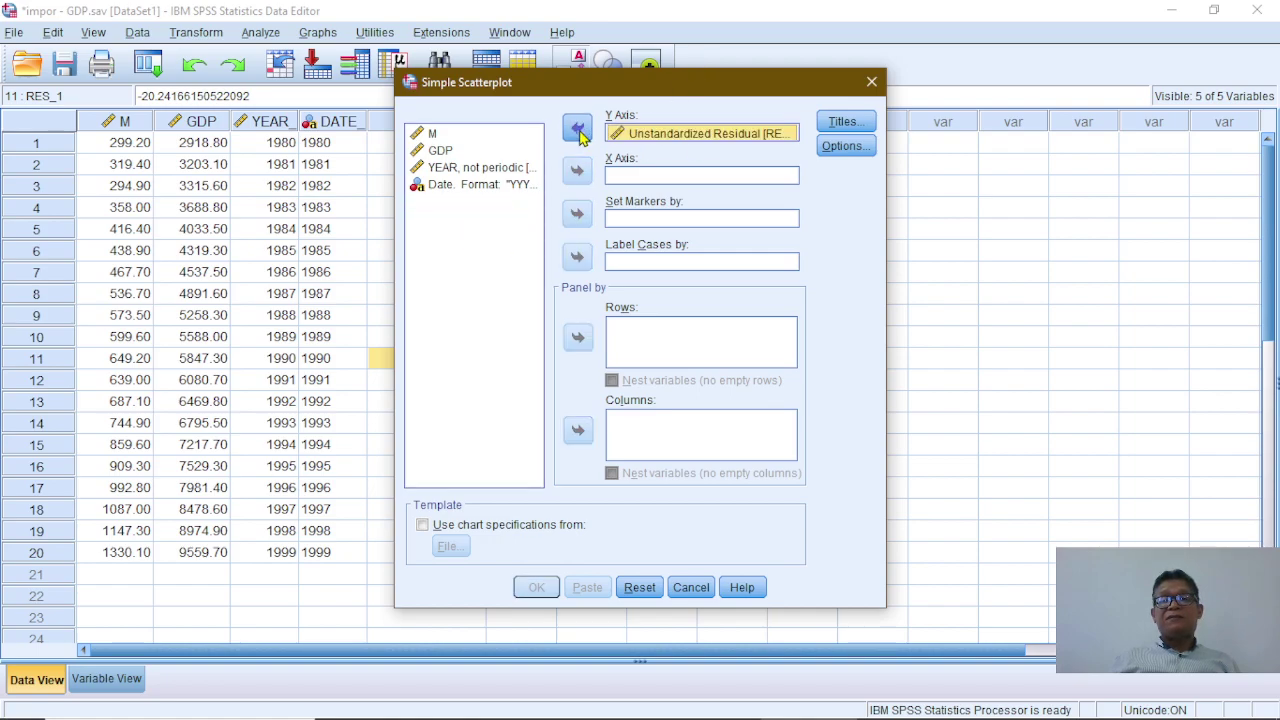
{"action": "left_click", "coordinate": [446, 170]}
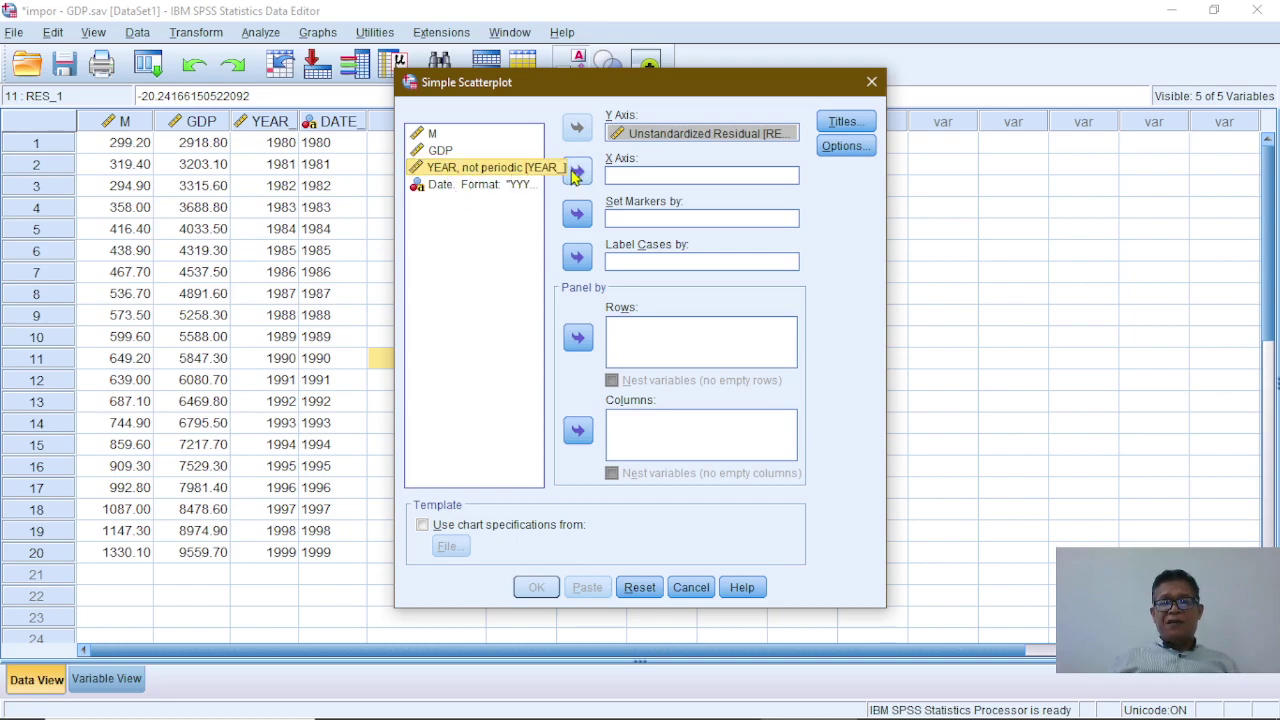
{"action": "left_click", "coordinate": [577, 171]}
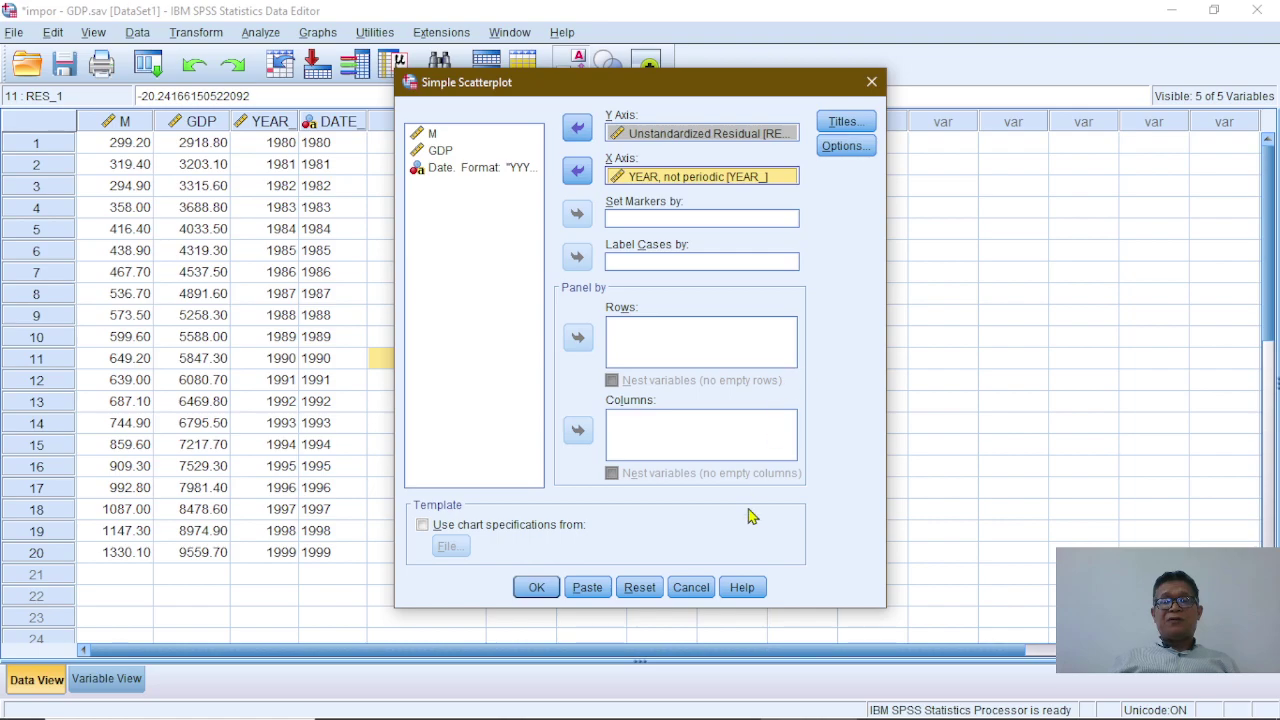
{"action": "left_click", "coordinate": [537, 588]}
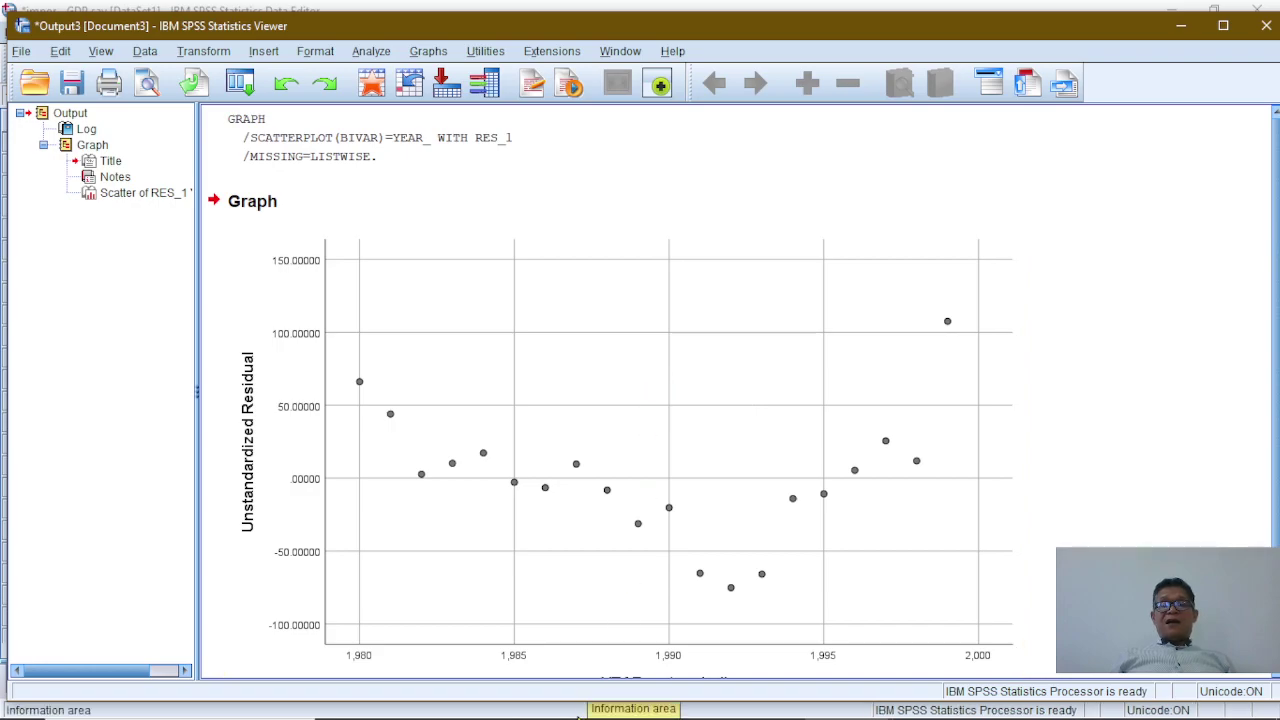
Open the residual scatterplot for editing in a separate window and turn off digit grouping for the year axis numbers
{"action": "scroll", "coordinate": [519, 661], "scroll_direction": "down", "scroll_amount": 1}
{"action": "left_click", "coordinate": [519, 661]}
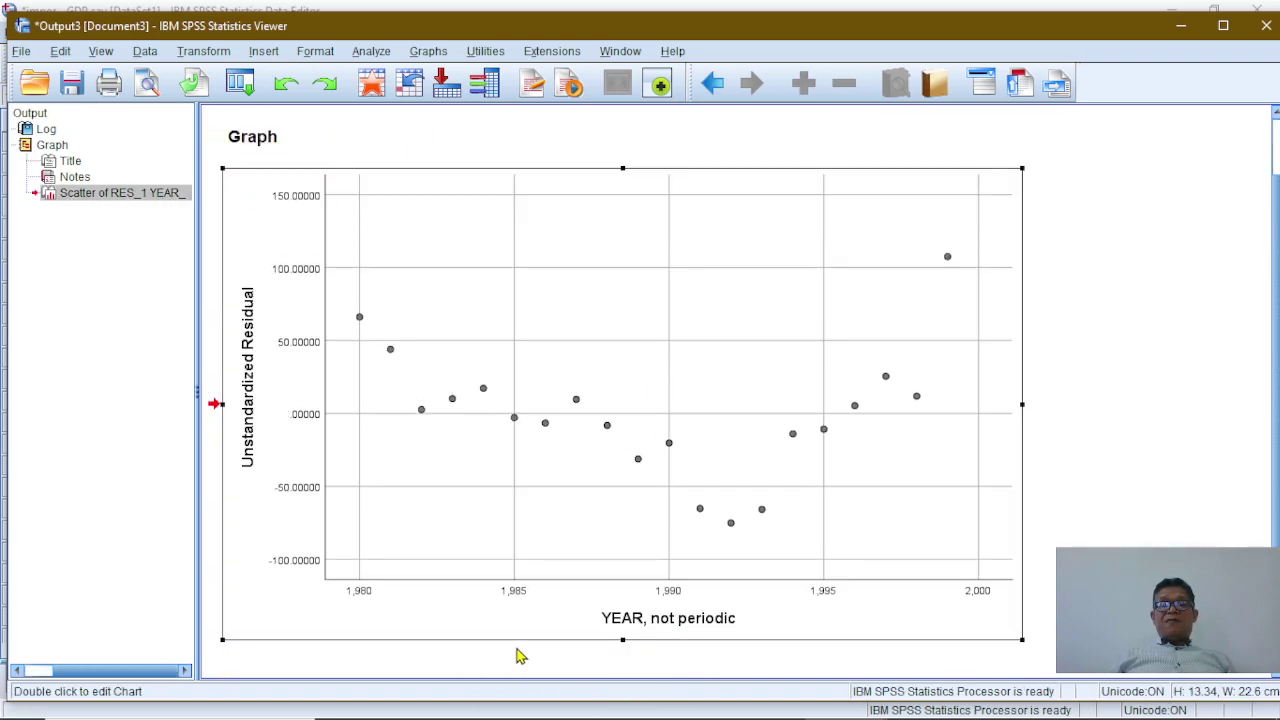
{"action": "right_click", "coordinate": [606, 289]}
{"action": "mouse_move", "coordinate": [655, 460]}
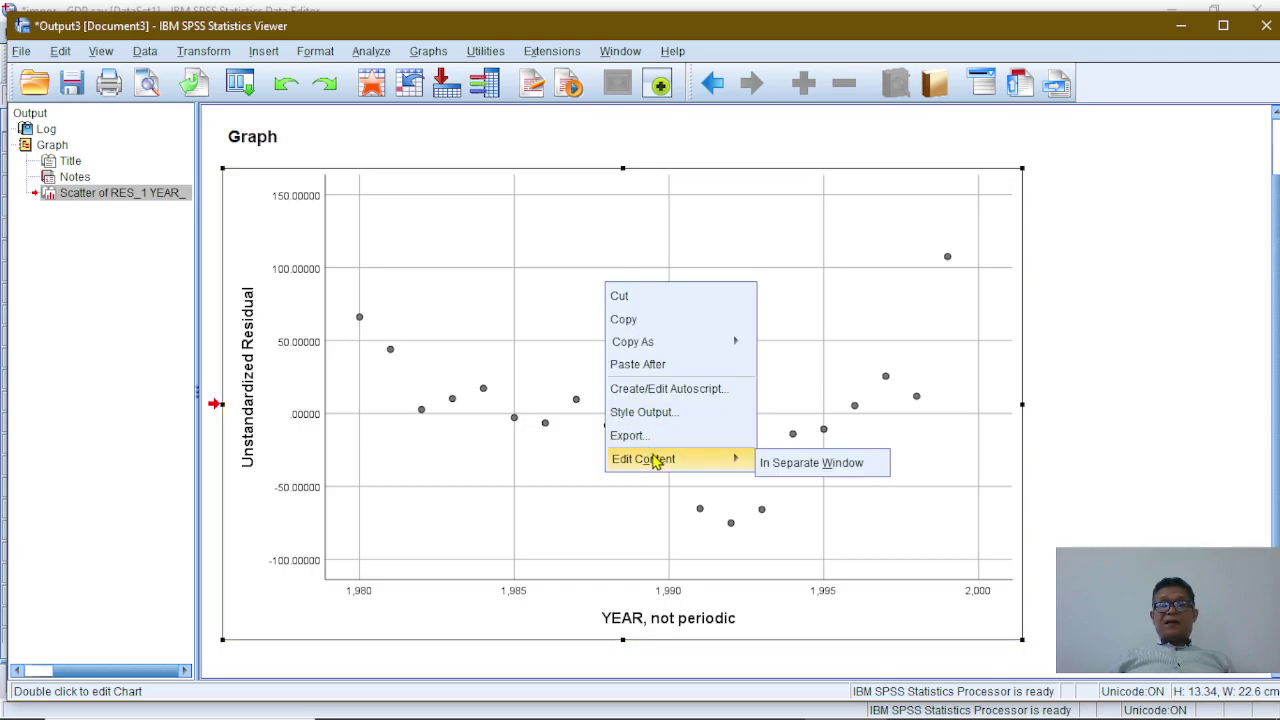
{"action": "left_click", "coordinate": [768, 467]}
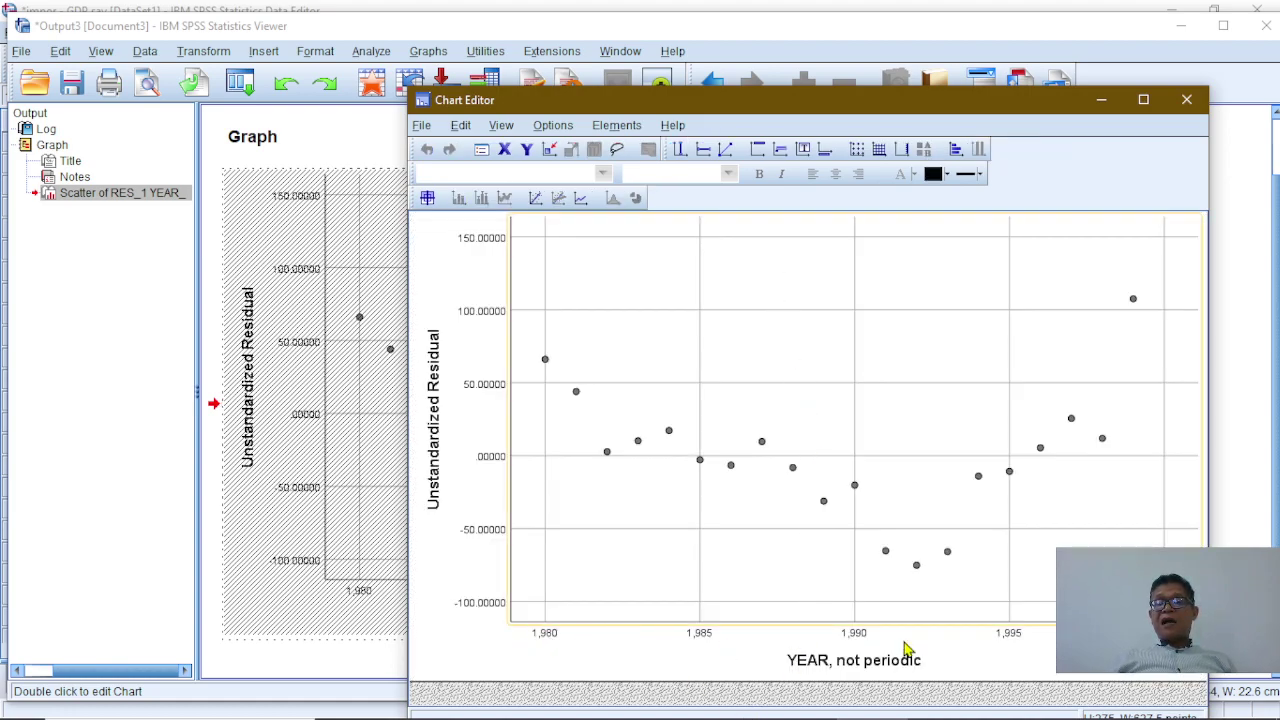
{"action": "double_click", "coordinate": [700, 634]}
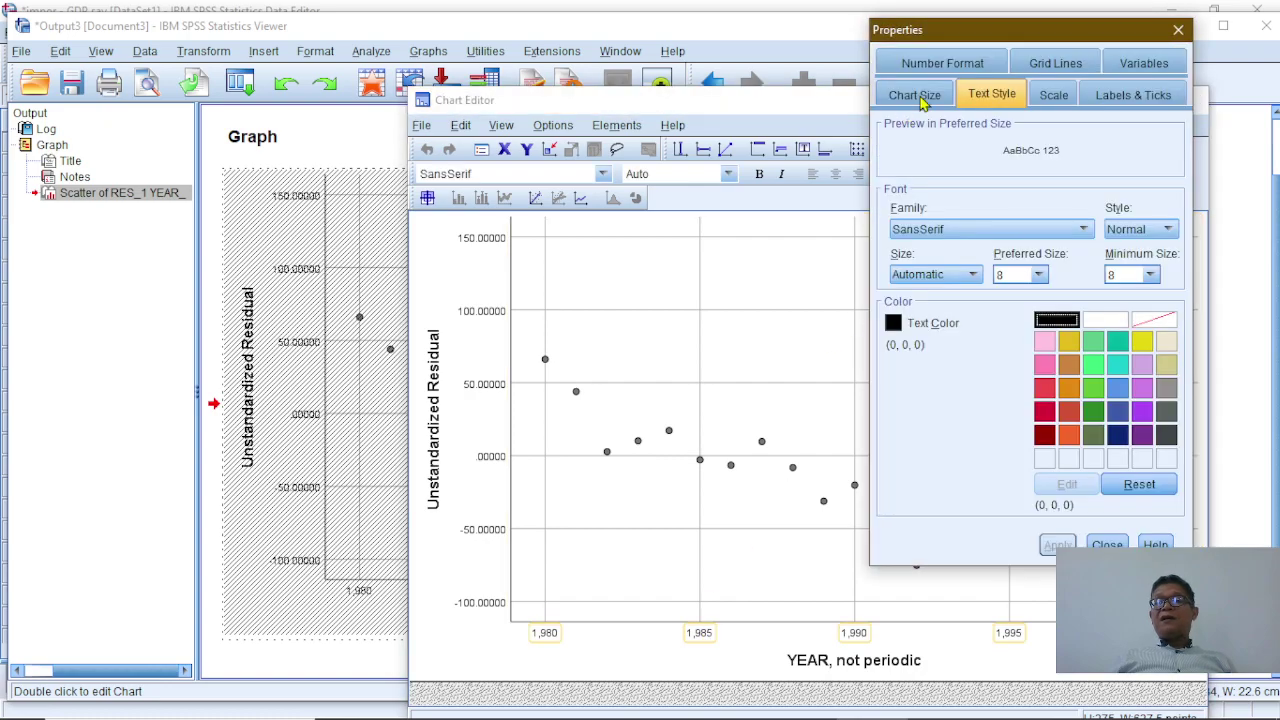
{"action": "left_click", "coordinate": [937, 68]}
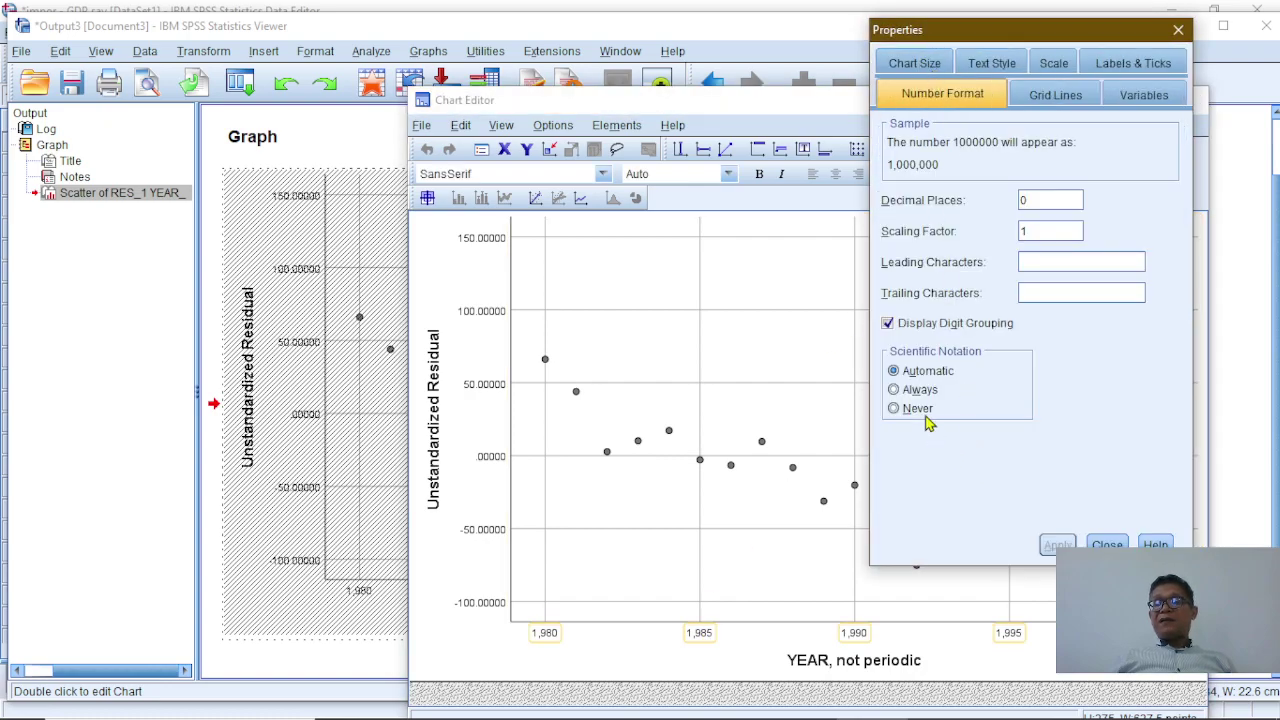
{"action": "left_click", "coordinate": [901, 327]}
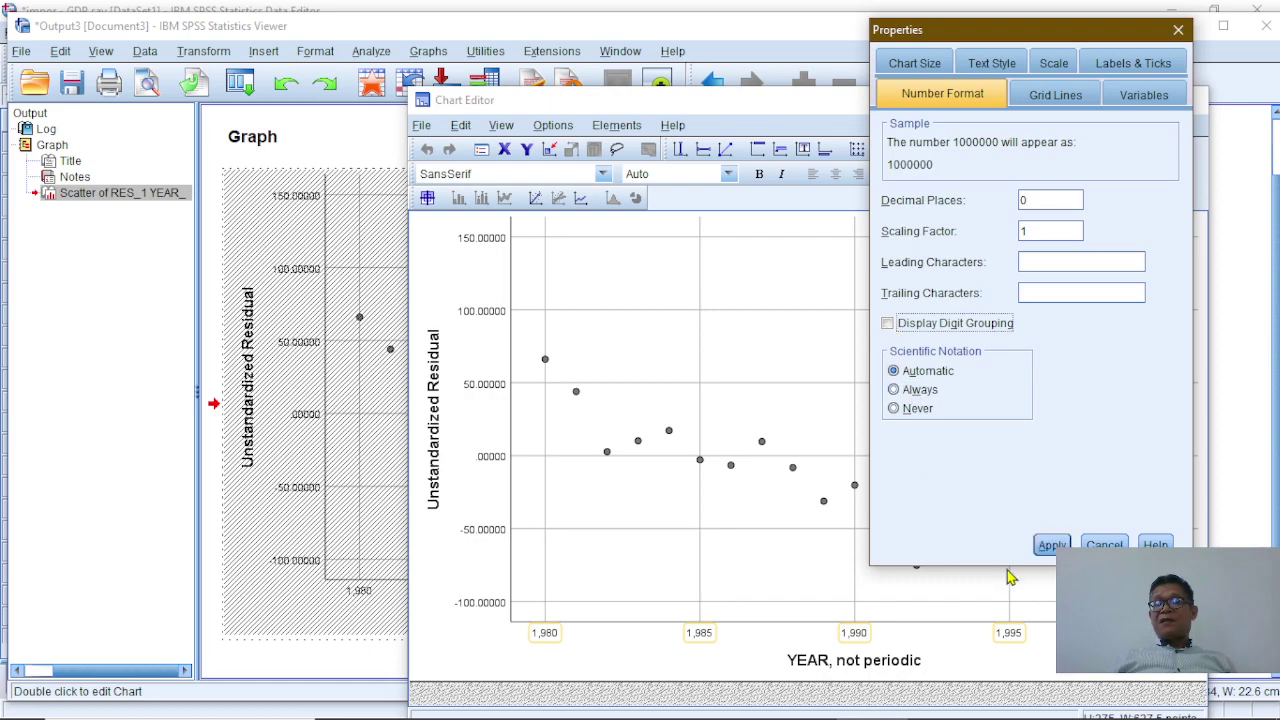
{"action": "left_click", "coordinate": [1047, 549]}
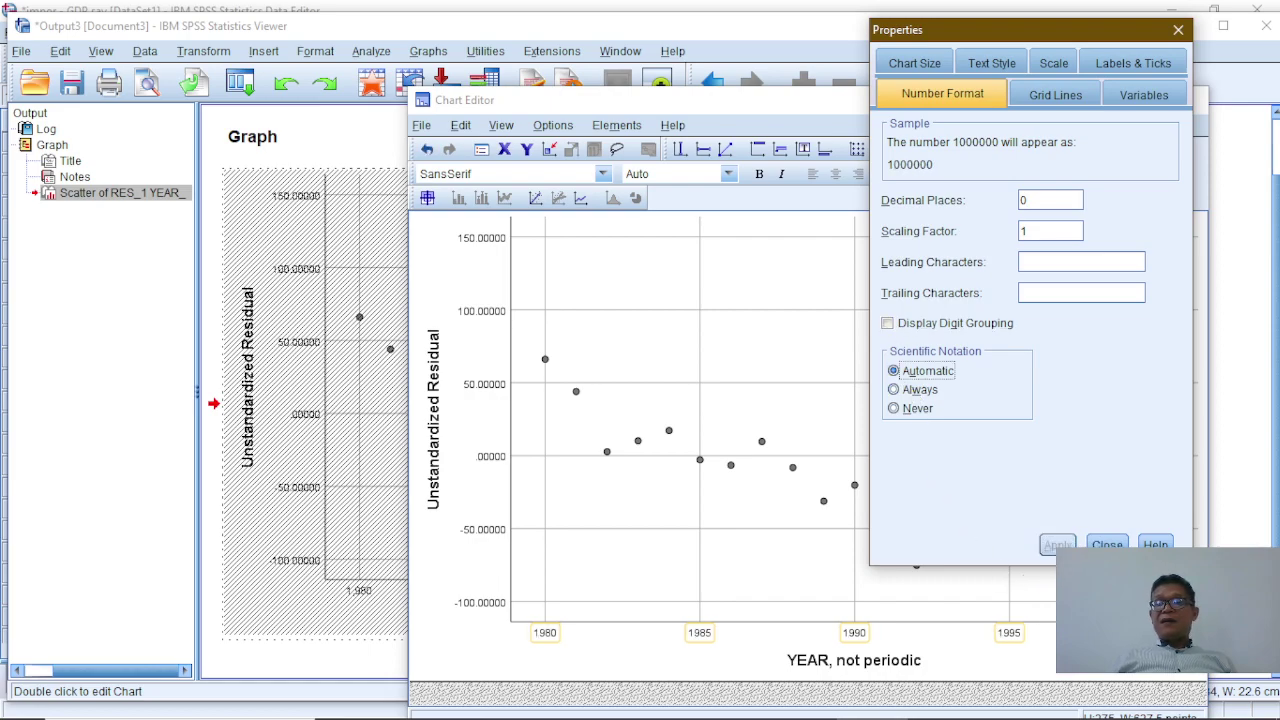
{"action": "left_click", "coordinate": [1105, 545]}
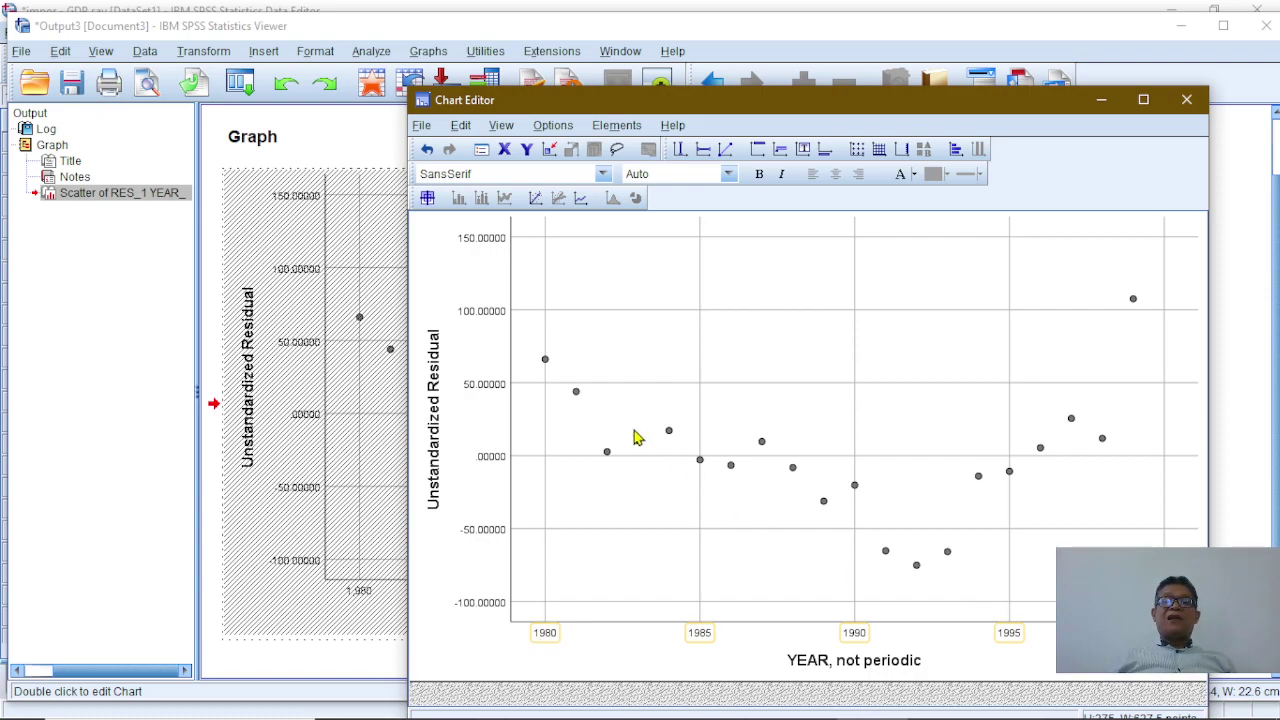
Set the residual axis numbers to 0 decimal places and close the chart editor
{"action": "double_click", "coordinate": [482, 244]}
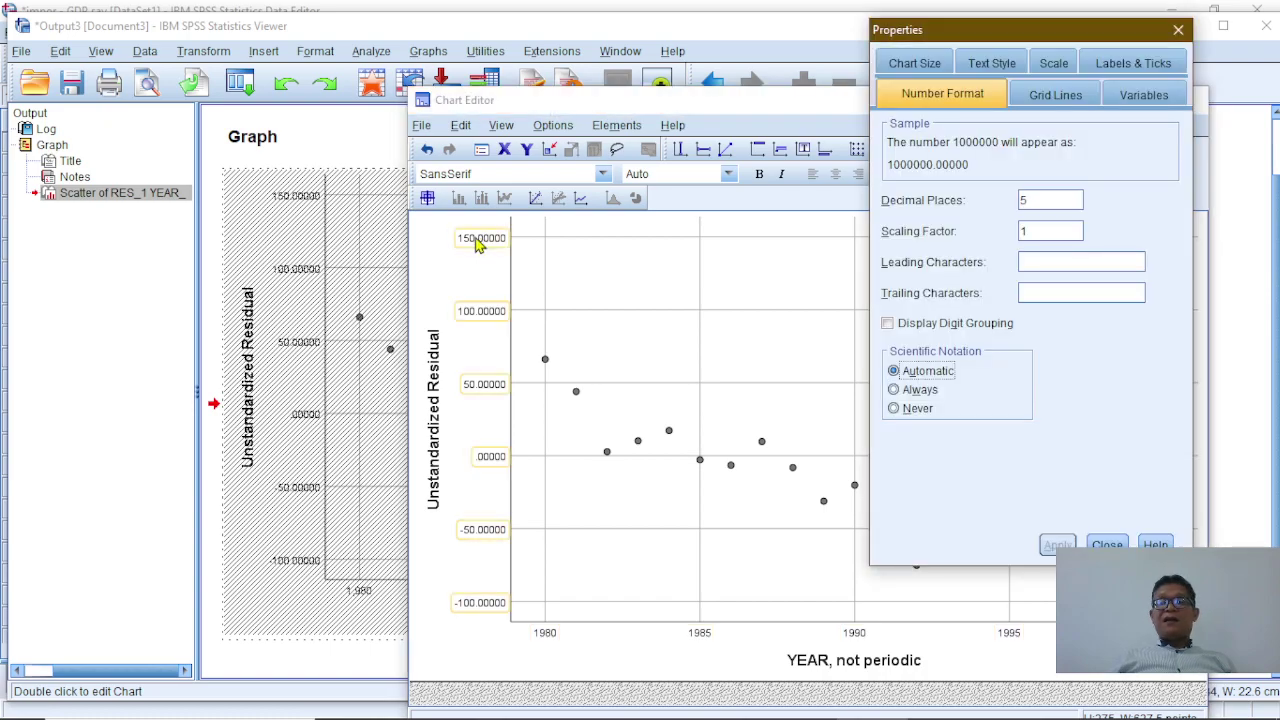
{"action": "left_click", "coordinate": [1034, 200]}
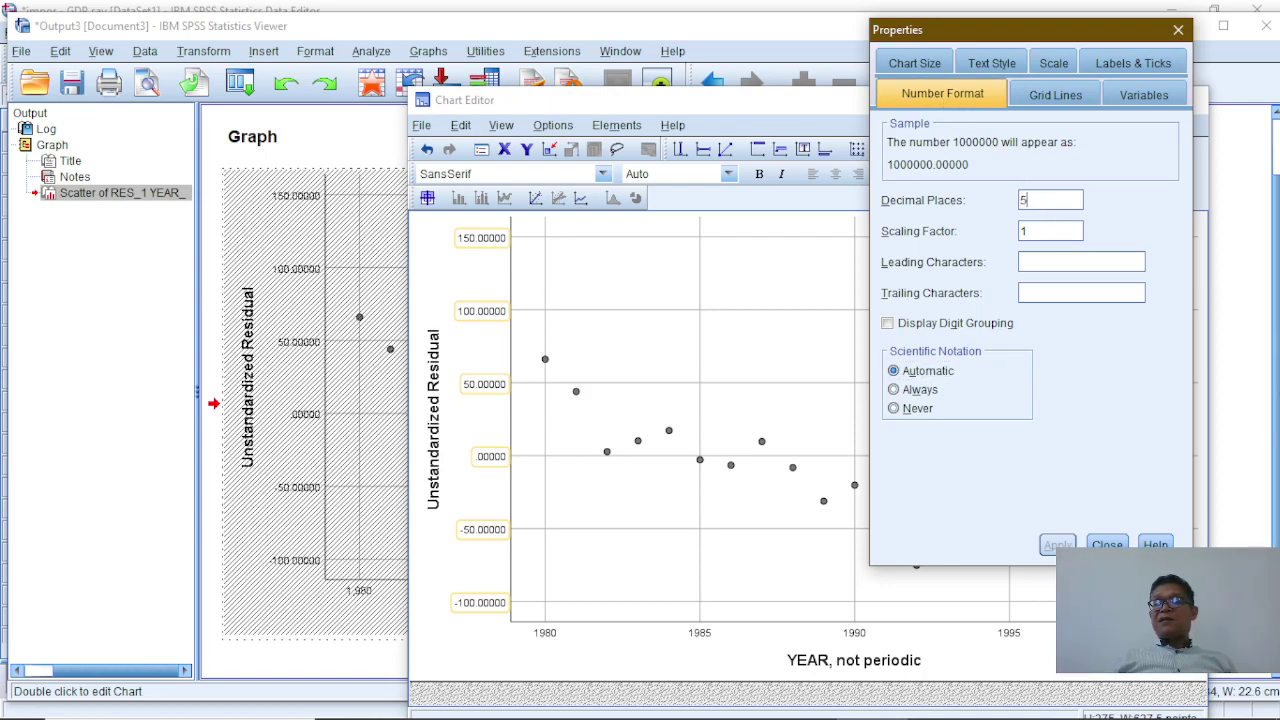
{"action": "key", "text": "BackSpace"}
{"action": "type", "text": "0"}
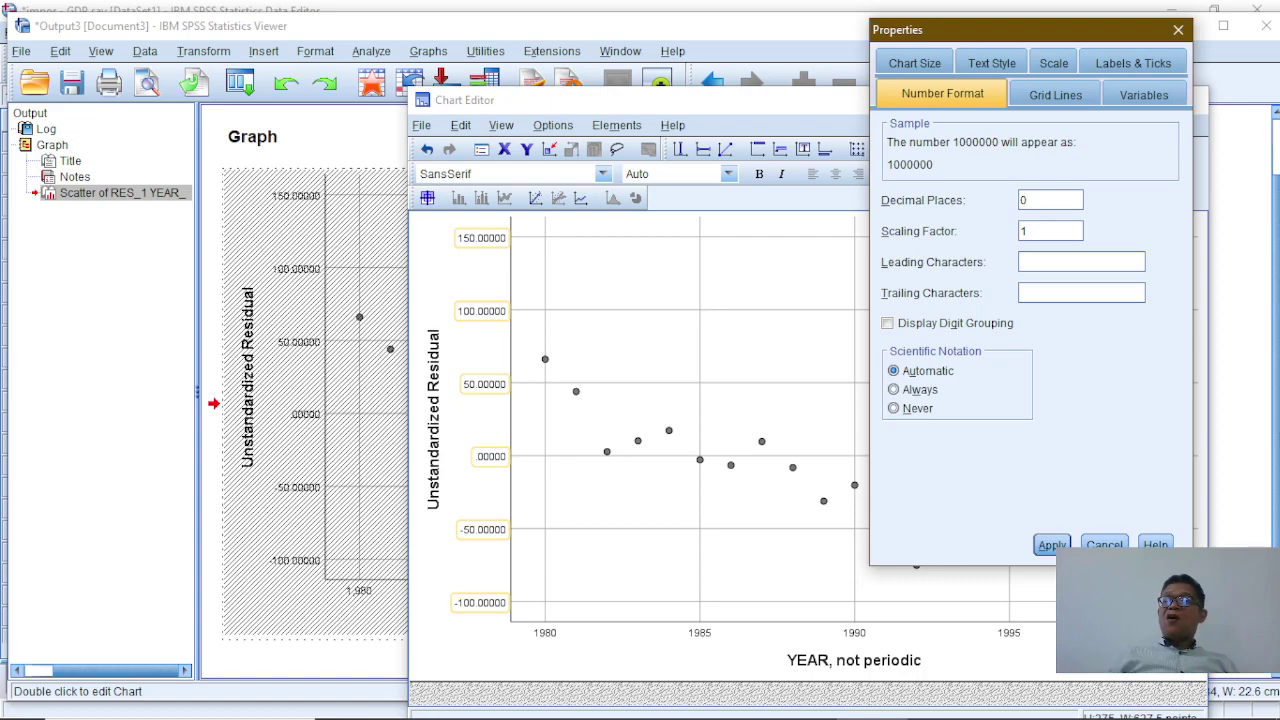
{"action": "left_click", "coordinate": [1048, 546]}
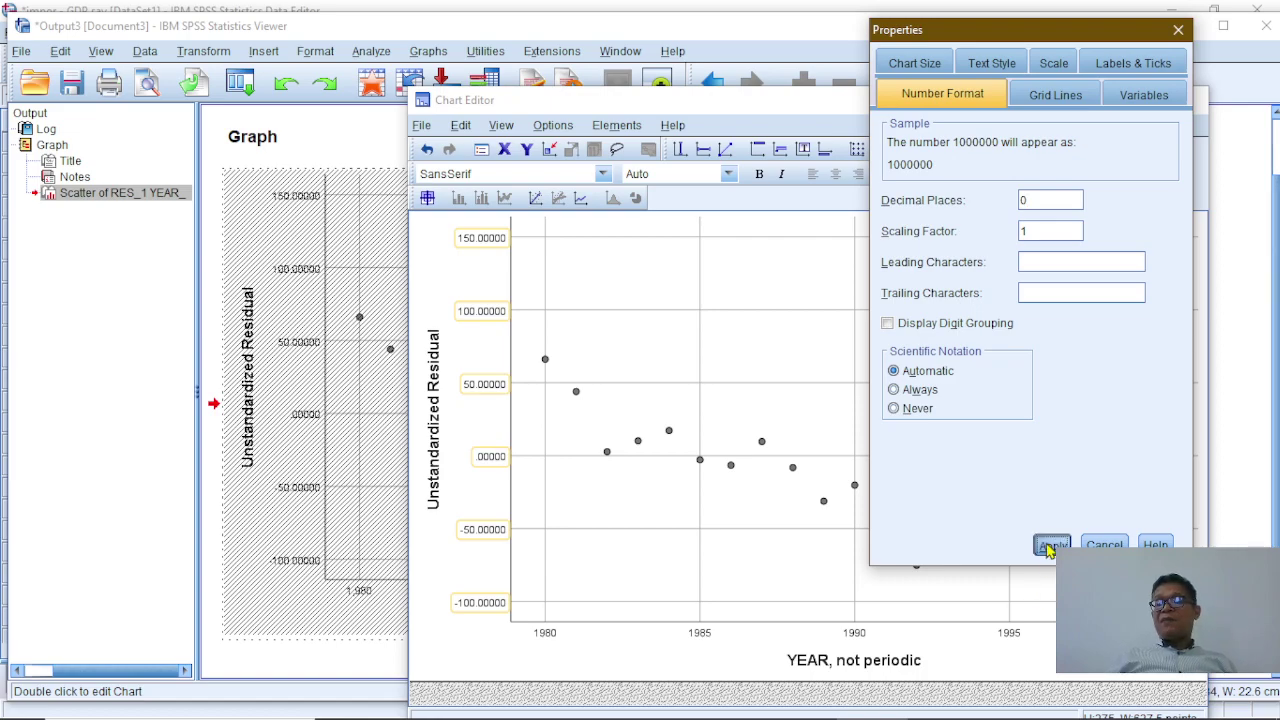
{"action": "left_click", "coordinate": [1104, 545]}
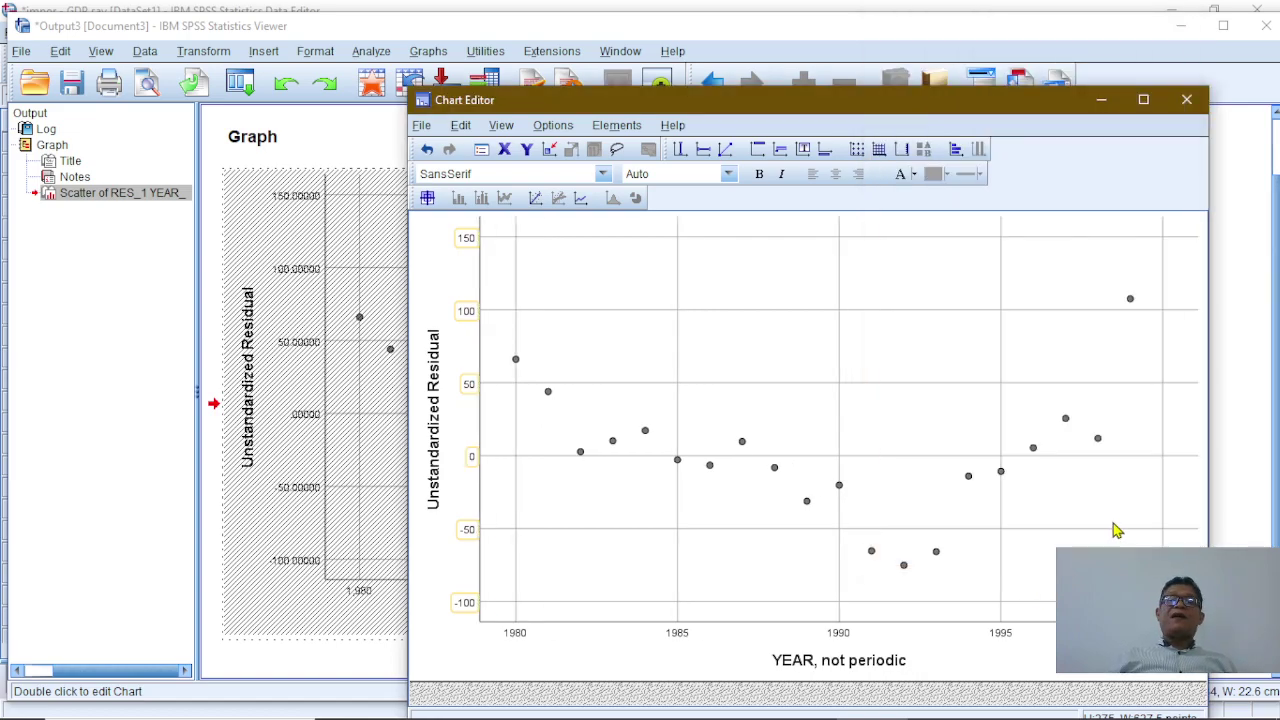
{"action": "left_click", "coordinate": [1187, 100]}
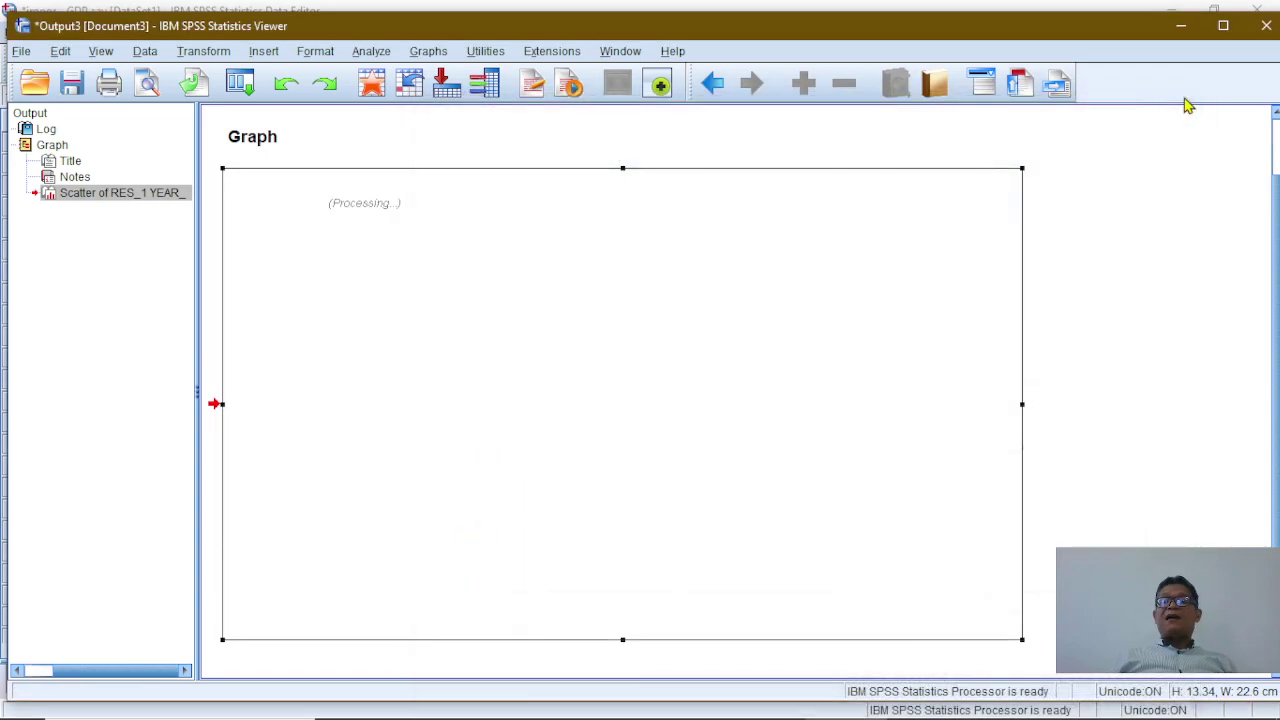
Examine the pattern of residuals over the years in the scatterplot and close the output without saving it
{"action": "left_click", "coordinate": [1024, 297]}
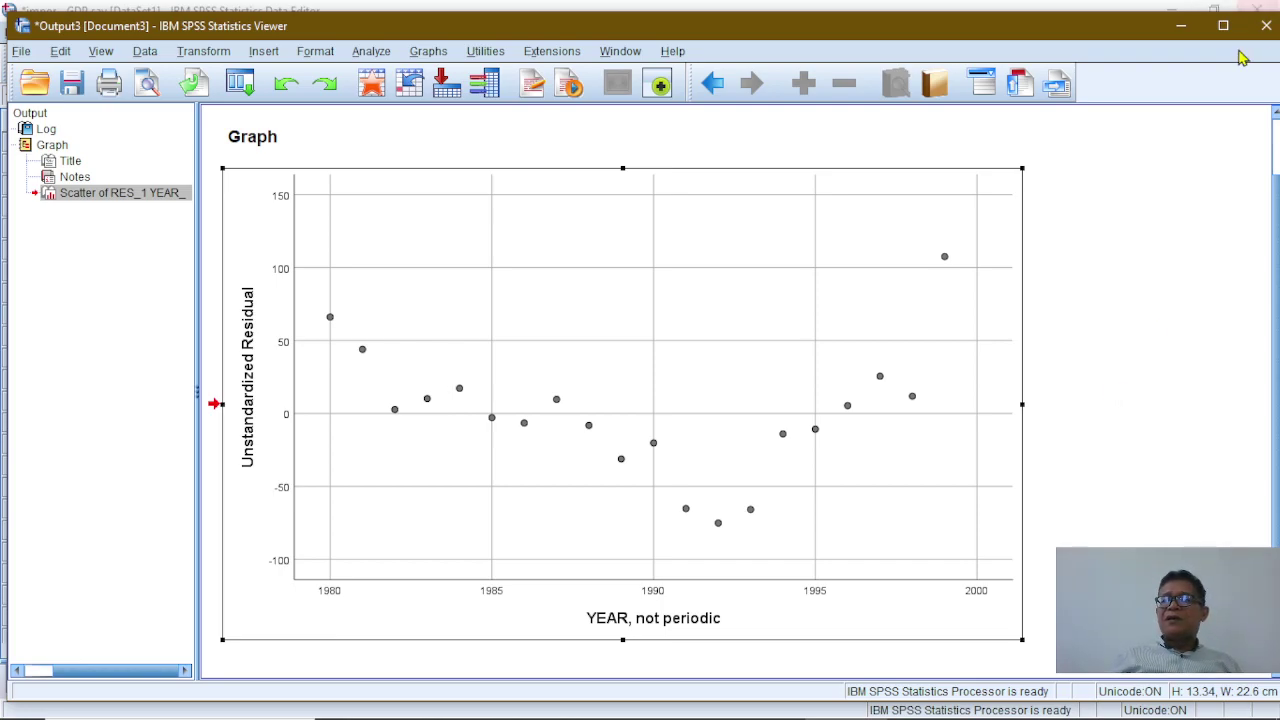
{"action": "left_click", "coordinate": [1267, 30]}
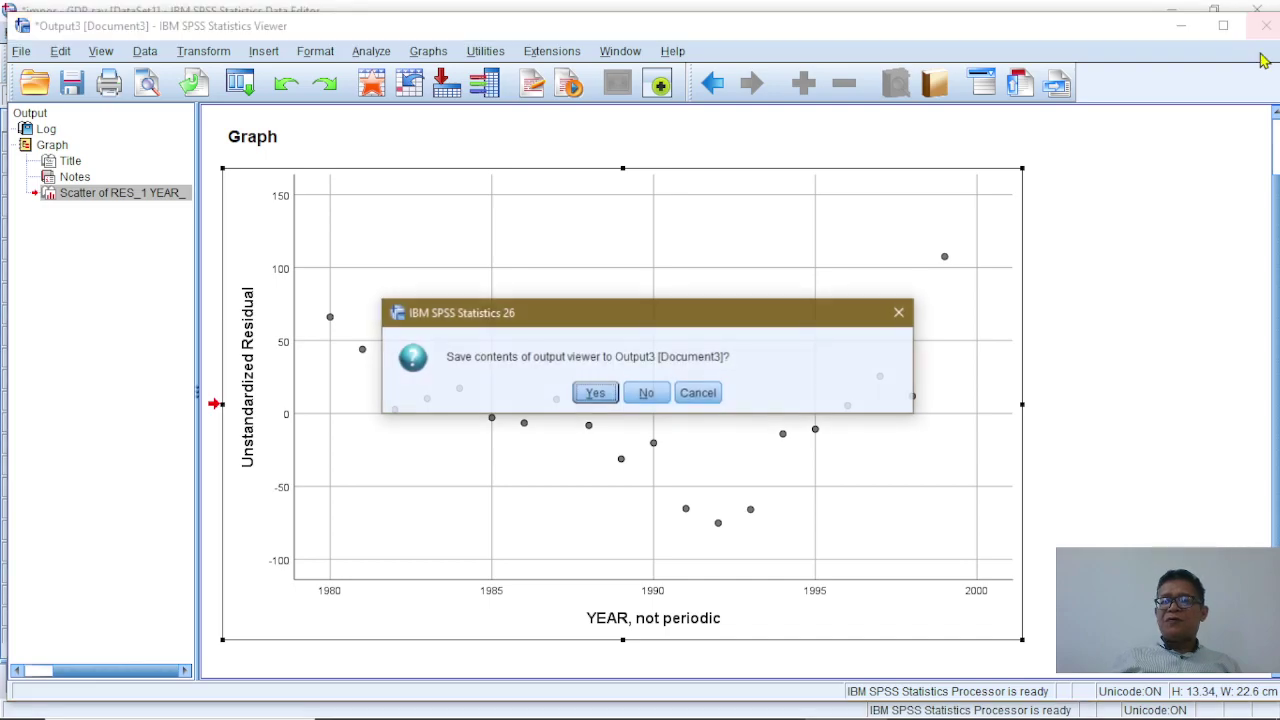
{"action": "left_click", "coordinate": [640, 394]}
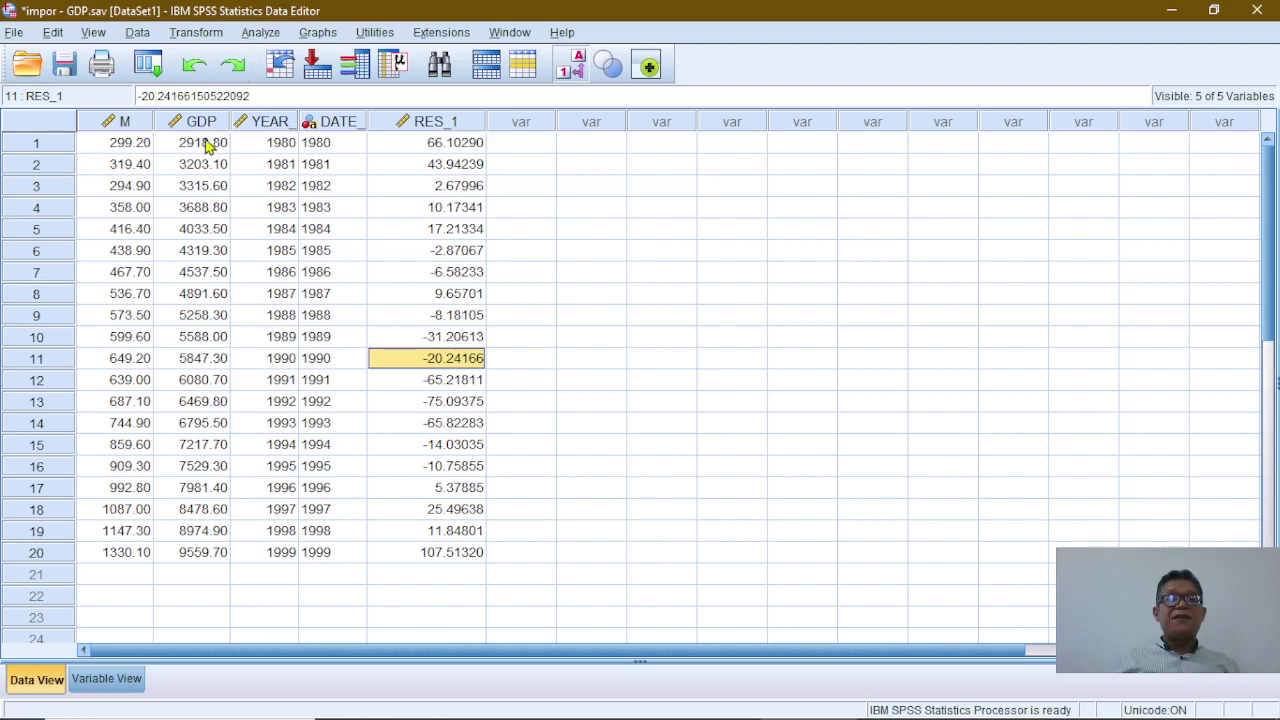
Reset the linear regression setup and assign M as the dependent variable and GDP as the independent variable
{"action": "left_click", "coordinate": [248, 40]}
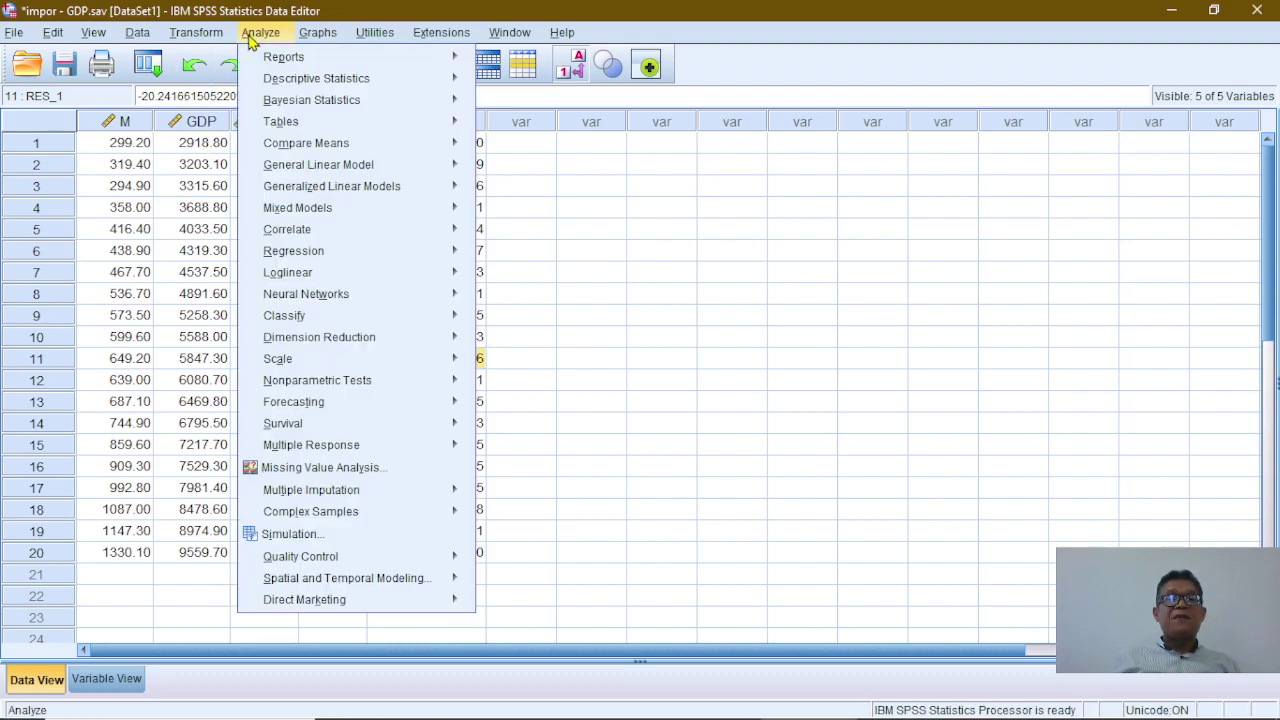
{"action": "mouse_move", "coordinate": [420, 272]}
{"action": "mouse_move", "coordinate": [470, 251]}
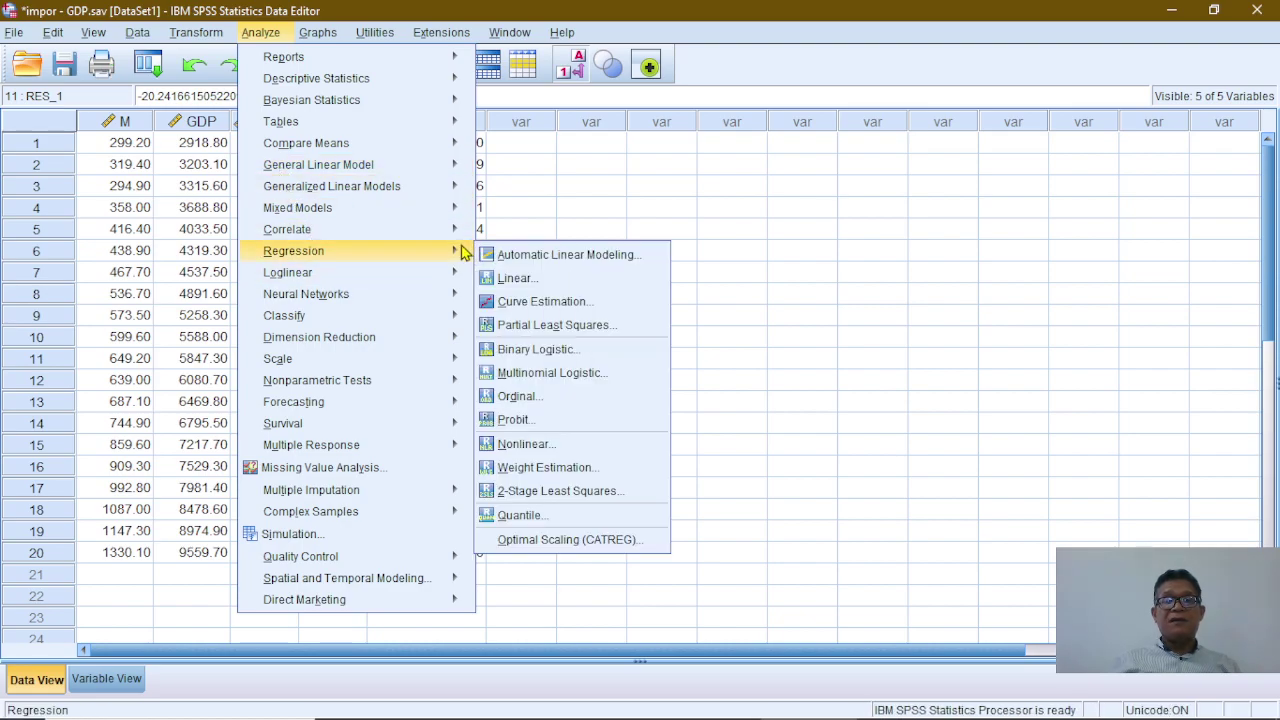
{"action": "left_click", "coordinate": [512, 280]}
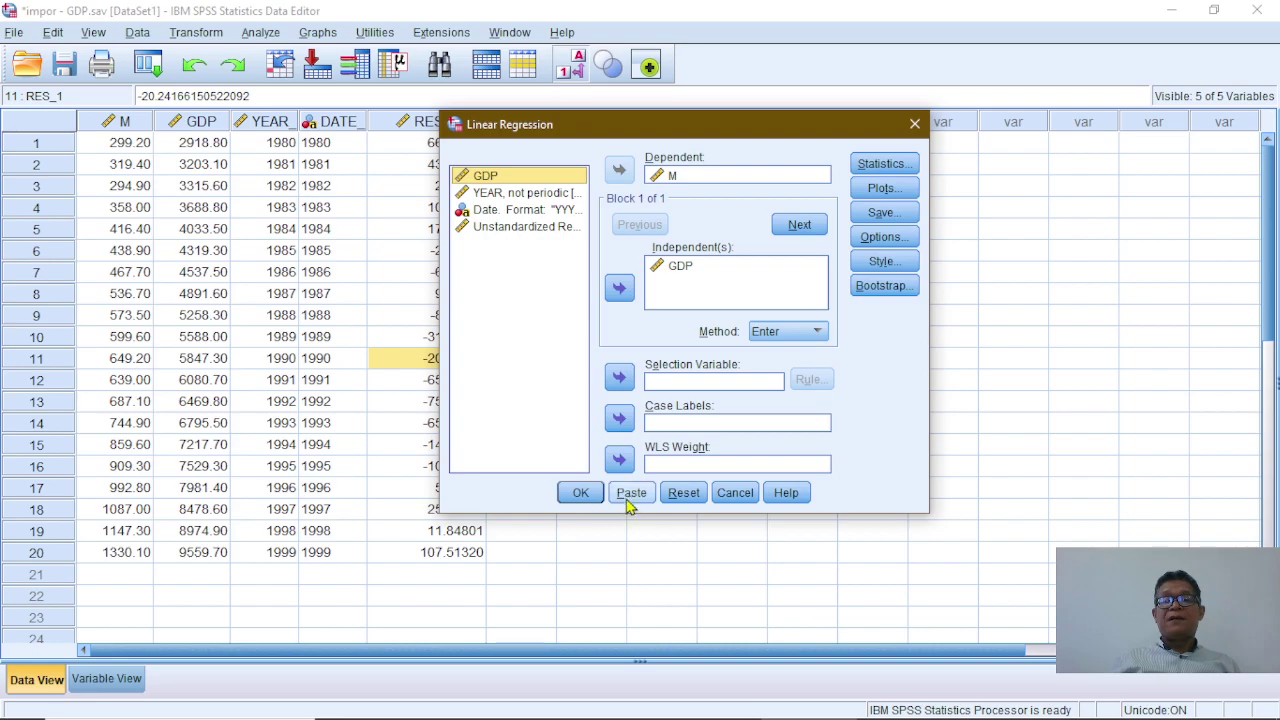
{"action": "left_click", "coordinate": [684, 500]}
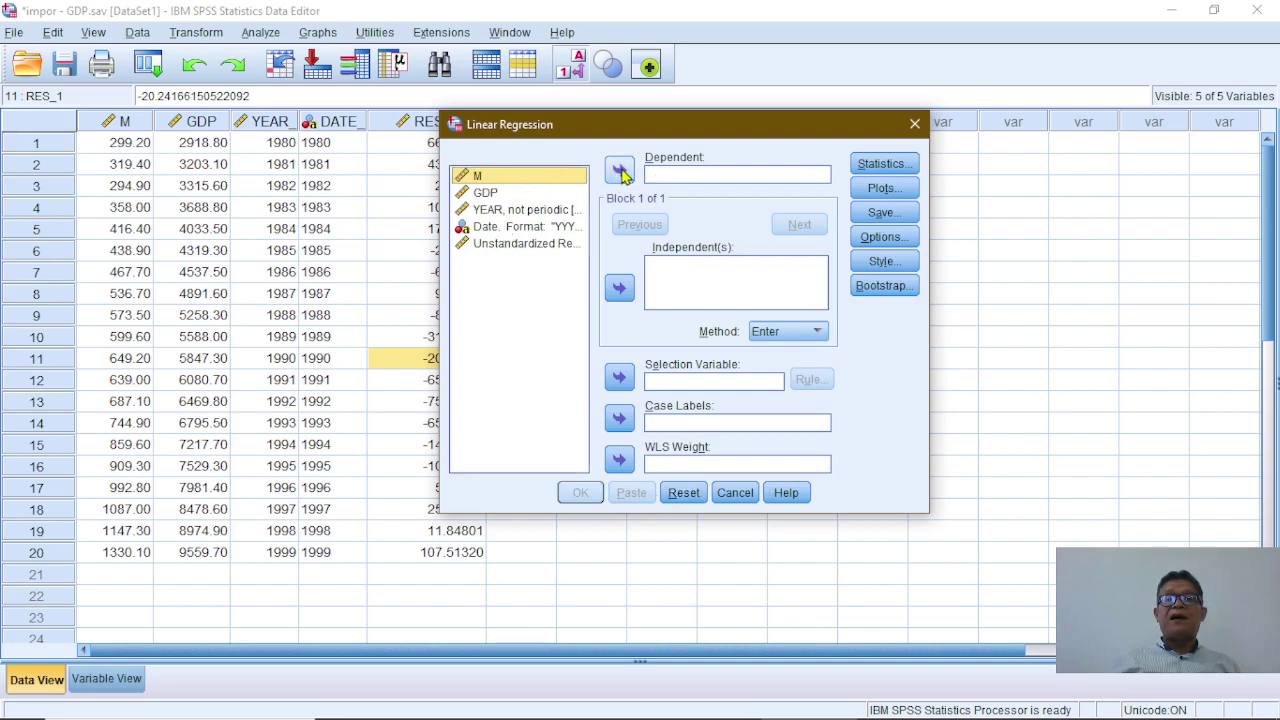
{"action": "left_click", "coordinate": [619, 172]}
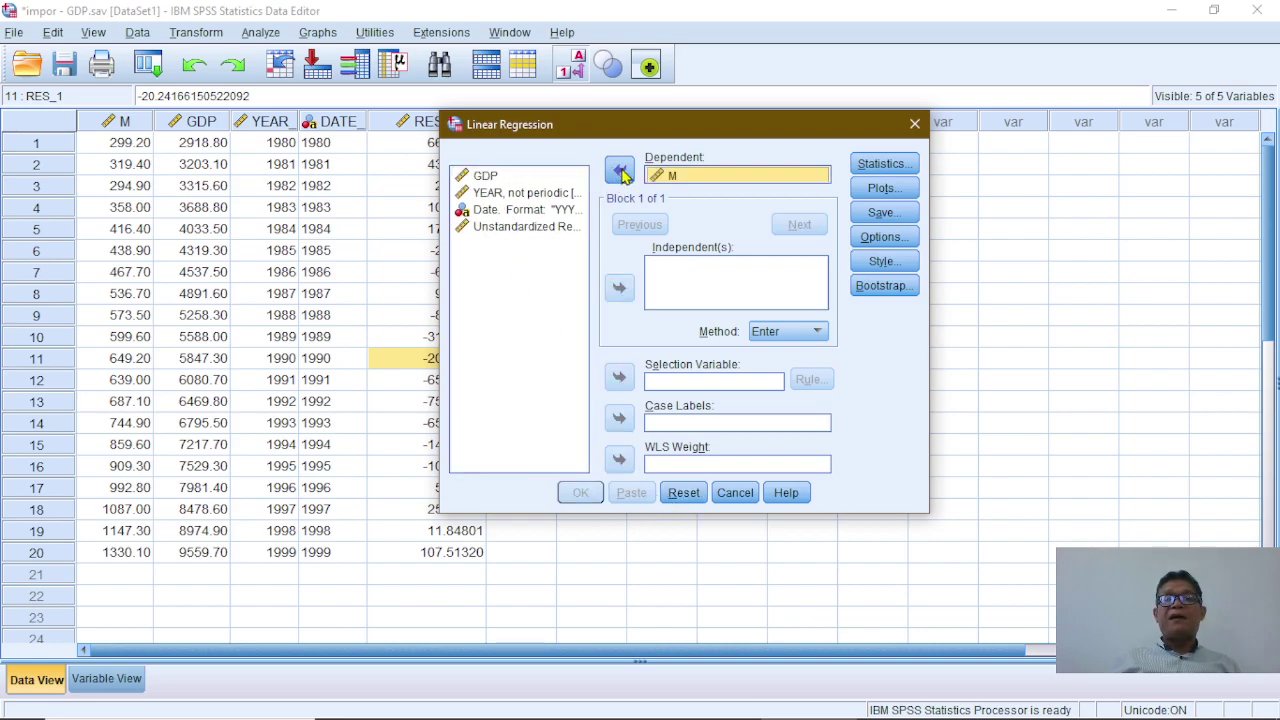
{"action": "left_click", "coordinate": [487, 180]}
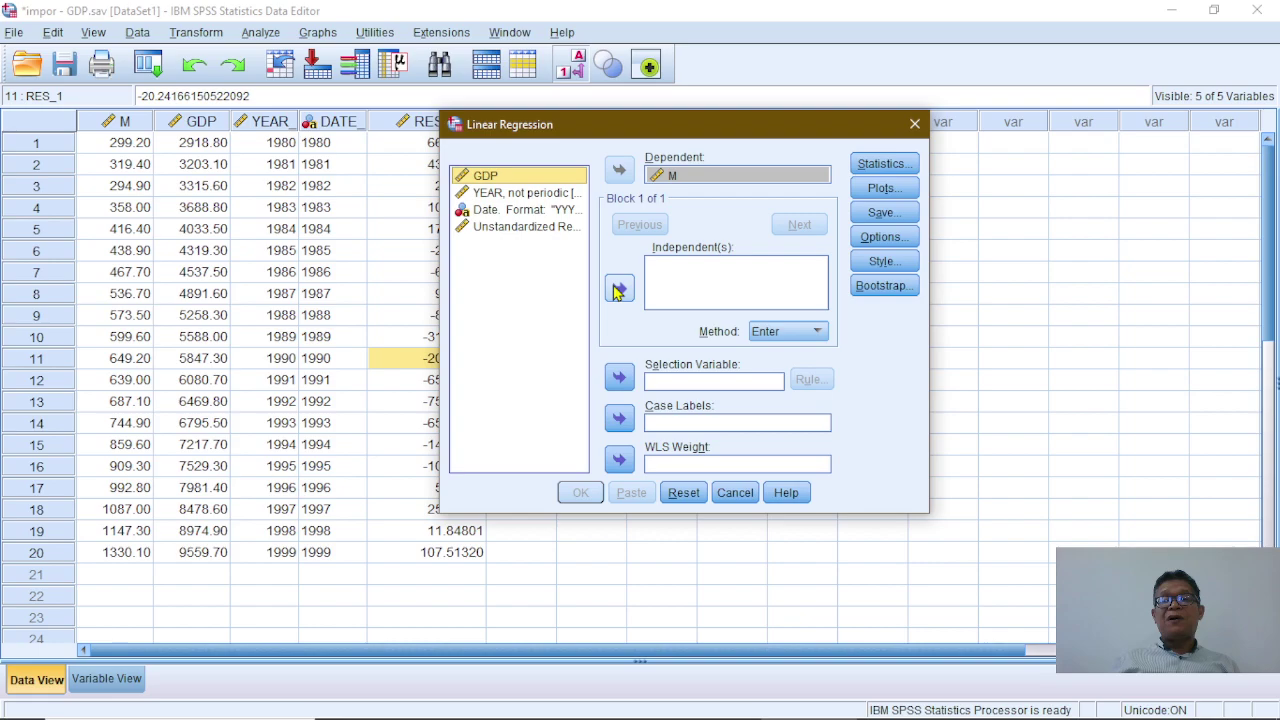
{"action": "left_click", "coordinate": [619, 290]}
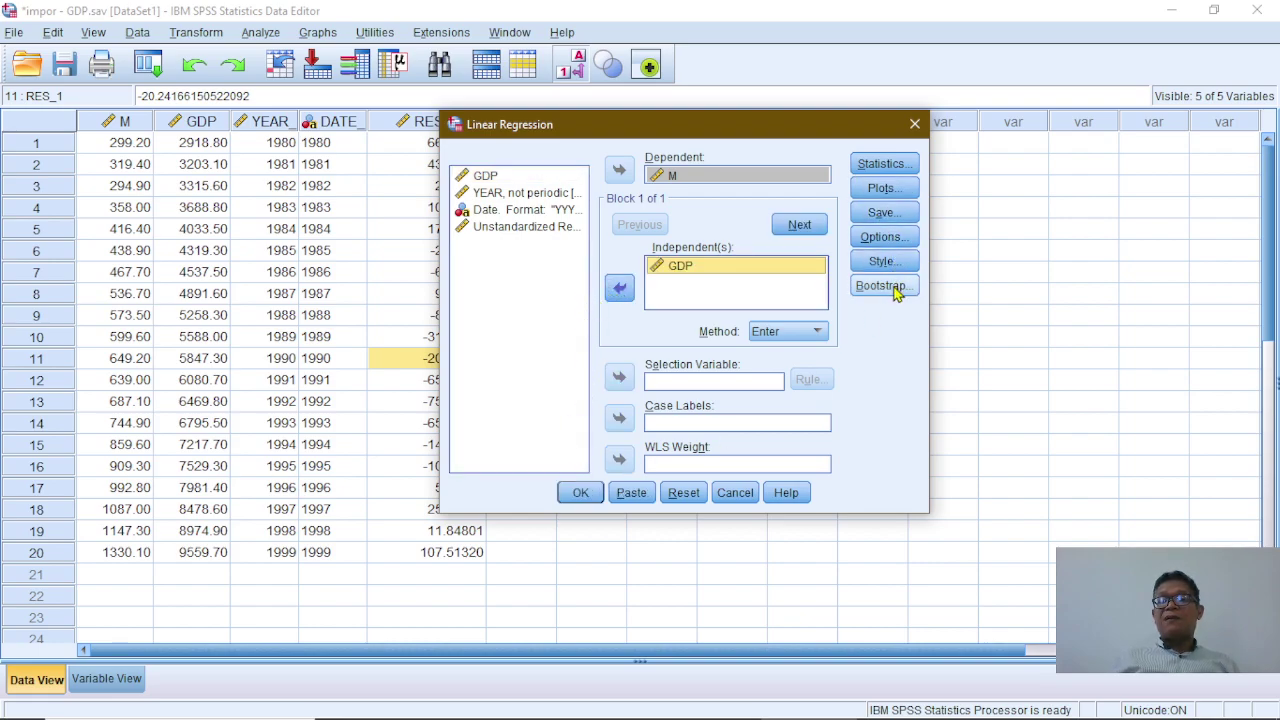
Request the Durbin-Watson residual statistic for the regression of M on GDP and run the analysis
{"action": "left_click", "coordinate": [858, 170]}
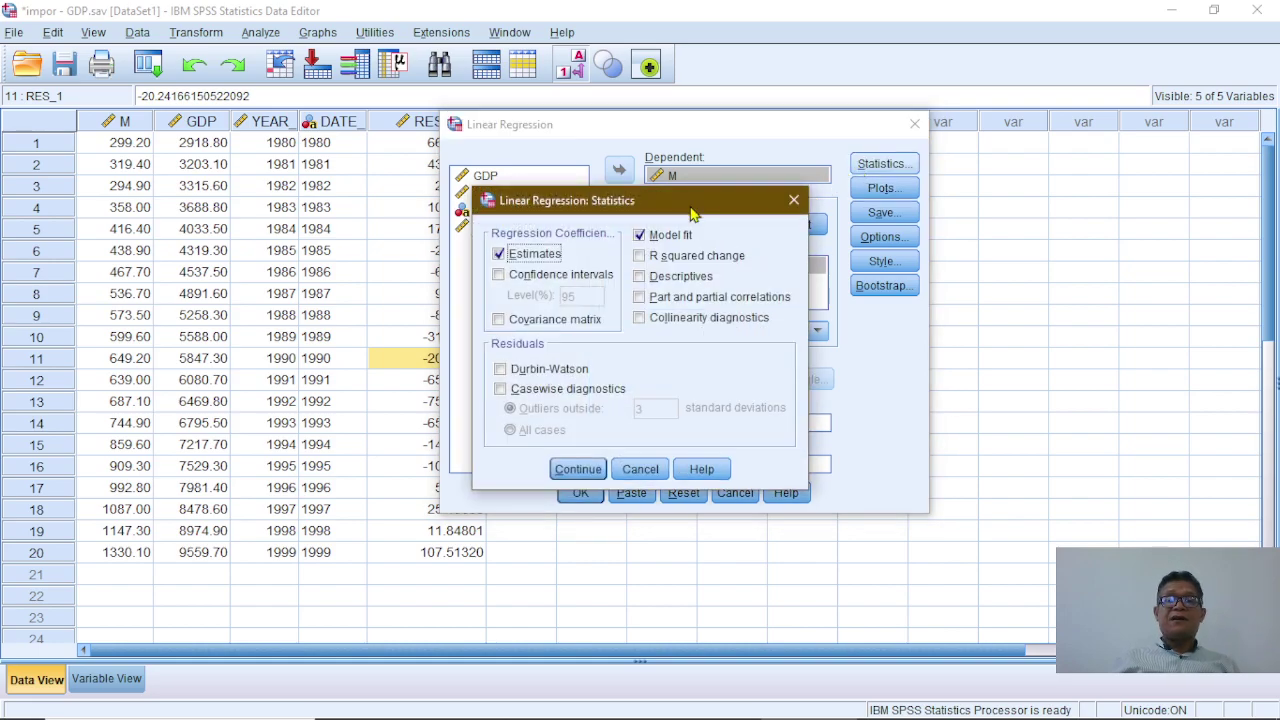
{"action": "left_click", "coordinate": [500, 370]}
{"action": "left_click", "coordinate": [578, 472]}
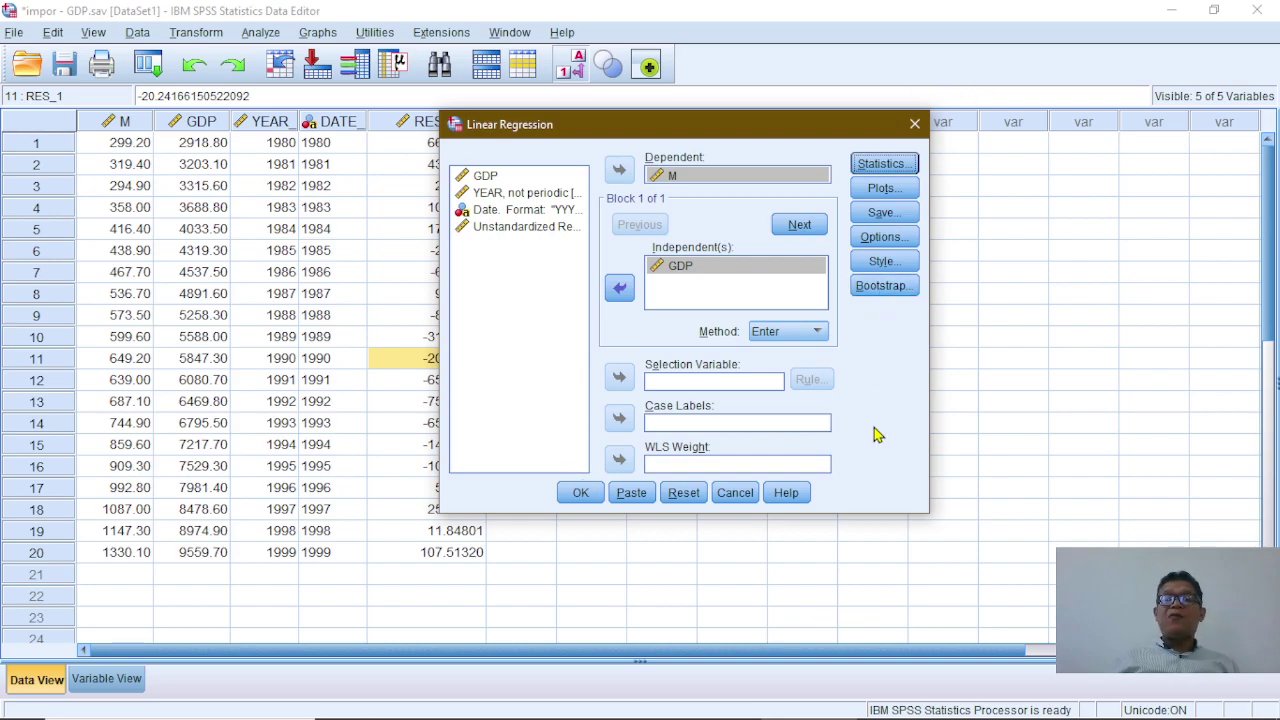
{"action": "left_click", "coordinate": [581, 494]}
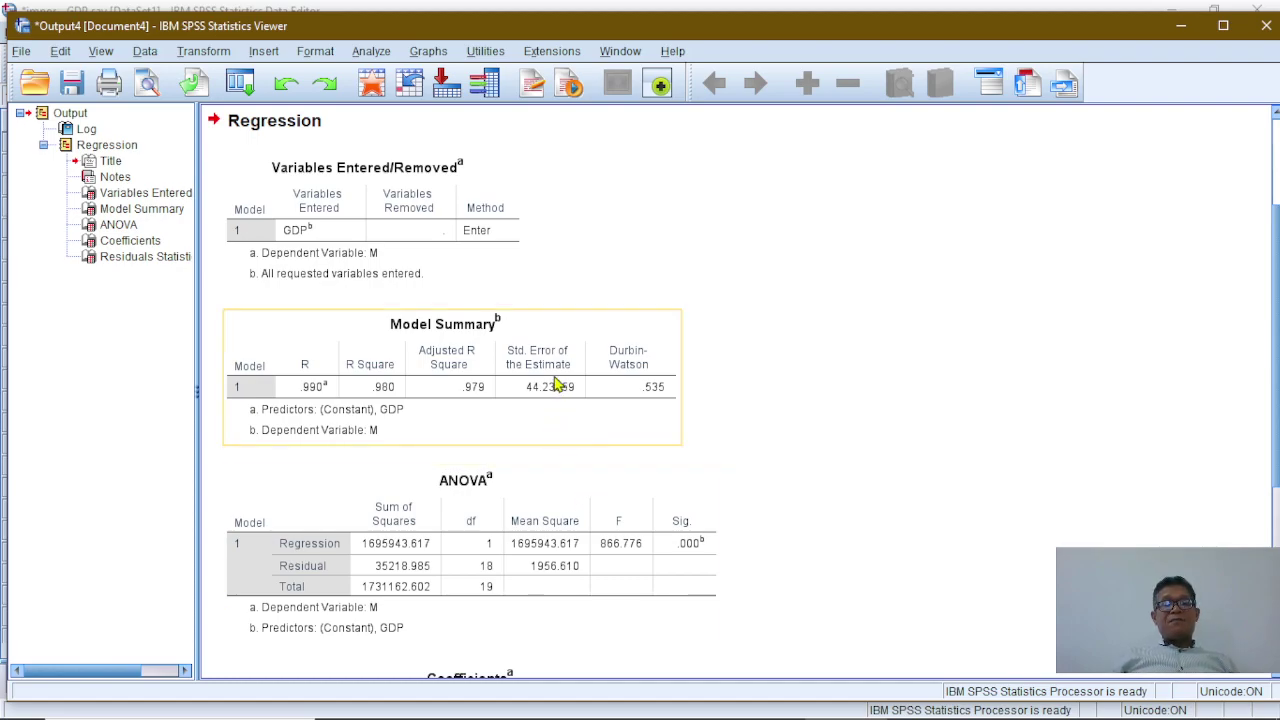
Examine the regression output, especially the Durbin-Watson value in the Model Summary, and close the output without saving it
{"action": "scroll", "coordinate": [691, 309], "scroll_direction": "down", "scroll_amount": 5}
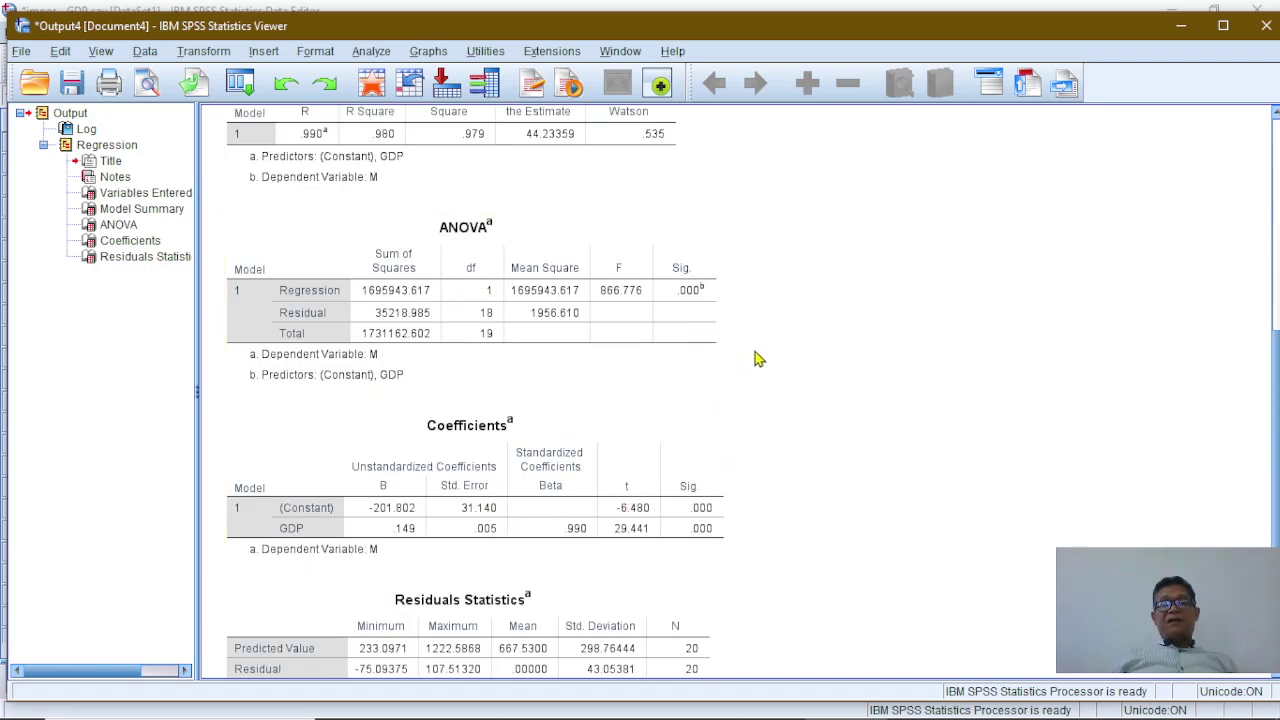
{"action": "scroll", "coordinate": [815, 406], "scroll_direction": "up", "scroll_amount": 2}
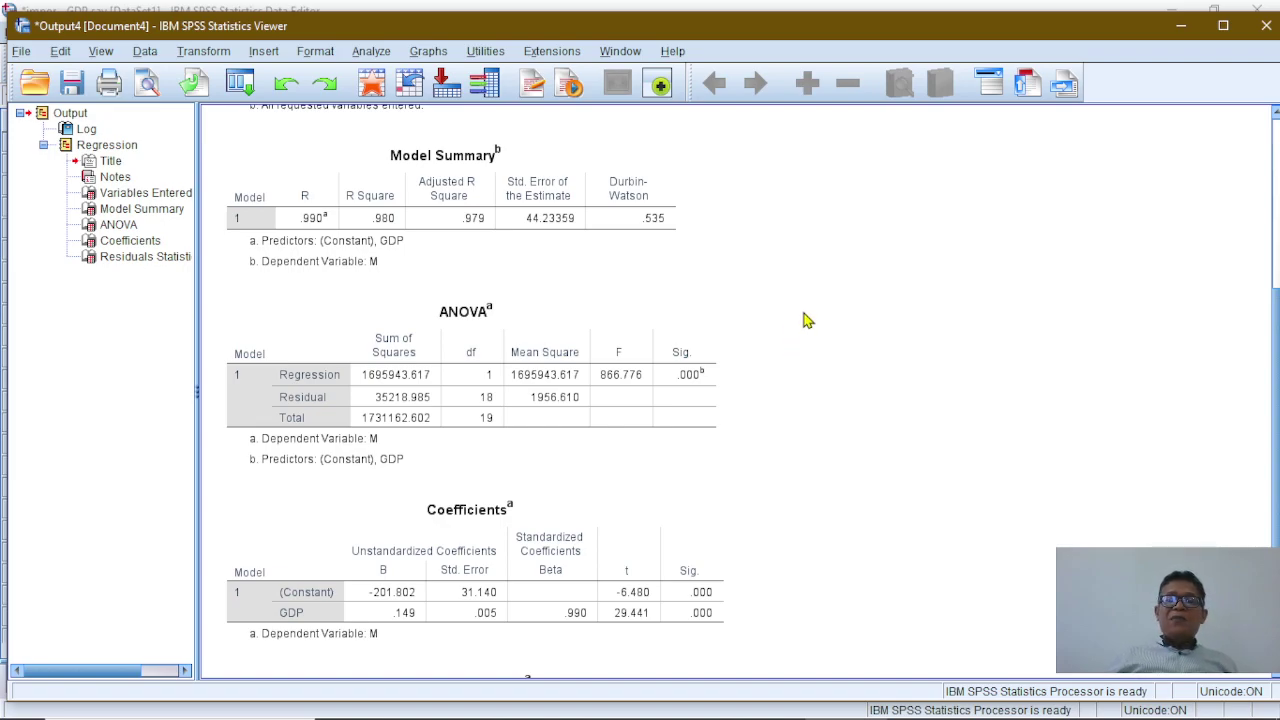
{"action": "left_click", "coordinate": [642, 216]}
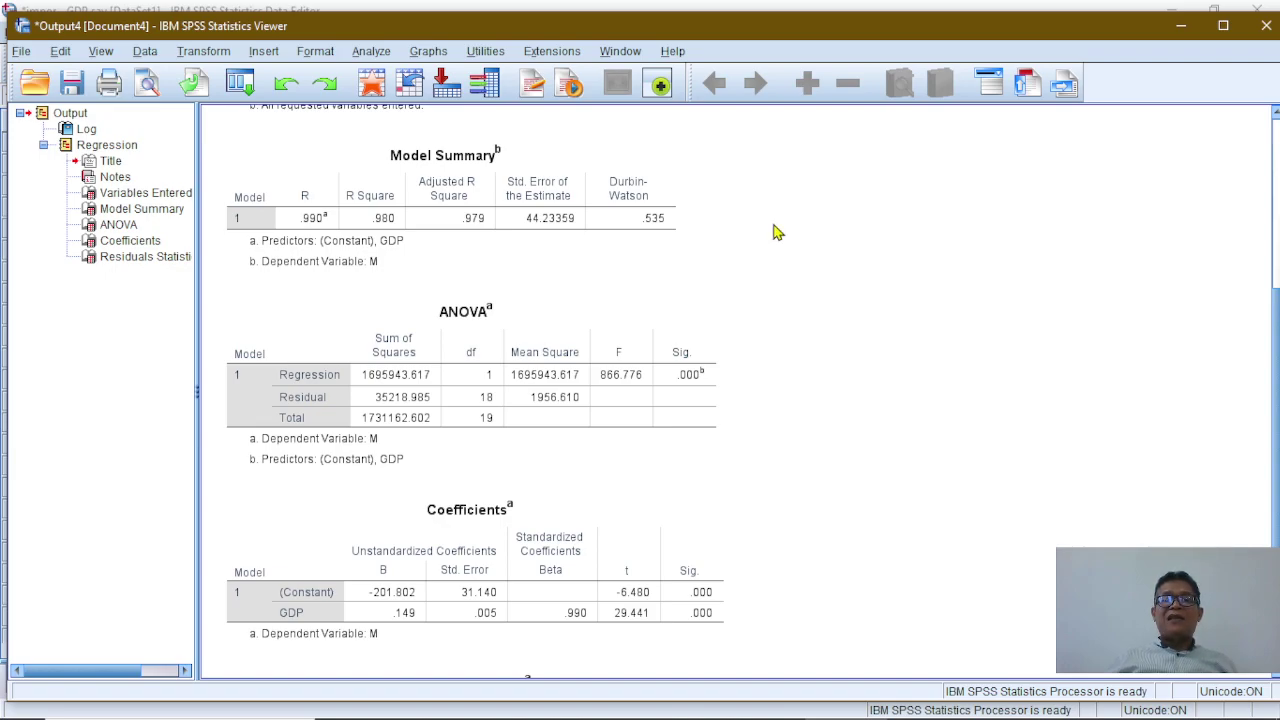
{"action": "left_click", "coordinate": [663, 242]}
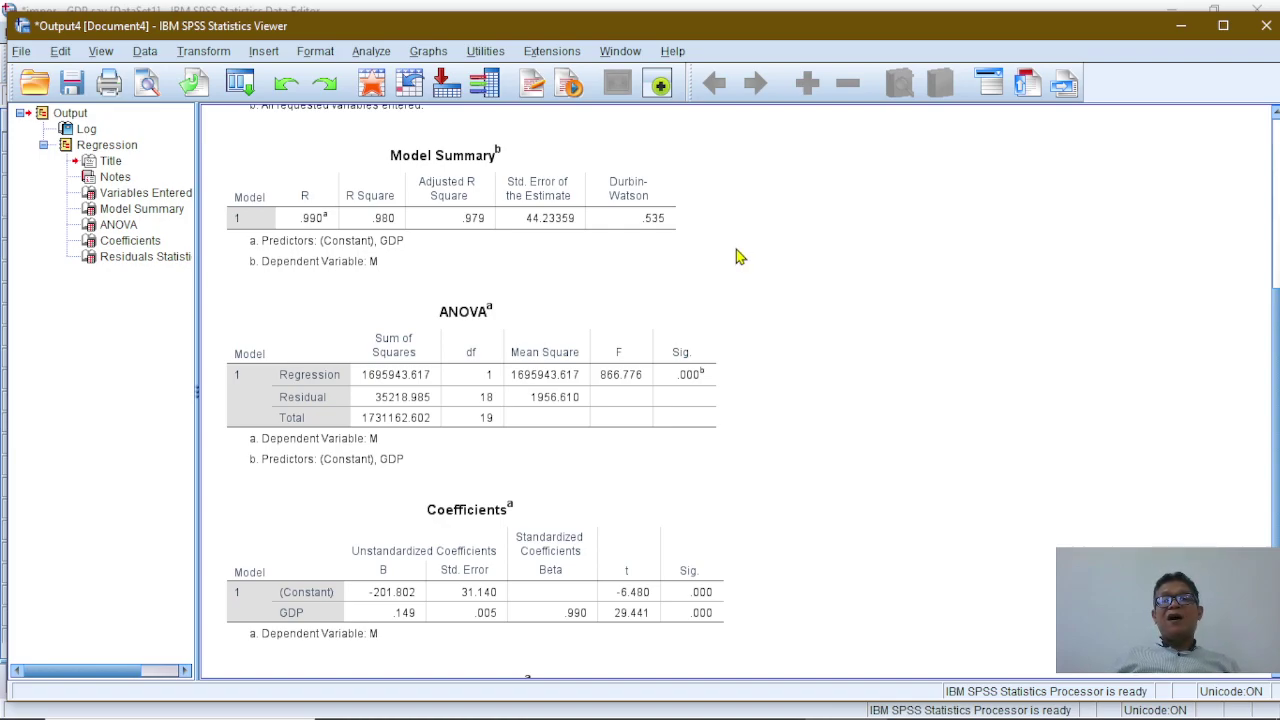
{"action": "left_click", "coordinate": [1267, 27]}
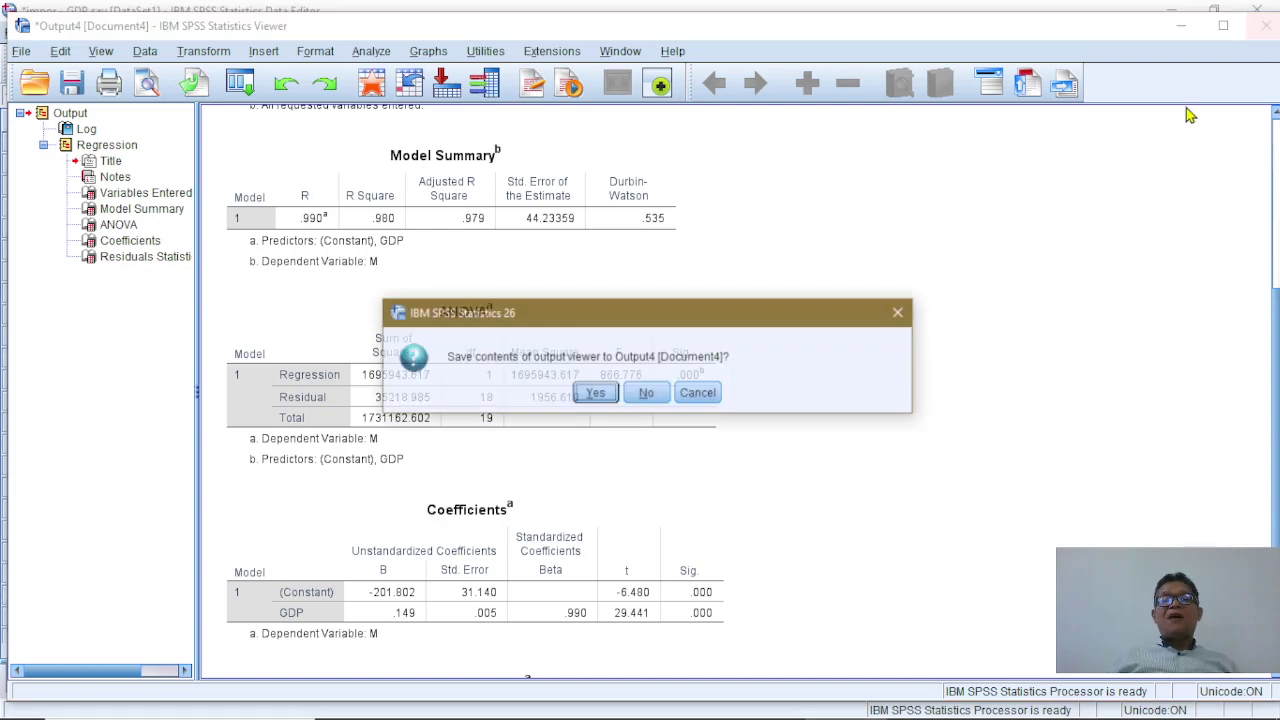
{"action": "left_click", "coordinate": [649, 393]}
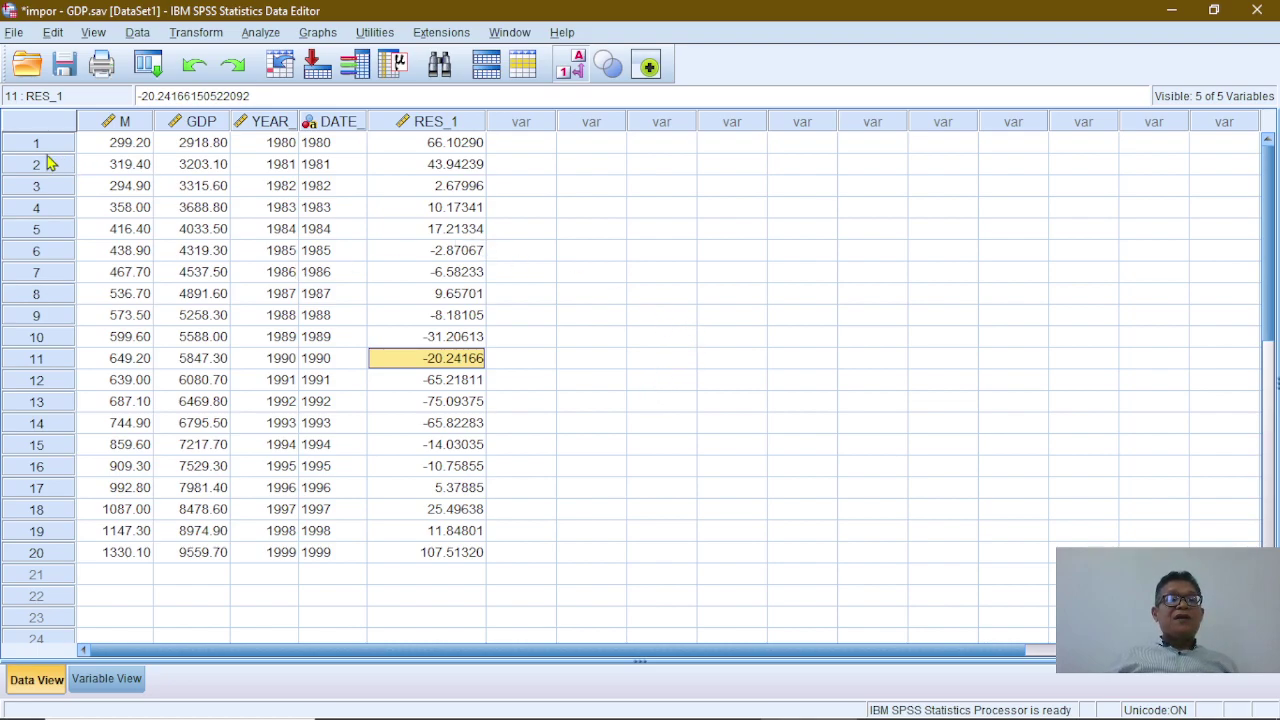
Open the recently used data file investasi_gdp_deflator gdp.sav
{"action": "left_click", "coordinate": [14, 33]}
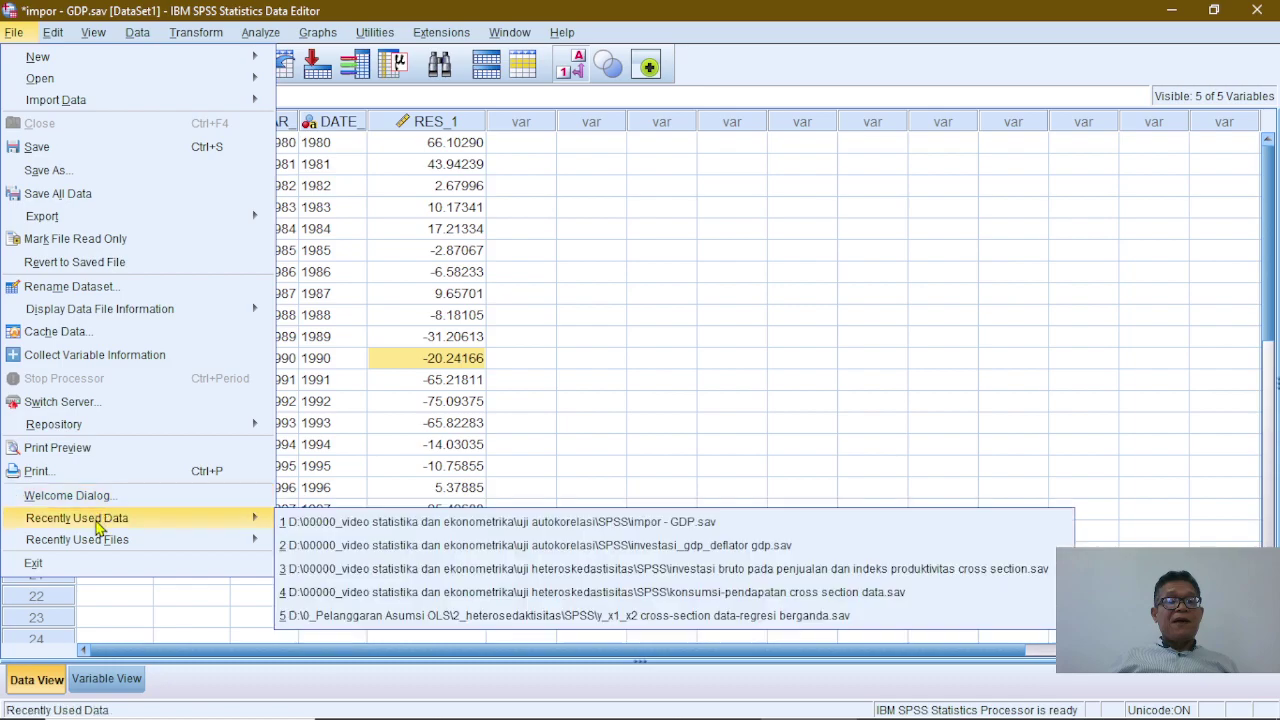
{"action": "mouse_move", "coordinate": [117, 540]}
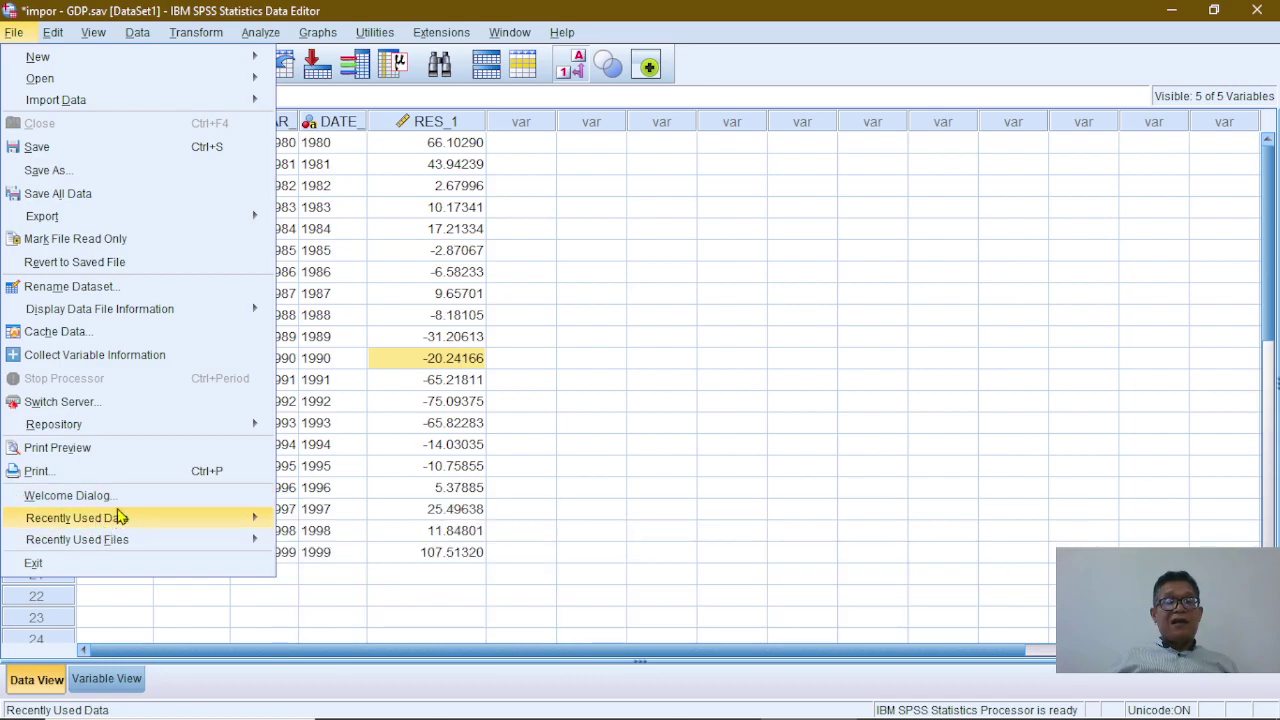
{"action": "mouse_move", "coordinate": [125, 518]}
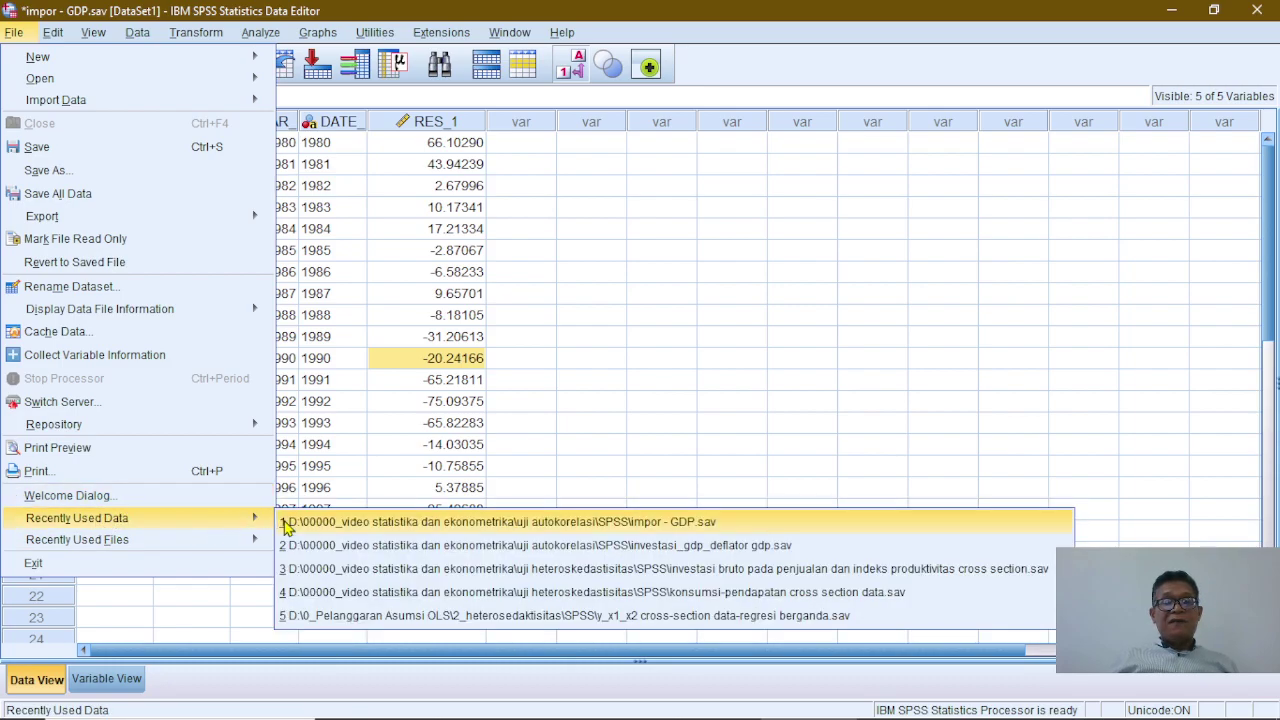
{"action": "left_click", "coordinate": [394, 546]}
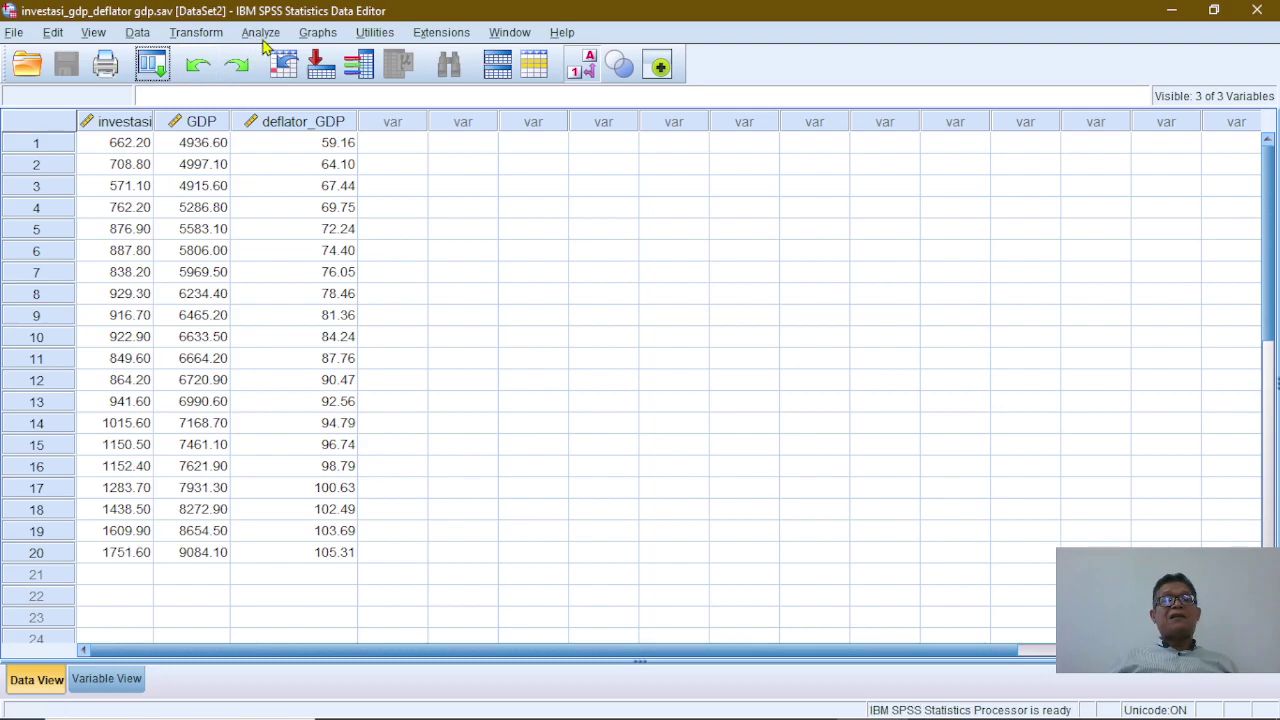
Define the cases of the investment dataset as yearly dates with 1980 as the first case
{"action": "left_click", "coordinate": [137, 33]}
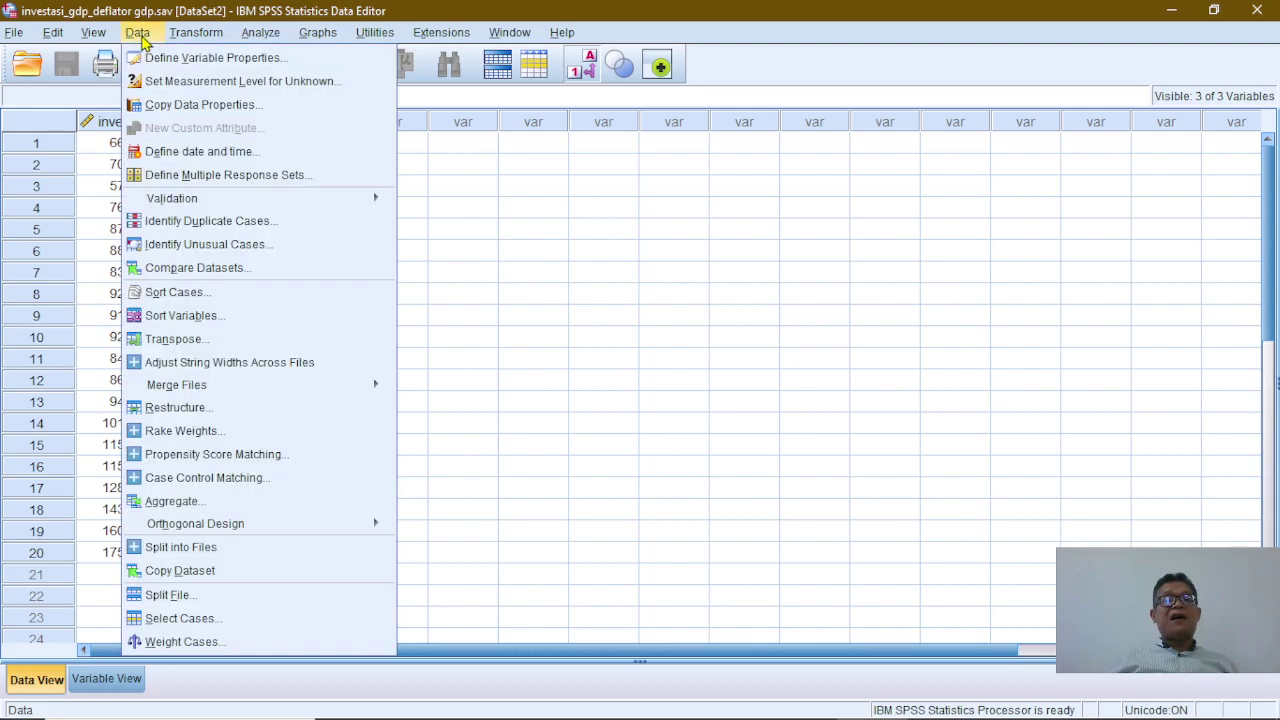
{"action": "left_click", "coordinate": [198, 155]}
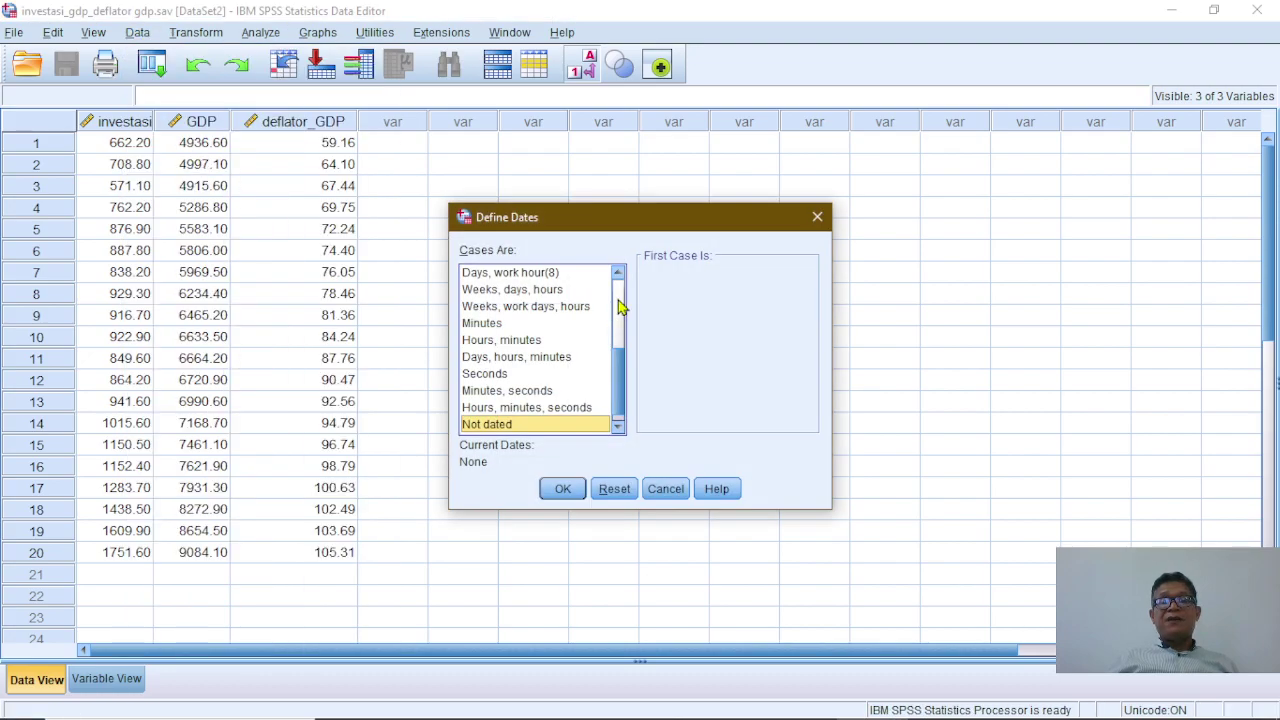
{"action": "left_click", "coordinate": [614, 489]}
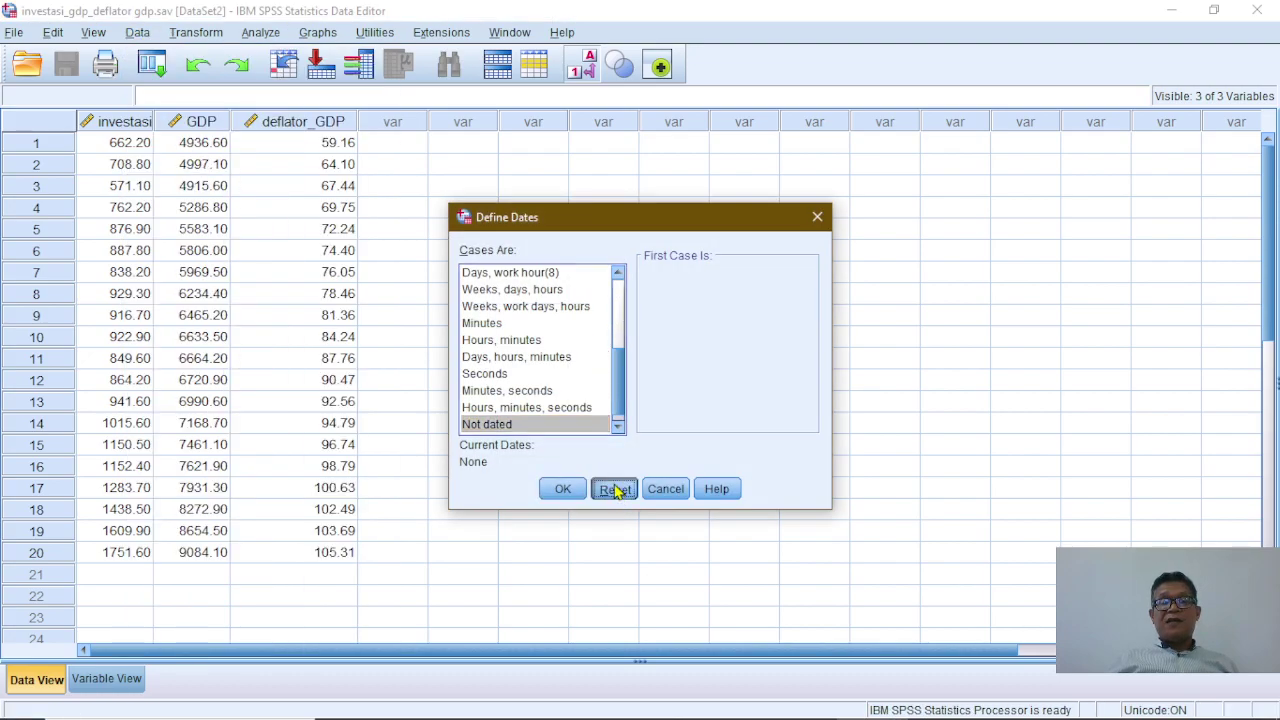
{"action": "left_click_drag", "start_coordinate": [612, 325], "coordinate": [612, 292]}
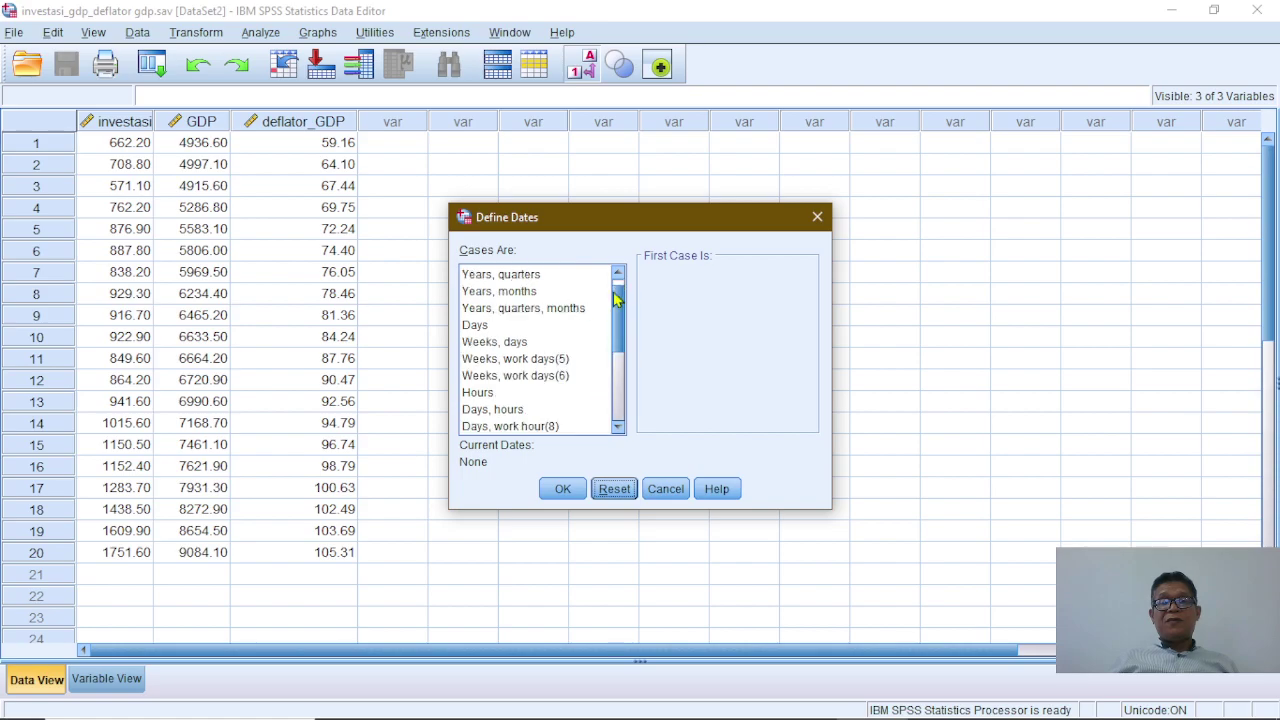
{"action": "scroll", "coordinate": [520, 291], "scroll_direction": "up", "scroll_amount": 1}
{"action": "left_click", "coordinate": [486, 275]}
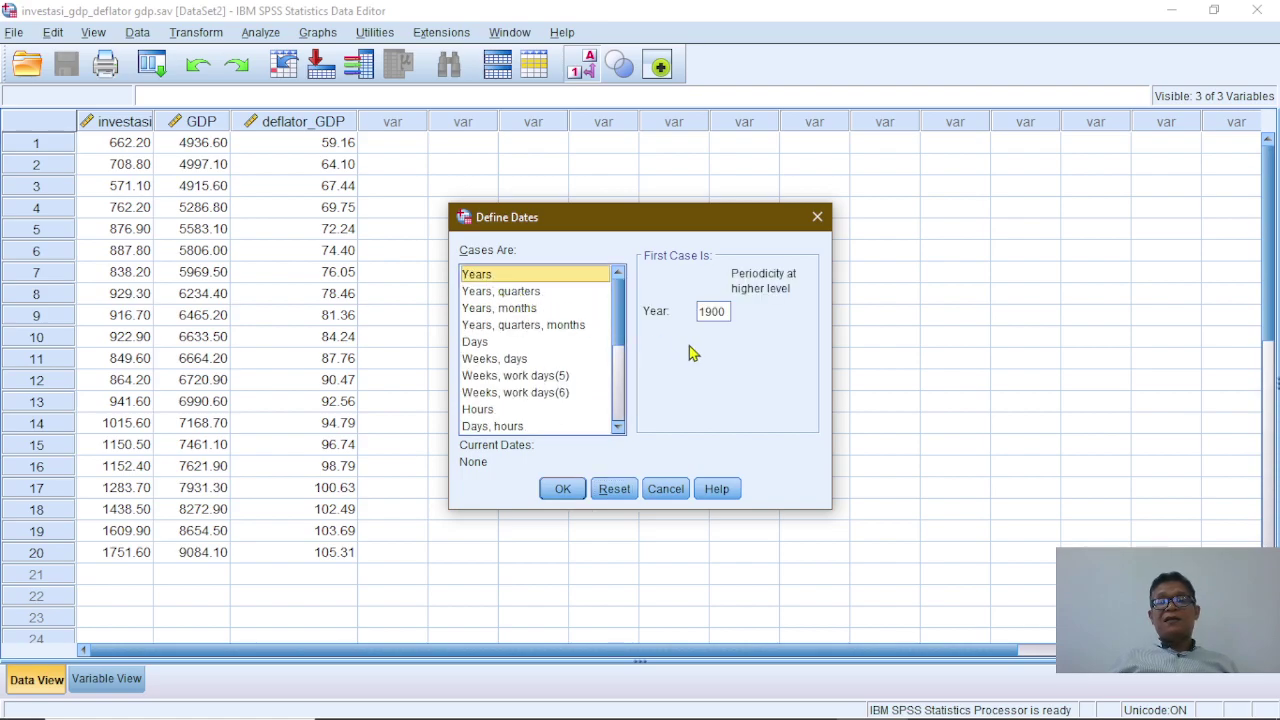
{"action": "left_click", "coordinate": [720, 311]}
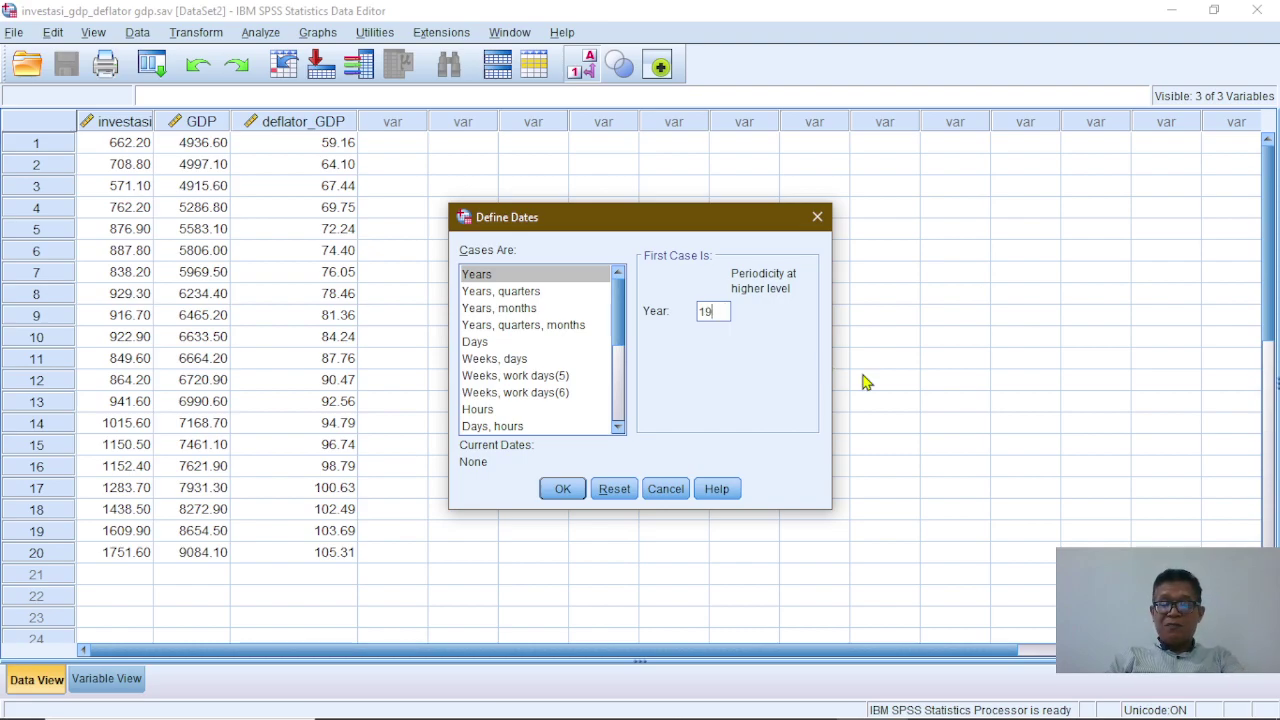
{"action": "left_click", "coordinate": [562, 489]}
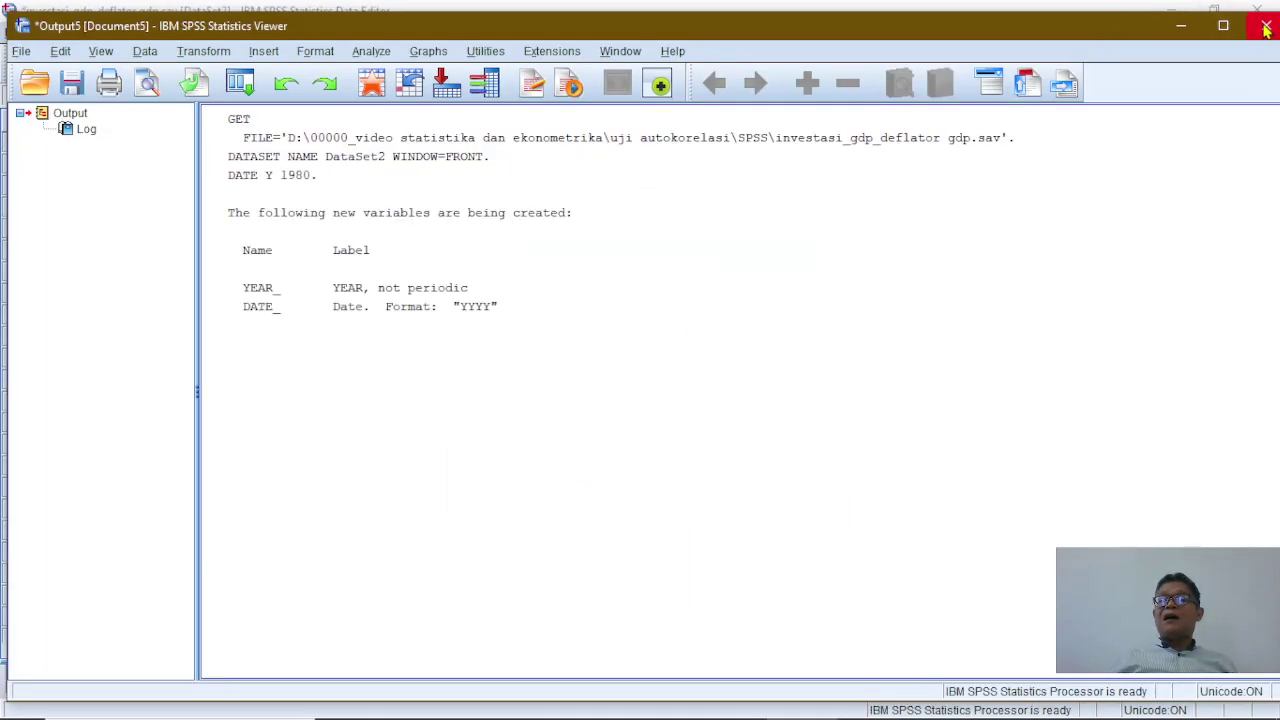
Close the output log of the date definition without saving it
{"action": "left_click", "coordinate": [1266, 28]}
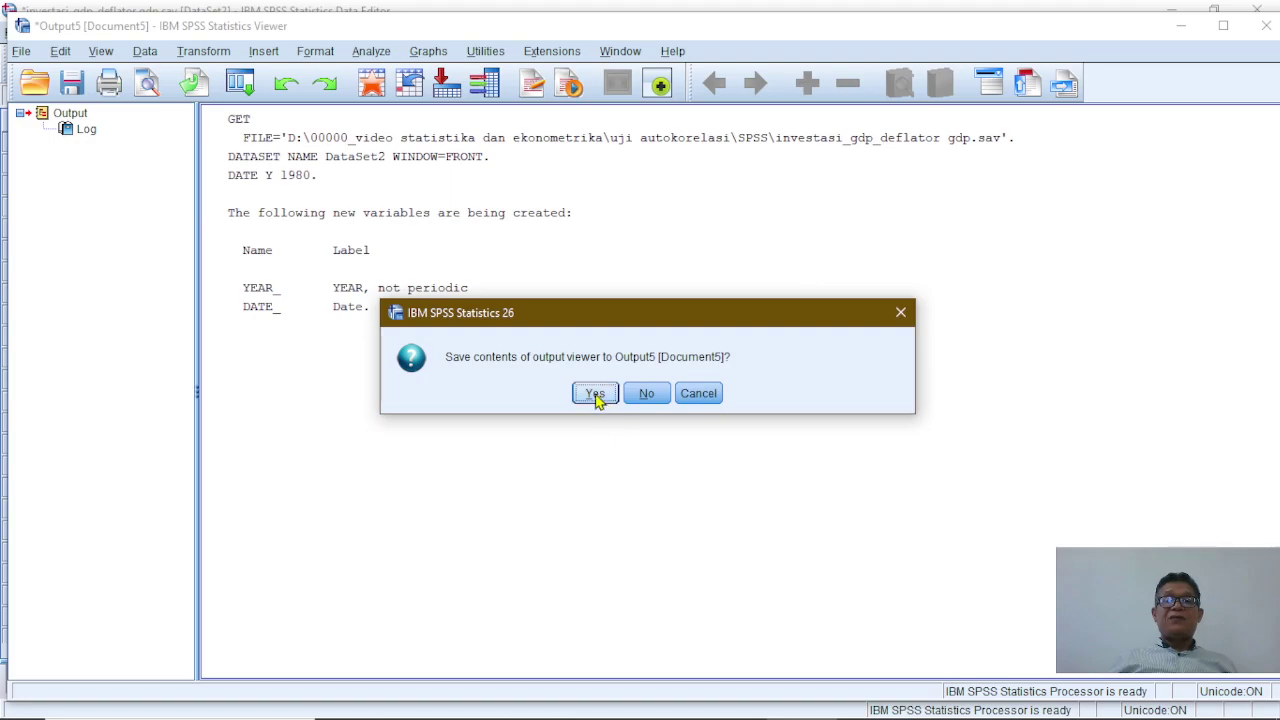
{"action": "left_click", "coordinate": [596, 395]}
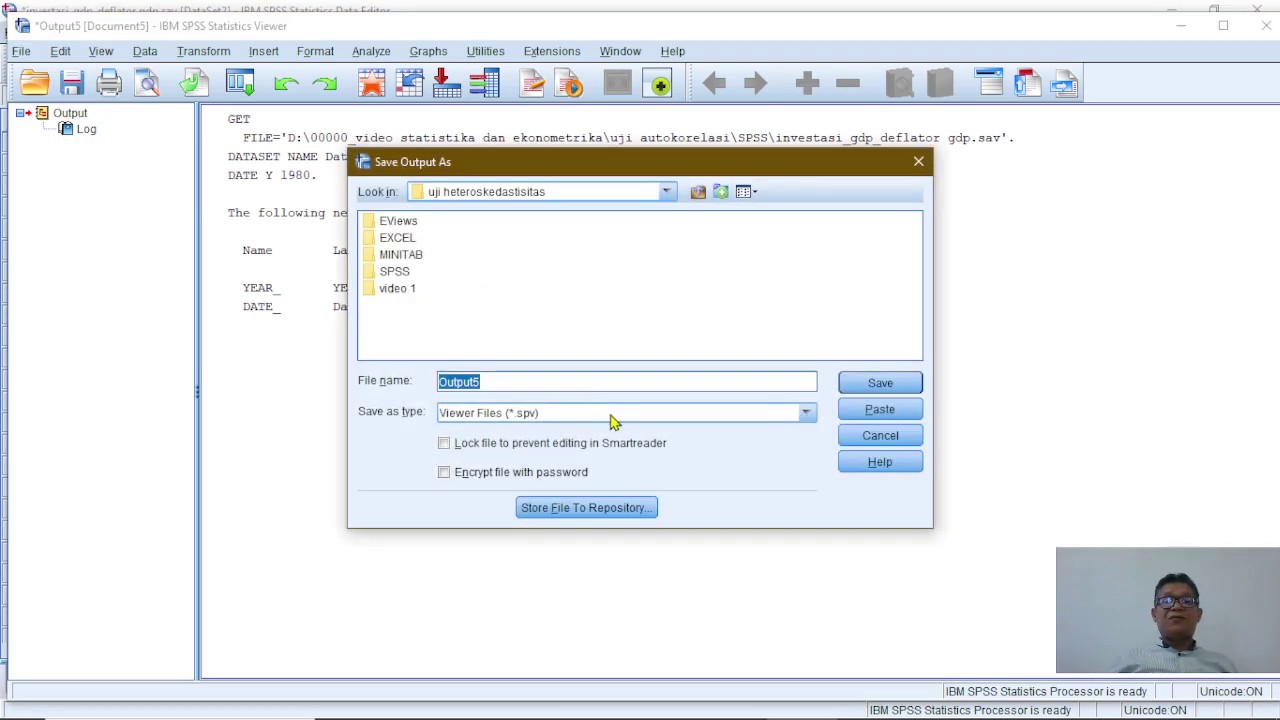
{"action": "left_click", "coordinate": [869, 438]}
{"action": "left_click", "coordinate": [1266, 25]}
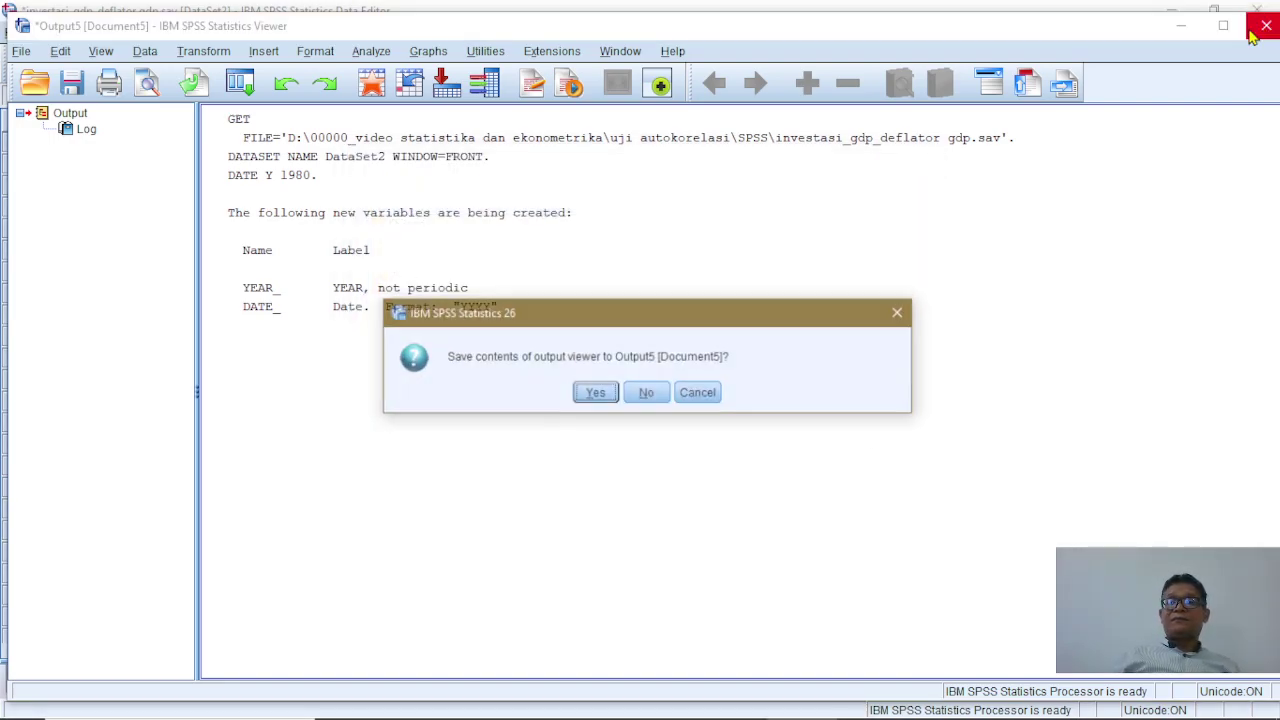
{"action": "left_click", "coordinate": [646, 393]}
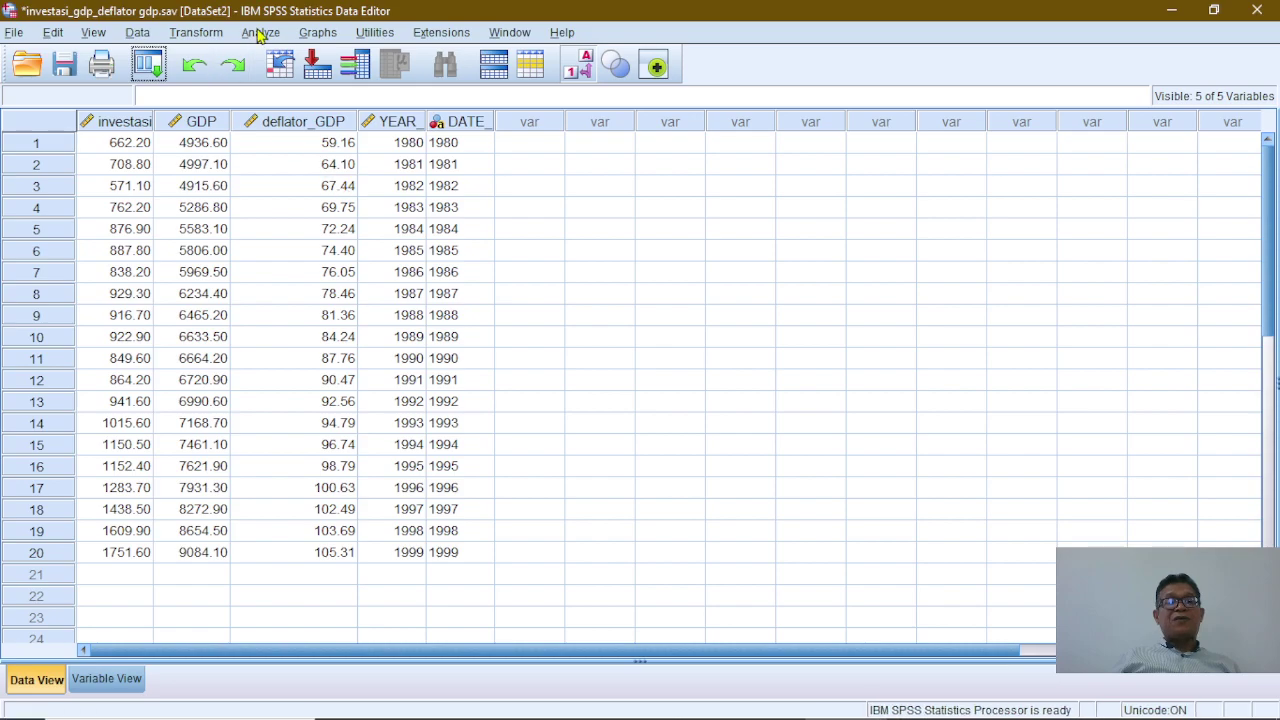
Set up a fresh linear regression with investasi as the dependent variable and GDP and deflator_GDP as the independent variables
{"action": "left_click", "coordinate": [260, 33]}
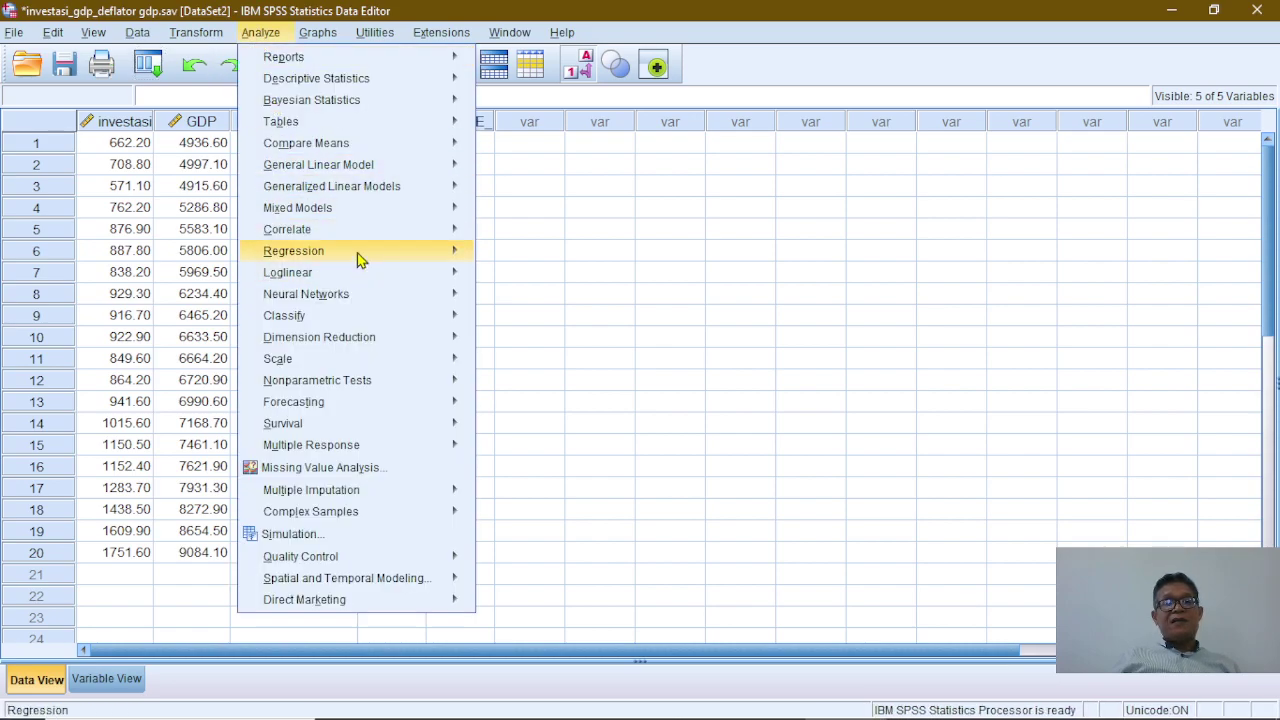
{"action": "mouse_move", "coordinate": [372, 258]}
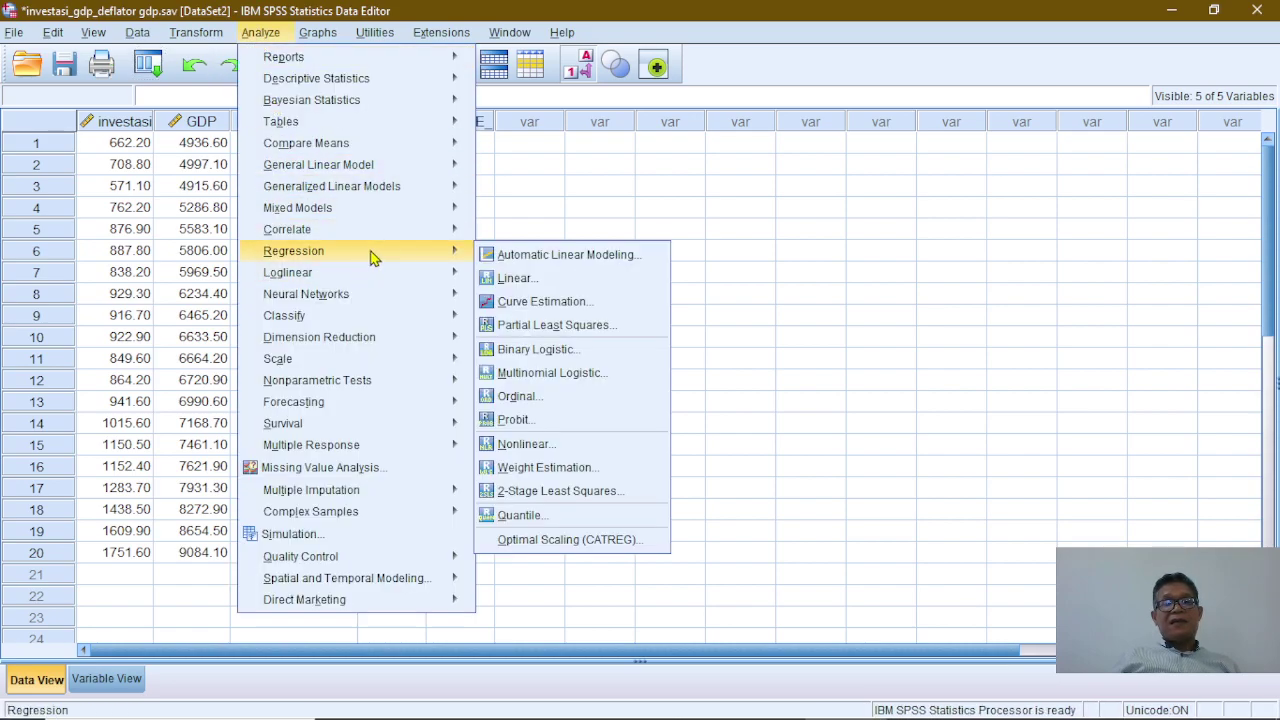
{"action": "left_click", "coordinate": [514, 279]}
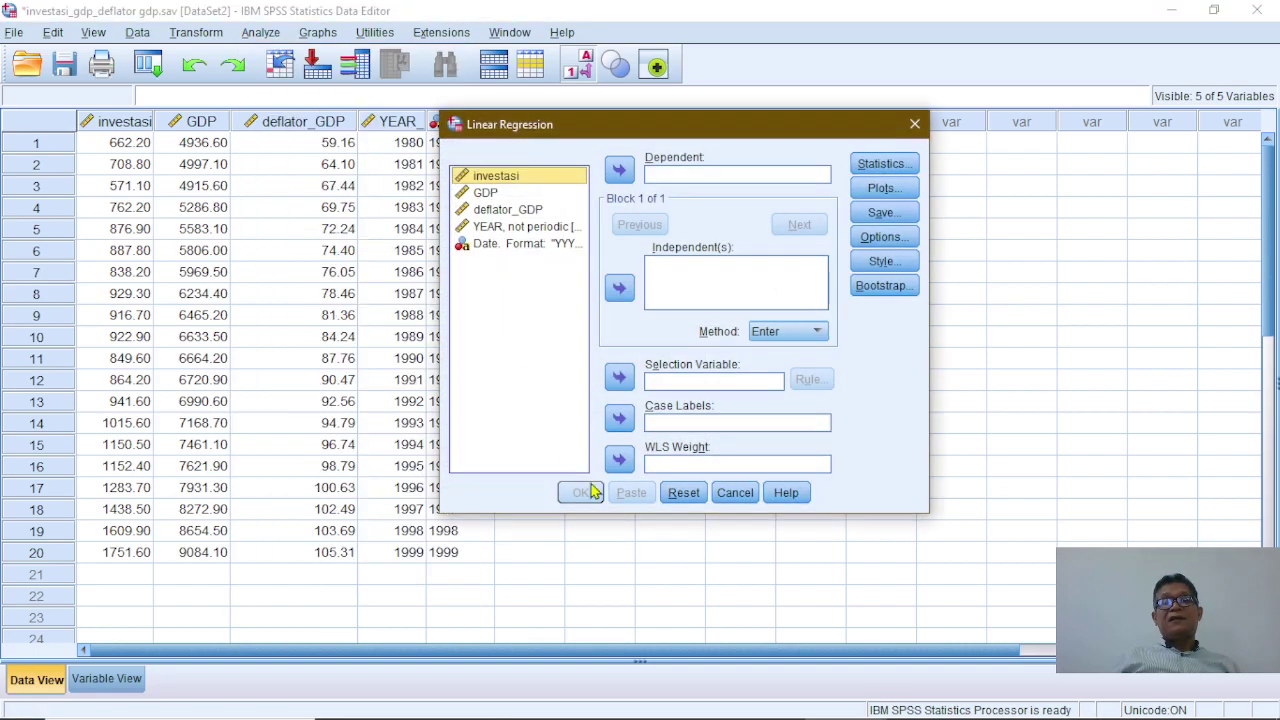
{"action": "left_click", "coordinate": [684, 493]}
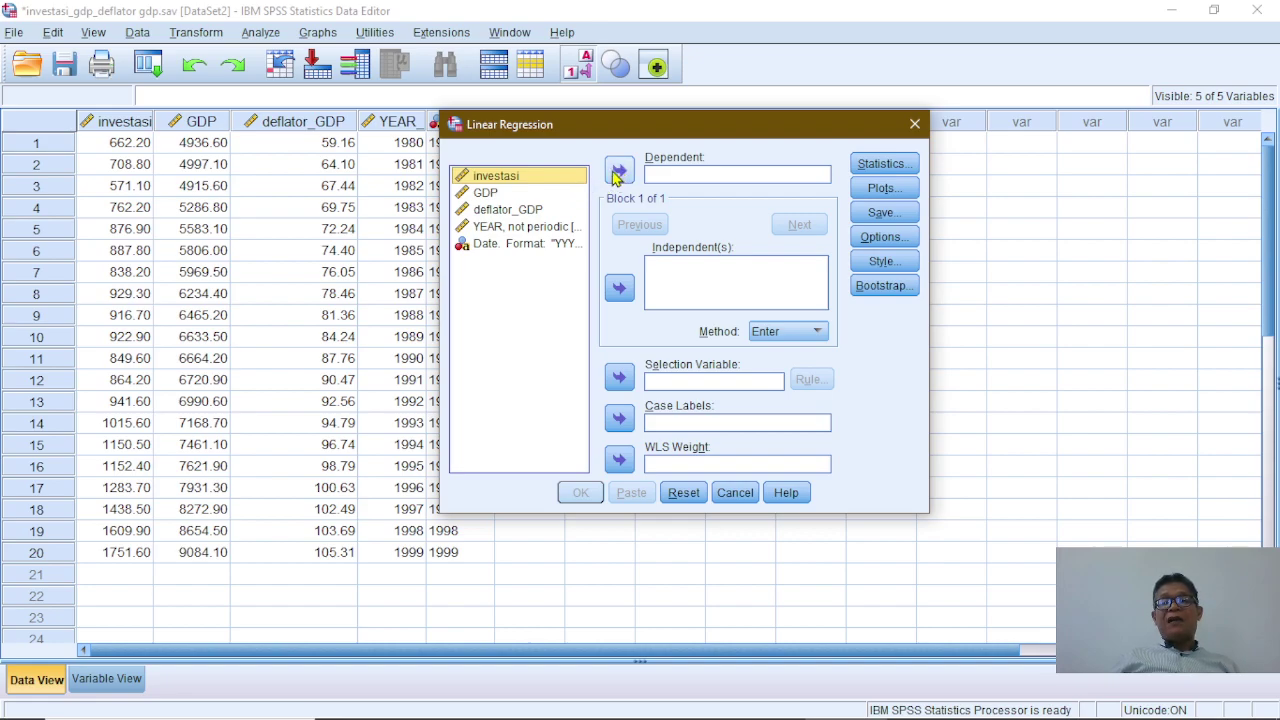
{"action": "left_click", "coordinate": [619, 172]}
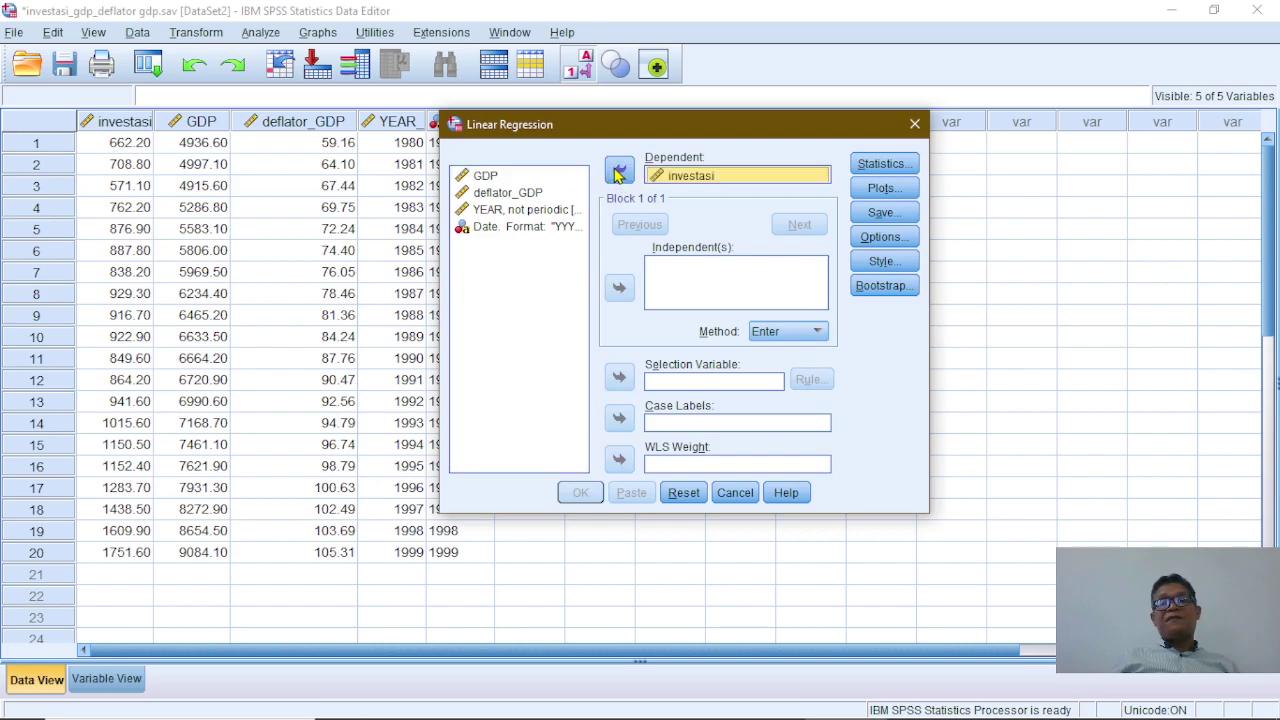
{"action": "left_click", "coordinate": [488, 180]}
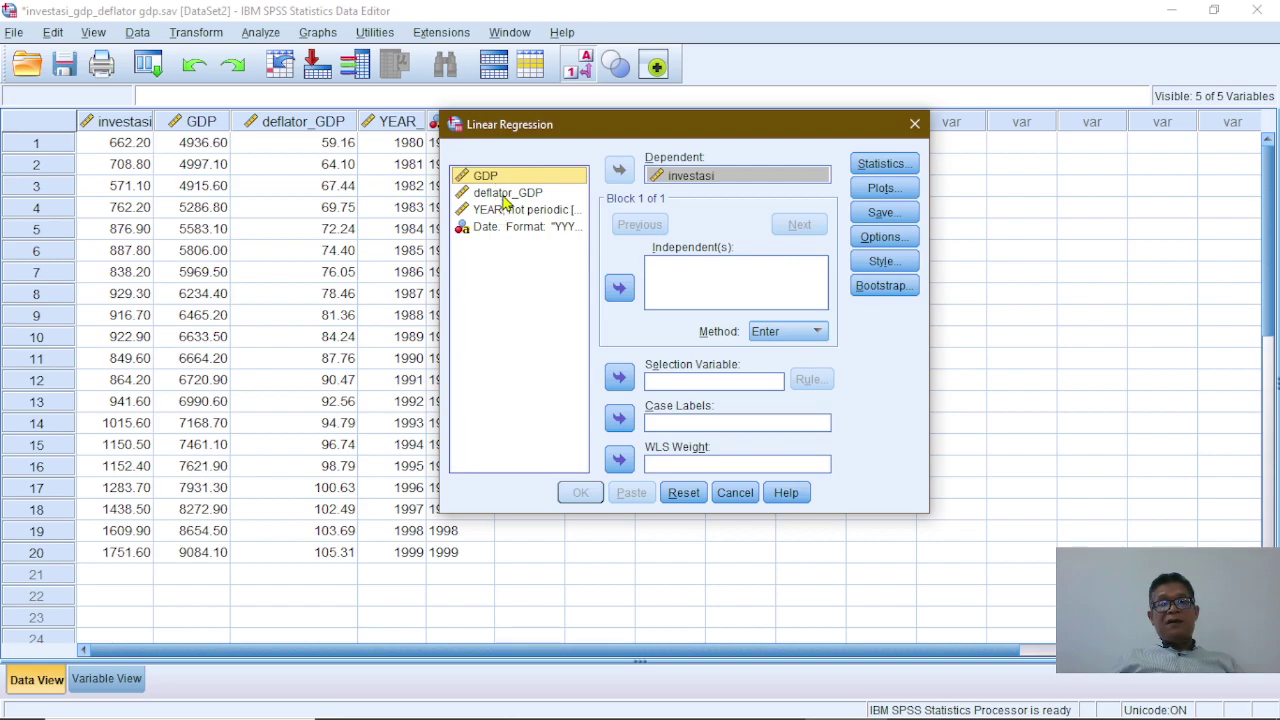
{"action": "left_click", "coordinate": [506, 197], "text": "ctrl"}
{"action": "left_click", "coordinate": [619, 287]}
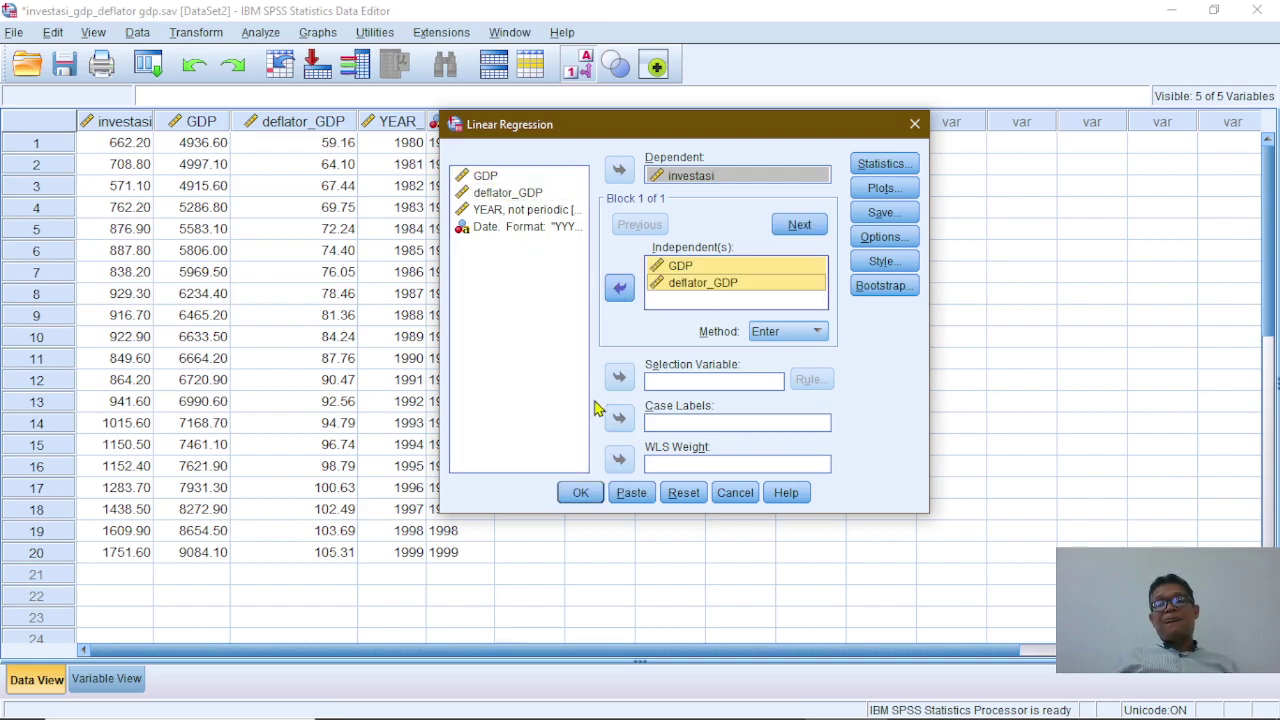
Run the regression with its unstandardized residuals saved to the dataset, and close the output without saving it
{"action": "left_click", "coordinate": [895, 166]}
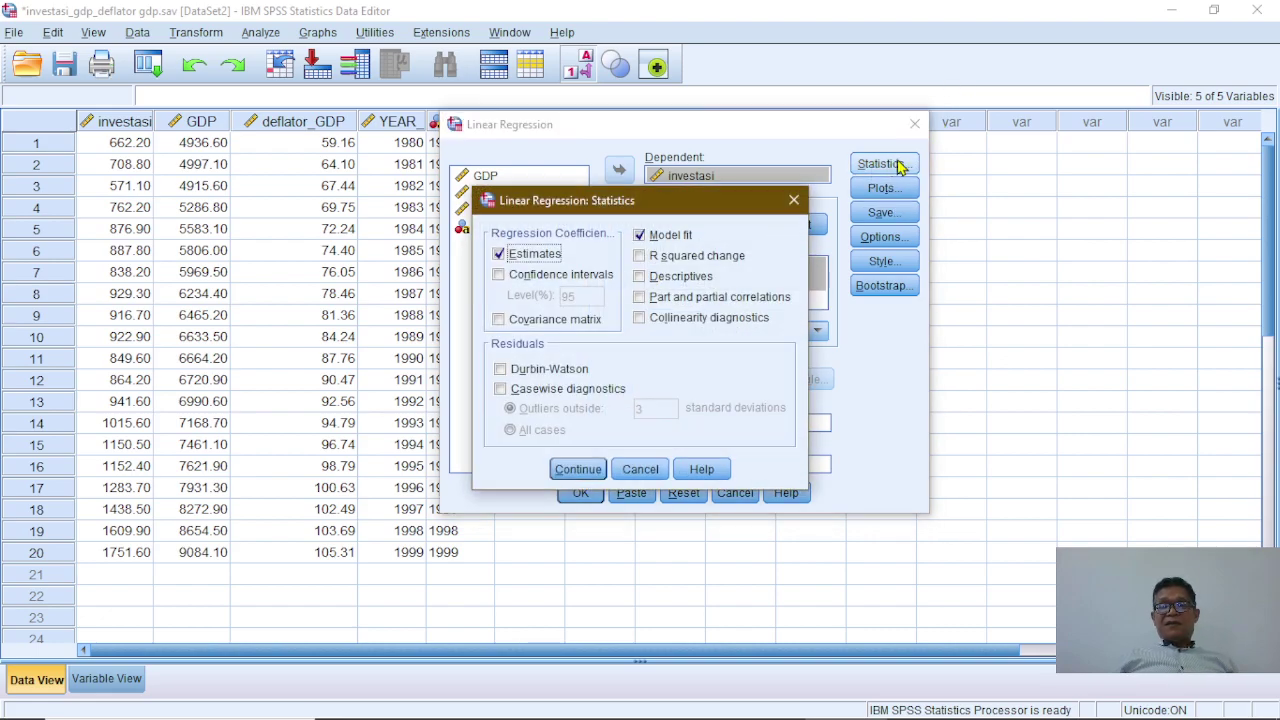
{"action": "left_click", "coordinate": [578, 470]}
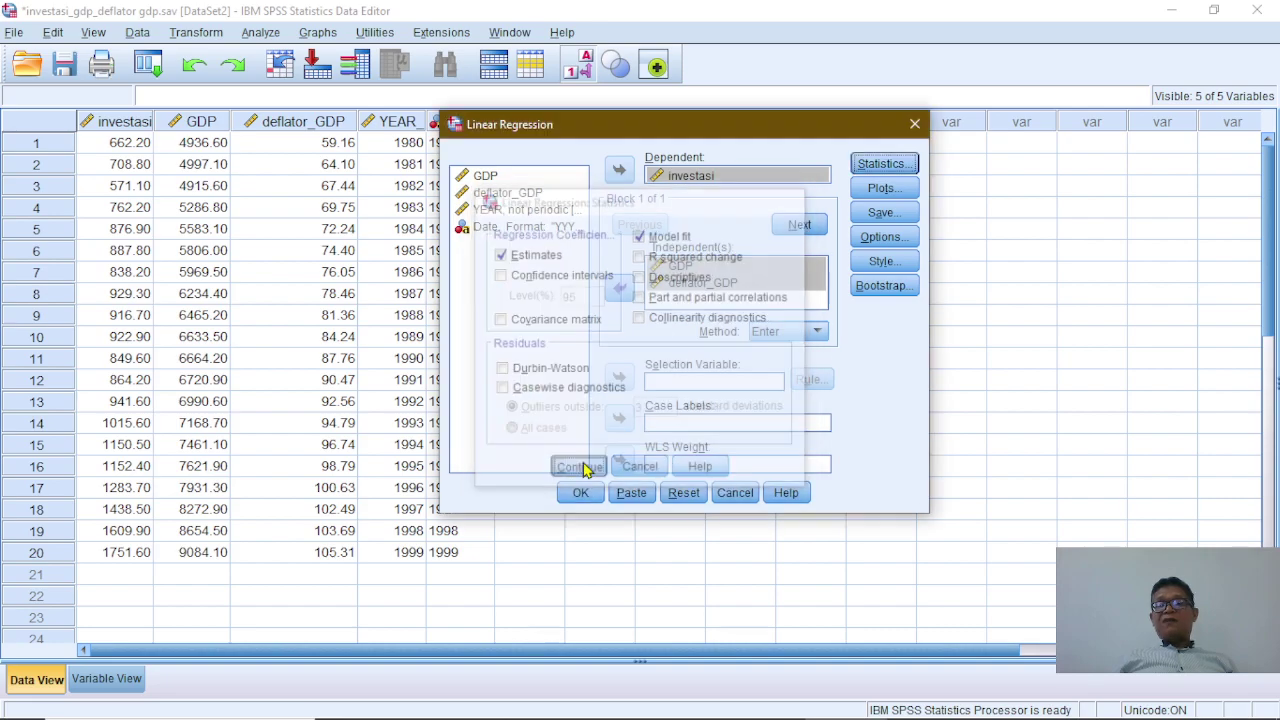
{"action": "left_click", "coordinate": [882, 214]}
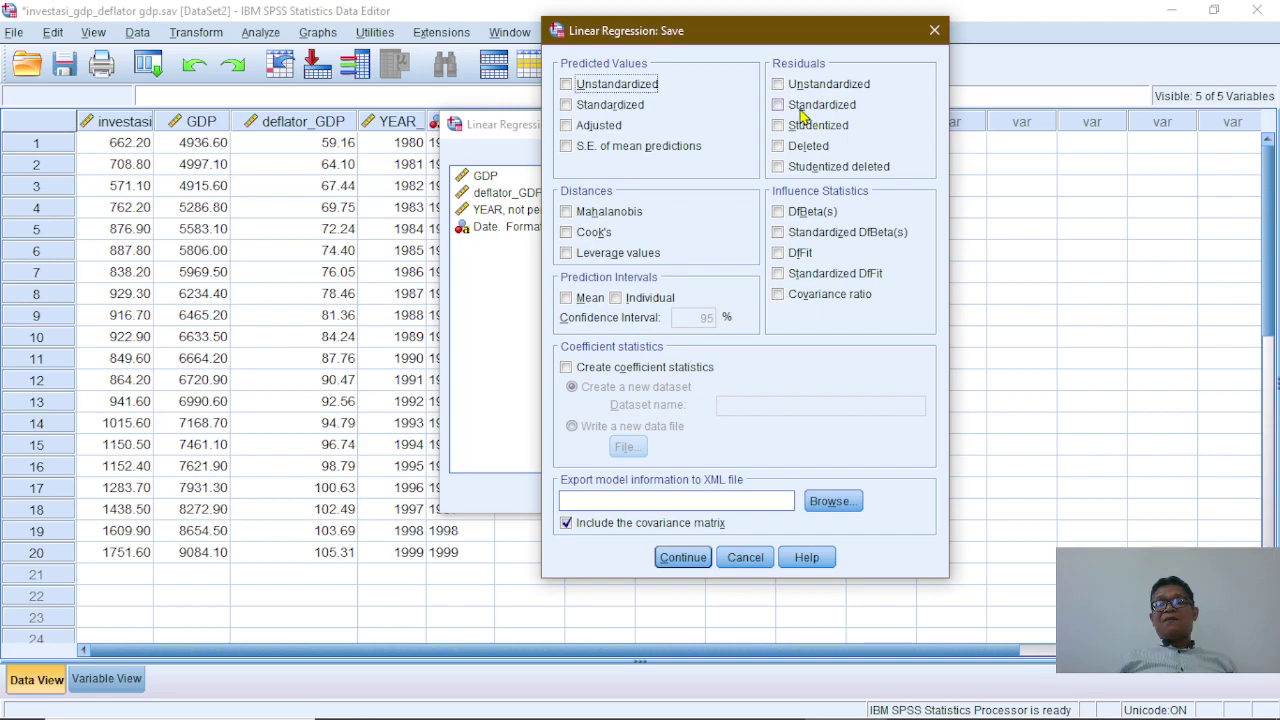
{"action": "left_click", "coordinate": [779, 86]}
{"action": "mouse_move", "coordinate": [928, 701]}
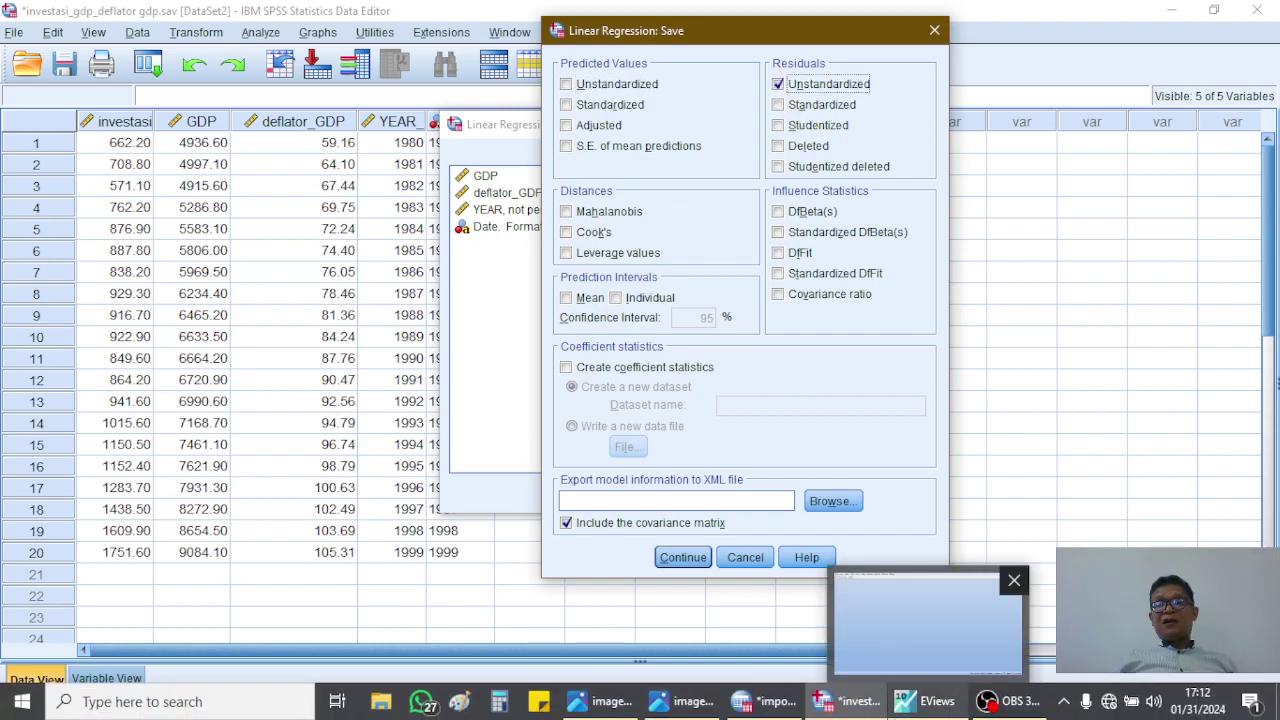
{"action": "mouse_move", "coordinate": [848, 701]}
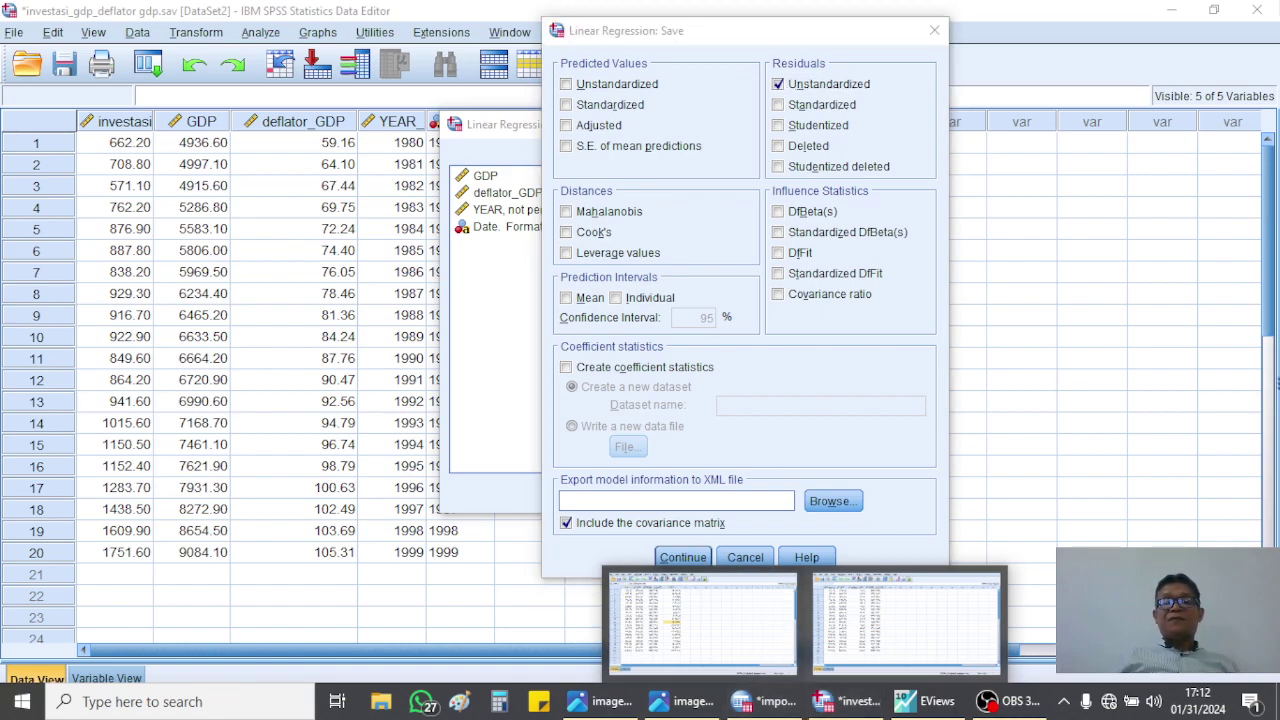
{"action": "left_click", "coordinate": [688, 557]}
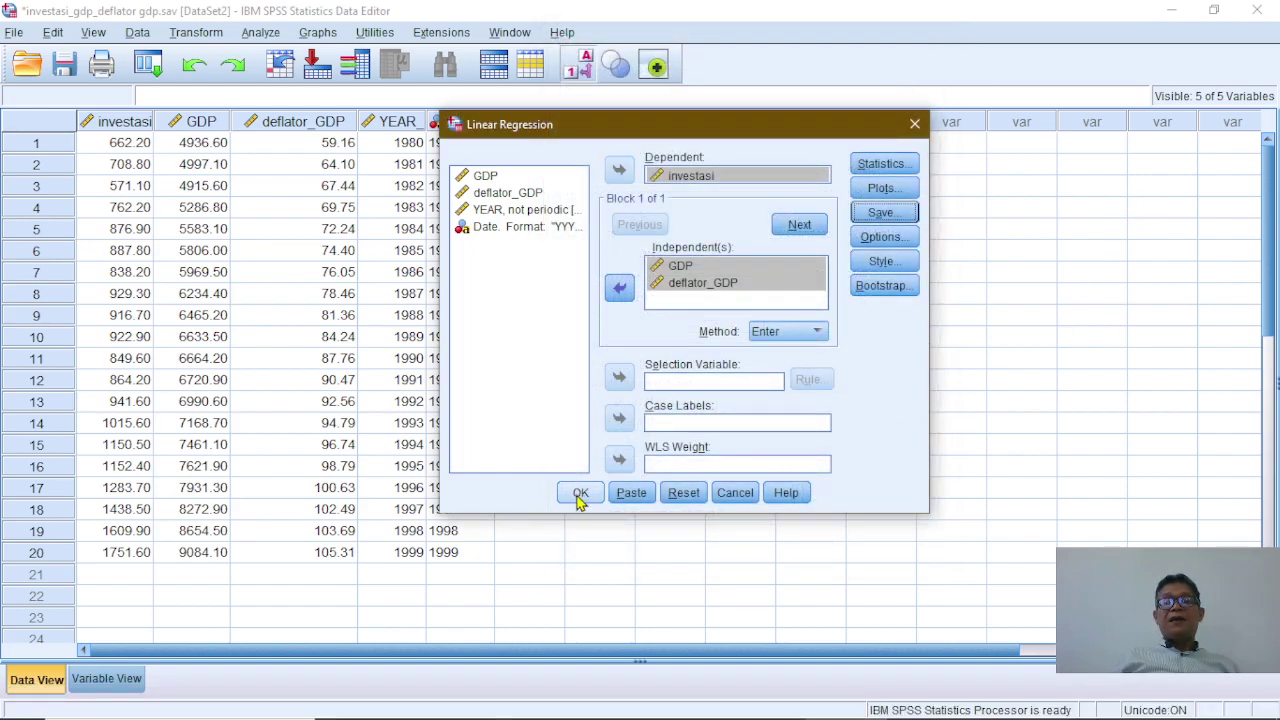
{"action": "left_click", "coordinate": [580, 497]}
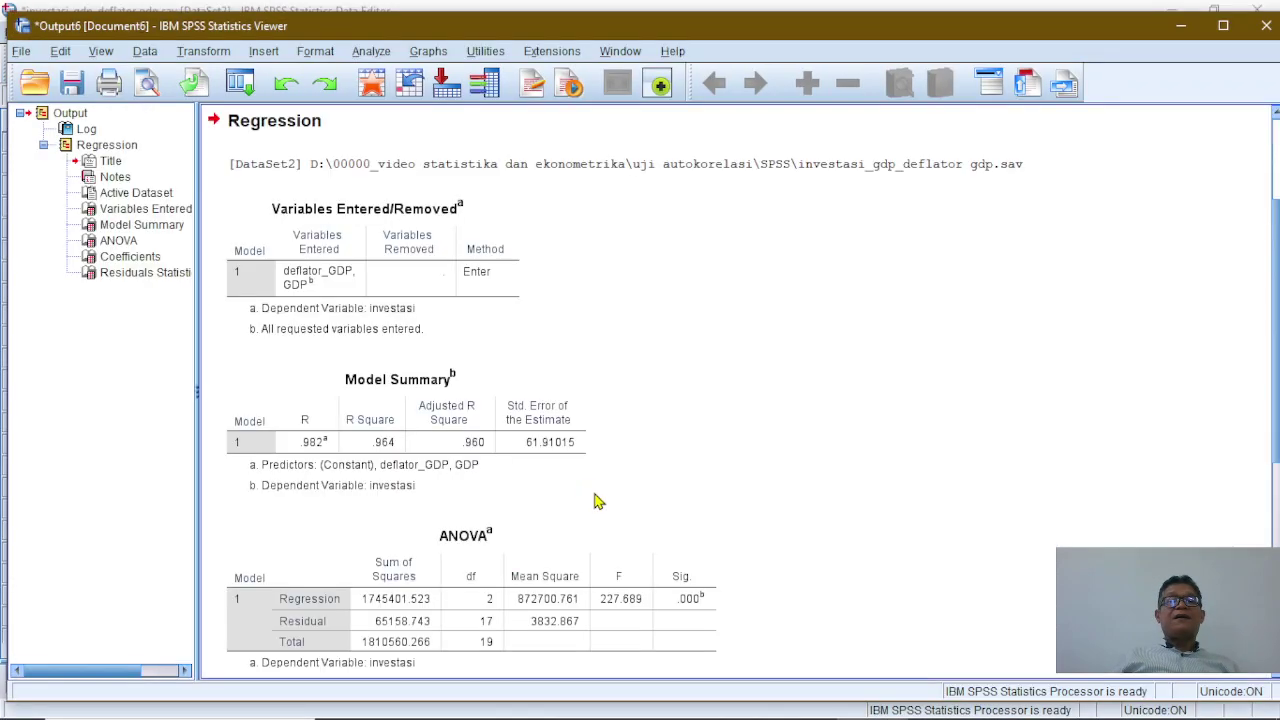
{"action": "left_click", "coordinate": [1266, 25]}
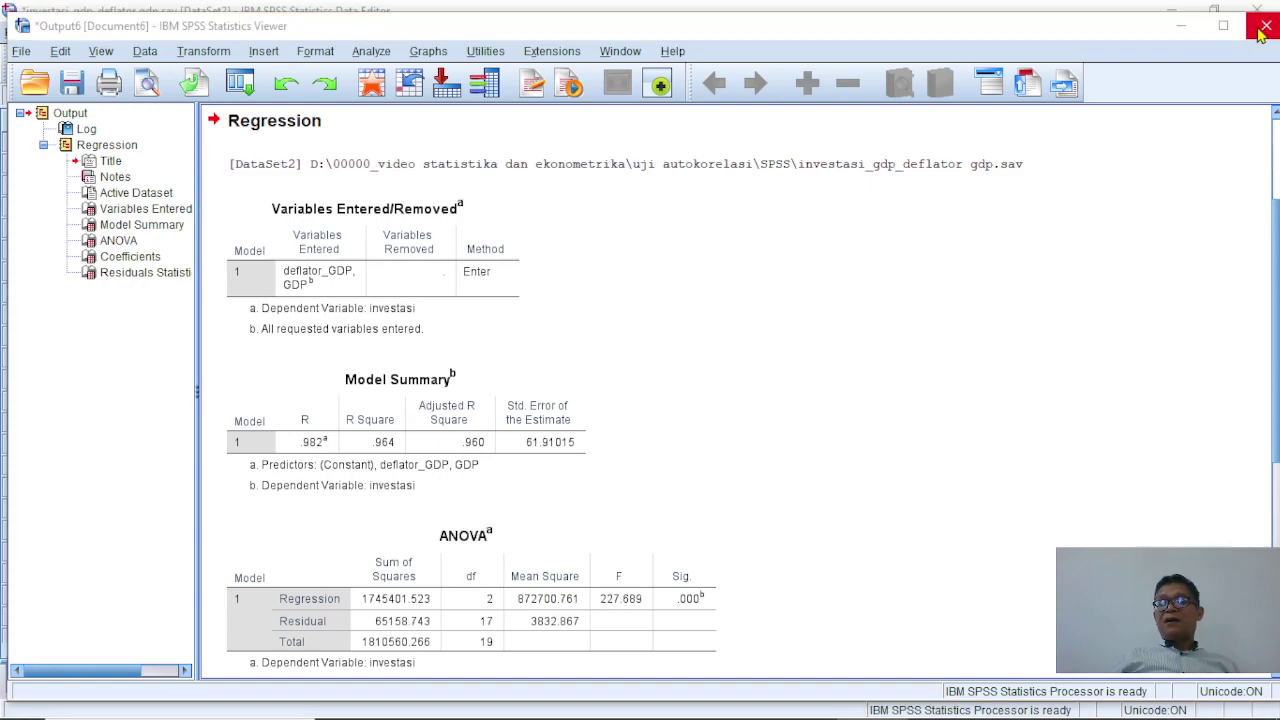
{"action": "left_click", "coordinate": [646, 394]}
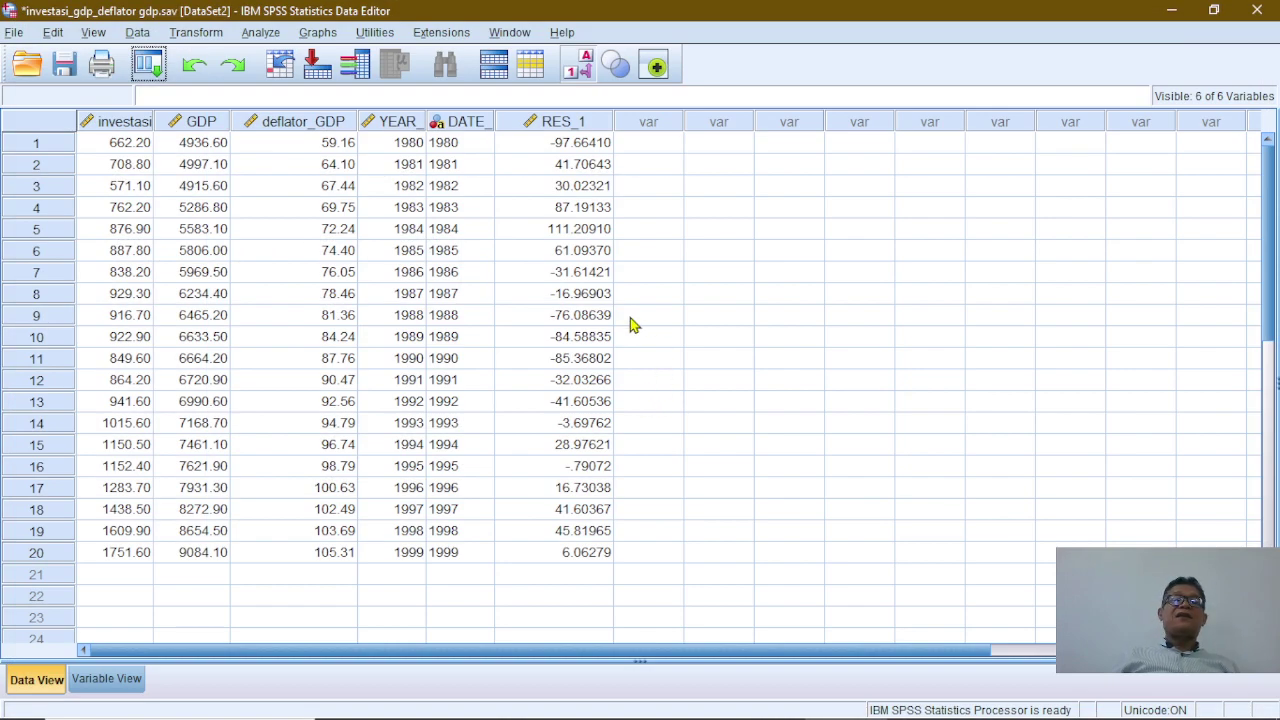
Examine the residuals in the RES_1 column from 1980 to 1999, looking at how their signs follow one another
{"action": "left_click", "coordinate": [556, 144]}
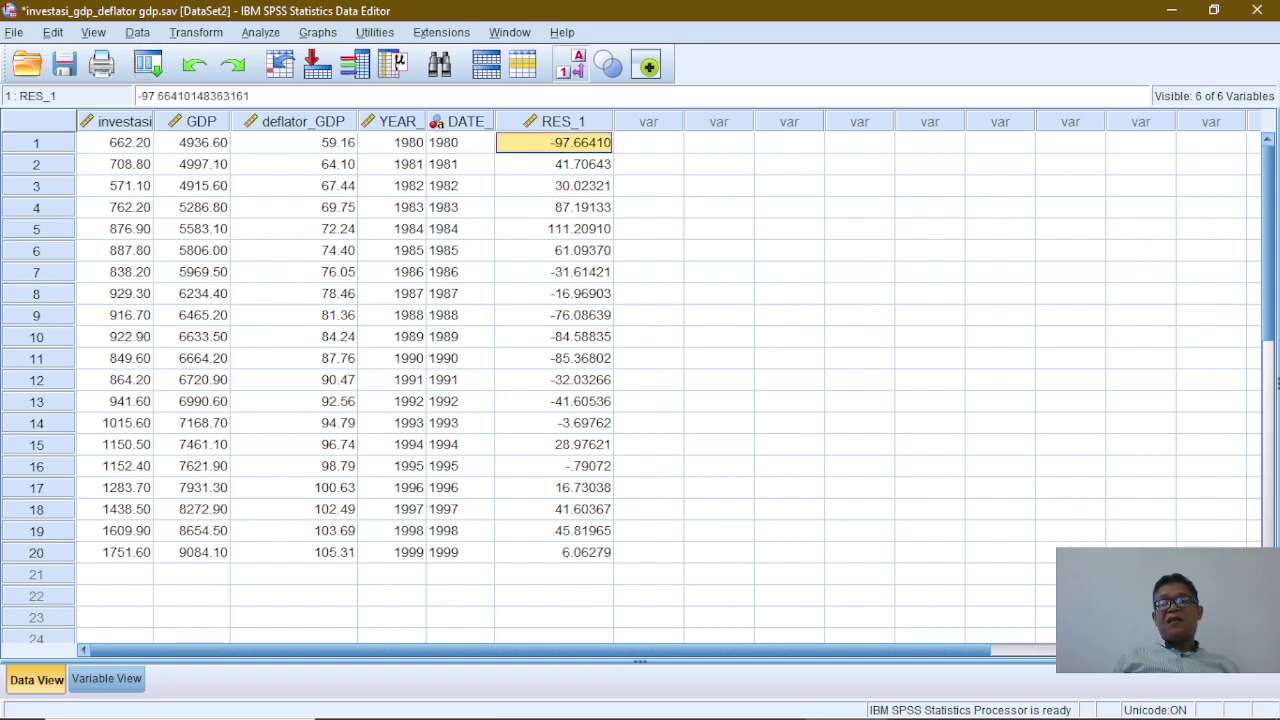
{"action": "key", "text": "Down"}
{"action": "key", "text": "Down"}
{"action": "key", "text": "Down"}
{"action": "key", "text": "Down"}
{"action": "key", "text": "Down"}
{"action": "key", "text": "Down"}
{"action": "key", "text": "Down"}
{"action": "key", "text": "Down"}
{"action": "key", "text": "Down"}
{"action": "key", "text": "Down"}
{"action": "key", "text": "Down"}
{"action": "key", "text": "Down"}
{"action": "key", "text": "Down"}
{"action": "key", "text": "Down"}
{"action": "key", "text": "Down"}
{"action": "key", "text": "Down"}
{"action": "key", "text": "Down"}
{"action": "key", "text": "Down"}
{"action": "key", "text": "Down"}
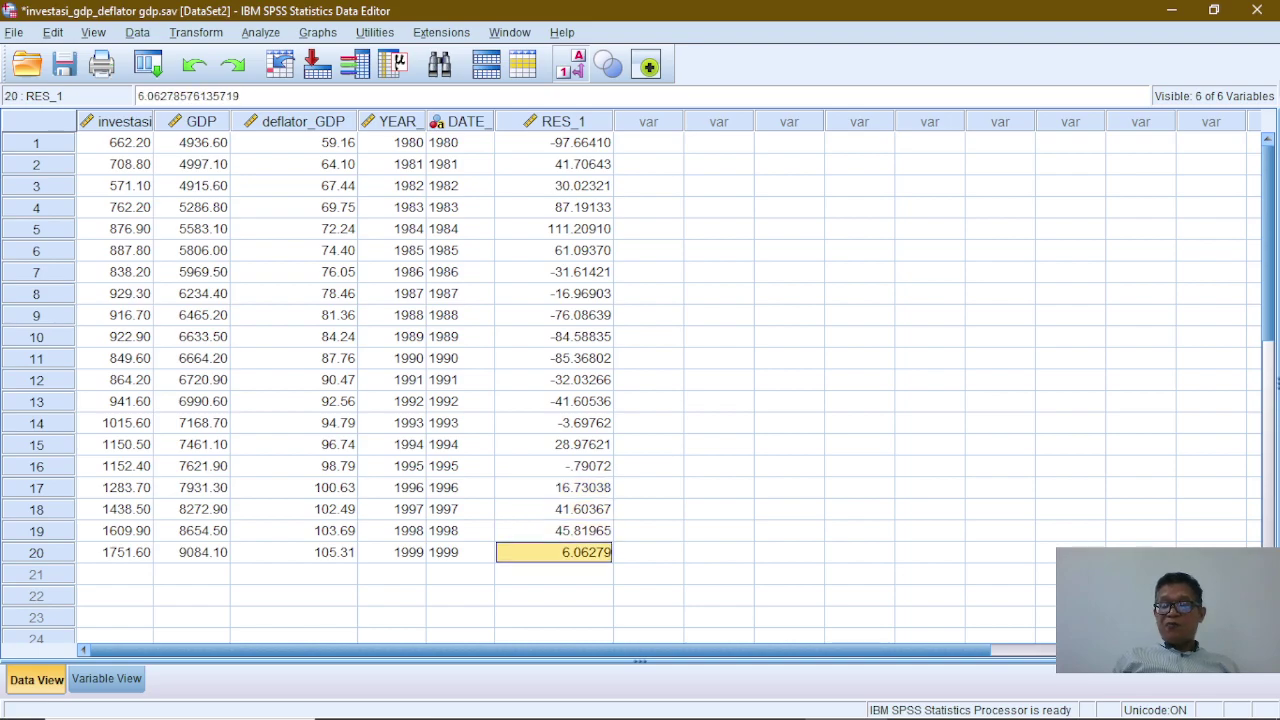
{"action": "key", "text": "Up"}
{"action": "key", "text": "Up"}
{"action": "key", "text": "Up"}
{"action": "key", "text": "Up"}
{"action": "key", "text": "Up"}
{"action": "key", "text": "Up"}
{"action": "key", "text": "Up"}
{"action": "key", "text": "Up"}
{"action": "key", "text": "Up"}
{"action": "key", "text": "Up"}
{"action": "key", "text": "Up"}
{"action": "key", "text": "Up"}
{"action": "key", "text": "Up"}
{"action": "key", "text": "Up"}
{"action": "key", "text": "Up"}
{"action": "key", "text": "Up"}
{"action": "key", "text": "Up"}
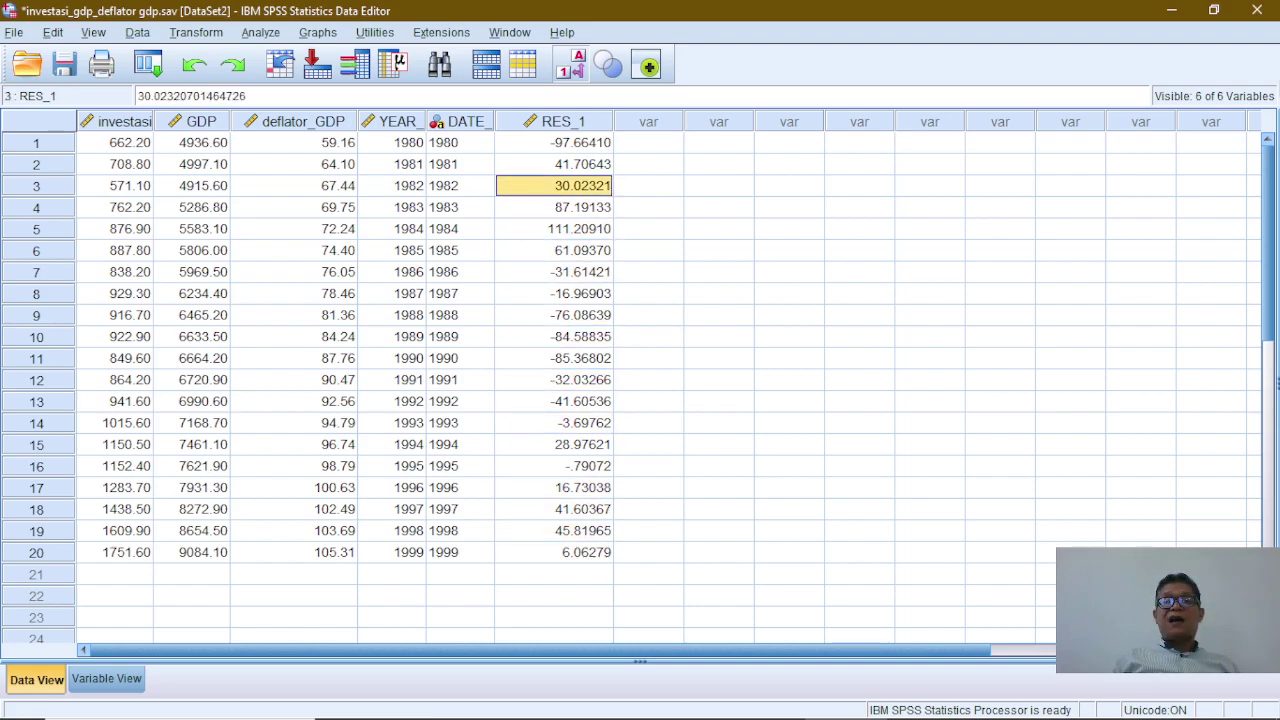
{"action": "key", "text": "Up"}
{"action": "key", "text": "Up"}
{"action": "key", "text": "Down"}
{"action": "key", "text": "Down"}
{"action": "key", "text": "Down"}
{"action": "key", "text": "Down"}
{"action": "key", "text": "Down"}
{"action": "key", "text": "Down"}
{"action": "key", "text": "Down"}
{"action": "key", "text": "Down"}
{"action": "key", "text": "Down"}
{"action": "key", "text": "Down"}
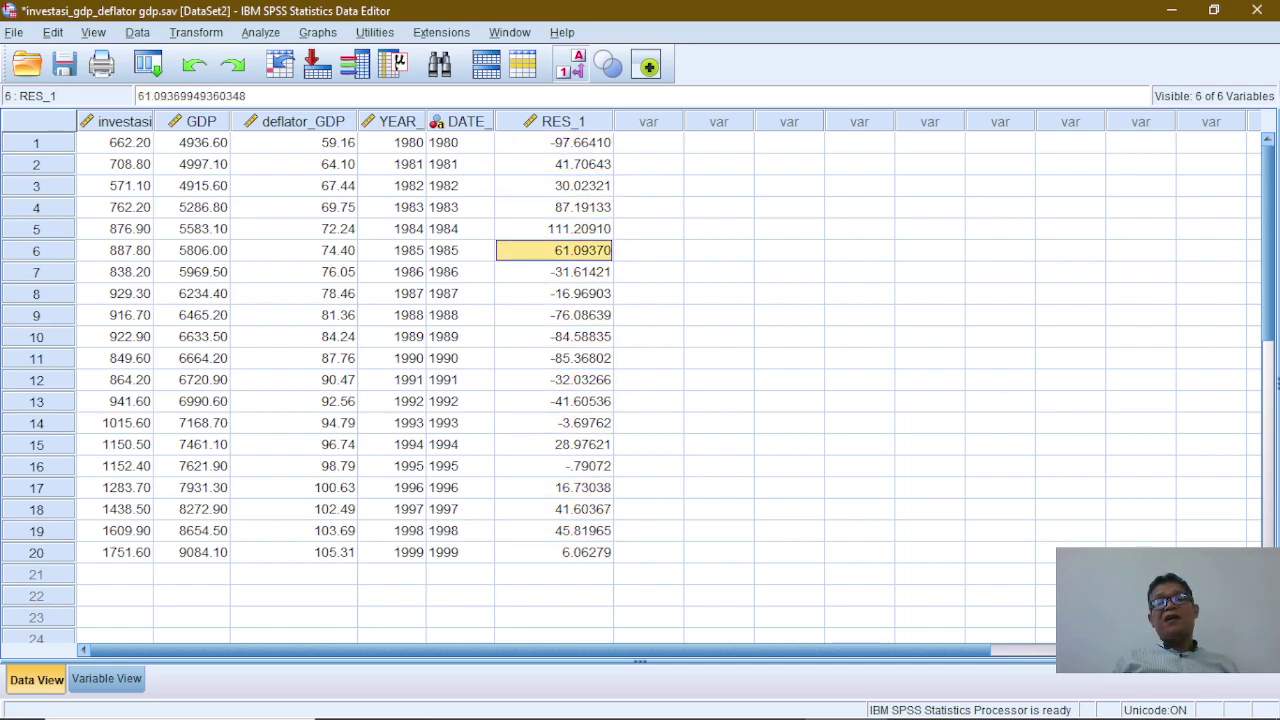
{"action": "key", "text": "Down"}
{"action": "key", "text": "Down"}
{"action": "key", "text": "Down"}
{"action": "key", "text": "Down"}
{"action": "key", "text": "Down"}
{"action": "key", "text": "Down"}
{"action": "key", "text": "Down"}
{"action": "key", "text": "Down"}
{"action": "key", "text": "Down"}
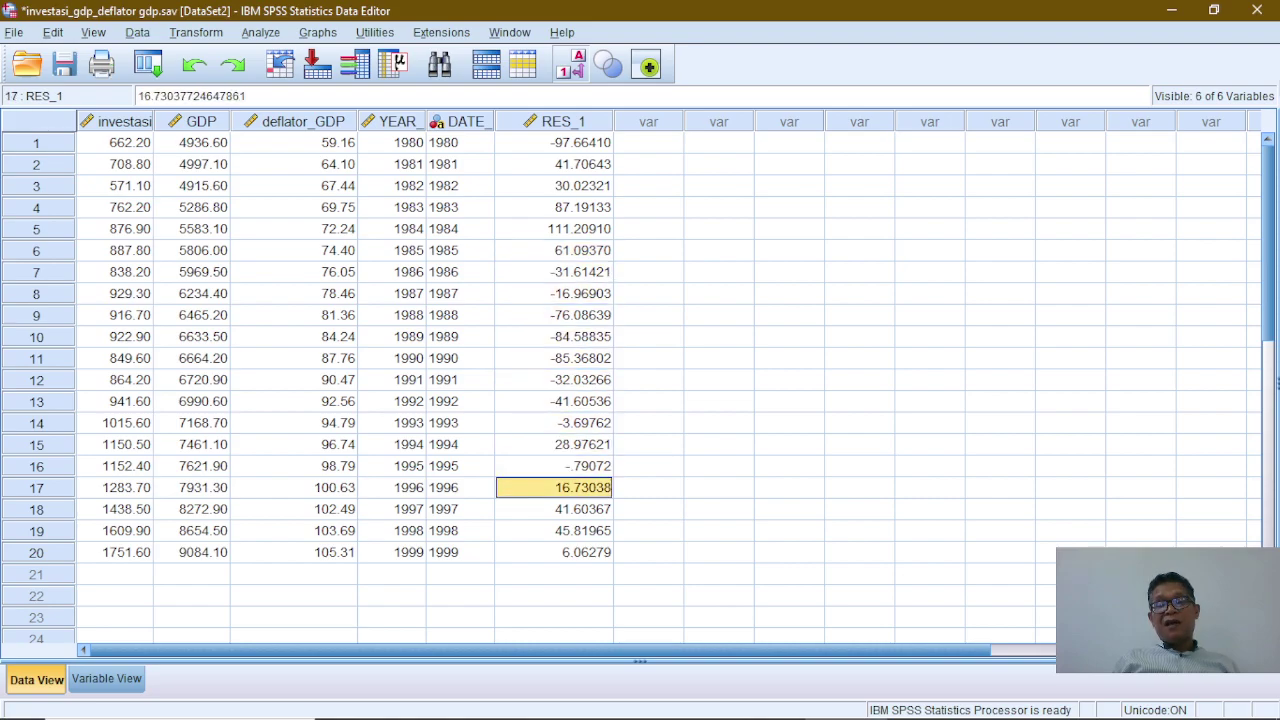
{"action": "key", "text": "Up"}
{"action": "key", "text": "Up"}
{"action": "key", "text": "Up"}
{"action": "key", "text": "Up"}
{"action": "key", "text": "Up"}
{"action": "key", "text": "Up"}
{"action": "key", "text": "Up"}
{"action": "key", "text": "Up"}
{"action": "key", "text": "Up"}
{"action": "key", "text": "Up"}
{"action": "key", "text": "Up"}
{"action": "key", "text": "Up"}
{"action": "key", "text": "Up"}
{"action": "key", "text": "Up"}
{"action": "key", "text": "Up"}
{"action": "key", "text": "Up"}
{"action": "key", "text": "Up"}
{"action": "key", "text": "Up"}
{"action": "key", "text": "Up"}
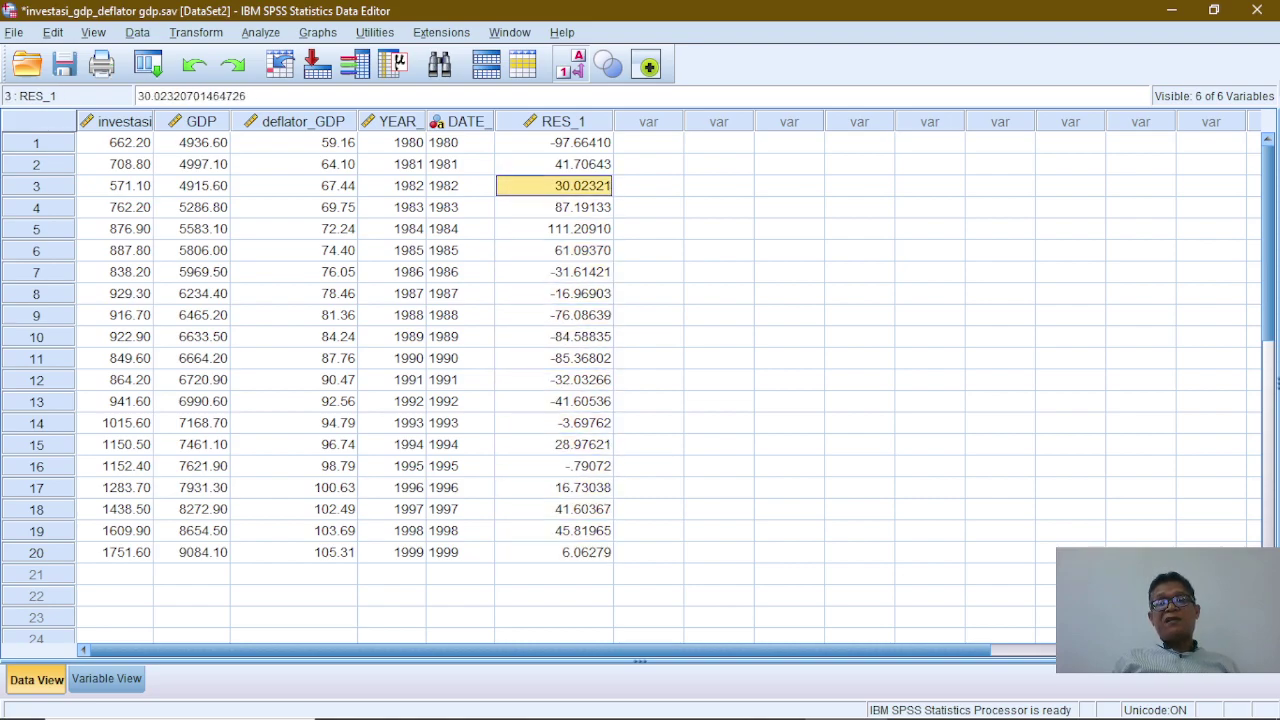
{"action": "key", "text": "Down"}
{"action": "key", "text": "Down"}
{"action": "key", "text": "Down"}
{"action": "key", "text": "Down"}
{"action": "key", "text": "Down"}
{"action": "key", "text": "Down"}
{"action": "key", "text": "Up"}
{"action": "key", "text": "Up"}
{"action": "key", "text": "Up"}
{"action": "key", "text": "Up"}
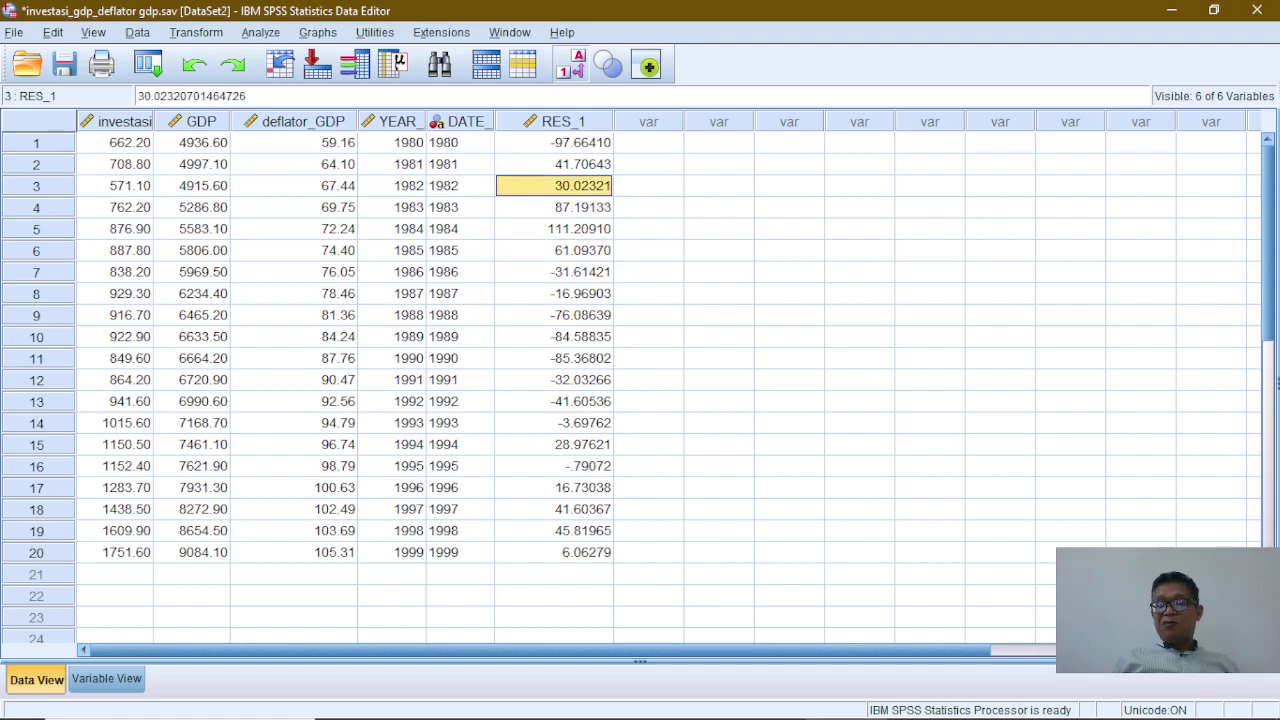
{"action": "key", "text": "Up"}
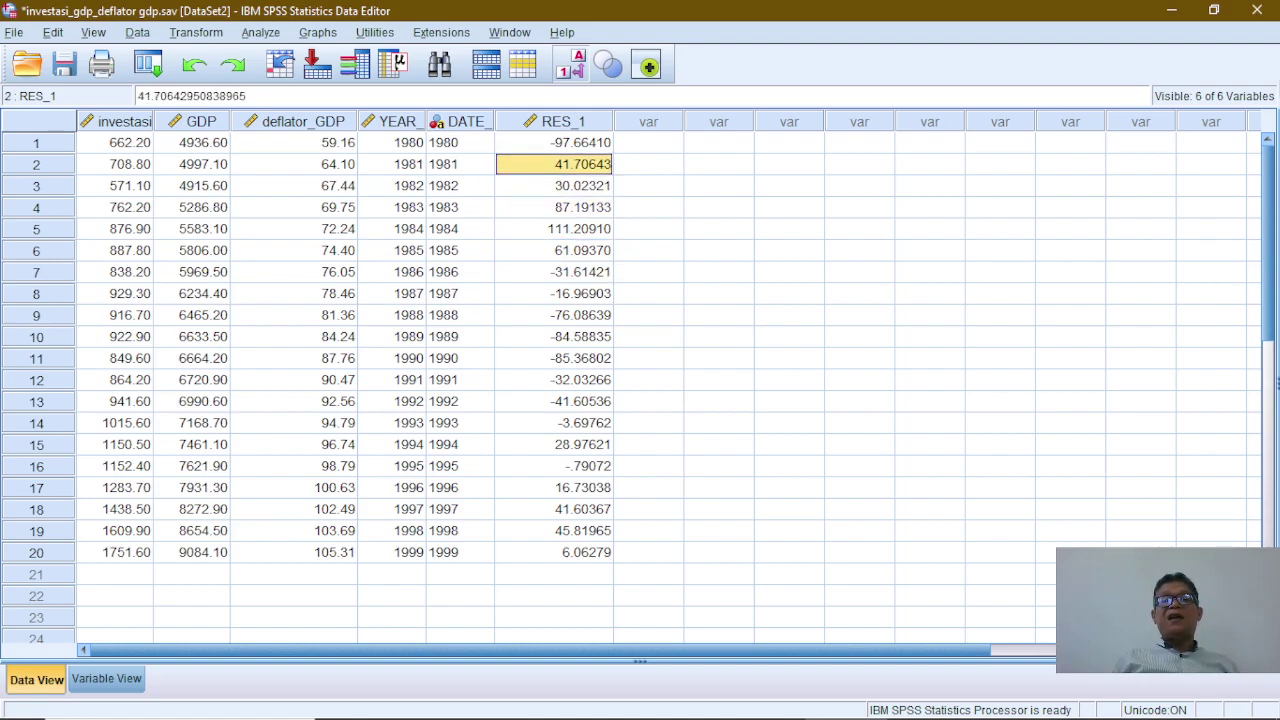
{"action": "left_click", "coordinate": [578, 341]}
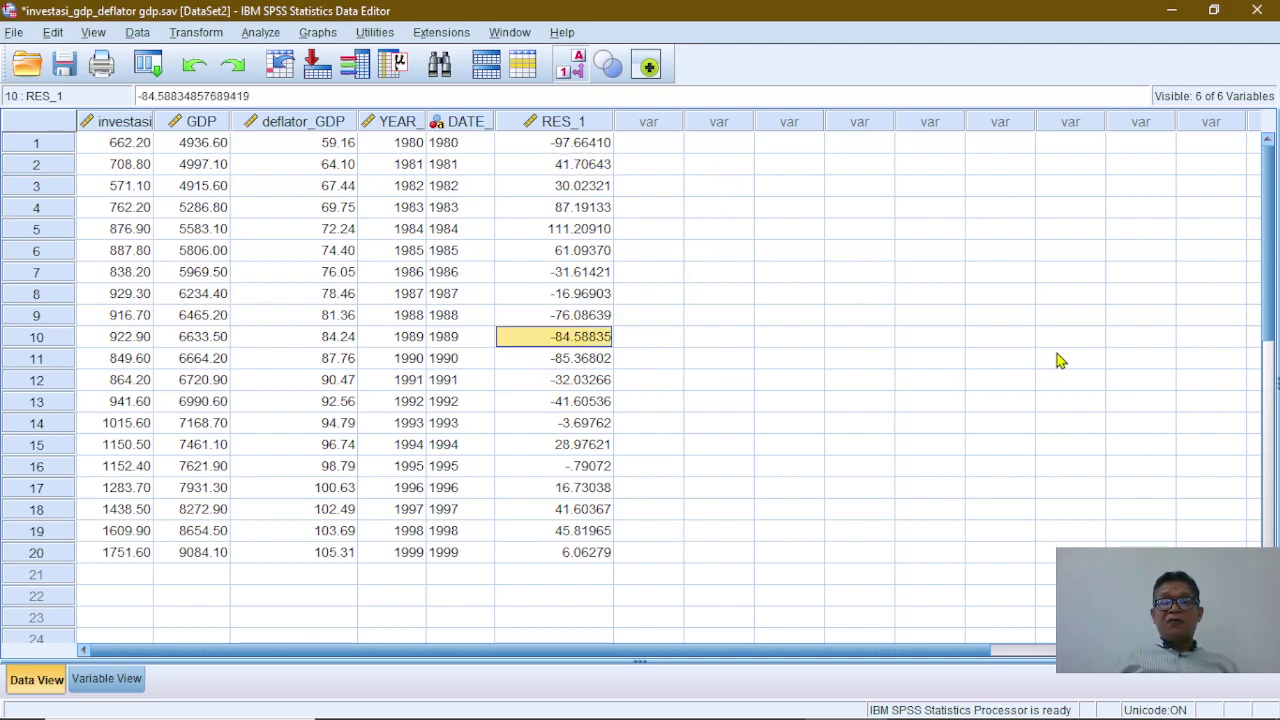
{"action": "key", "text": "Up"}
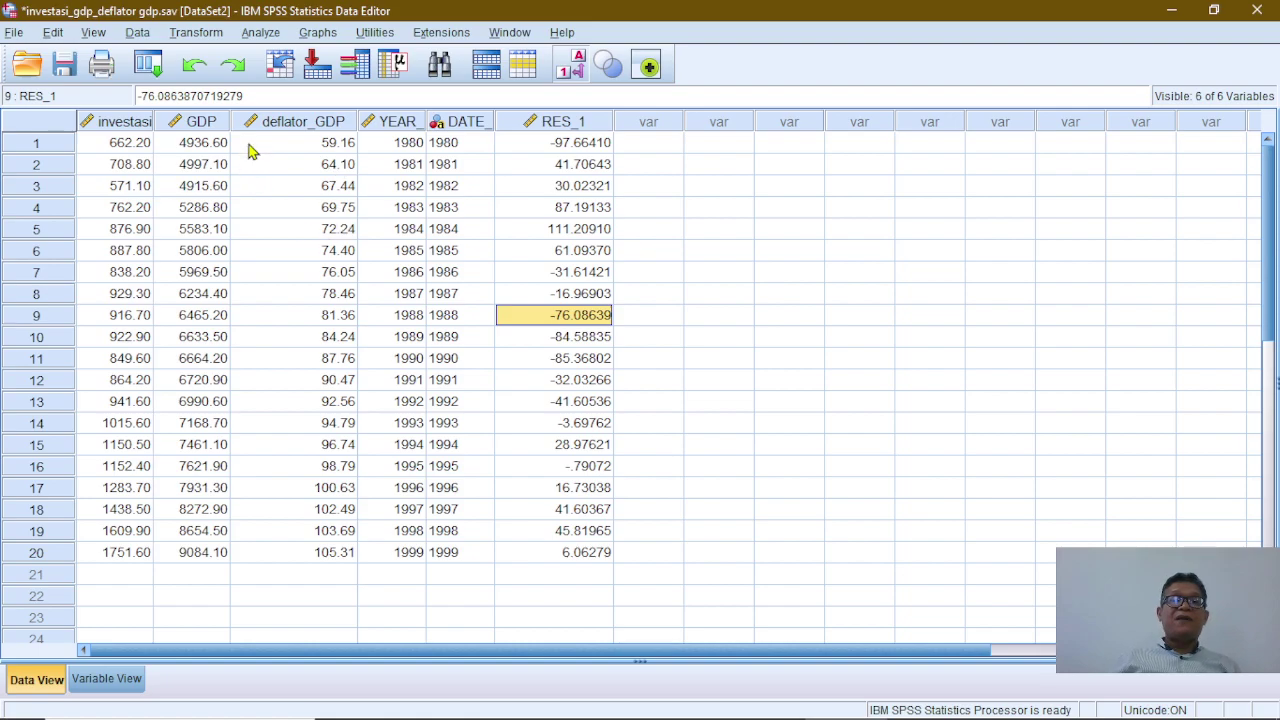
Create a simple scatterplot with the unstandardized residual on the Y axis and YEAR, not periodic on the X axis
{"action": "left_click", "coordinate": [317, 36]}
{"action": "mouse_move", "coordinate": [398, 189]}
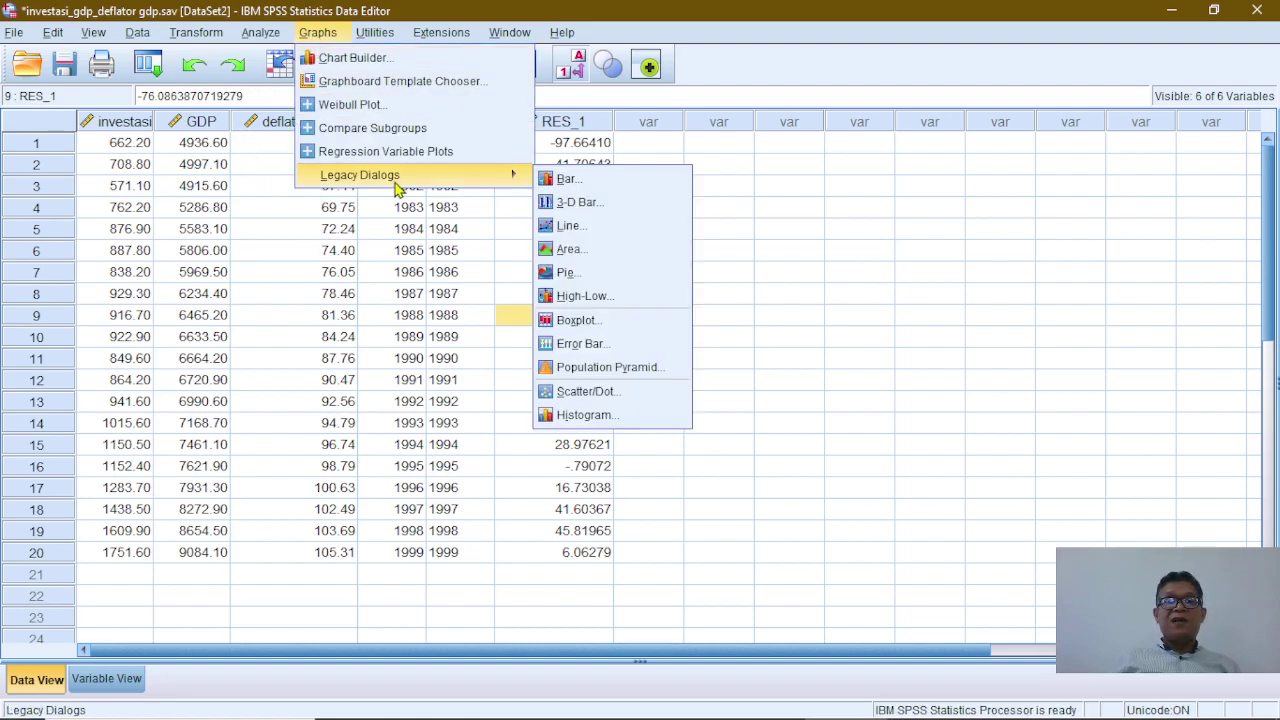
{"action": "left_click", "coordinate": [613, 398]}
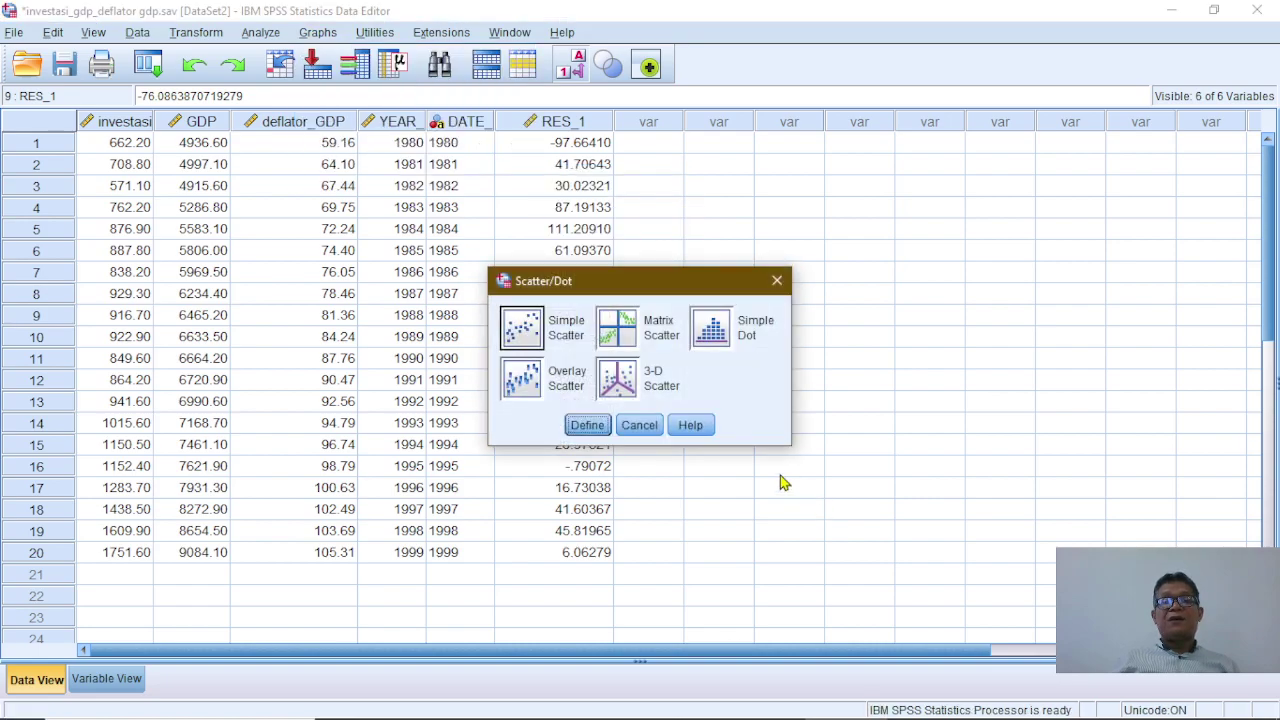
{"action": "left_click", "coordinate": [587, 425]}
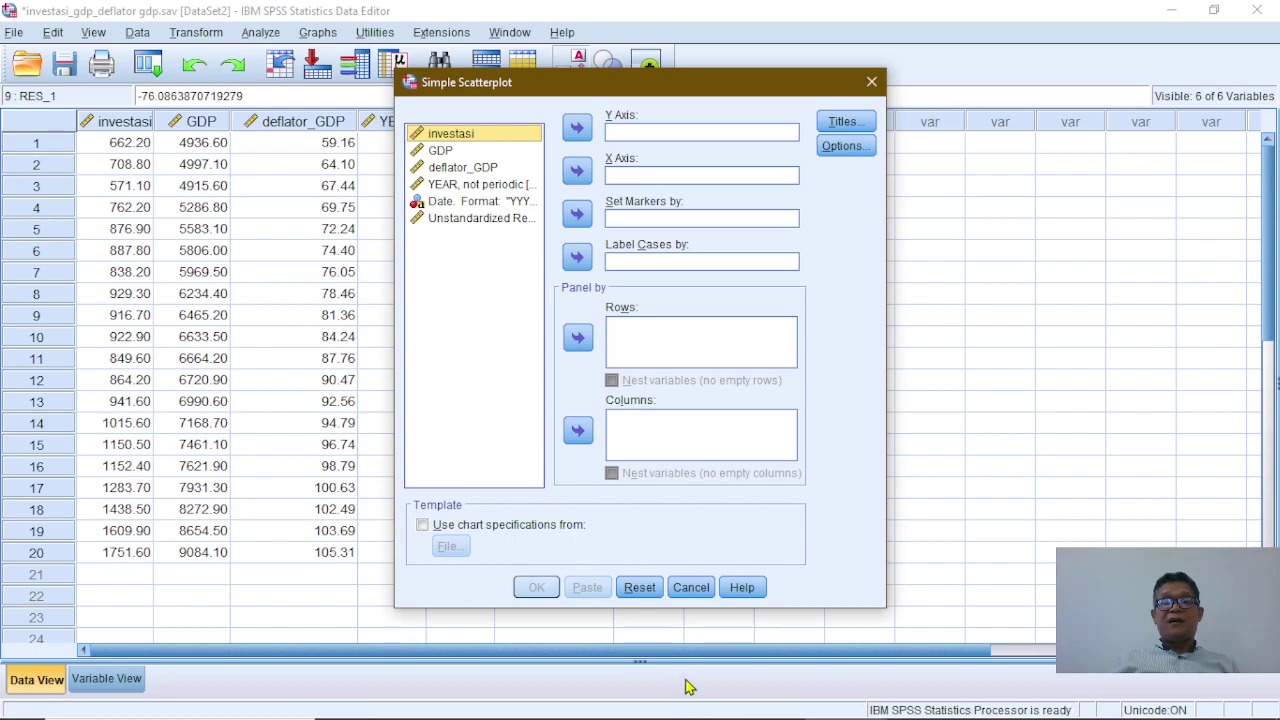
{"action": "left_click", "coordinate": [644, 590]}
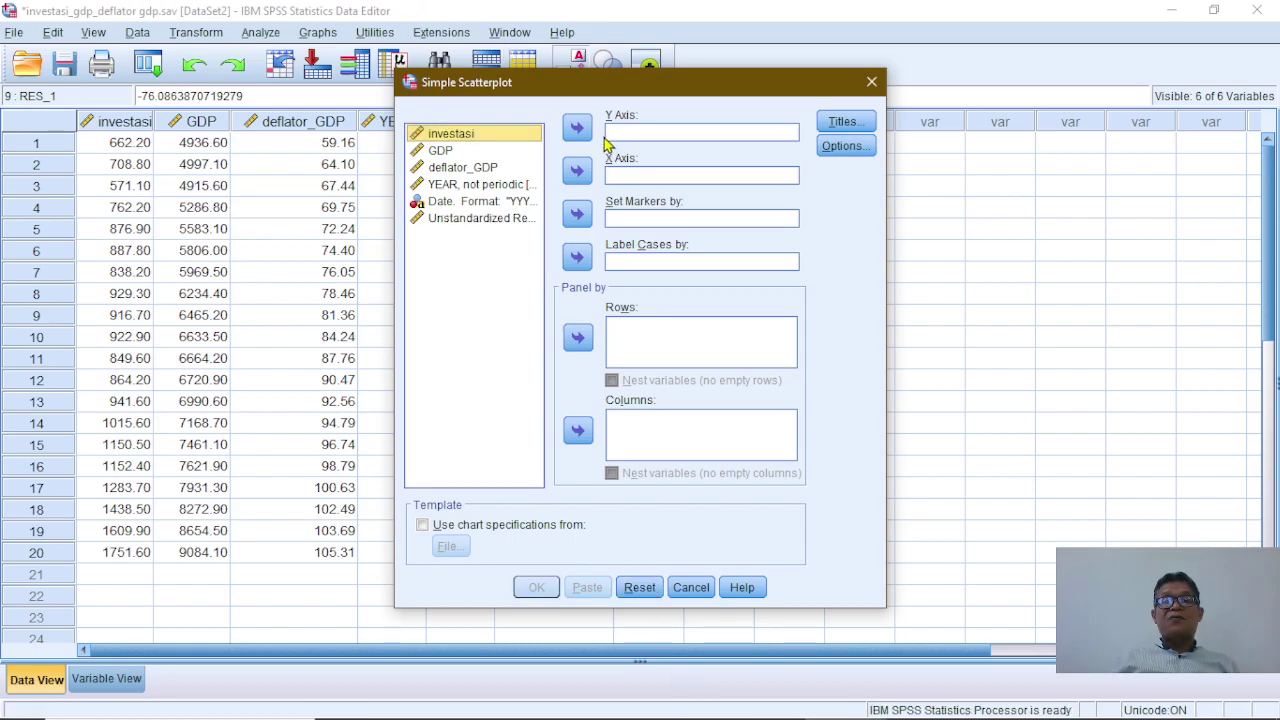
{"action": "left_click", "coordinate": [478, 218]}
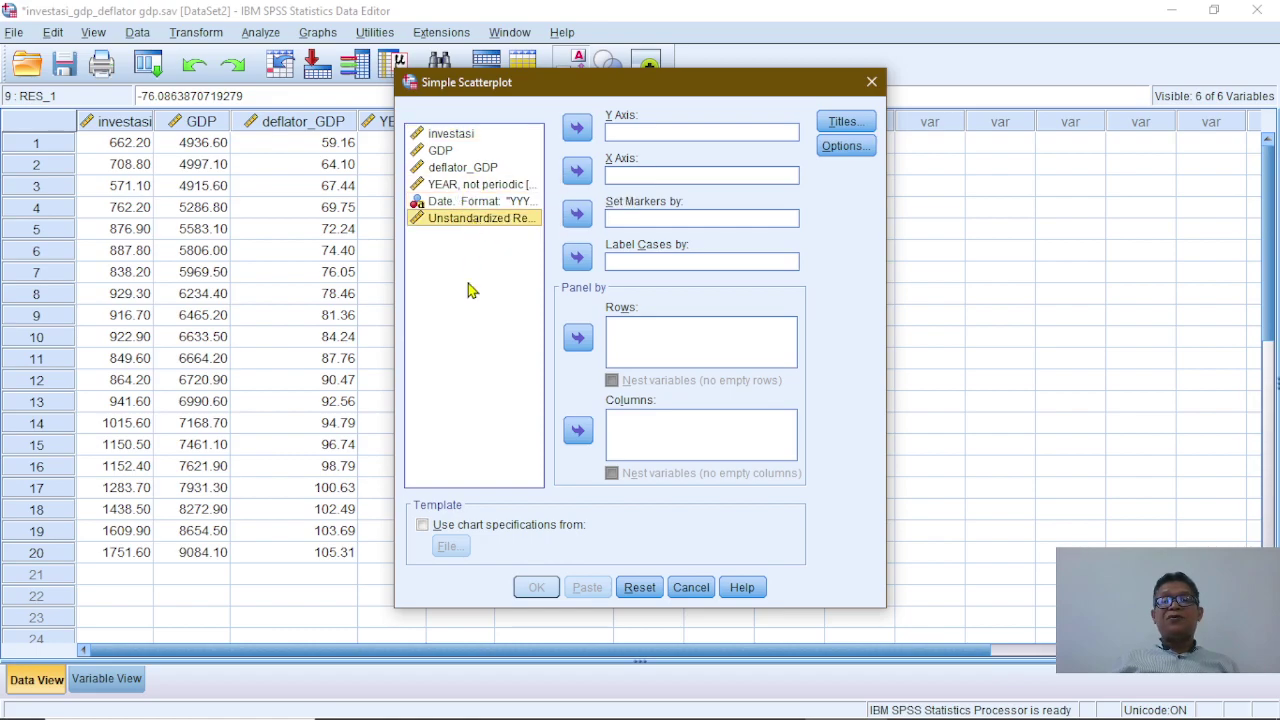
{"action": "left_click", "coordinate": [577, 128]}
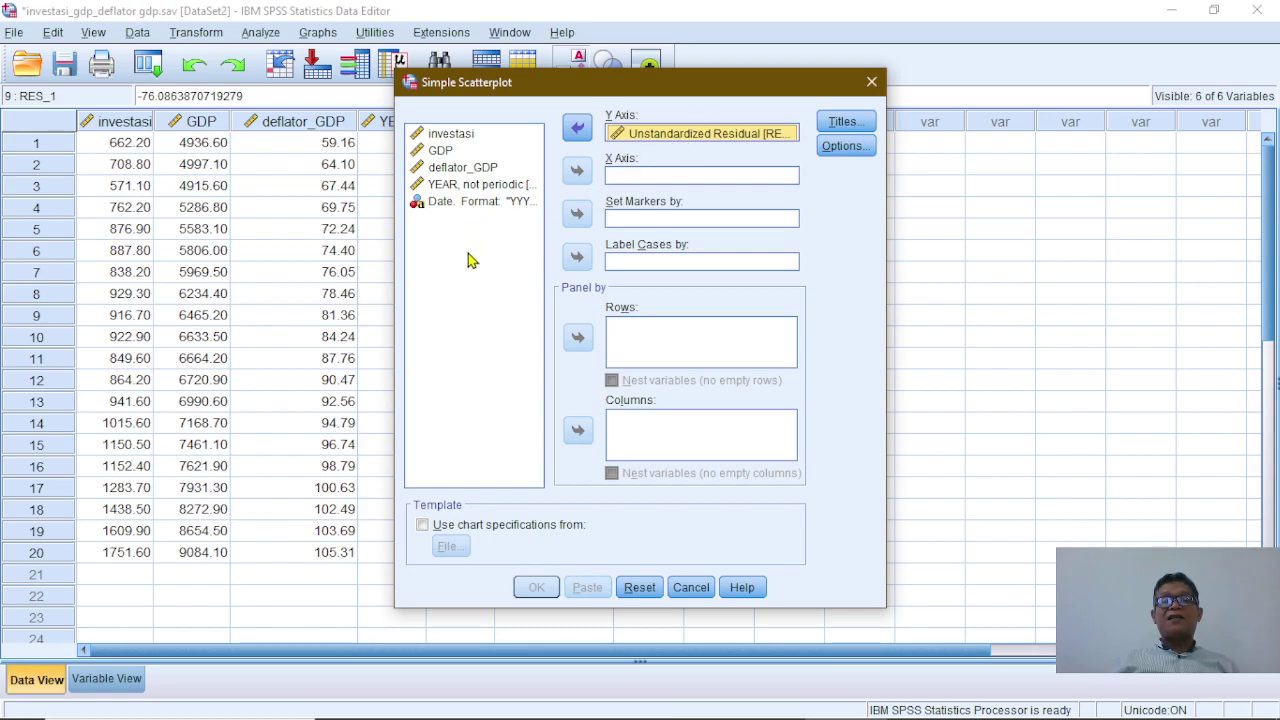
{"action": "left_click", "coordinate": [466, 188]}
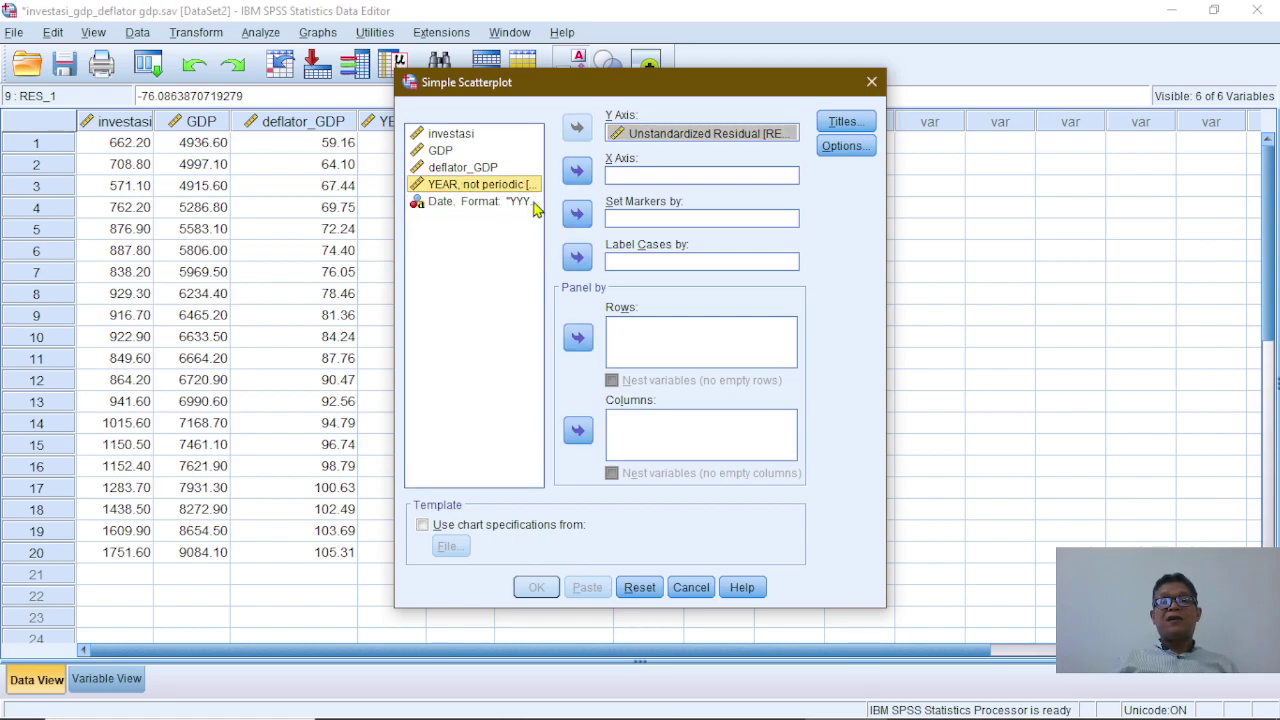
{"action": "left_click", "coordinate": [578, 173]}
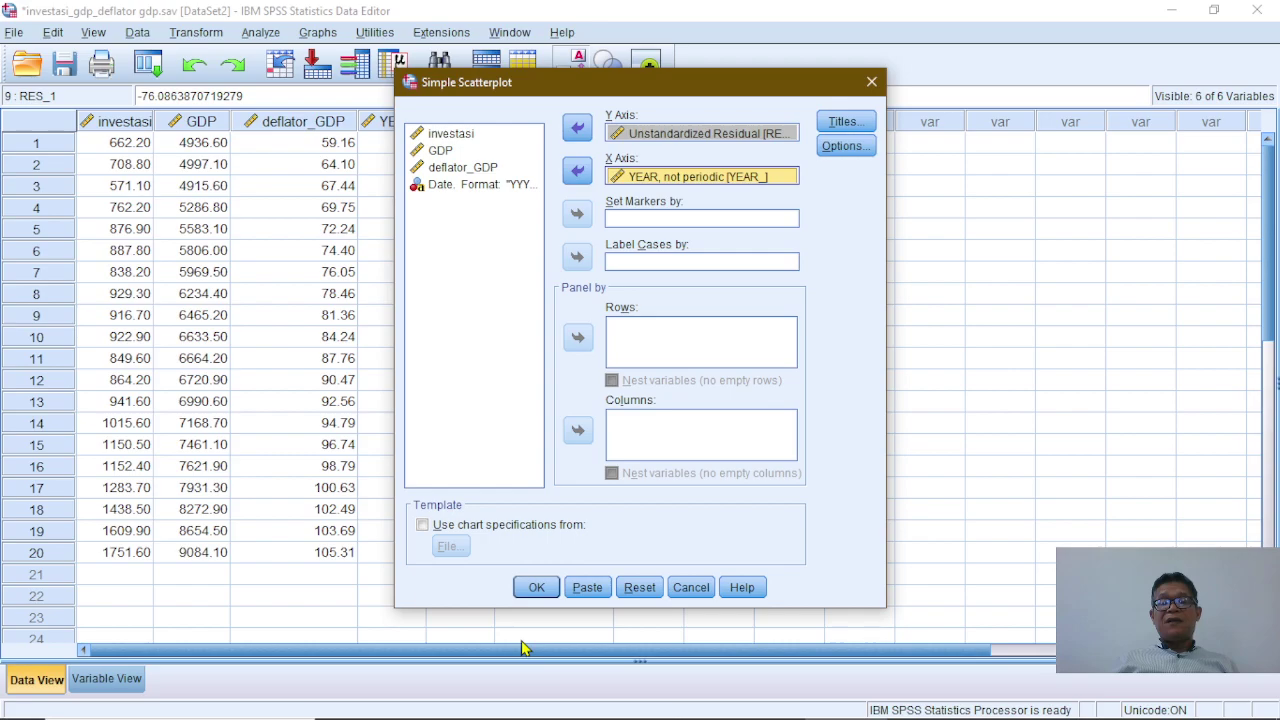
{"action": "left_click", "coordinate": [540, 592]}
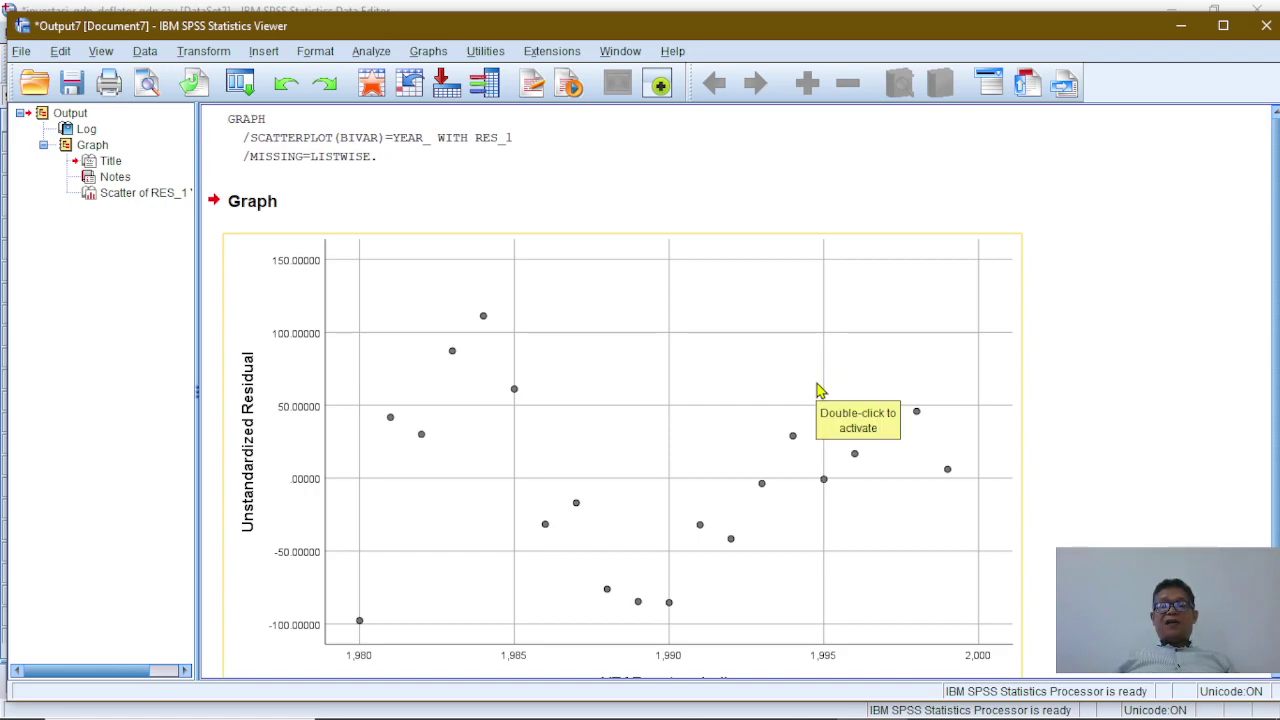
Open the residual scatterplot for editing in a separate window and turn off digit grouping for the year axis labels
{"action": "left_click", "coordinate": [671, 661]}
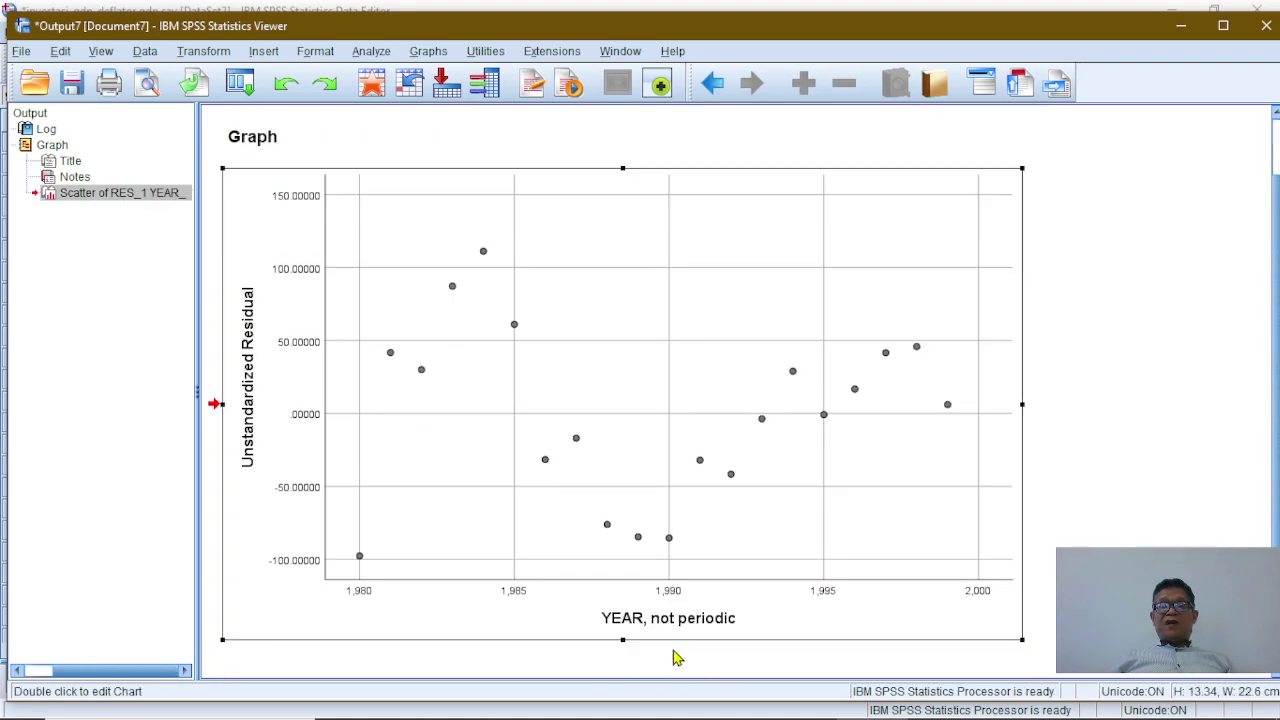
{"action": "right_click", "coordinate": [679, 279]}
{"action": "mouse_move", "coordinate": [712, 455]}
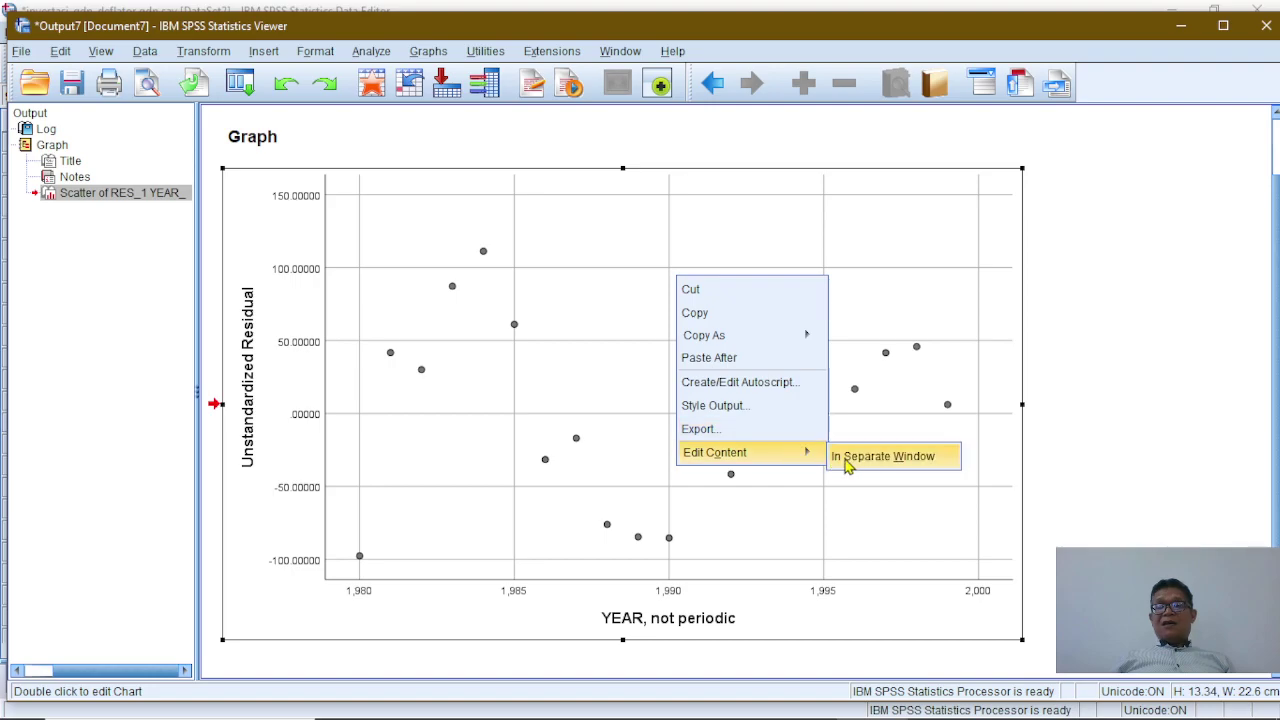
{"action": "left_click", "coordinate": [860, 461]}
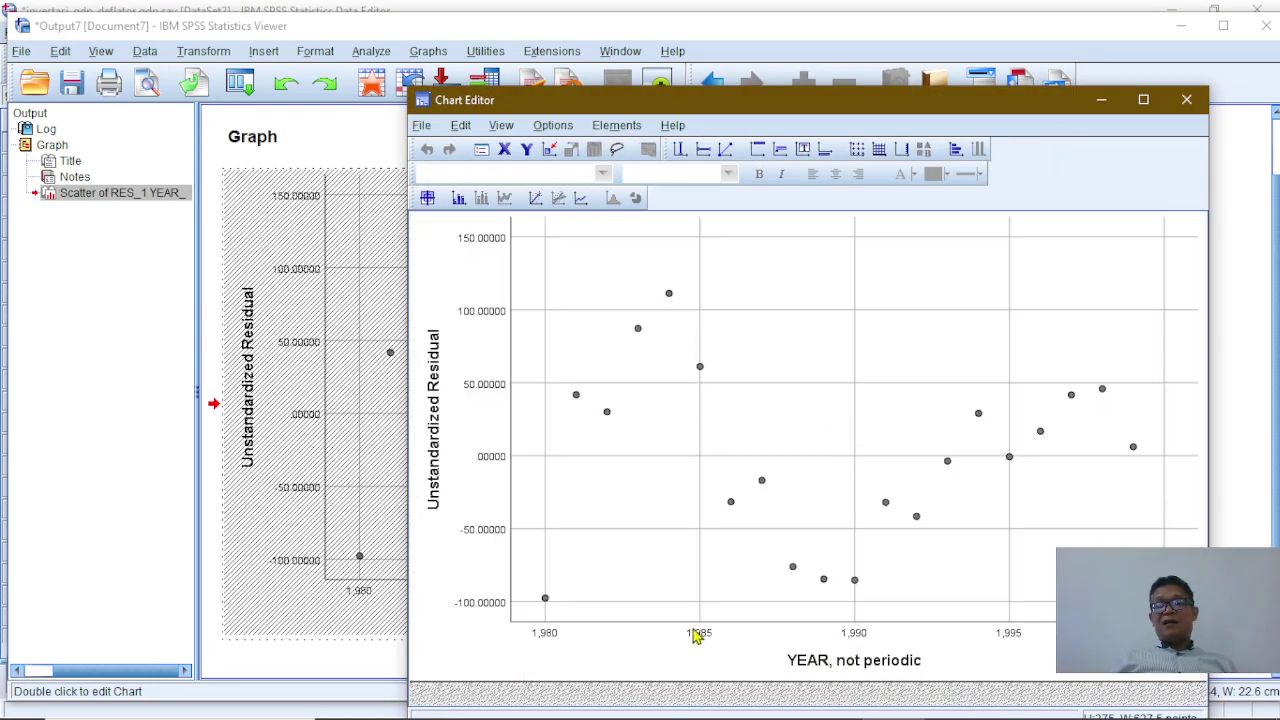
{"action": "double_click", "coordinate": [700, 636]}
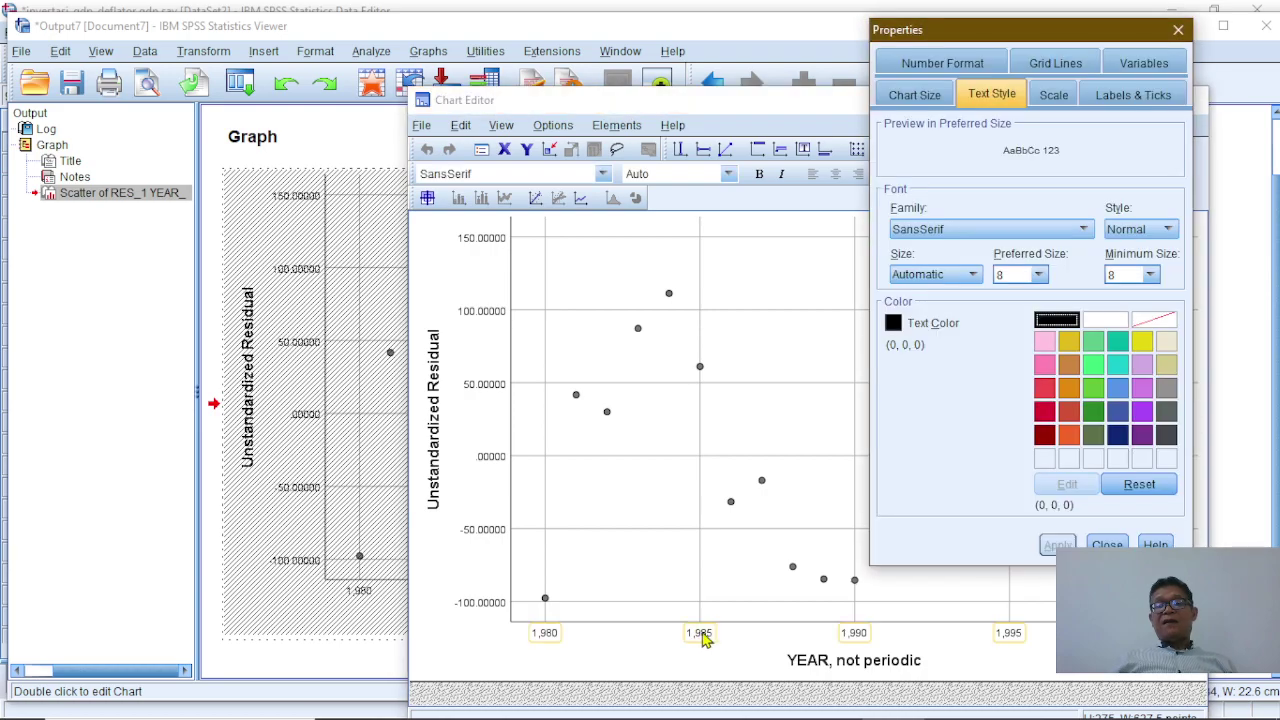
{"action": "left_click", "coordinate": [955, 65]}
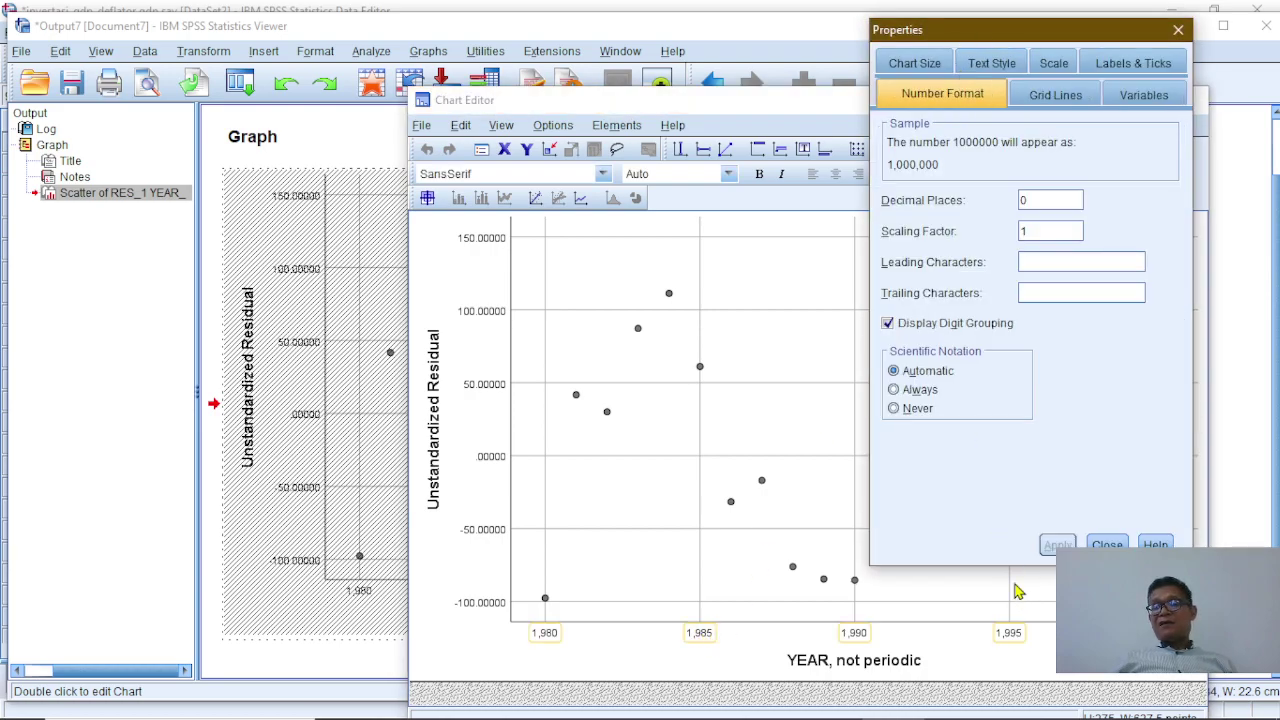
{"action": "left_click", "coordinate": [889, 324]}
{"action": "left_click", "coordinate": [1057, 545]}
{"action": "left_click", "coordinate": [1107, 545]}
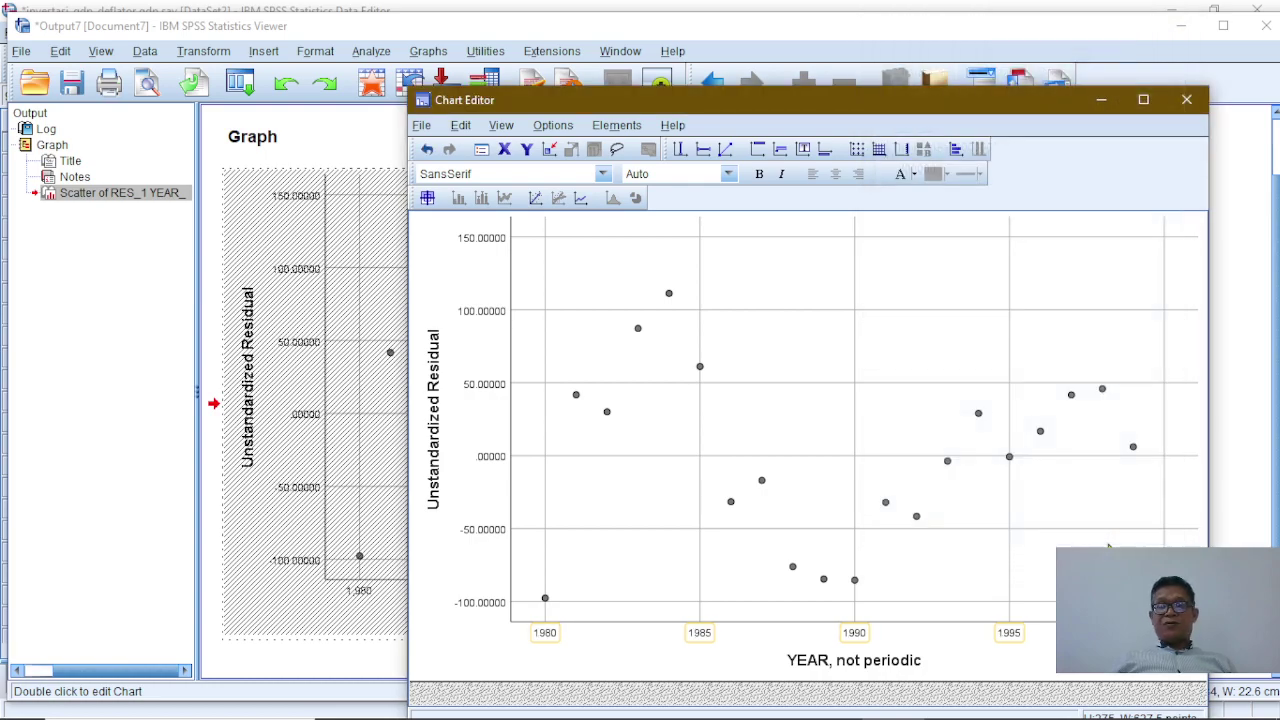
Set the Unstandardized Residual axis labels to 0 decimal places and close the chart editor
{"action": "double_click", "coordinate": [483, 314]}
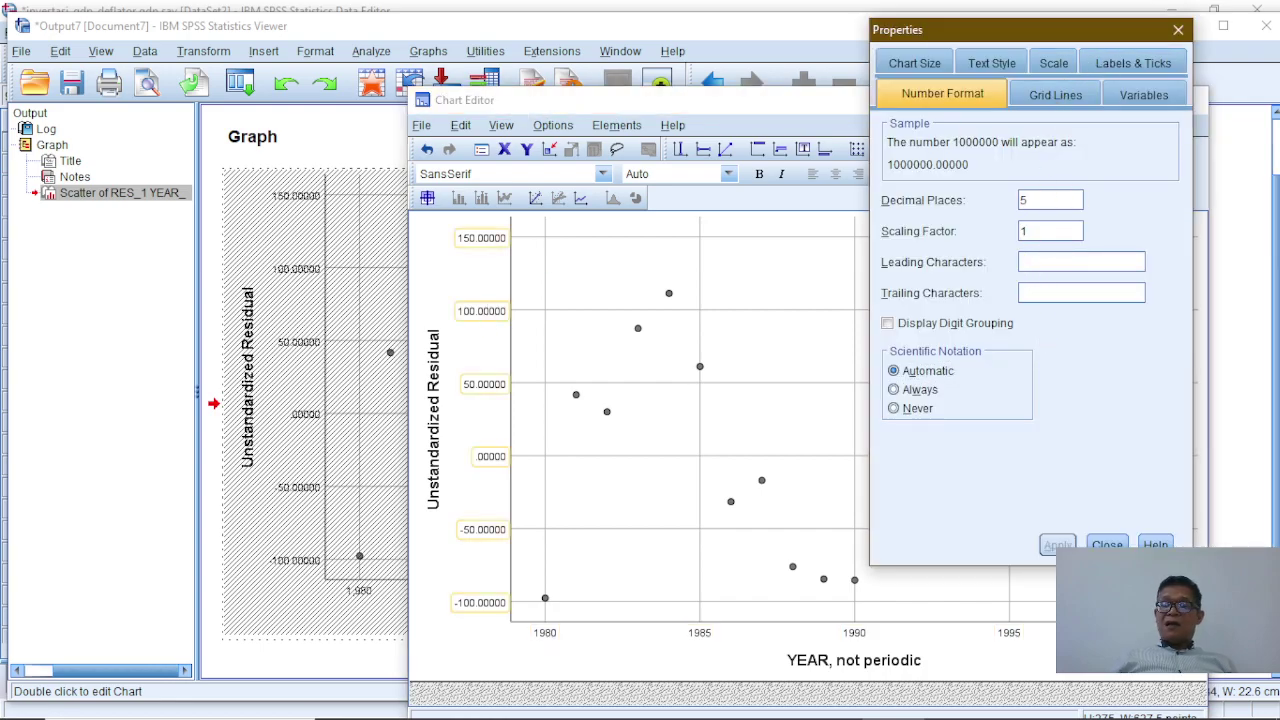
{"action": "key", "text": "BackSpace"}
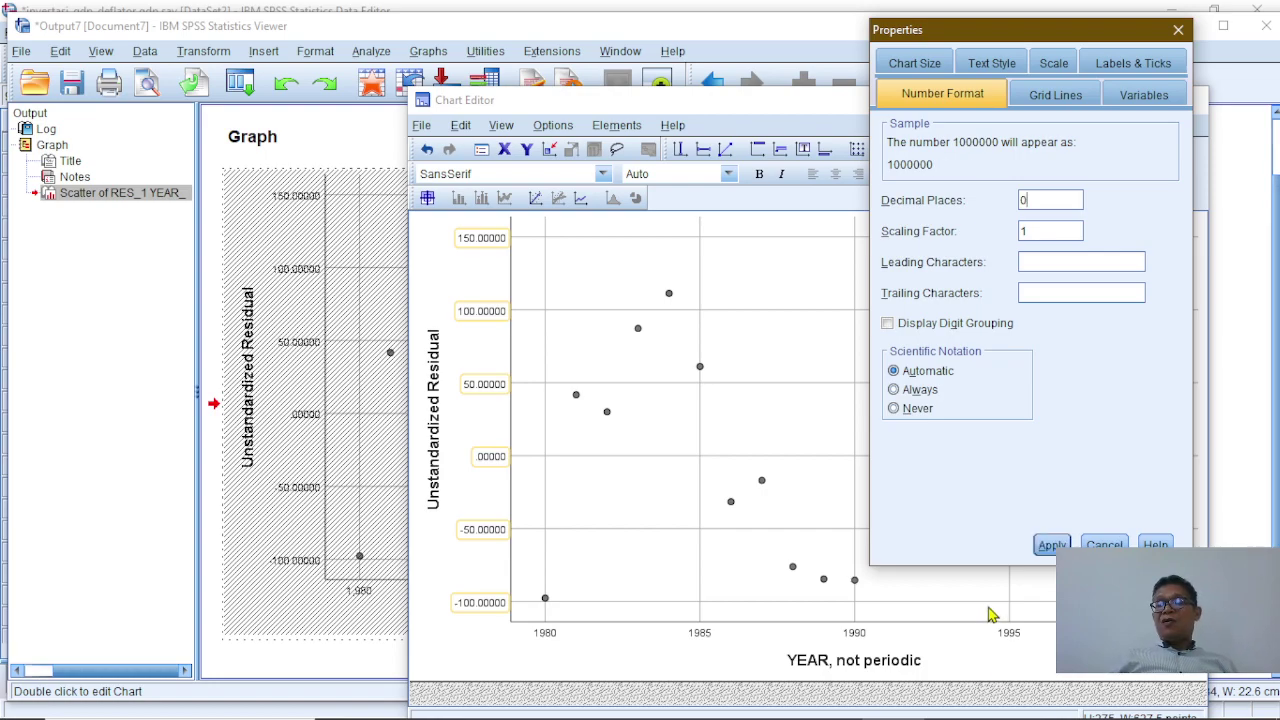
{"action": "left_click", "coordinate": [1050, 545]}
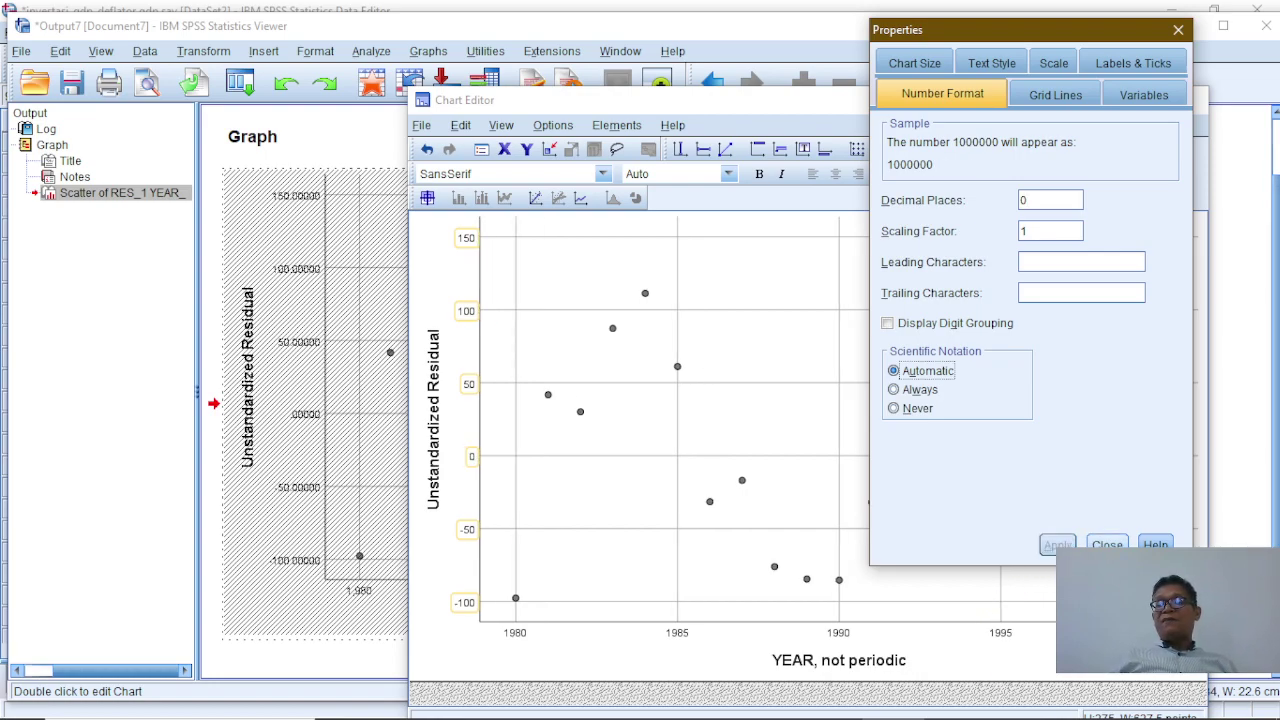
{"action": "left_click", "coordinate": [1105, 545]}
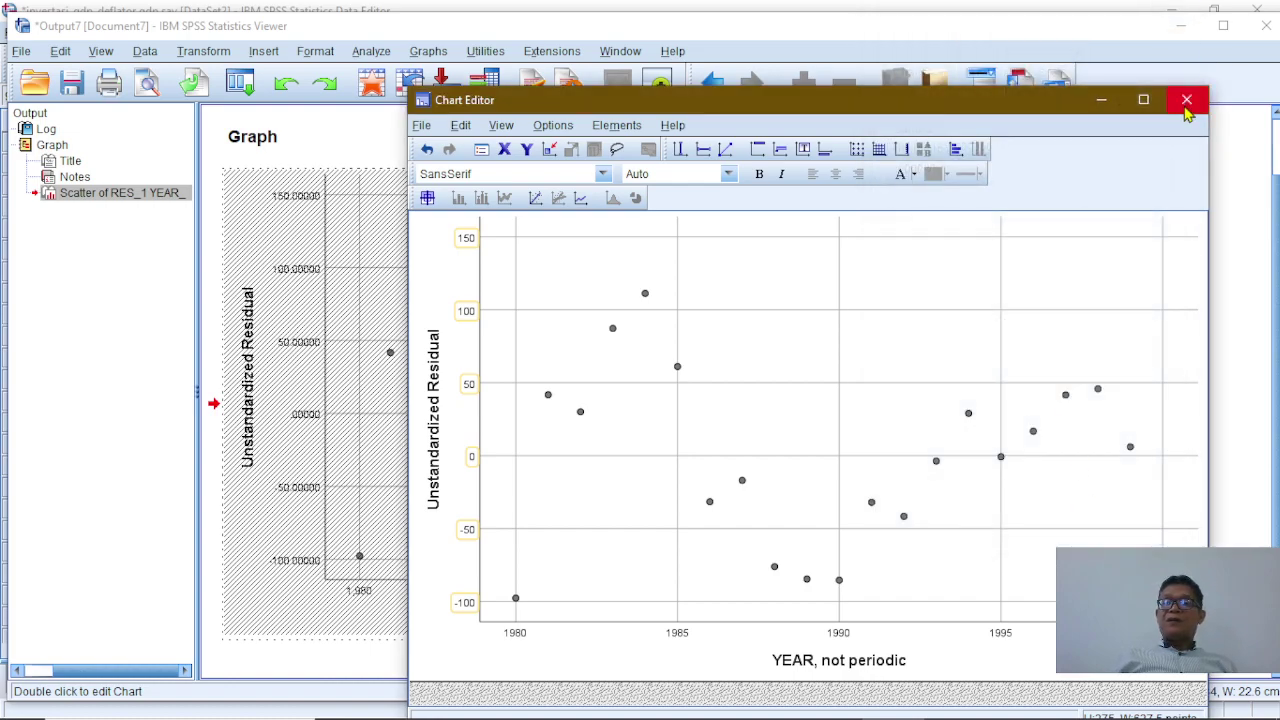
{"action": "left_click", "coordinate": [1187, 101]}
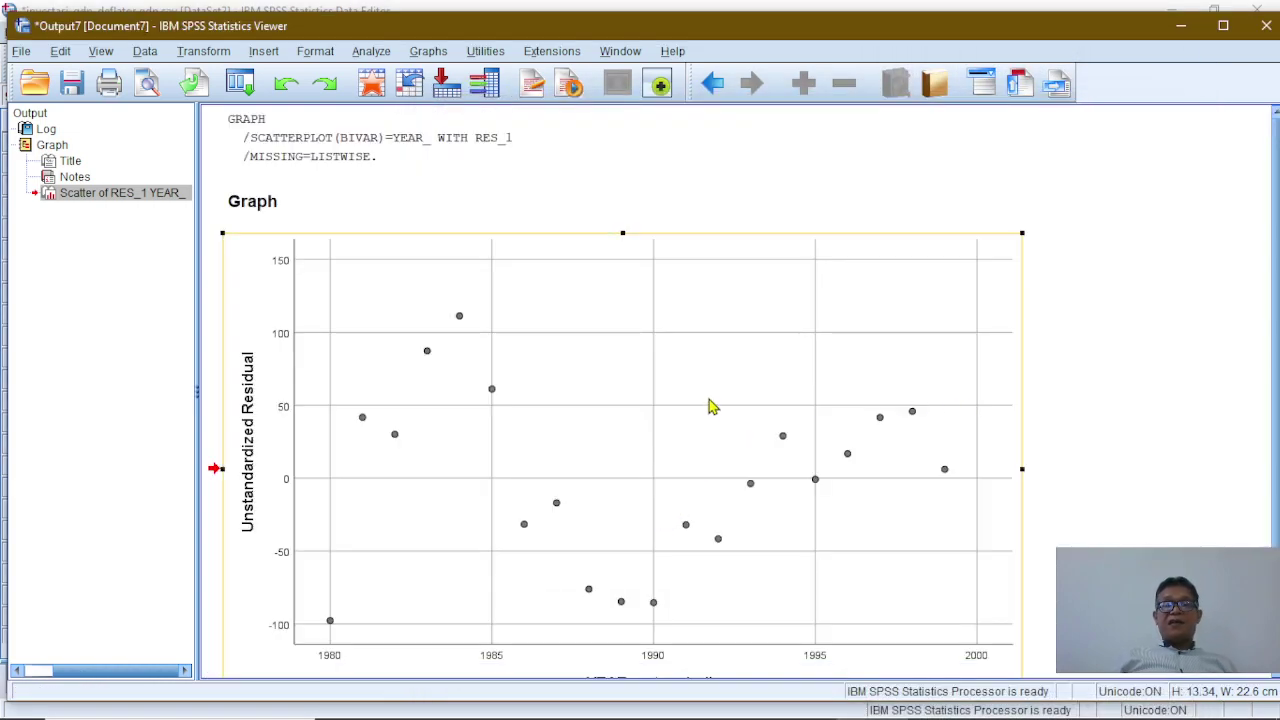
Examine how the residuals move over the years in the scatterplot, and close the output without saving it
{"action": "left_click", "coordinate": [1111, 423]}
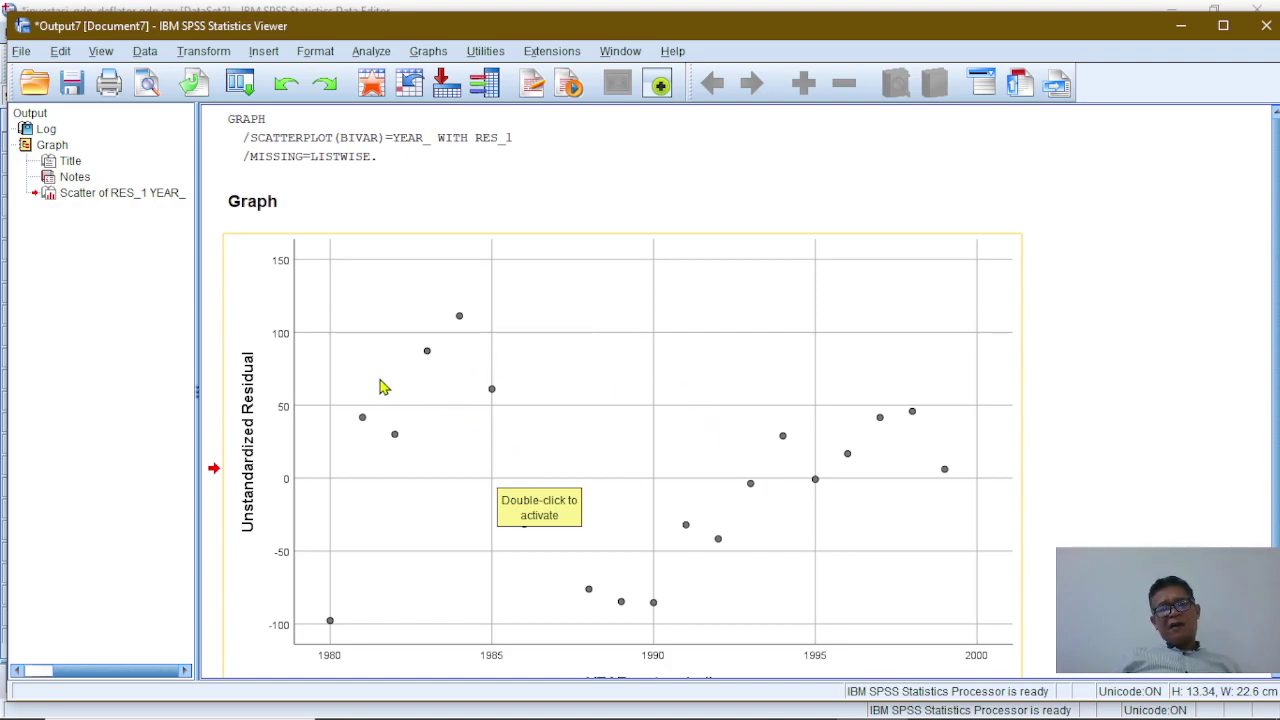
{"action": "left_click", "coordinate": [412, 365]}
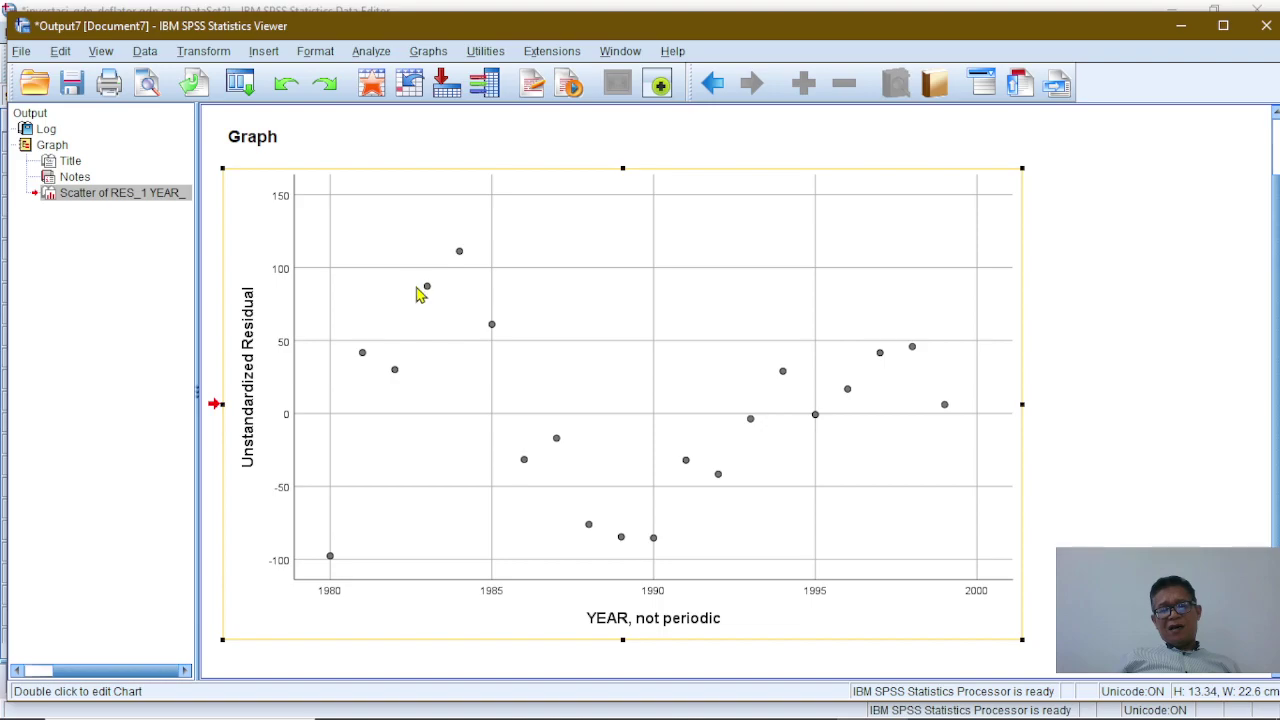
{"action": "left_click_drag", "start_coordinate": [435, 350], "coordinate": [1131, 289]}
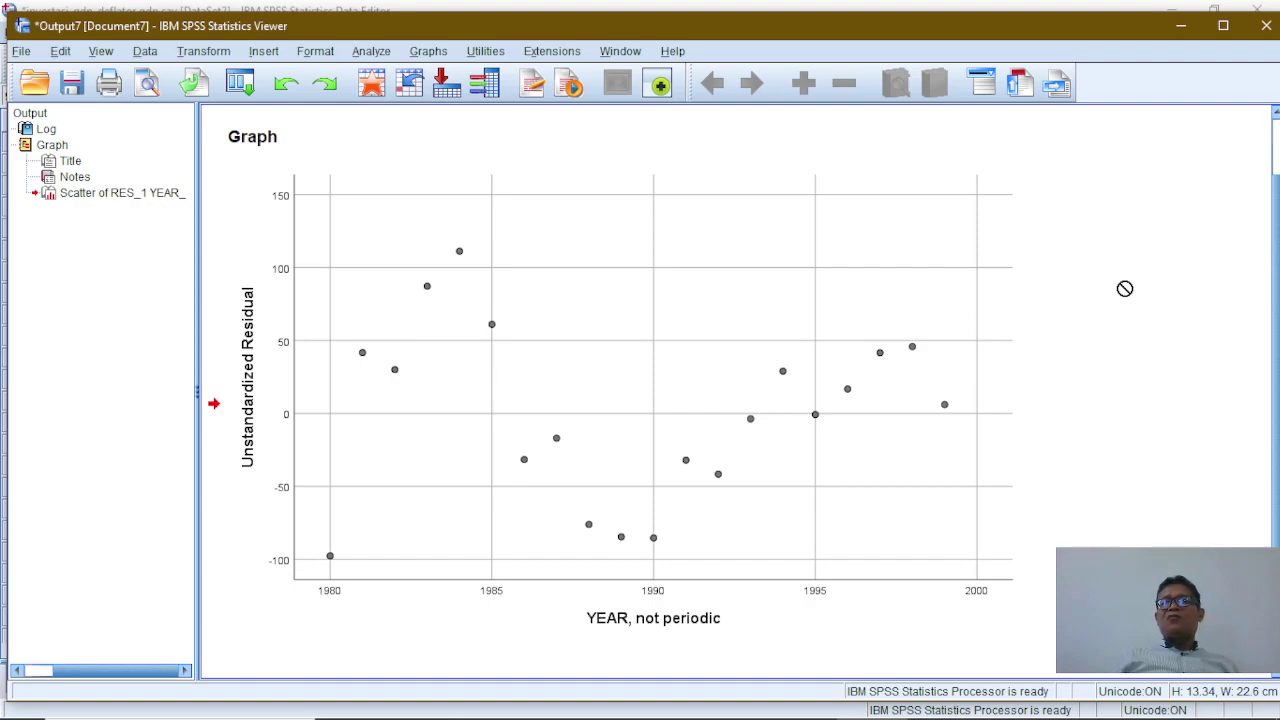
{"action": "left_click_drag", "start_coordinate": [1124, 289], "coordinate": [1100, 8]}
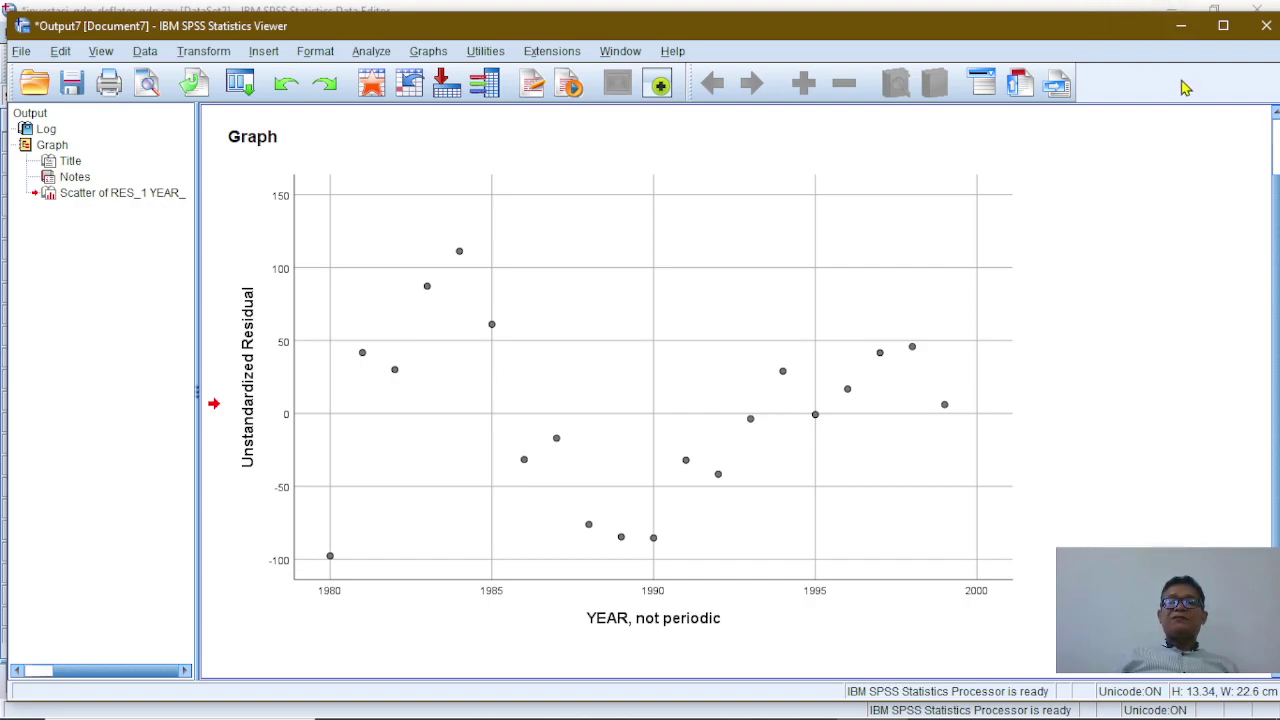
{"action": "left_click", "coordinate": [1266, 30]}
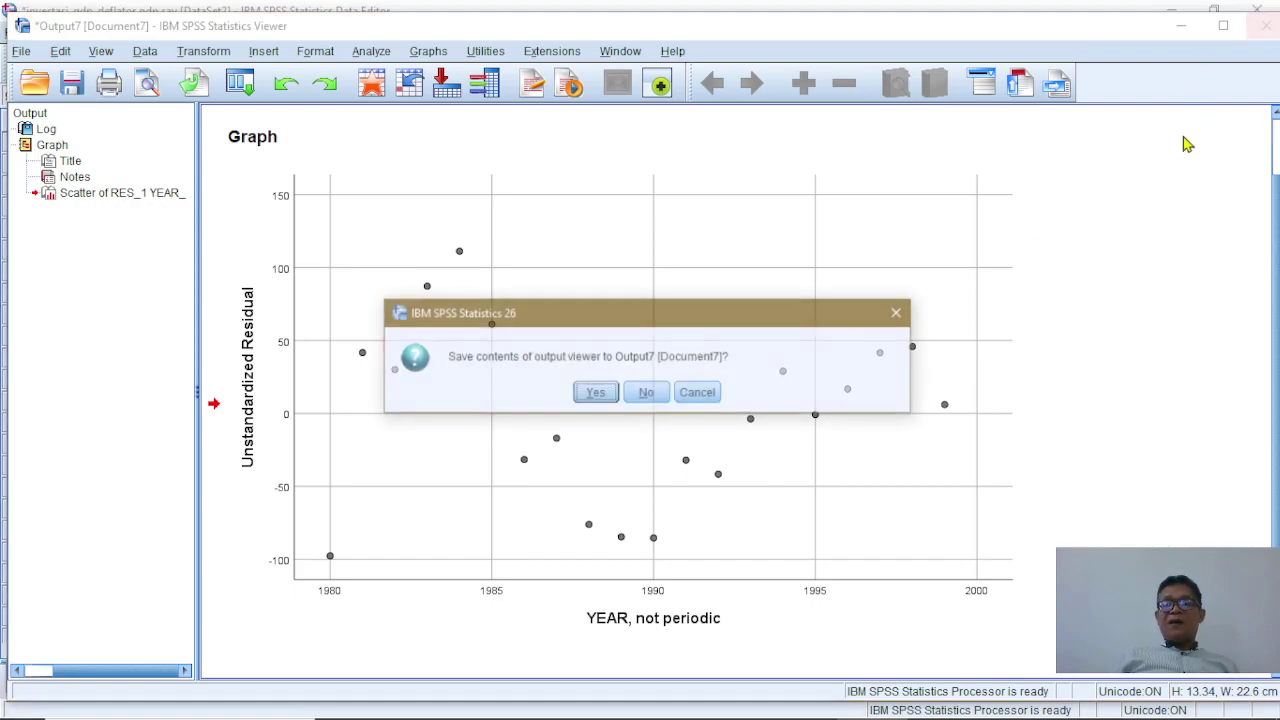
{"action": "left_click", "coordinate": [647, 394]}
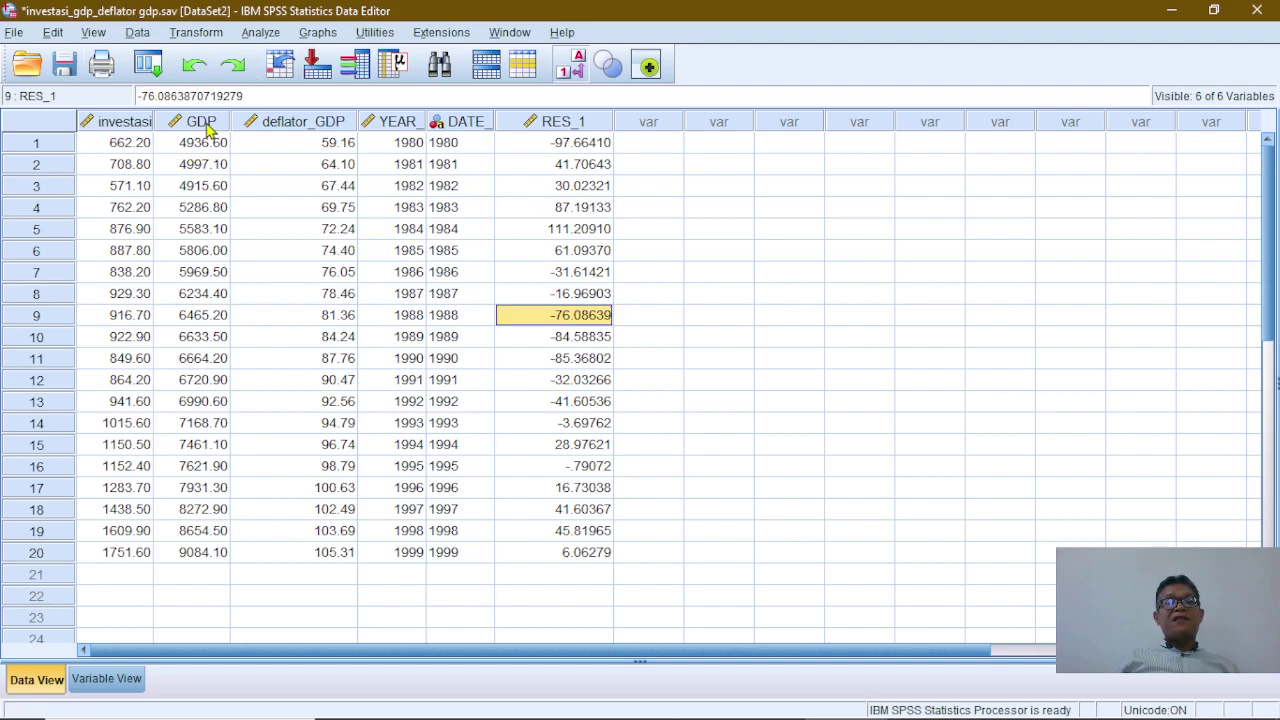
Reset the linear regression setup and assign investasi as the dependent variable, with GDP and deflator_GDP as the independent variables
{"action": "left_click", "coordinate": [258, 34]}
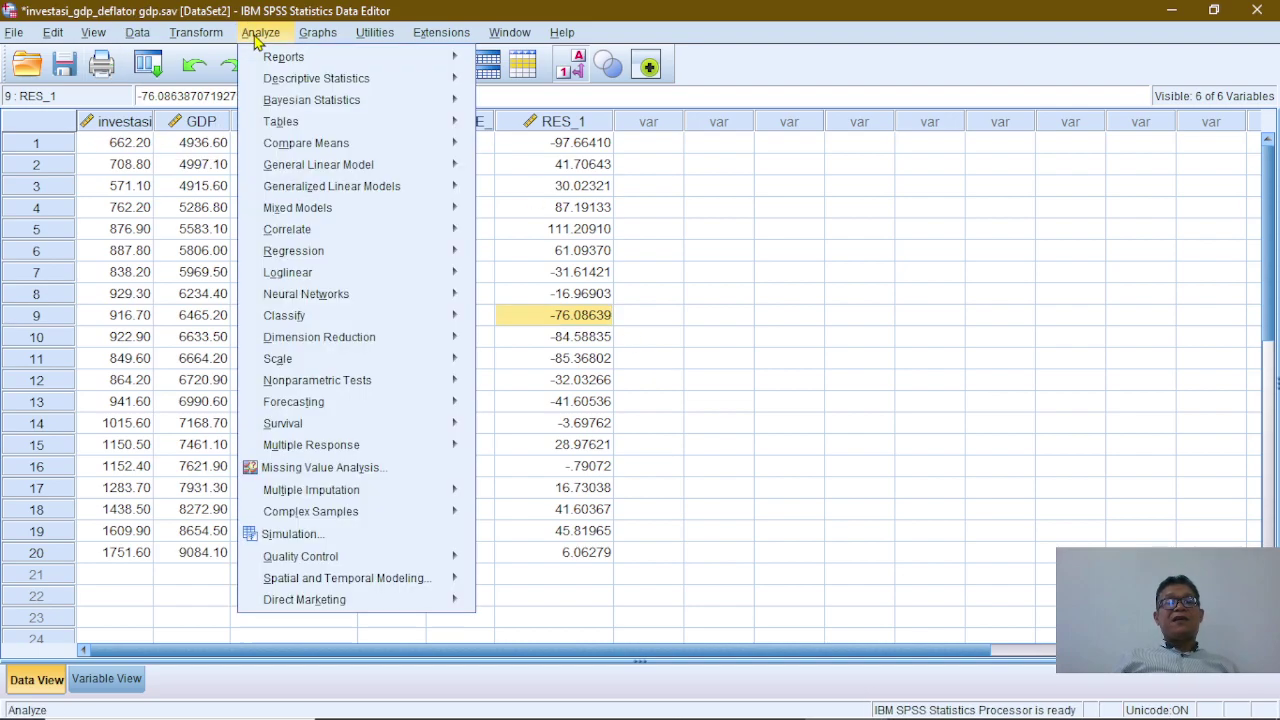
{"action": "mouse_move", "coordinate": [345, 252]}
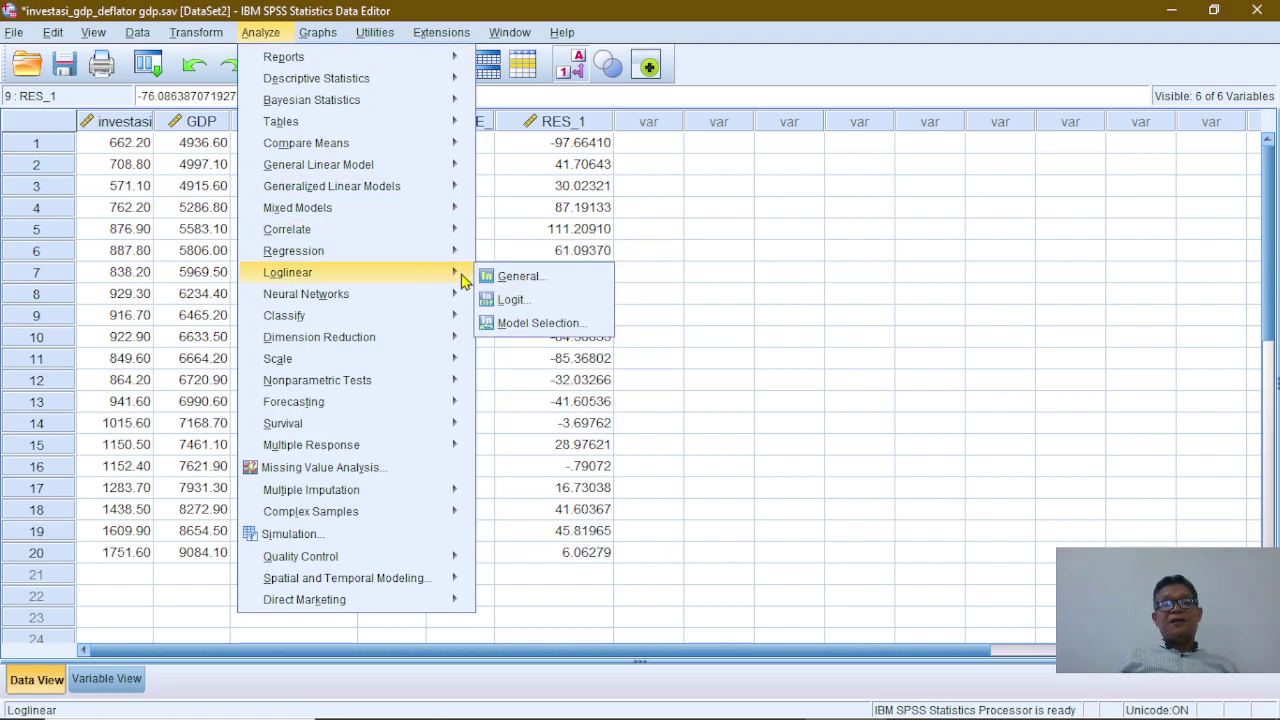
{"action": "left_click", "coordinate": [515, 280]}
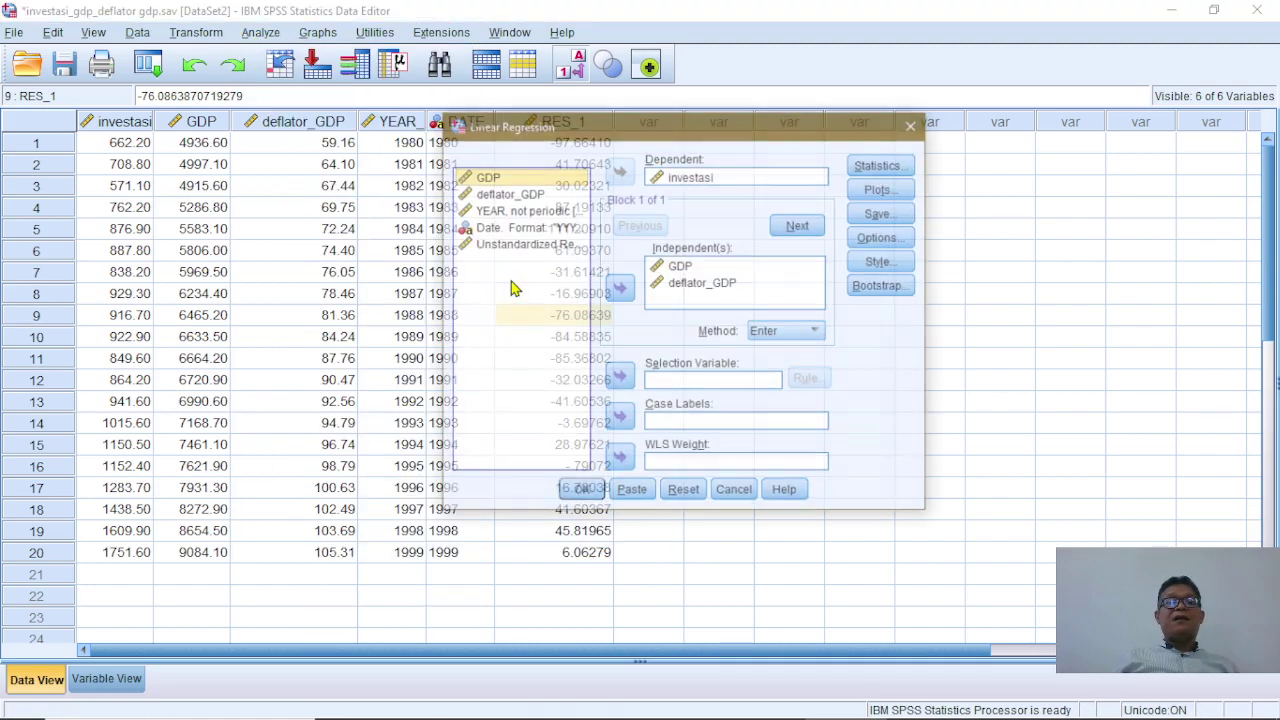
{"action": "left_click", "coordinate": [683, 495]}
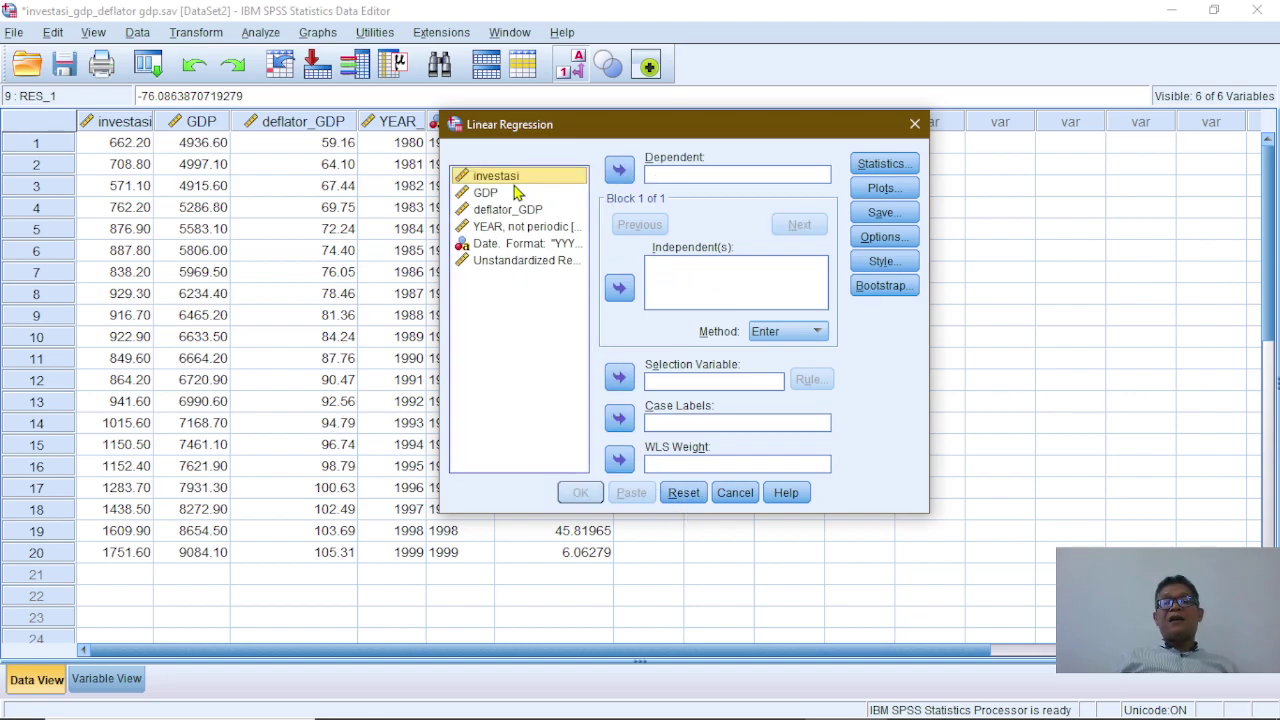
{"action": "left_click", "coordinate": [614, 172]}
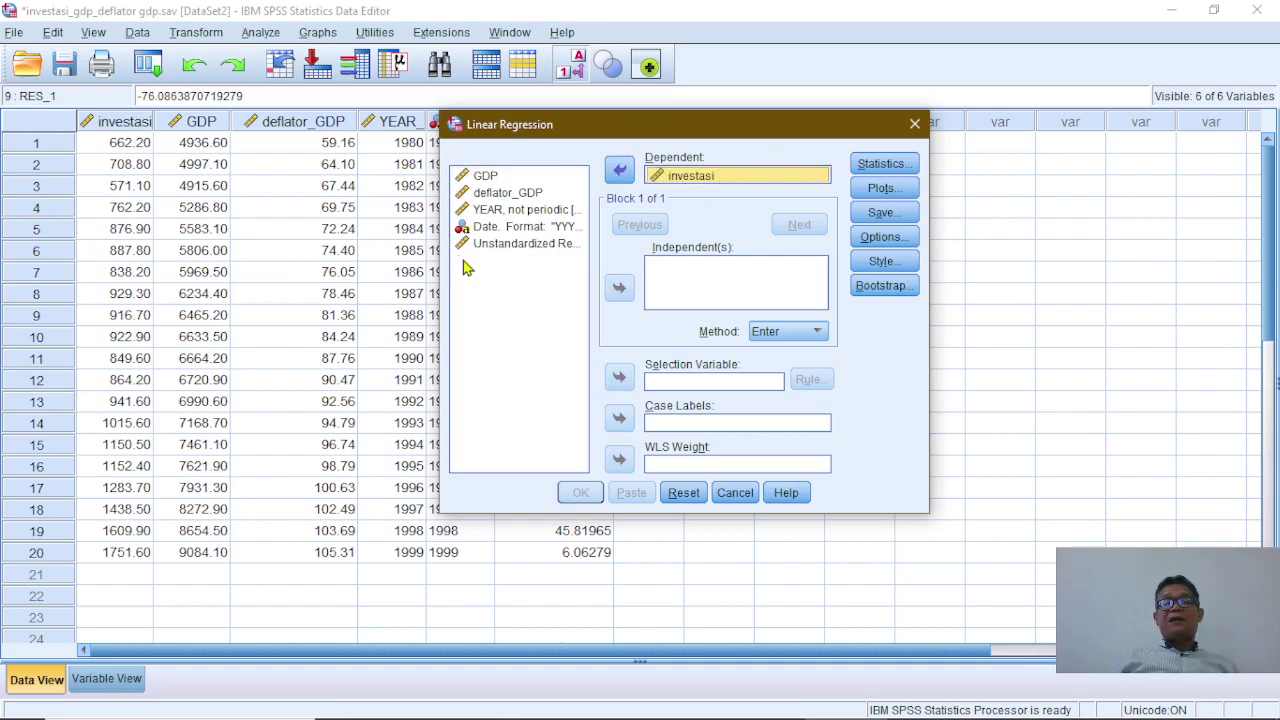
{"action": "left_click", "coordinate": [485, 177]}
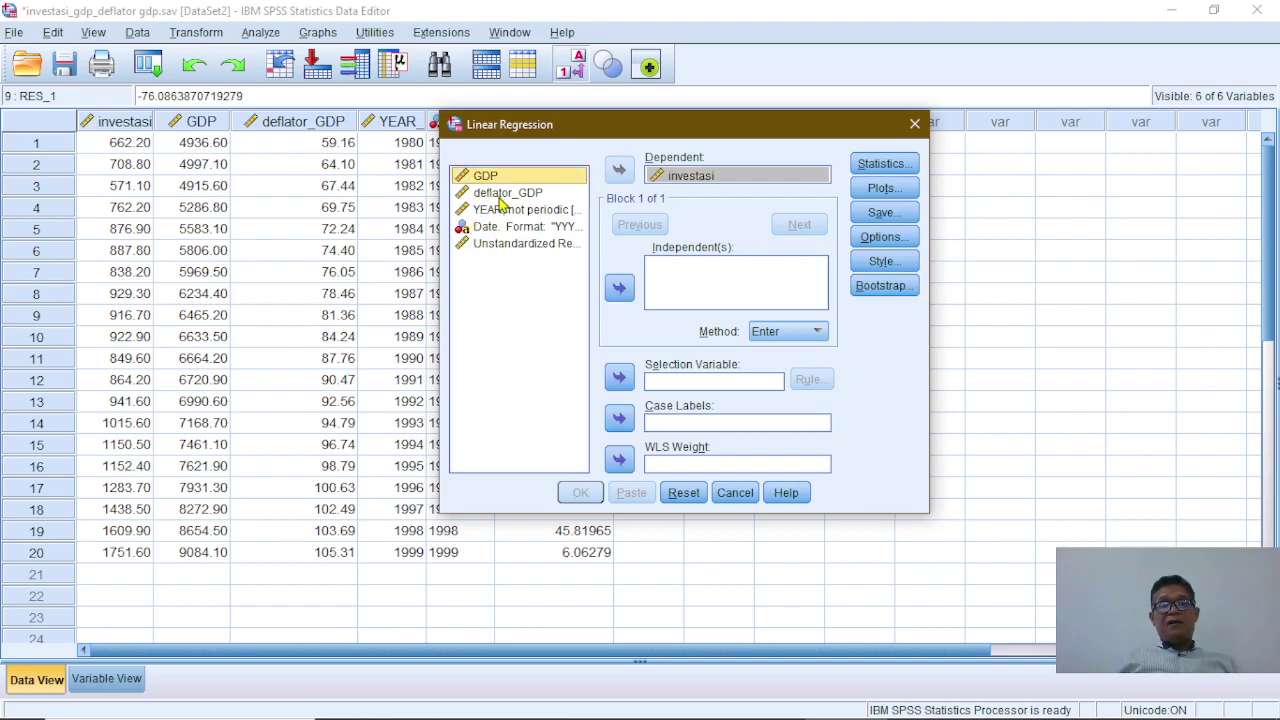
{"action": "left_click", "coordinate": [506, 195], "text": "shift"}
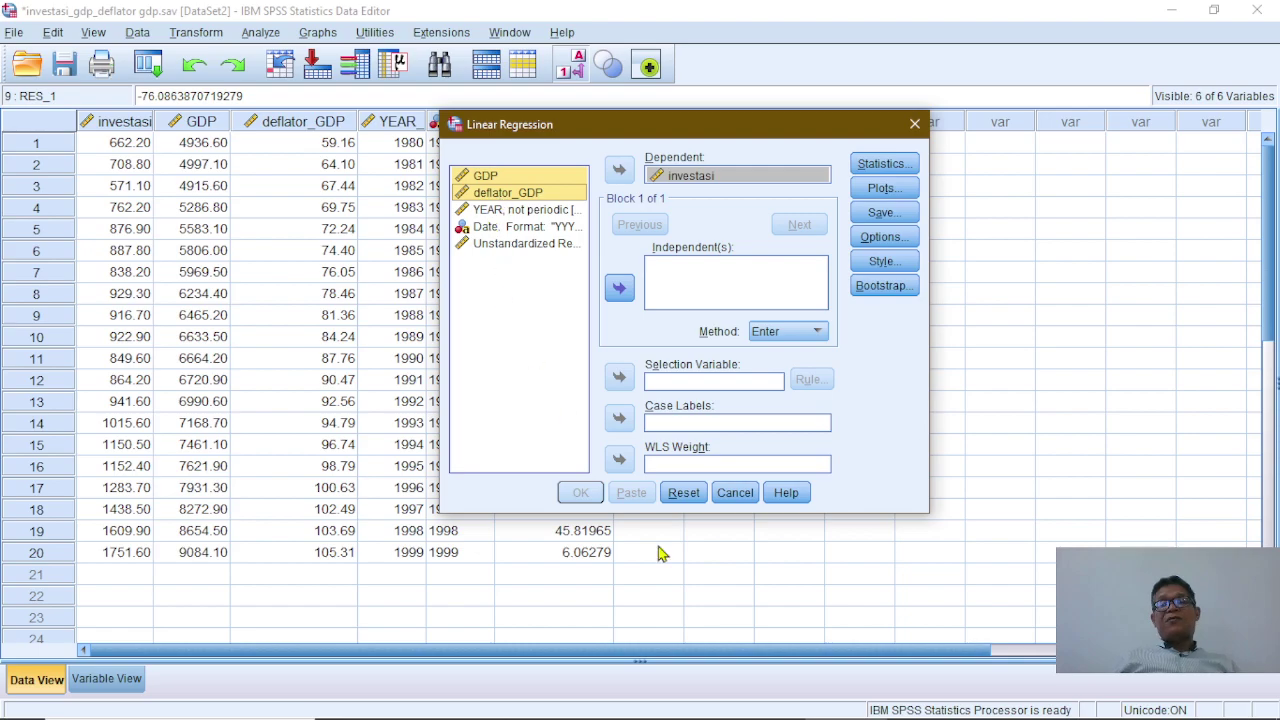
{"action": "left_click", "coordinate": [619, 288]}
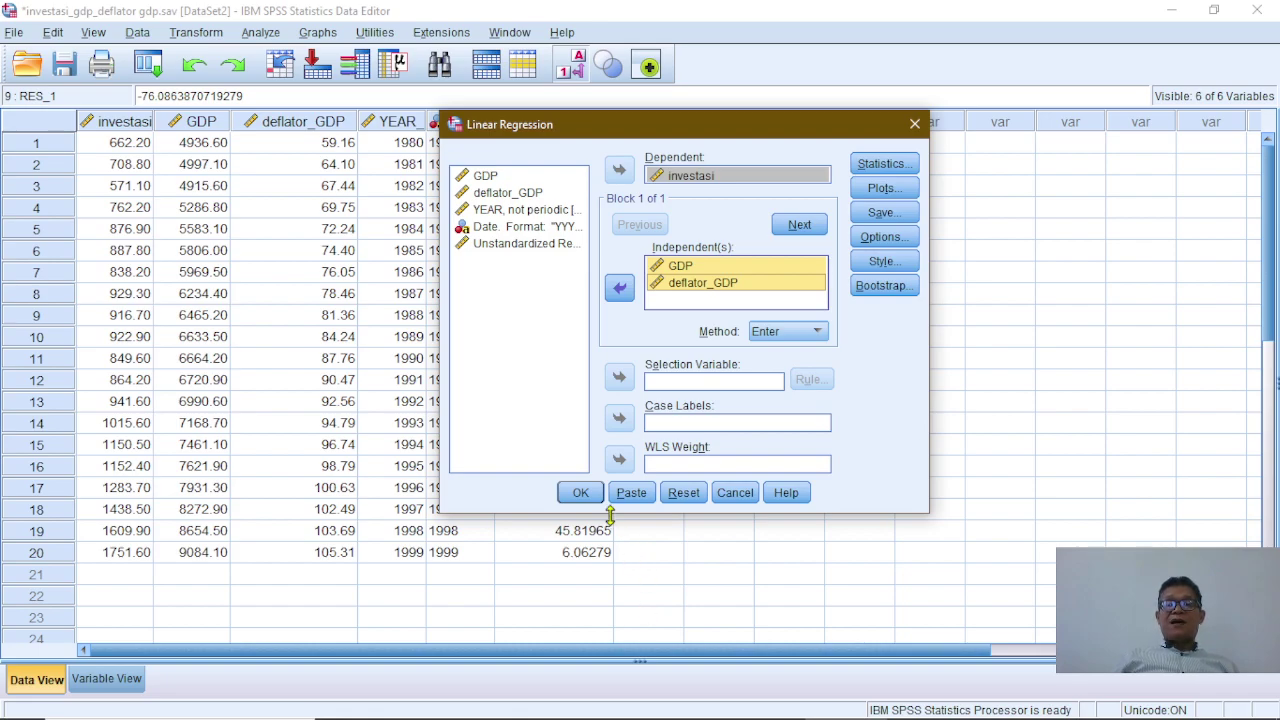
Add the Durbin-Watson residual statistic to the regression and run it
{"action": "left_click", "coordinate": [877, 164]}
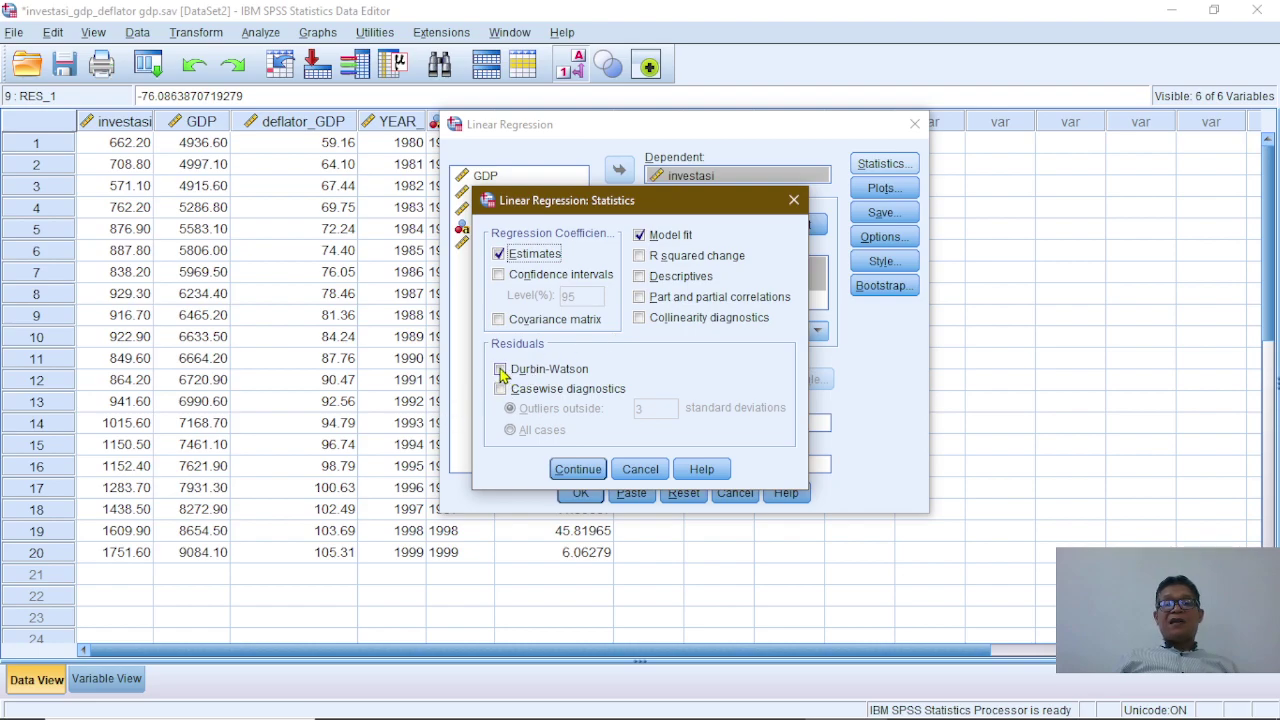
{"action": "left_click", "coordinate": [501, 370]}
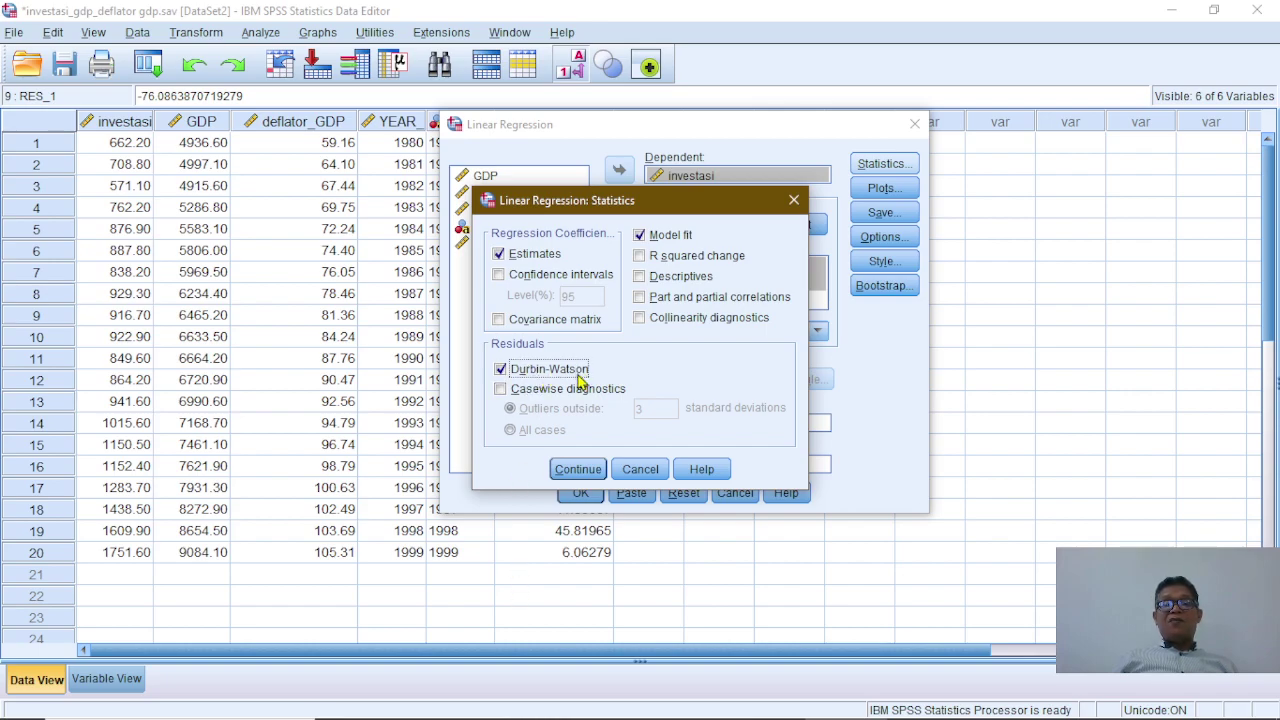
{"action": "left_click", "coordinate": [578, 470]}
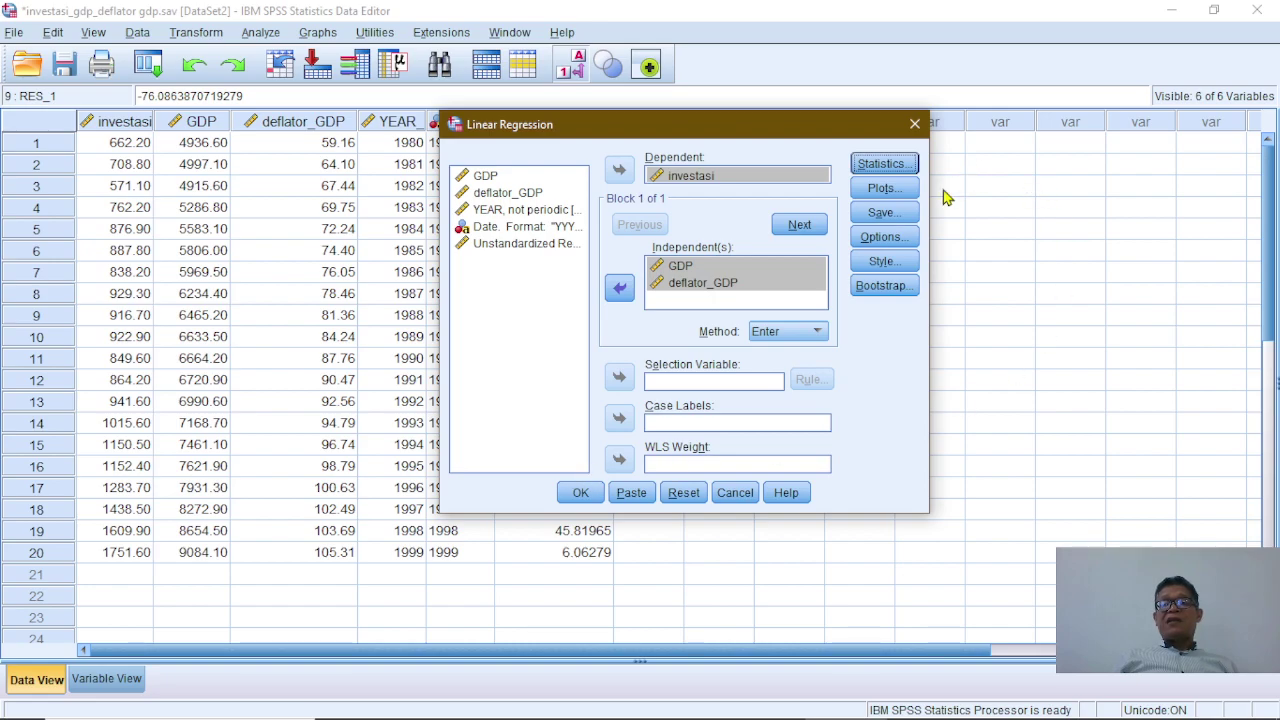
{"action": "left_click", "coordinate": [580, 494]}
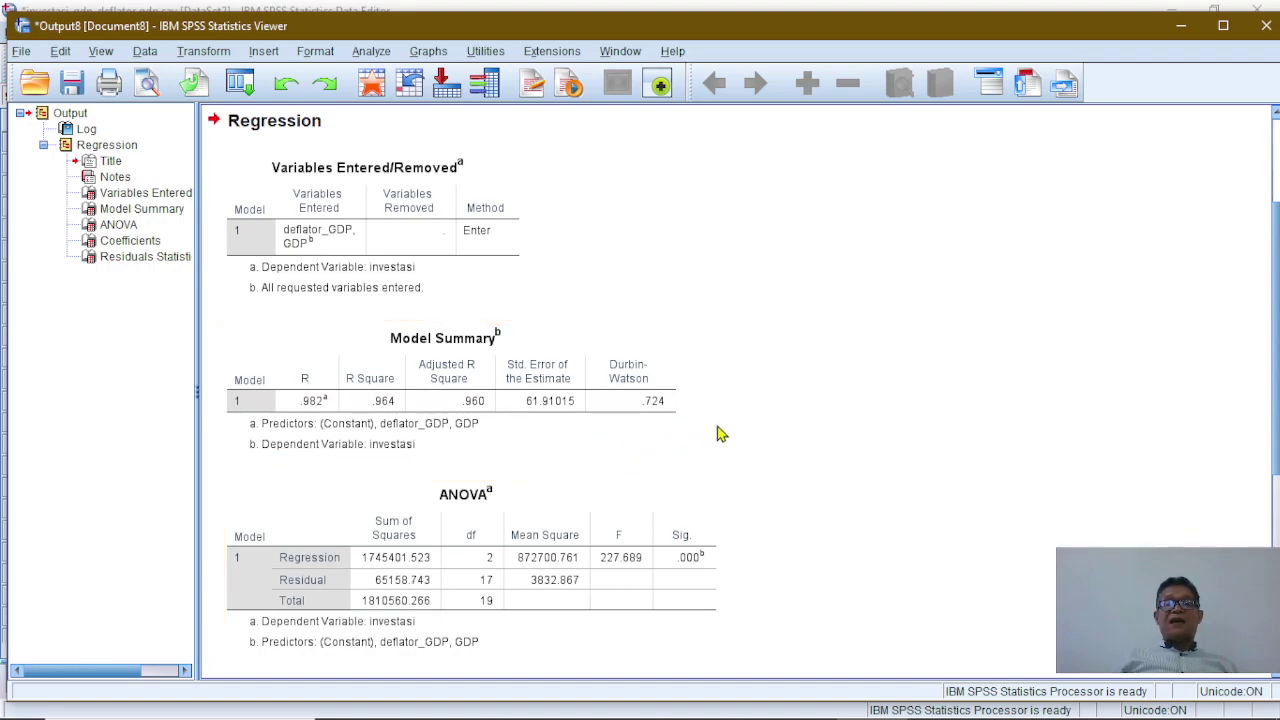
Examine the Durbin-Watson value in the Model Summary table and the GDP and deflator_GDP rows in the Coefficients table
{"action": "left_click", "coordinate": [649, 401]}
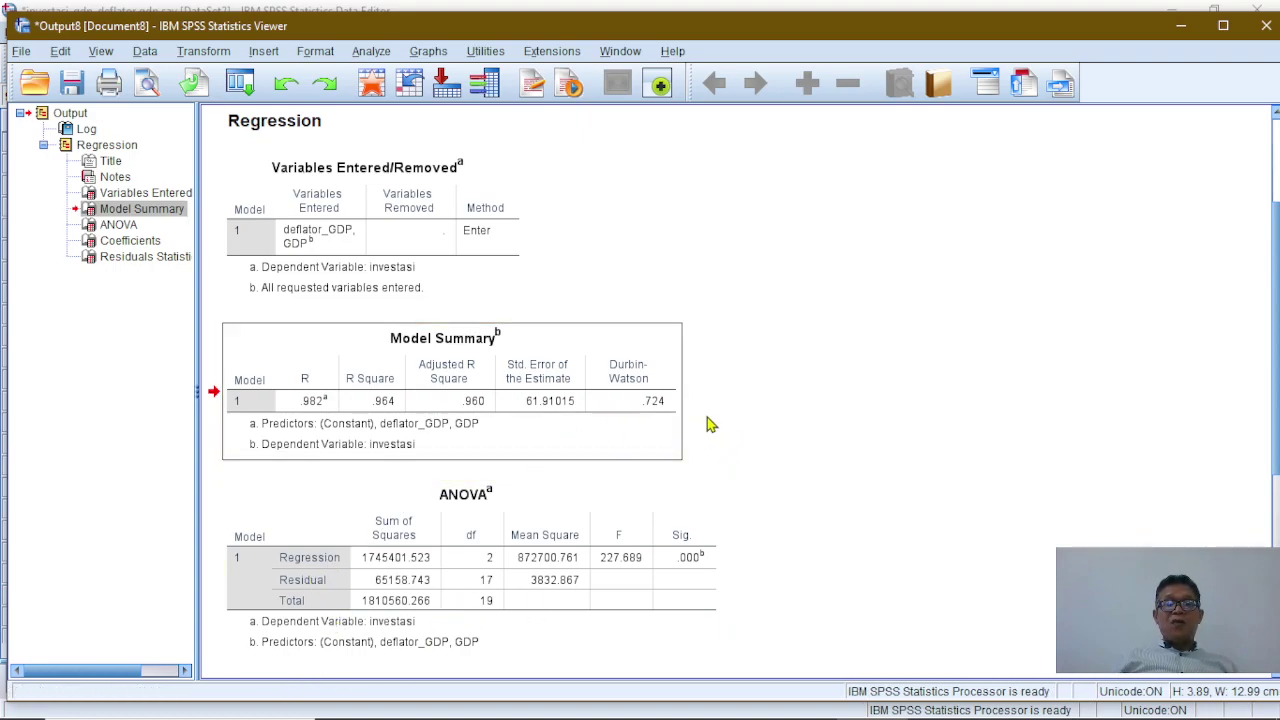
{"action": "scroll", "coordinate": [710, 426], "scroll_direction": "down", "scroll_amount": 3}
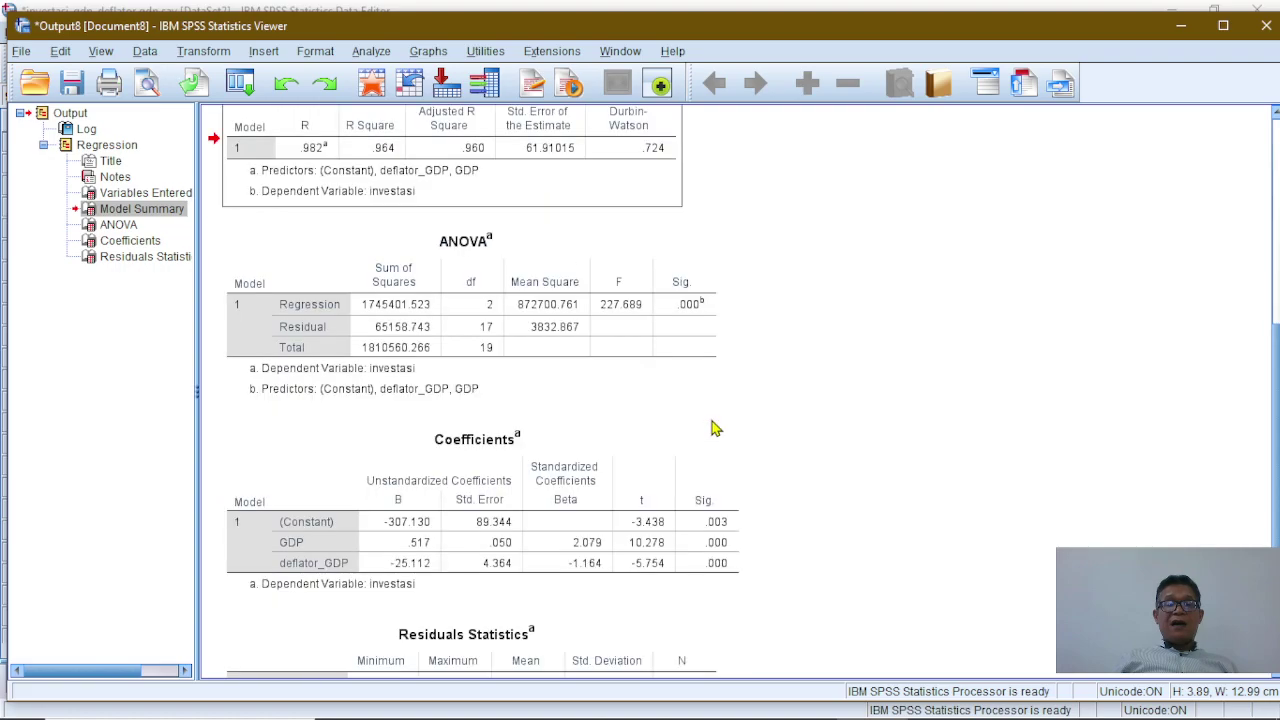
{"action": "left_click", "coordinate": [301, 556]}
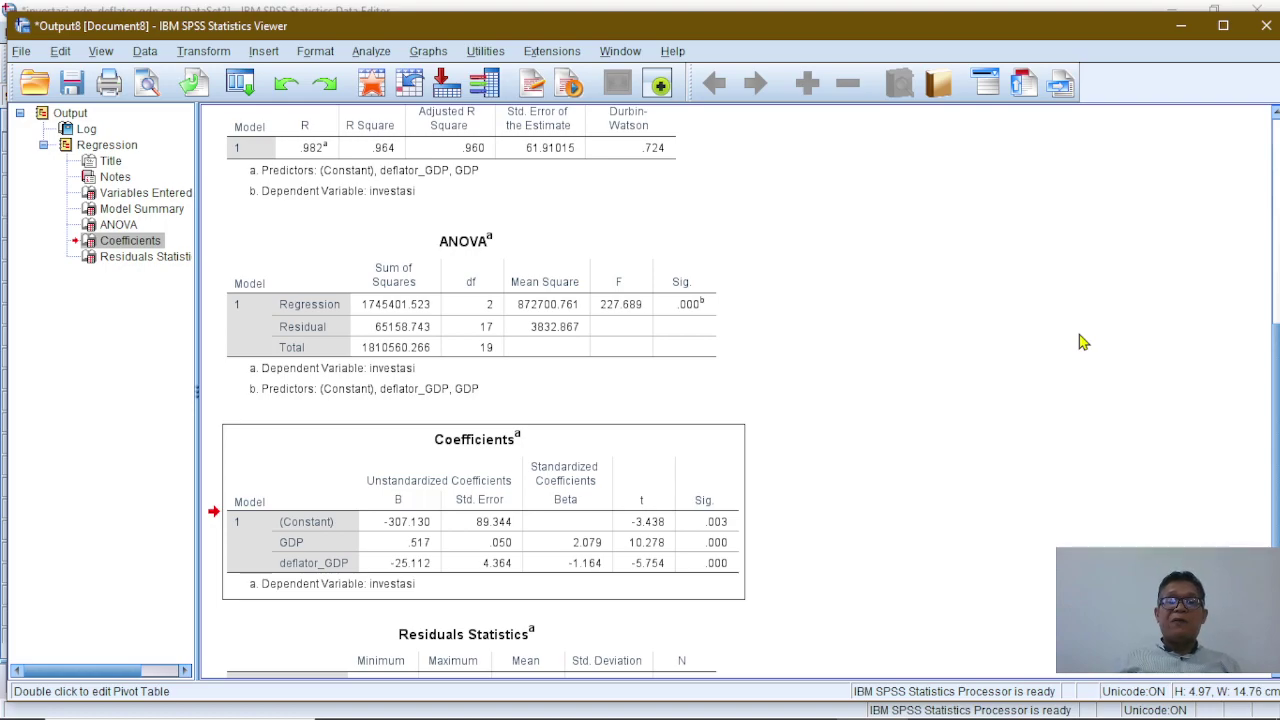
{"action": "scroll", "coordinate": [634, 163], "scroll_direction": "up", "scroll_amount": 3}
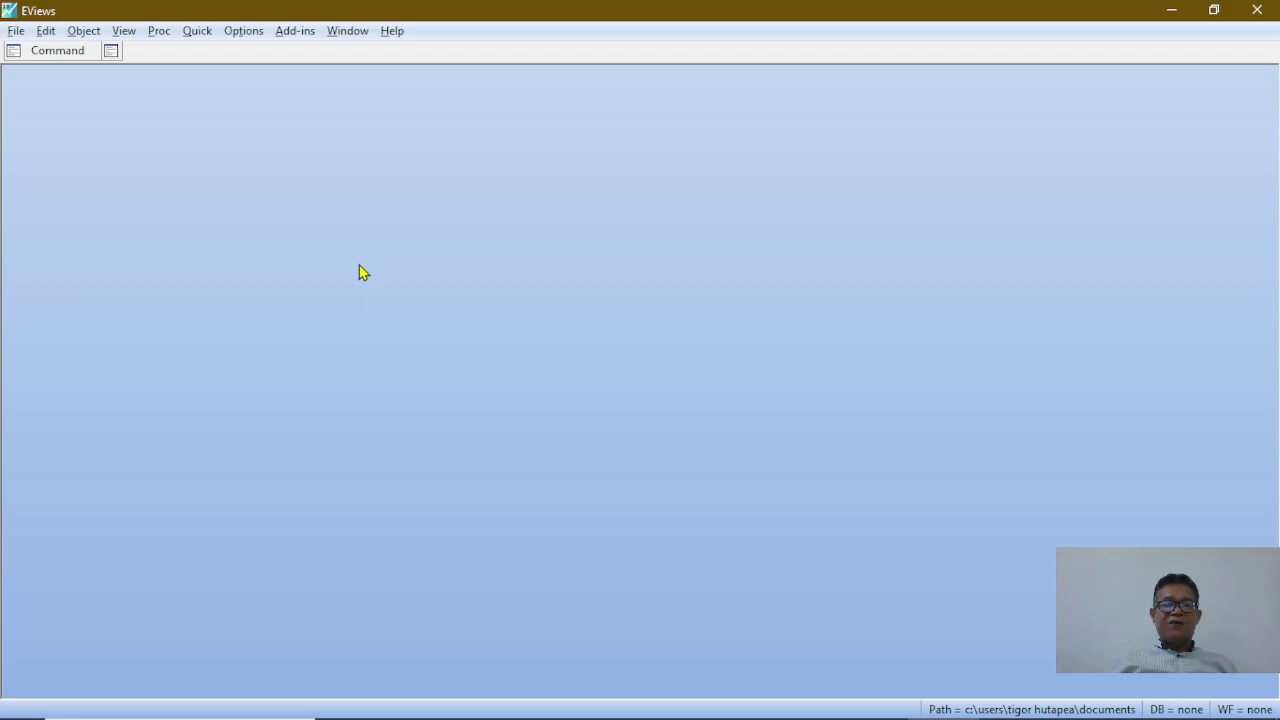
Switch to EViews, view its version information and close the notice
{"action": "left_click", "coordinate": [389, 31]}
{"action": "left_click", "coordinate": [418, 311]}
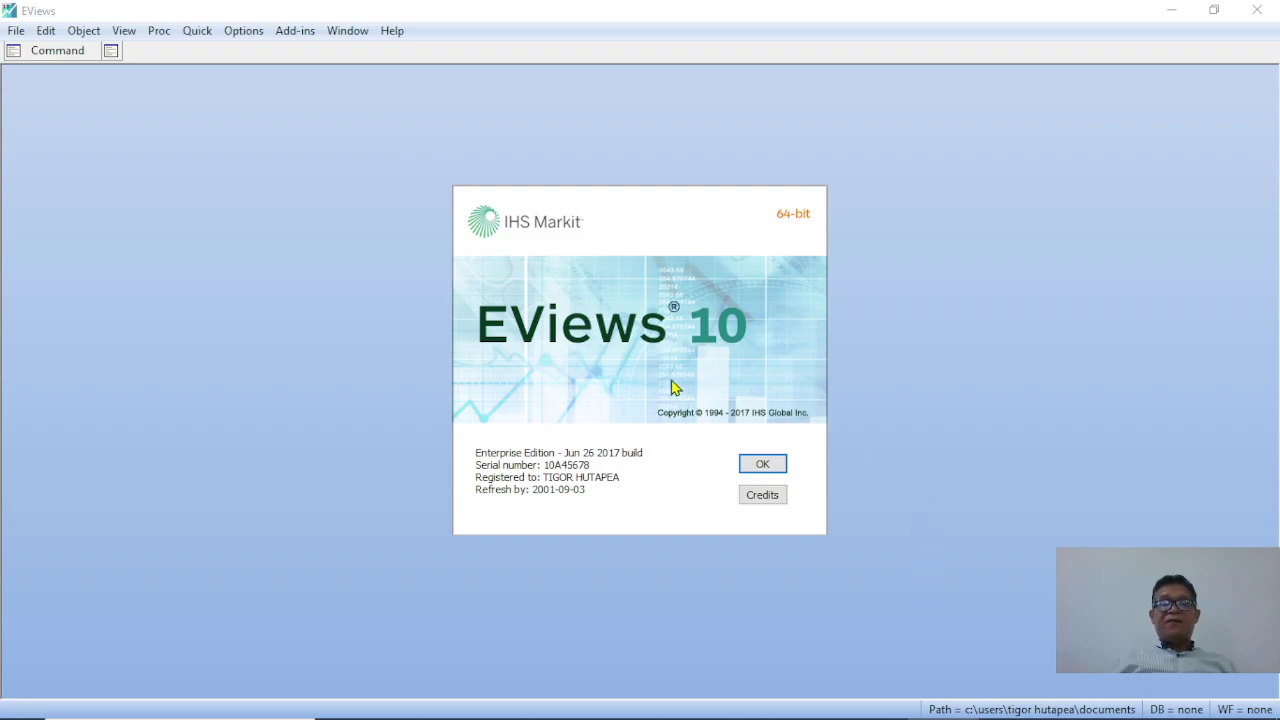
{"action": "left_click", "coordinate": [762, 466]}
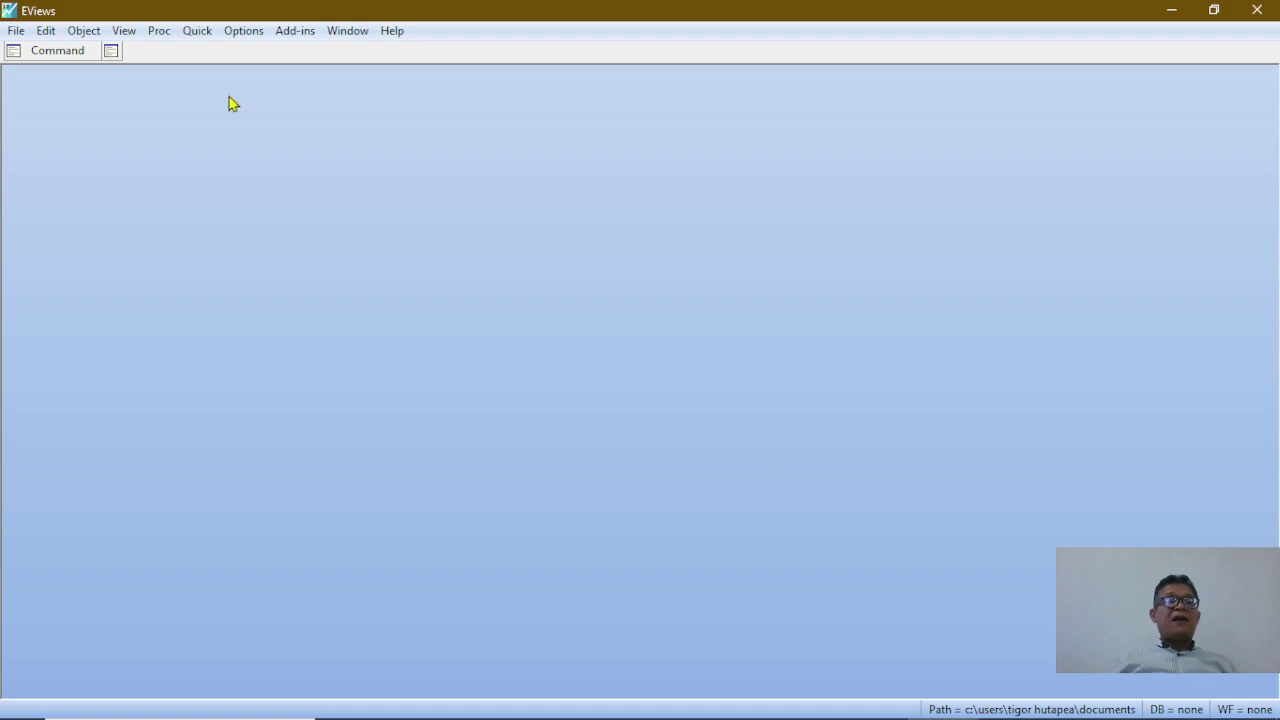
Open the recent workfile impor - gdp.wf1 and move its window to the upper corner of the workspace
{"action": "left_click", "coordinate": [15, 30]}
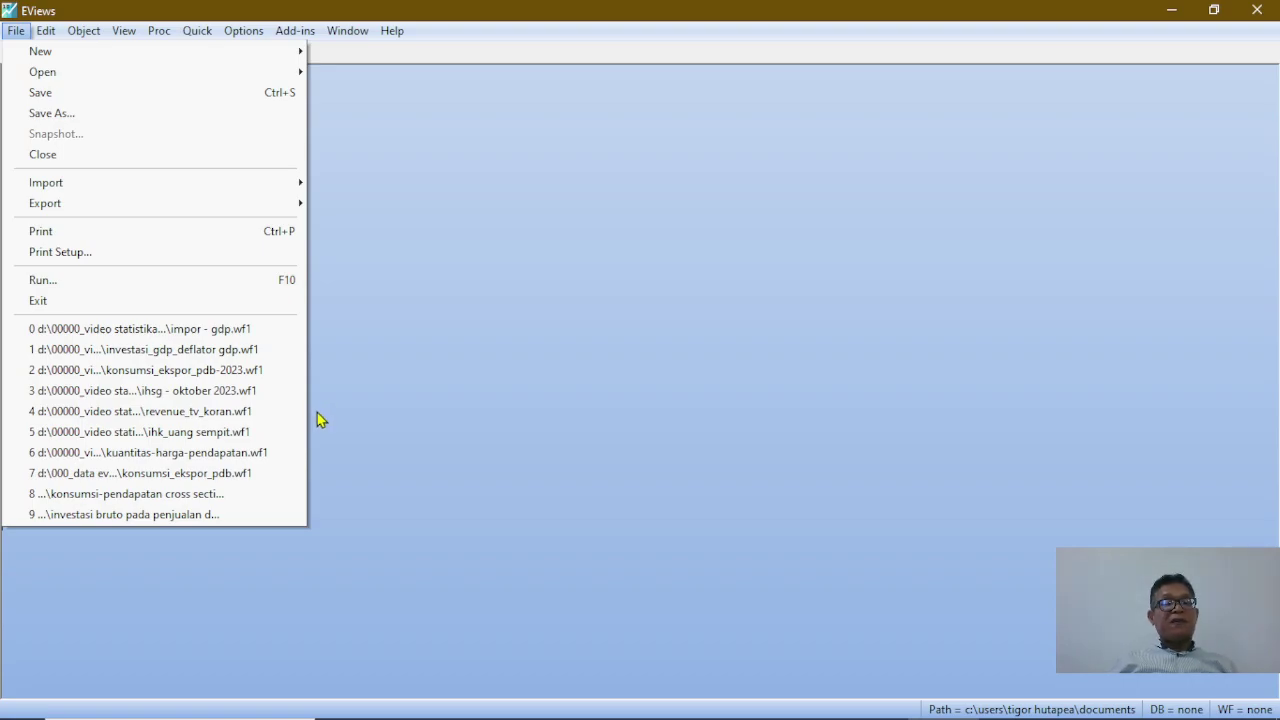
{"action": "left_click", "coordinate": [145, 332]}
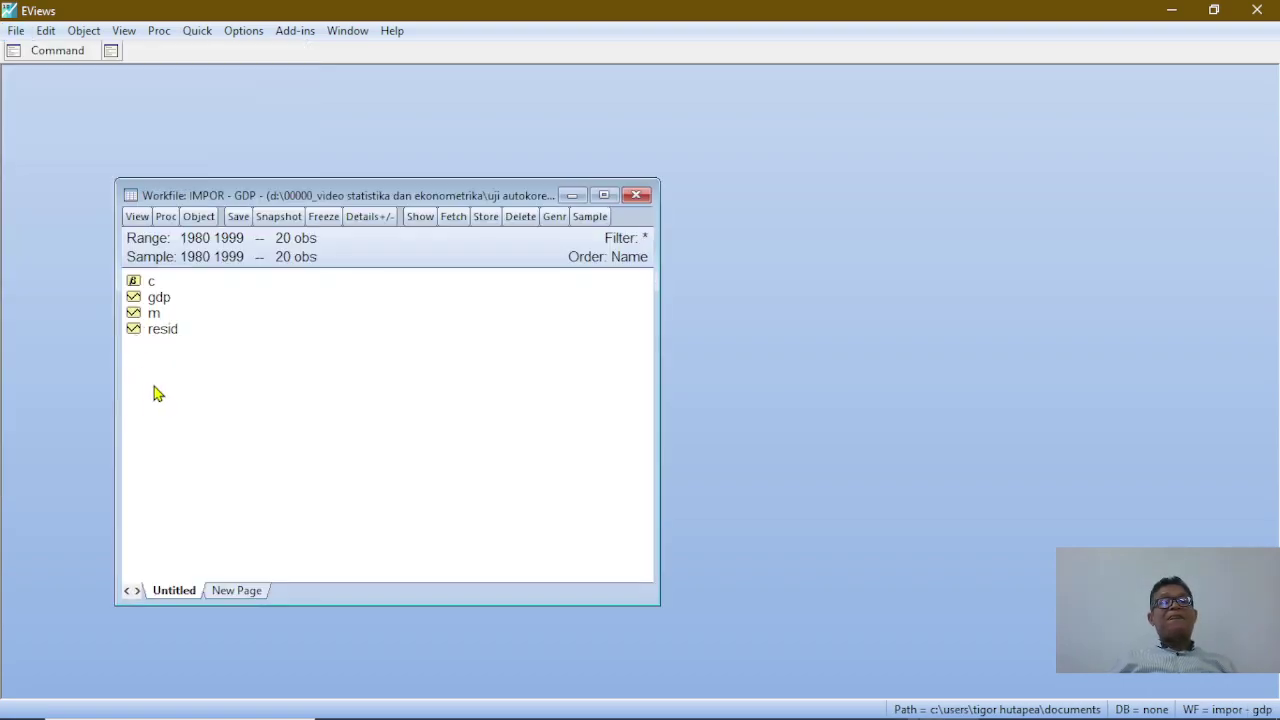
{"action": "left_click_drag", "start_coordinate": [295, 181], "coordinate": [209, 103]}
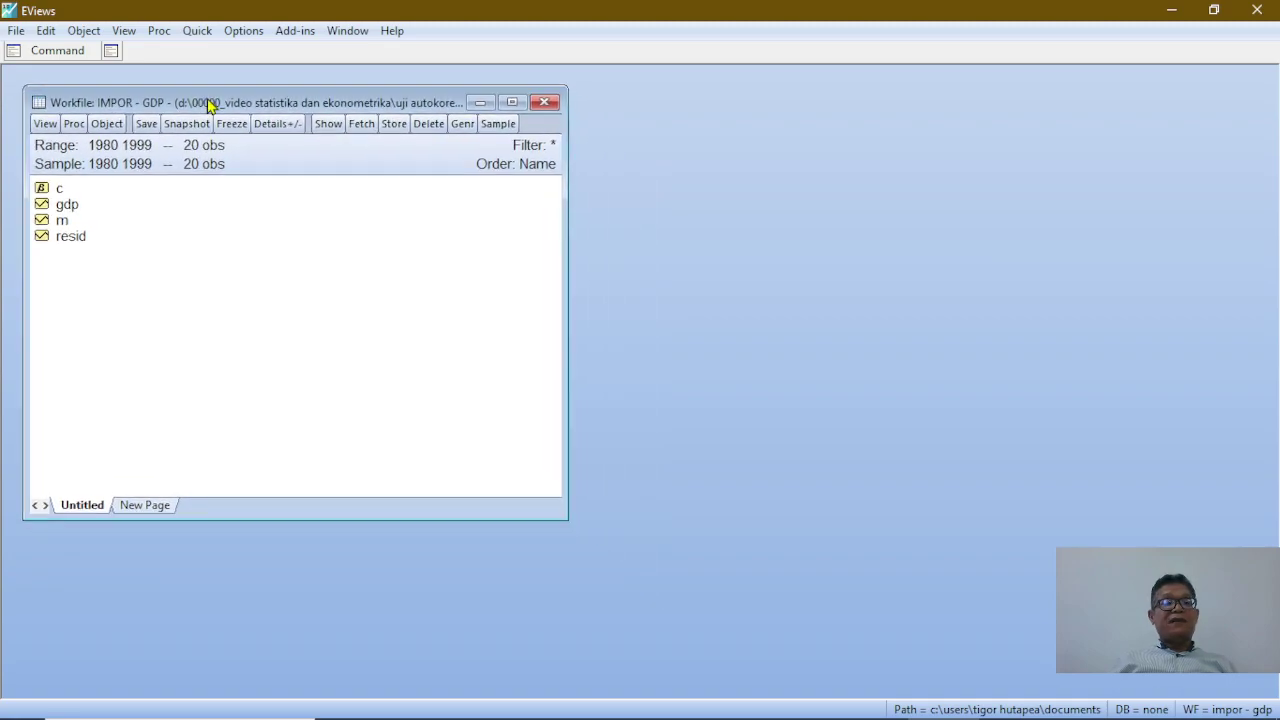
Show the m and gdp series together as a group to view their 1980–1999 data, and discard the untitled group
{"action": "left_click", "coordinate": [61, 224]}
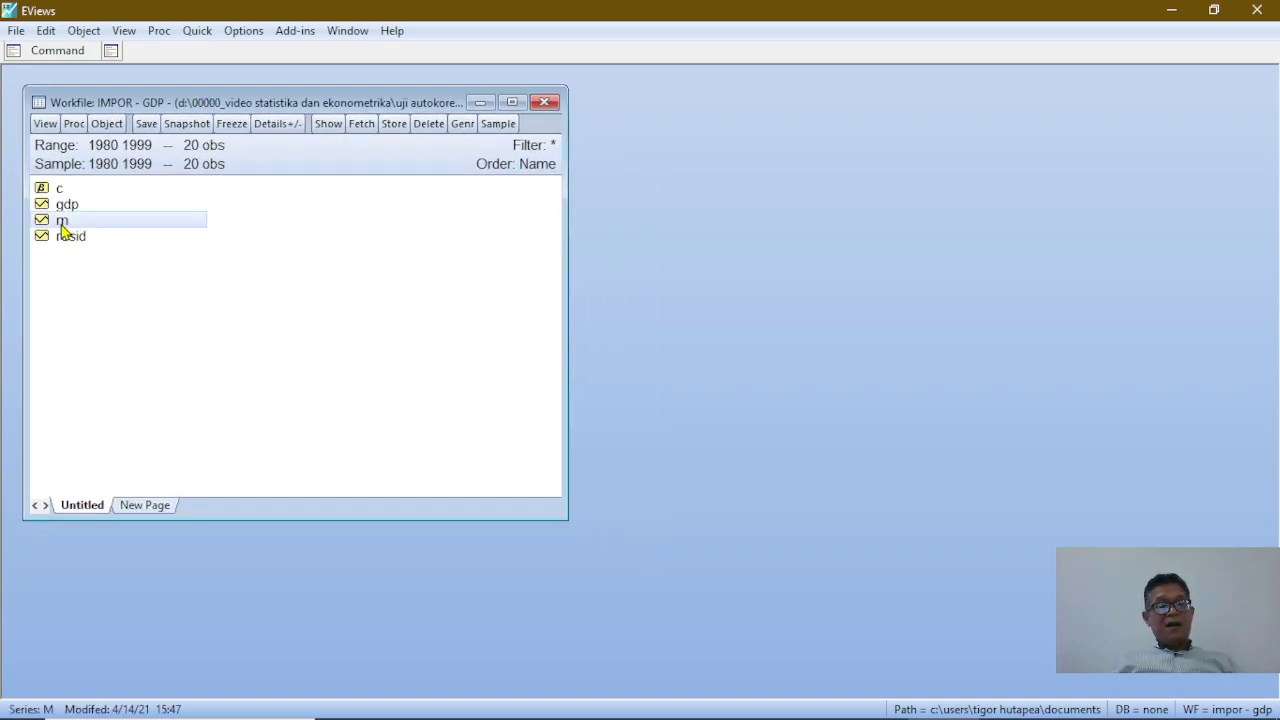
{"action": "left_click", "coordinate": [64, 206], "text": "ctrl"}
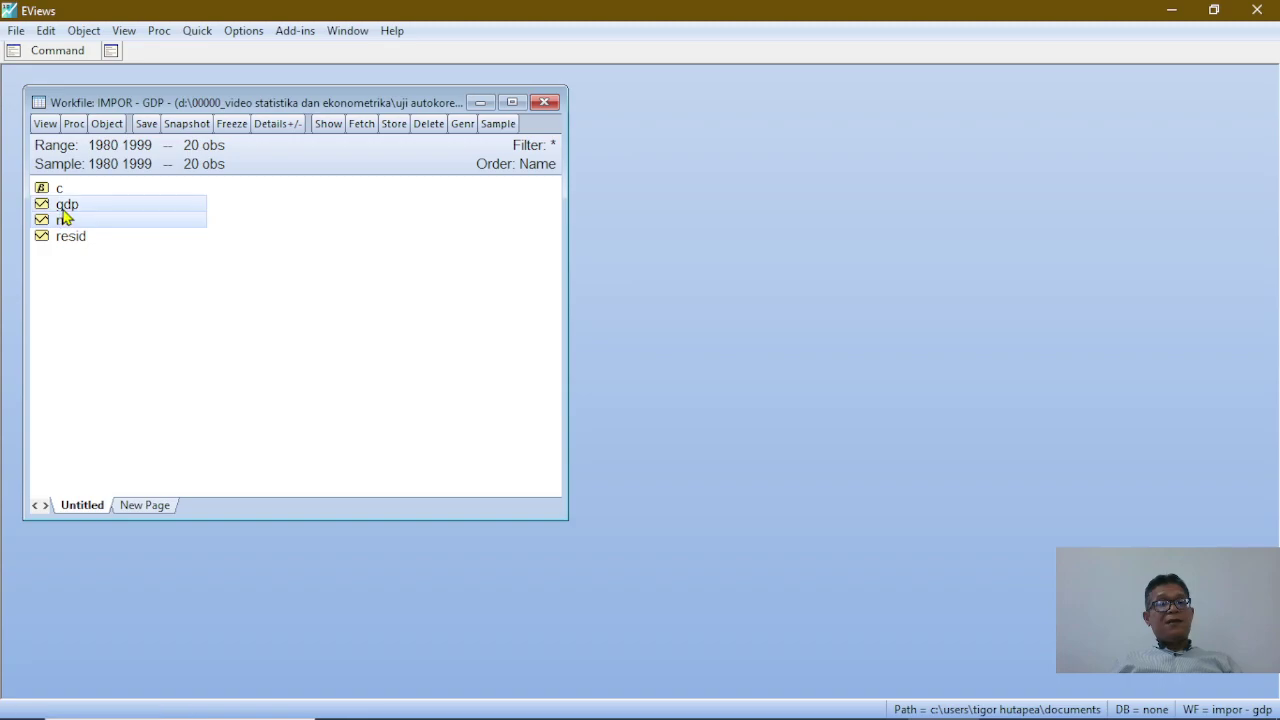
{"action": "left_click", "coordinate": [195, 32]}
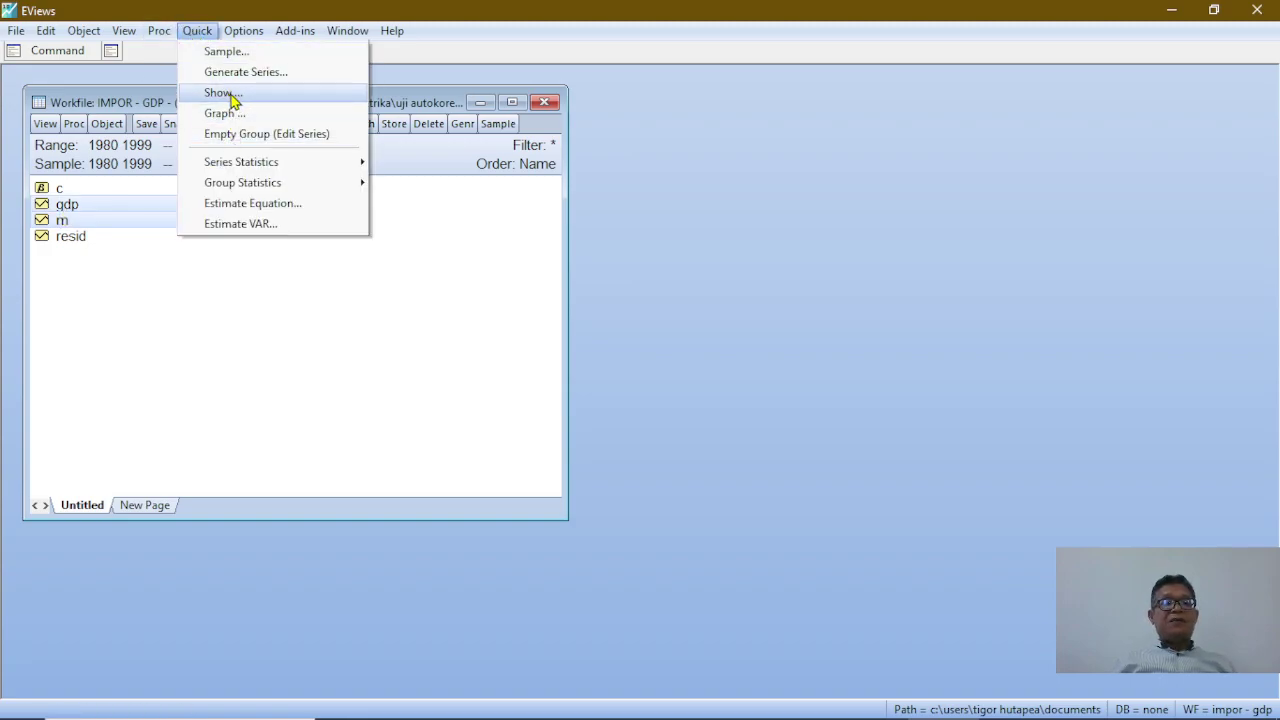
{"action": "left_click", "coordinate": [222, 93]}
{"action": "left_click", "coordinate": [748, 421]}
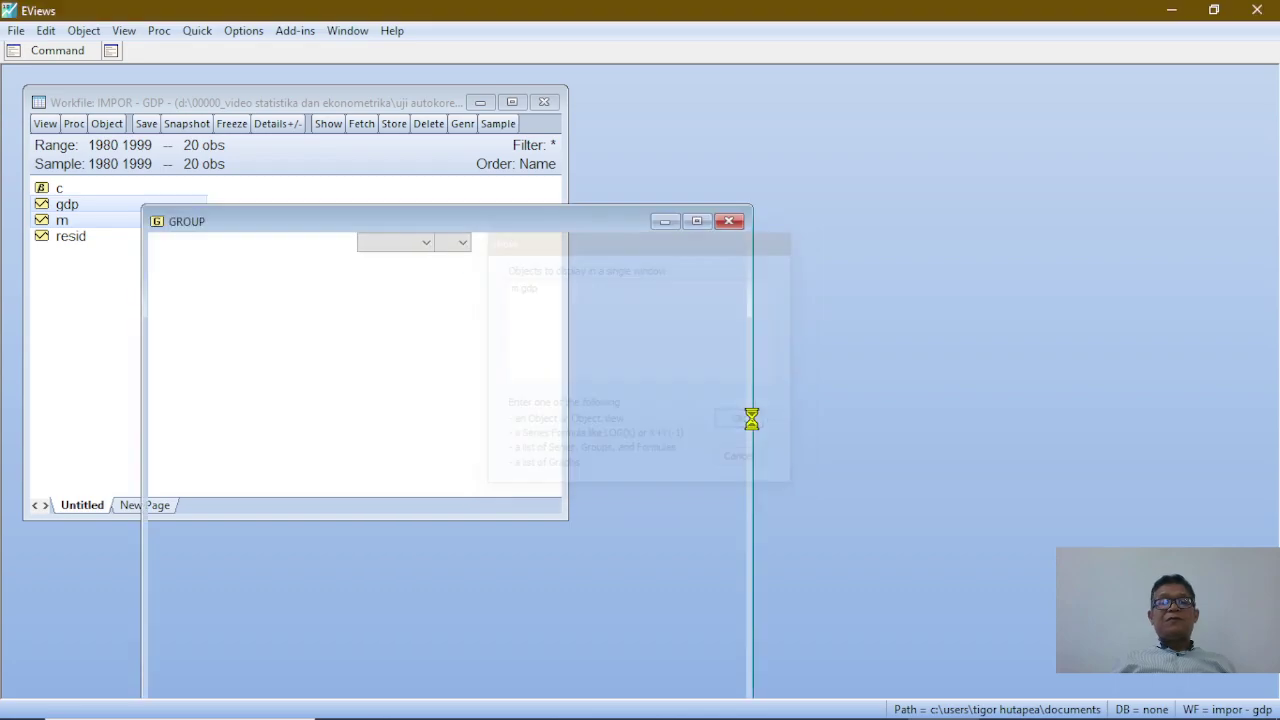
{"action": "left_click", "coordinate": [697, 222]}
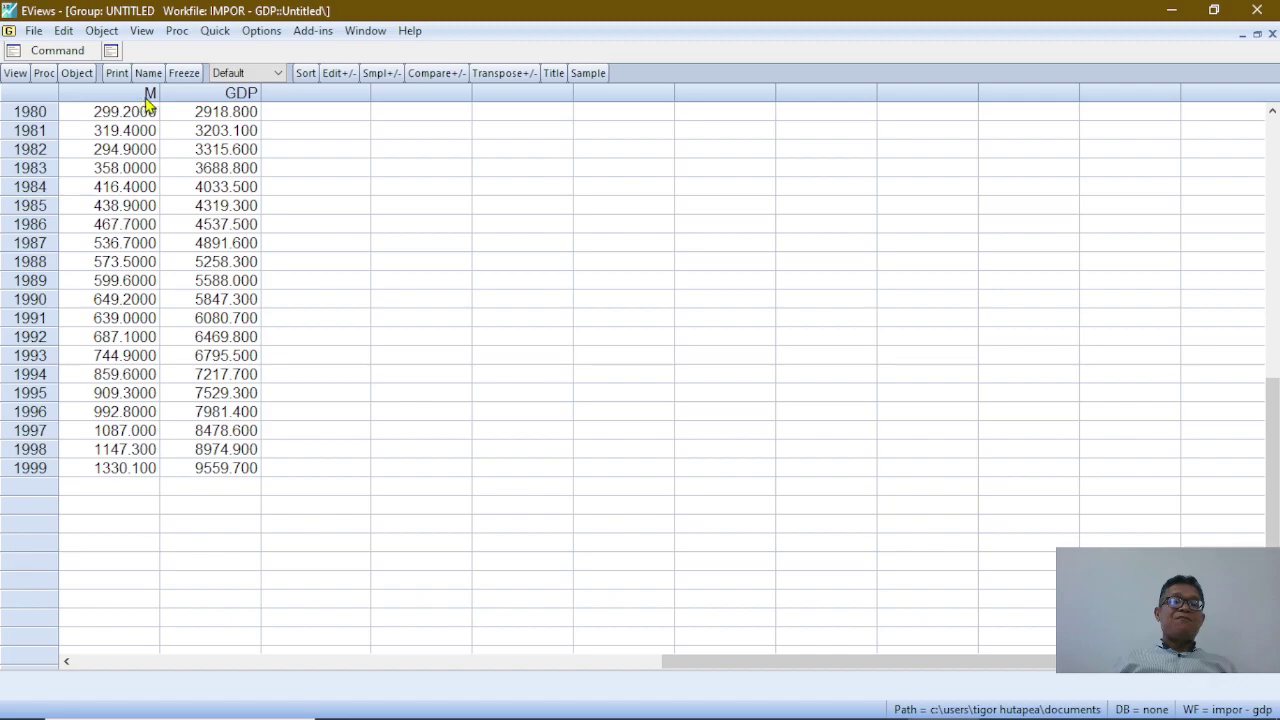
{"action": "left_click", "coordinate": [1257, 33]}
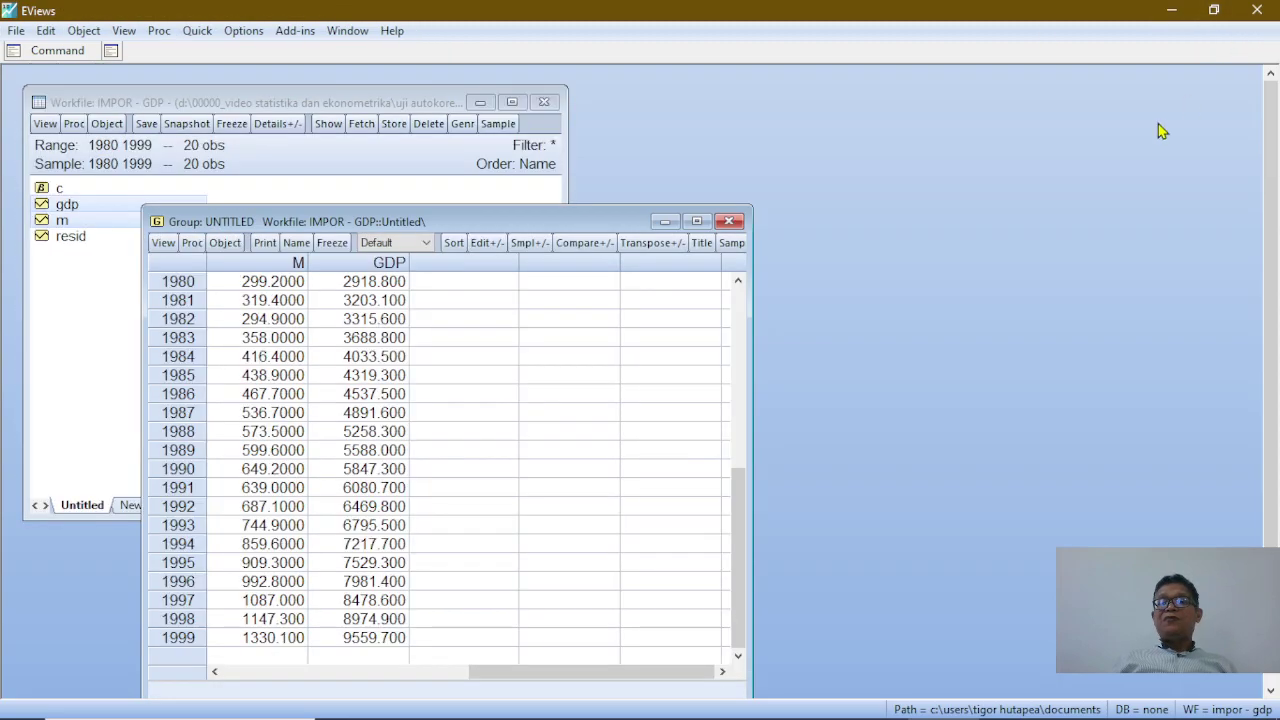
{"action": "left_click", "coordinate": [729, 221]}
{"action": "left_click", "coordinate": [595, 404]}
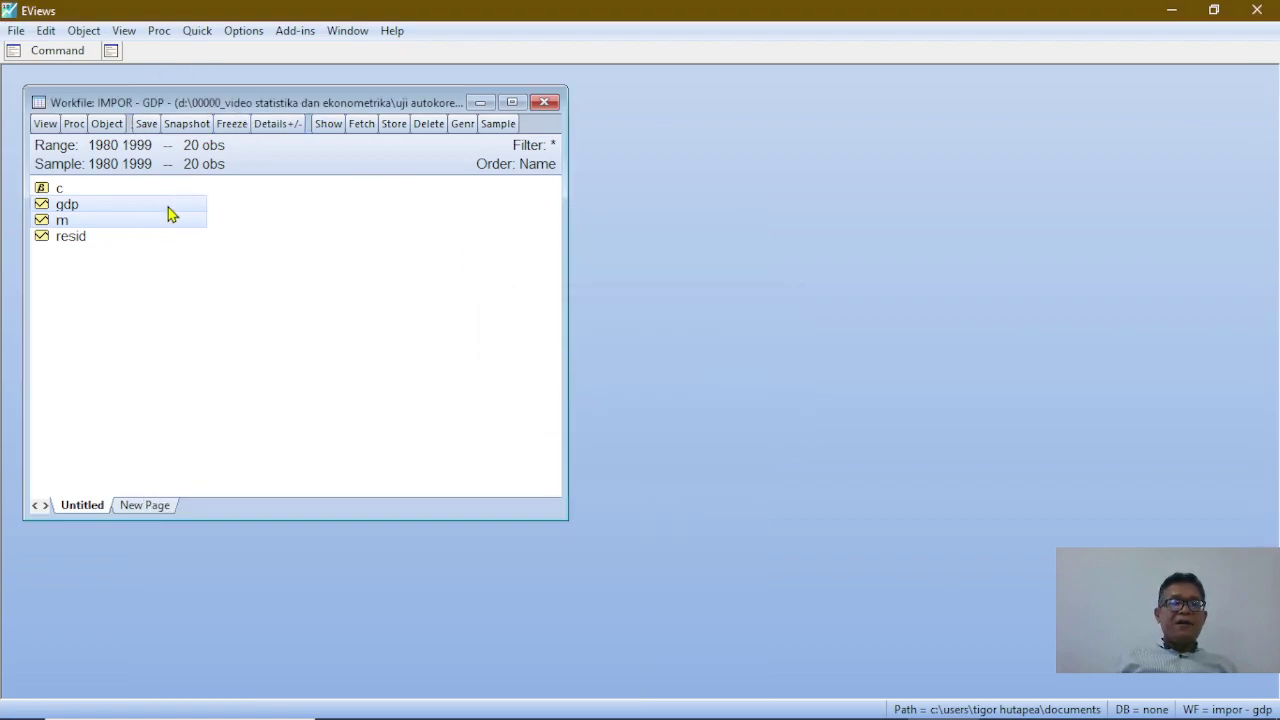
Estimate the least squares equation "m c gdp" over the 1980 1999 sample
{"action": "left_click", "coordinate": [199, 32]}
{"action": "left_click", "coordinate": [253, 203]}
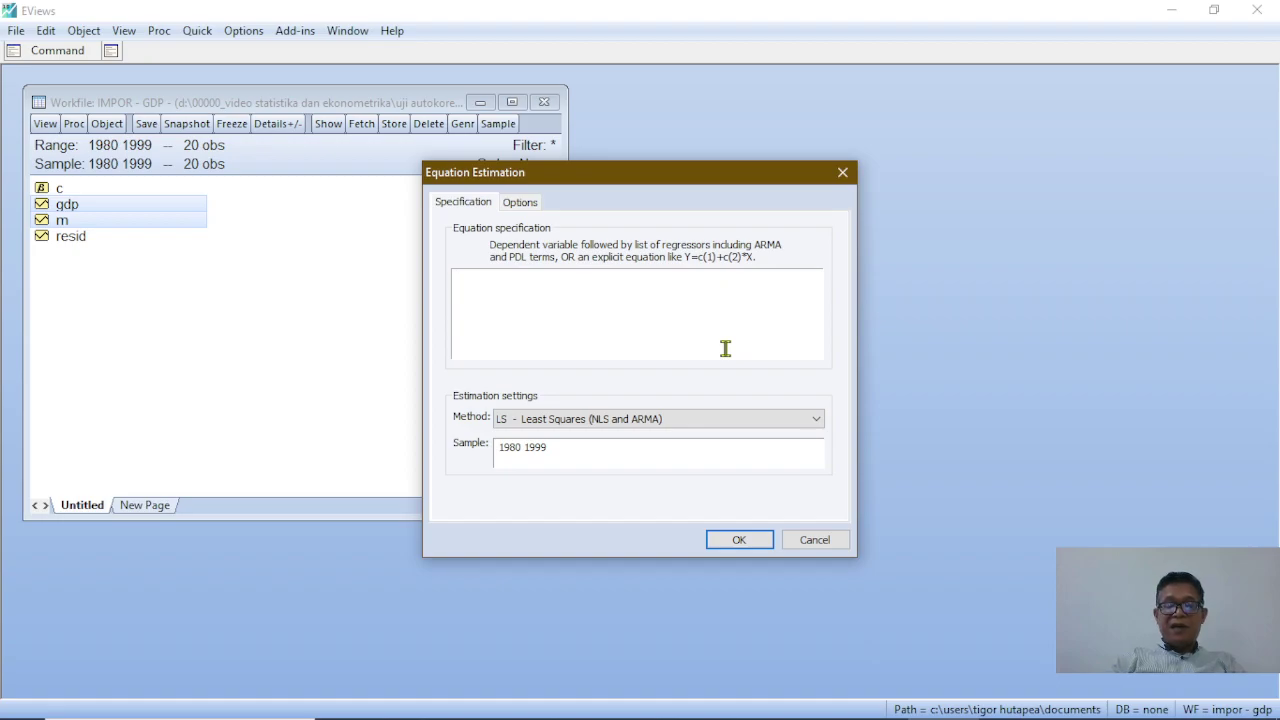
{"action": "type", "text": "m c gdp"}
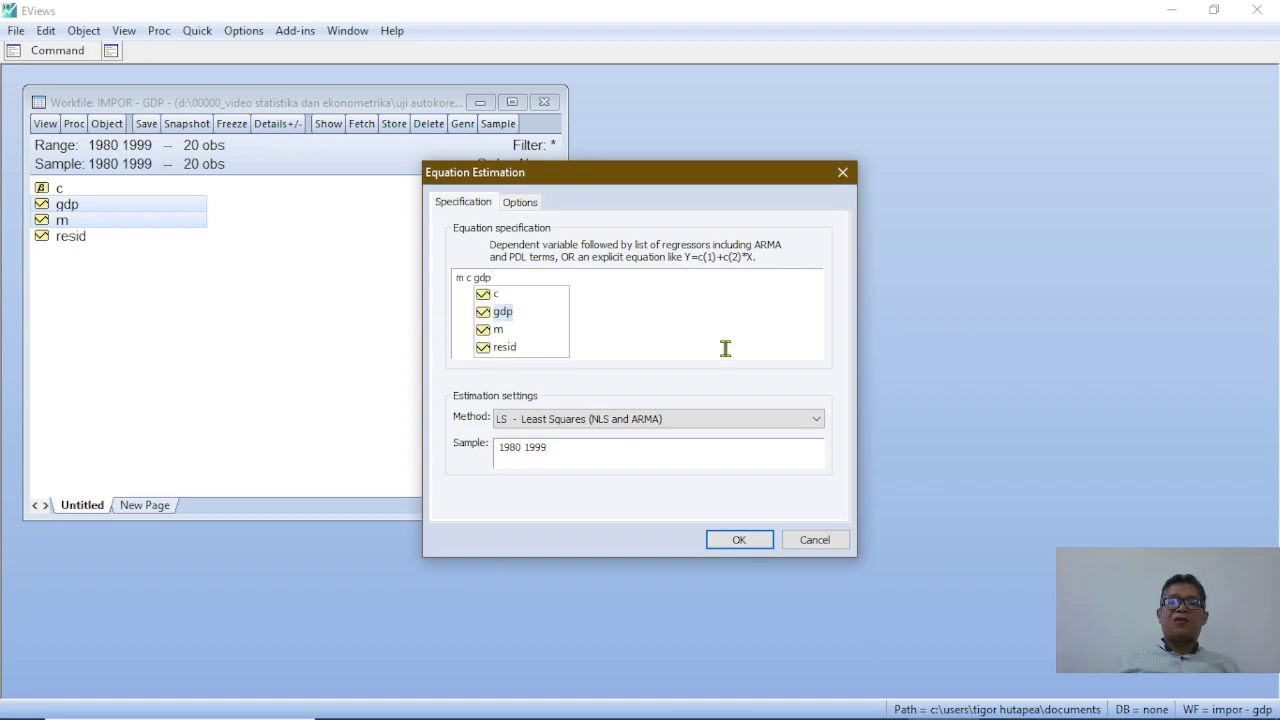
{"action": "left_click", "coordinate": [735, 541]}
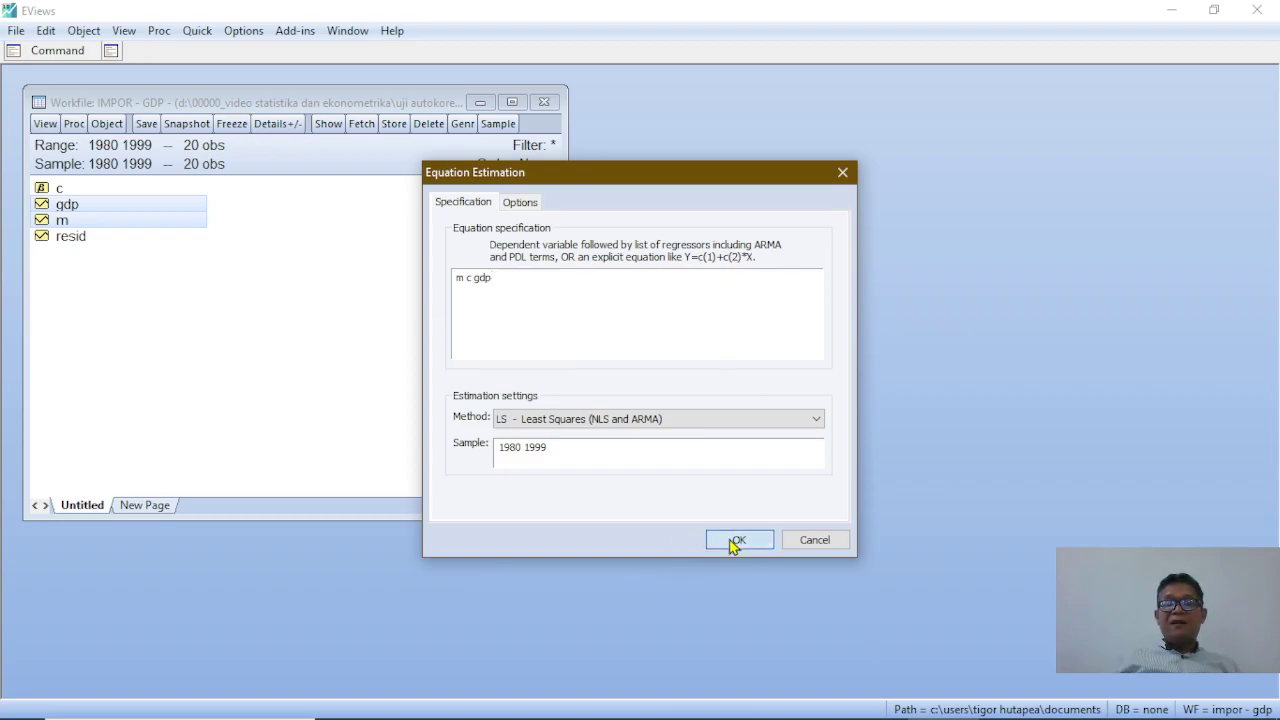
{"action": "left_click_drag", "start_coordinate": [563, 246], "coordinate": [638, 142]}
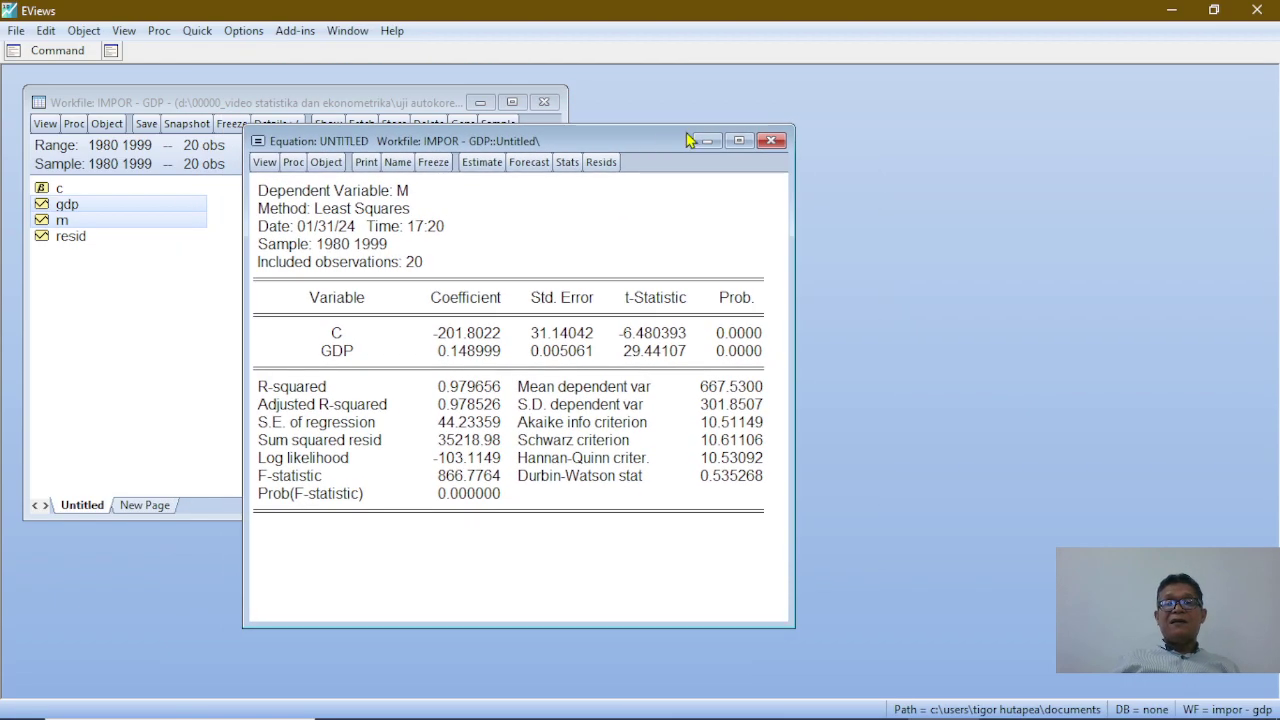
Examine the coefficients and Durbin-Watson statistic in the regression output, and delete the untitled equation
{"action": "left_click", "coordinate": [739, 141]}
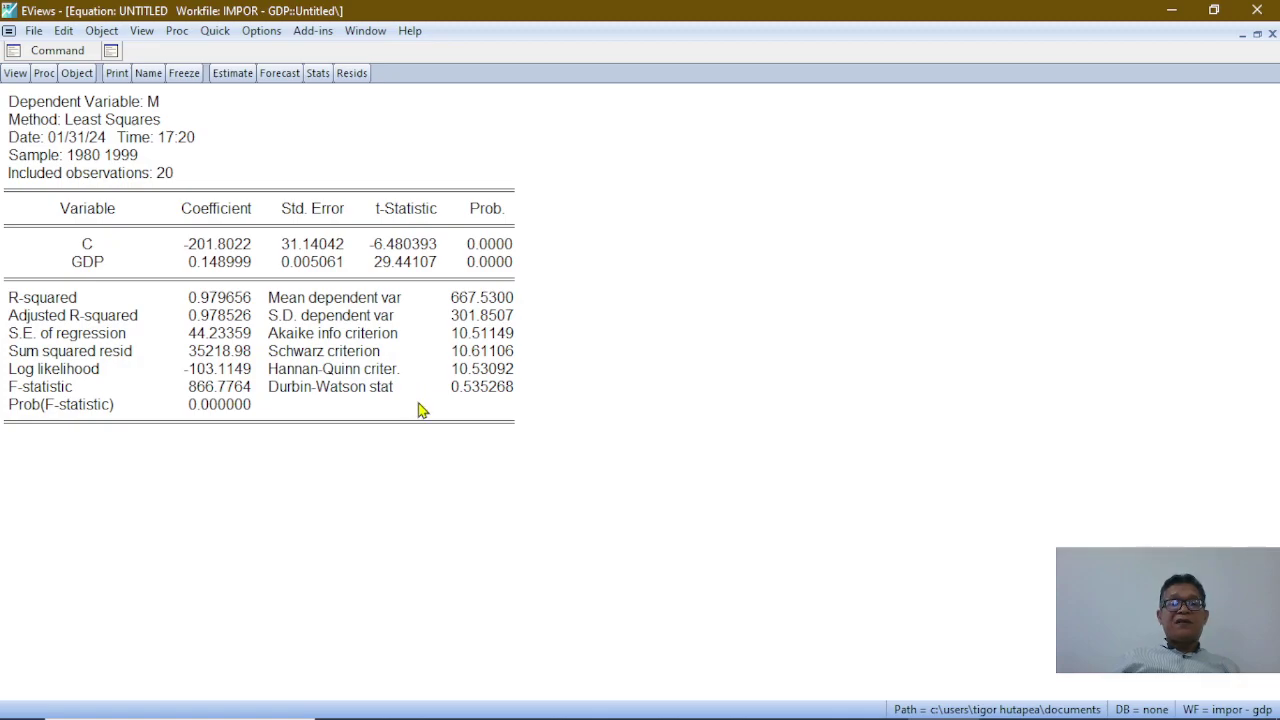
{"action": "left_click", "coordinate": [1257, 36]}
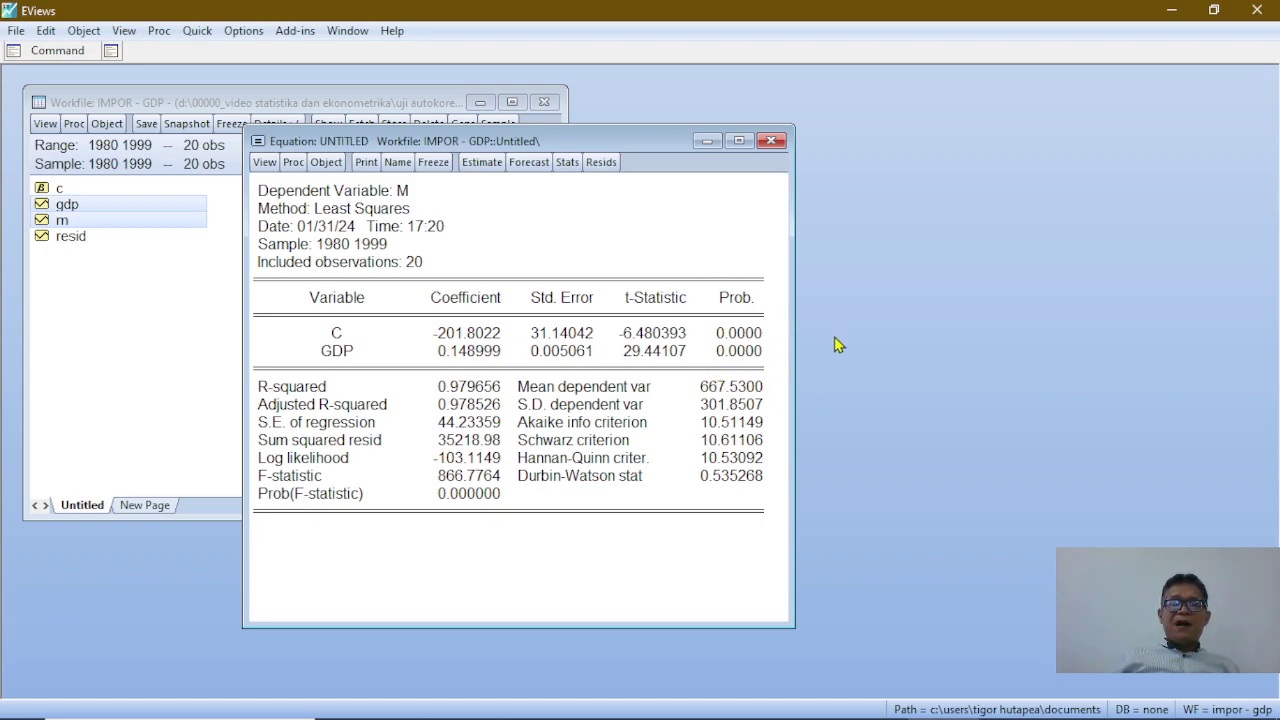
{"action": "left_click_drag", "start_coordinate": [600, 138], "coordinate": [736, 90]}
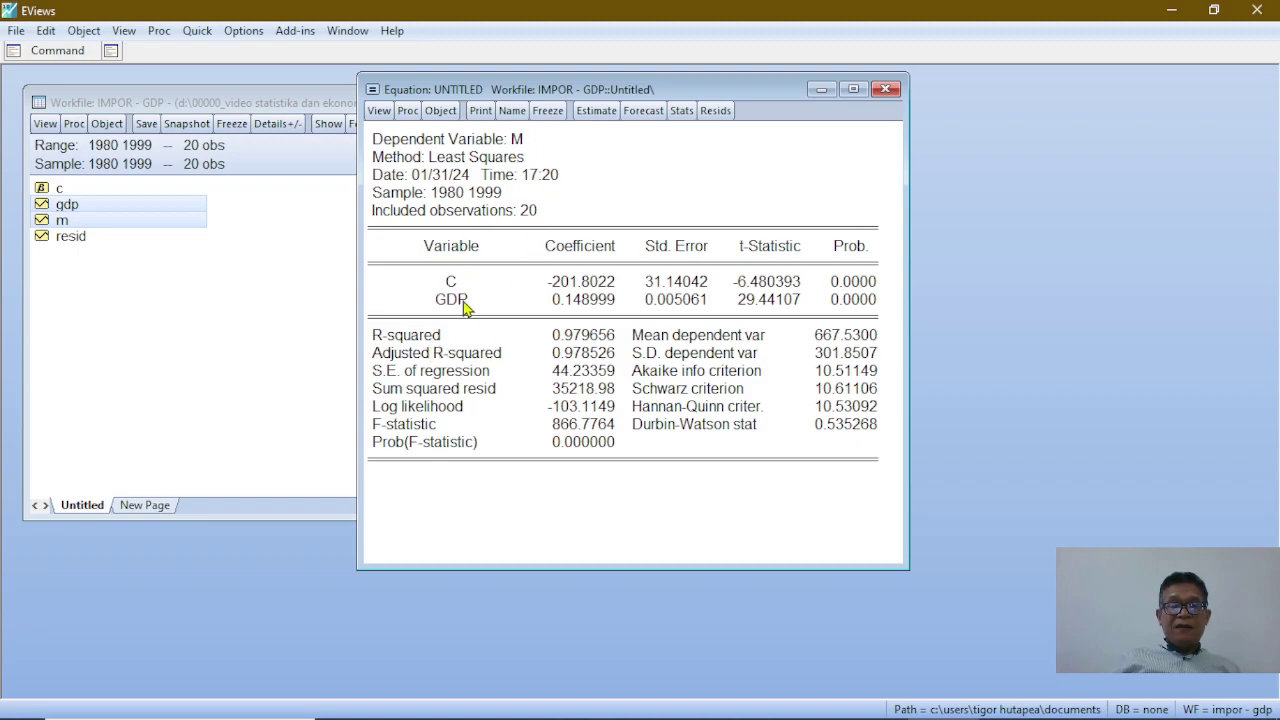
{"action": "left_click", "coordinate": [886, 90]}
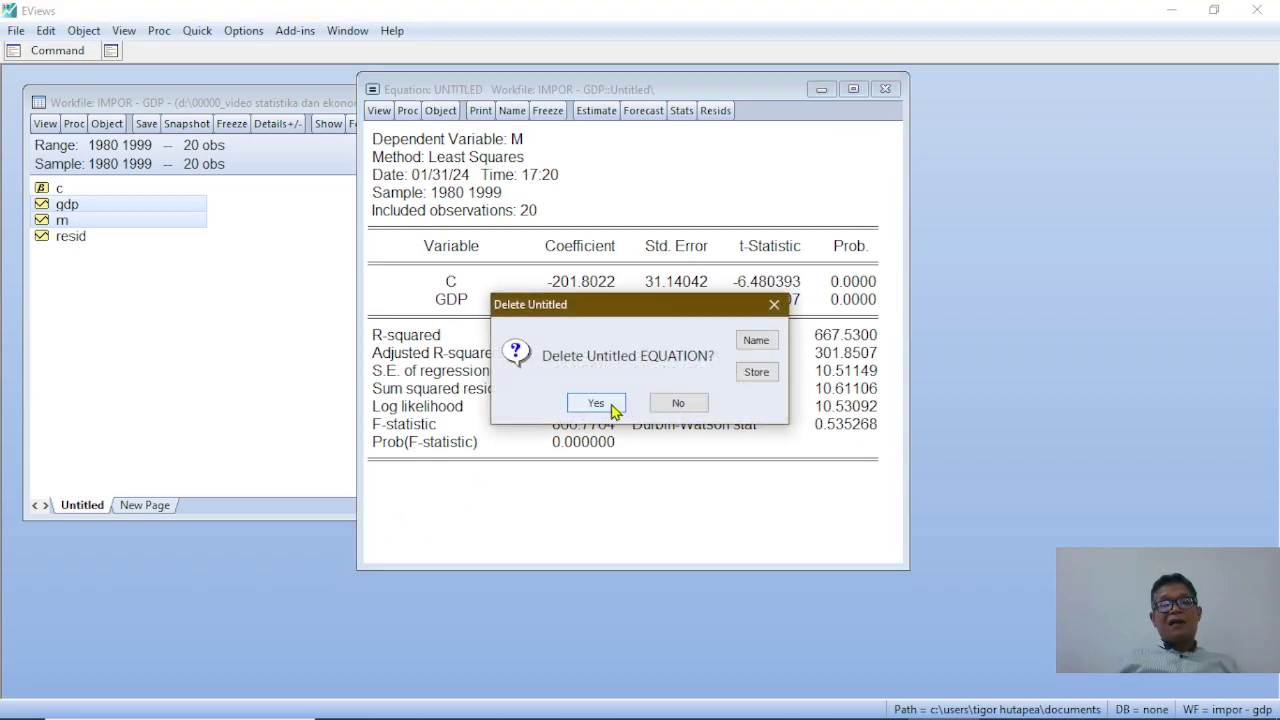
{"action": "left_click", "coordinate": [596, 403]}
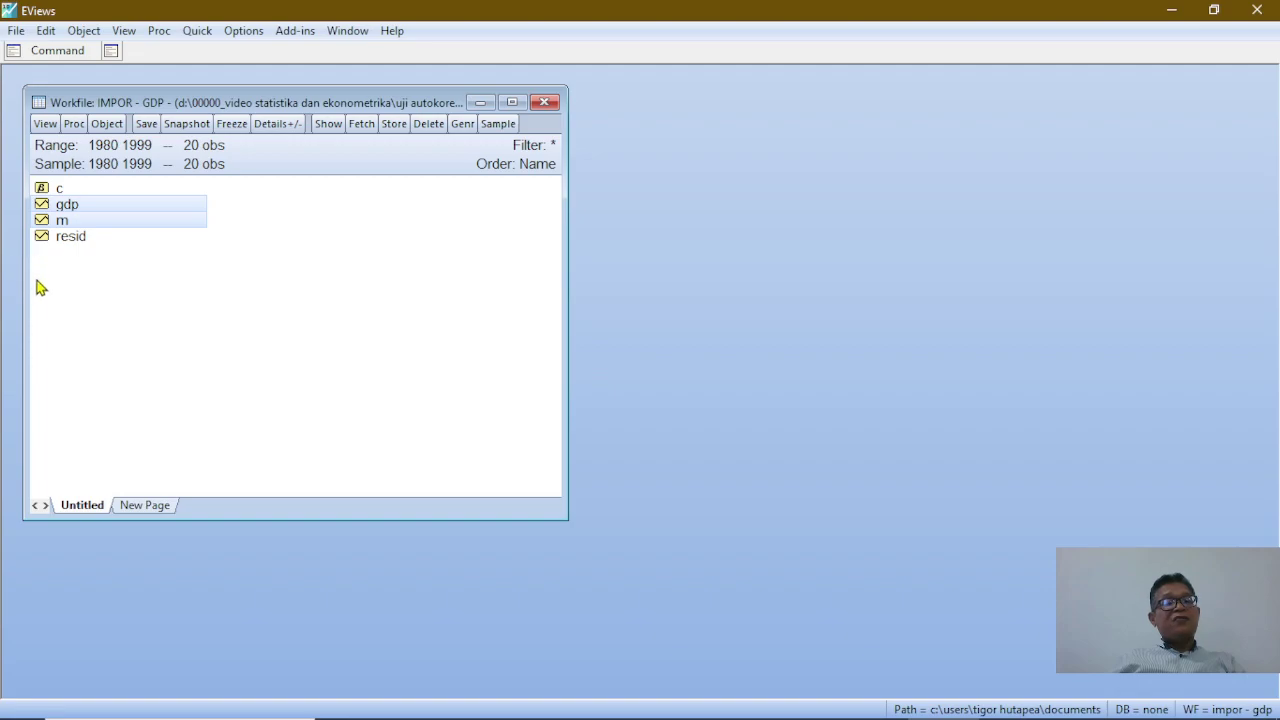
Show the m, gdp and resid series together to examine the residual values, and discard the untitled group
{"action": "left_click", "coordinate": [64, 236], "text": "ctrl"}
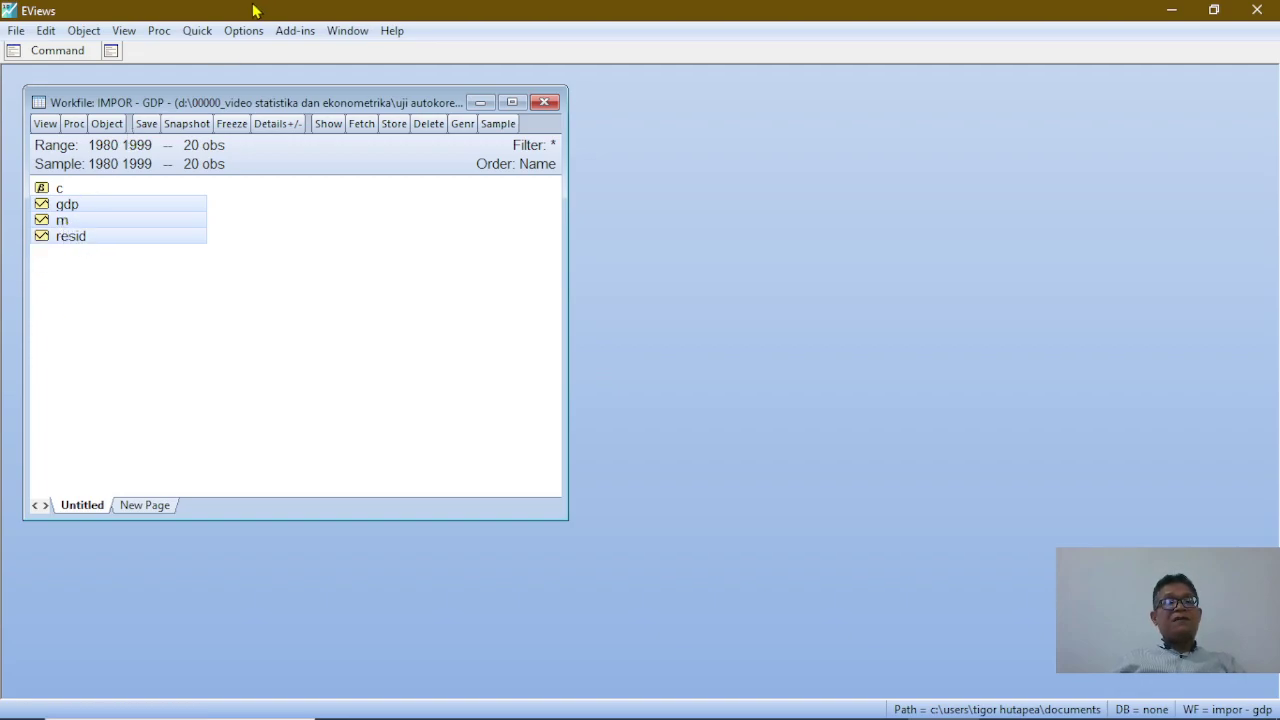
{"action": "left_click", "coordinate": [197, 31]}
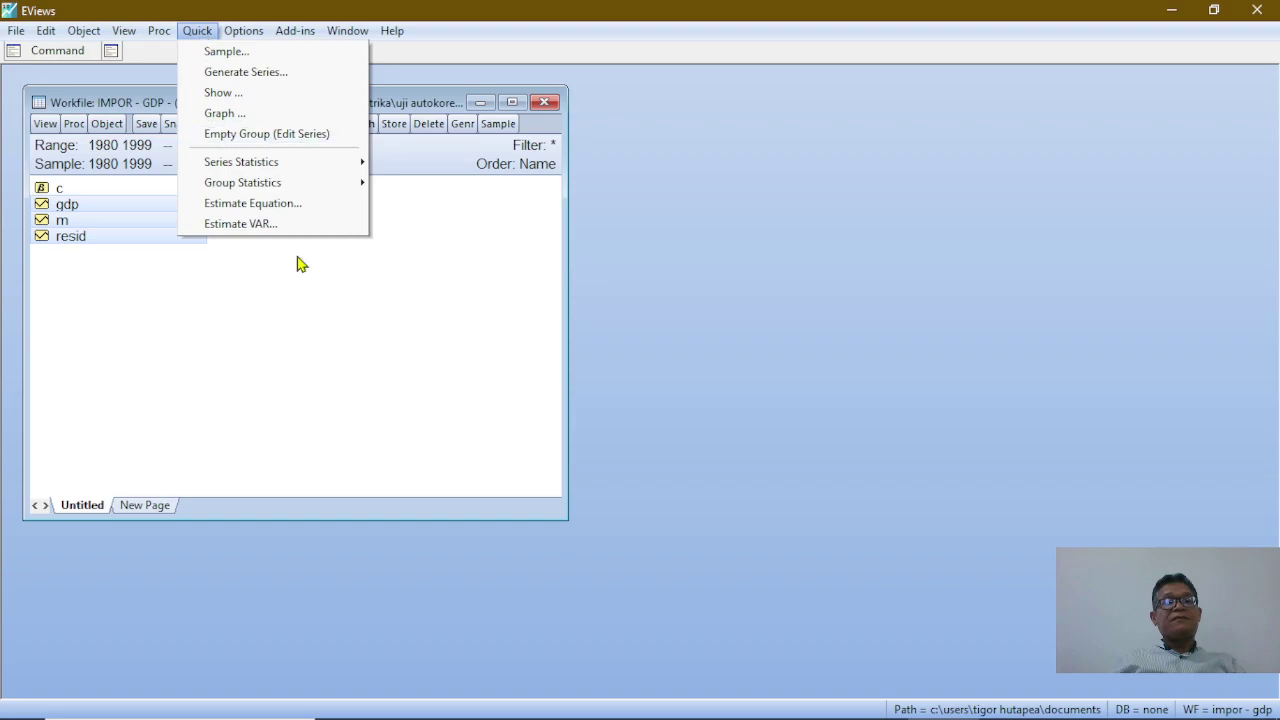
{"action": "left_click", "coordinate": [224, 93]}
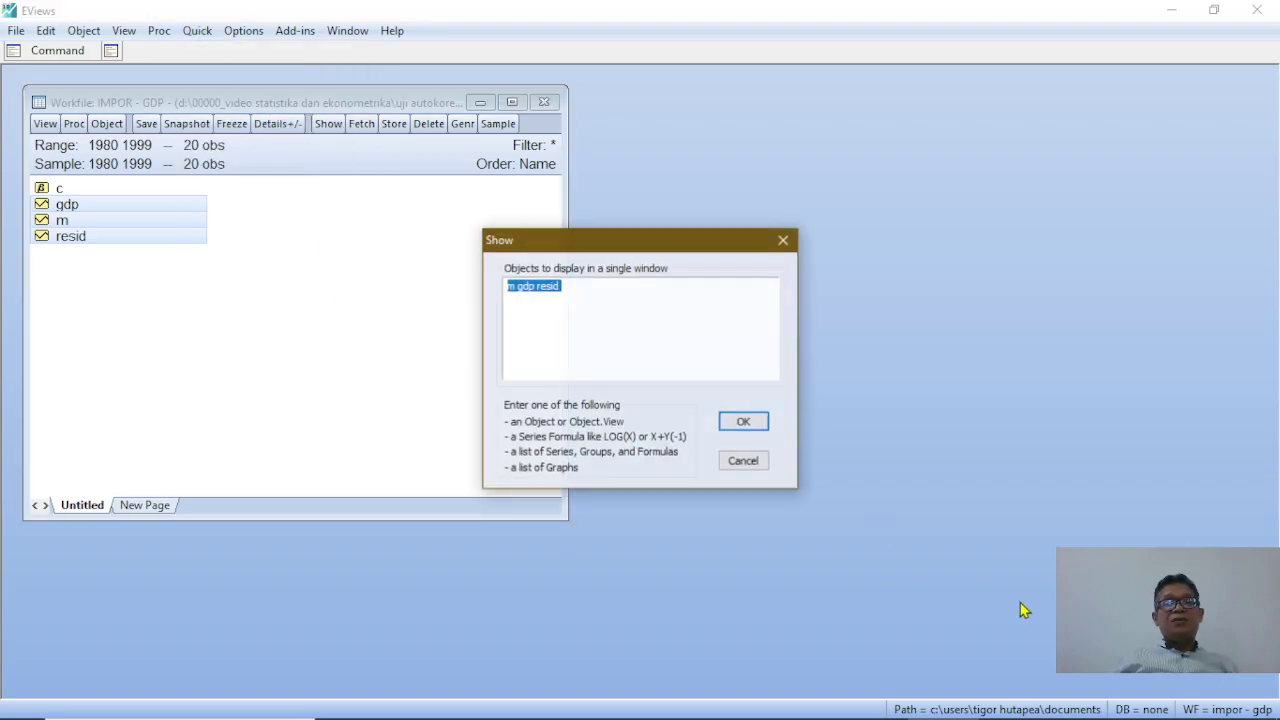
{"action": "left_click", "coordinate": [757, 427]}
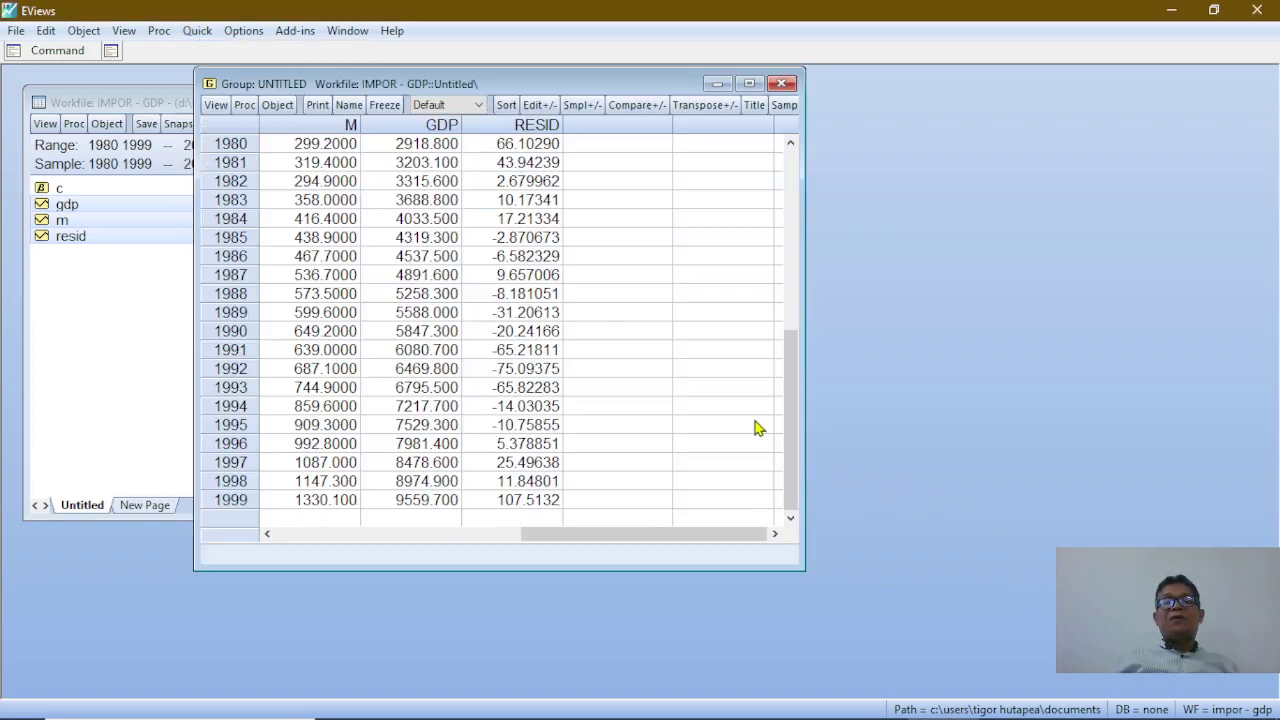
{"action": "left_click", "coordinate": [749, 84]}
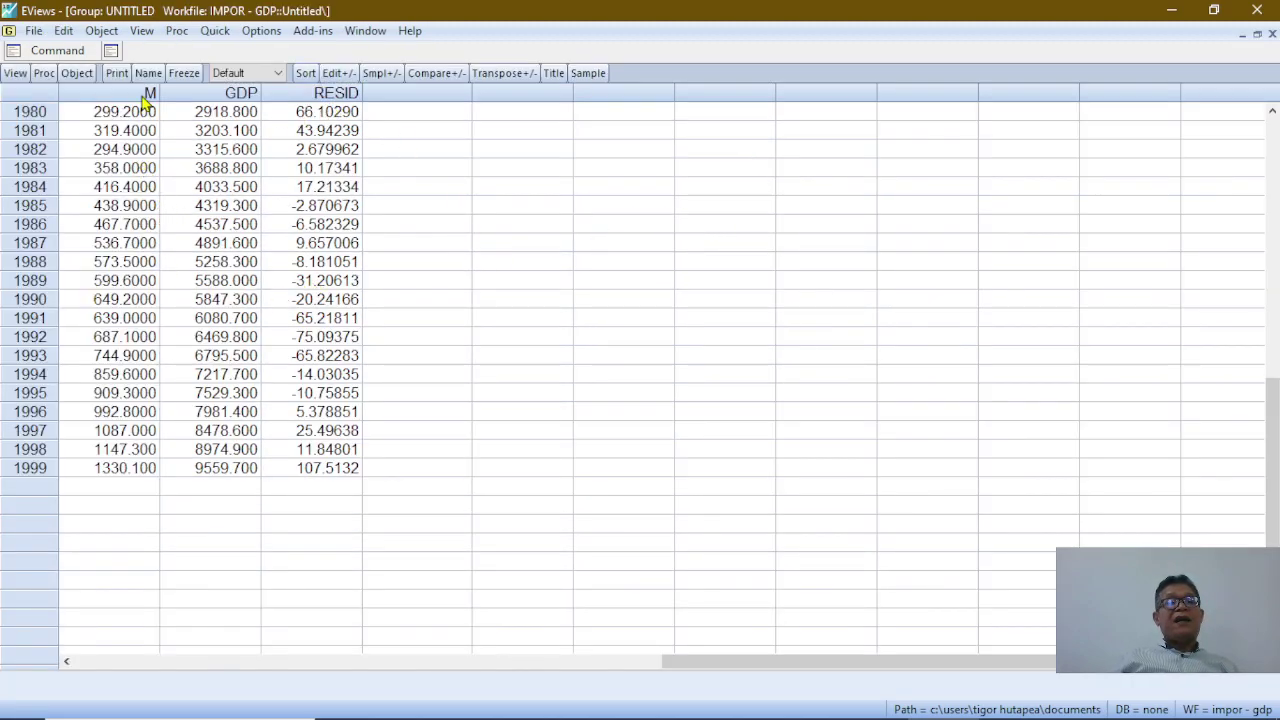
{"action": "left_click", "coordinate": [312, 116]}
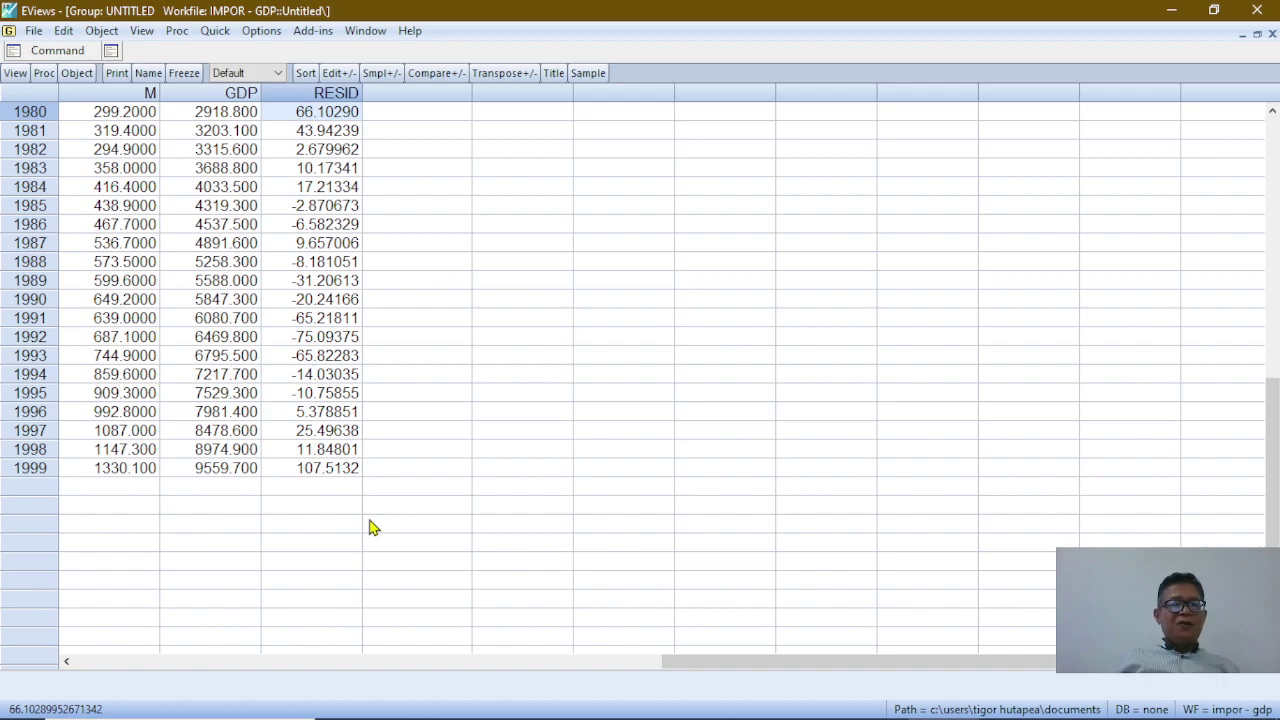
{"action": "left_click", "coordinate": [1258, 36]}
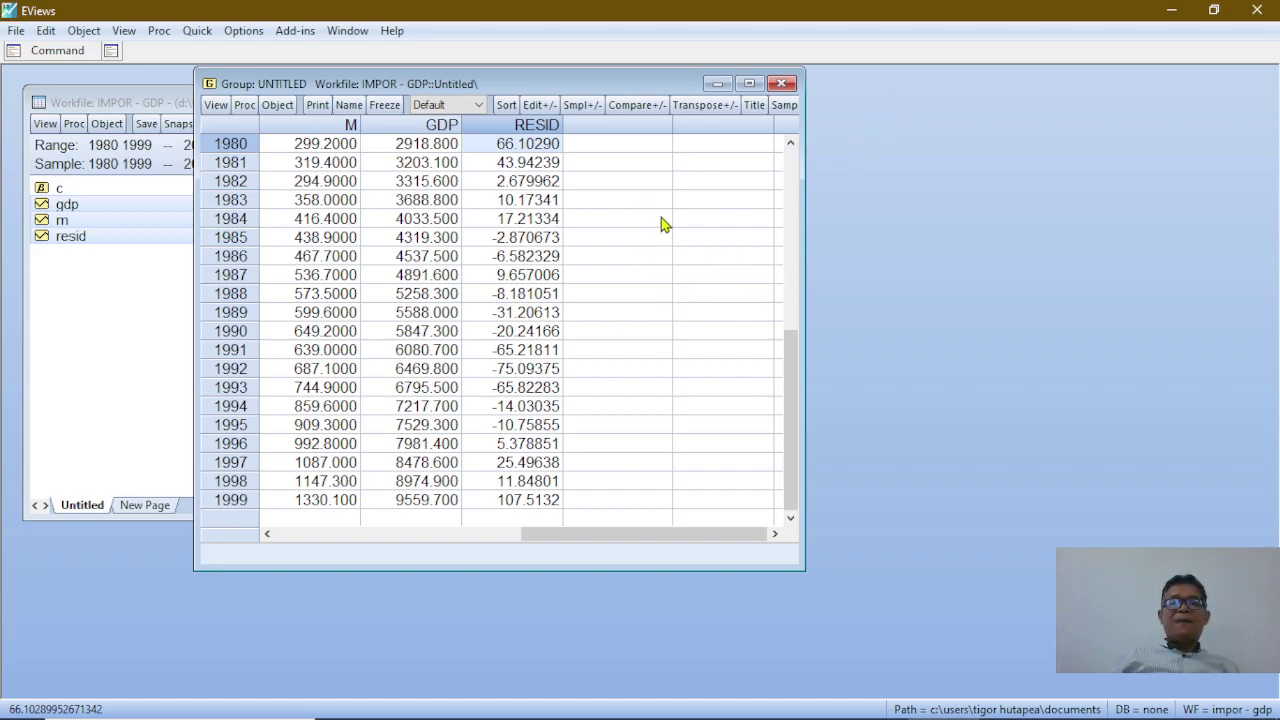
{"action": "left_click", "coordinate": [780, 84]}
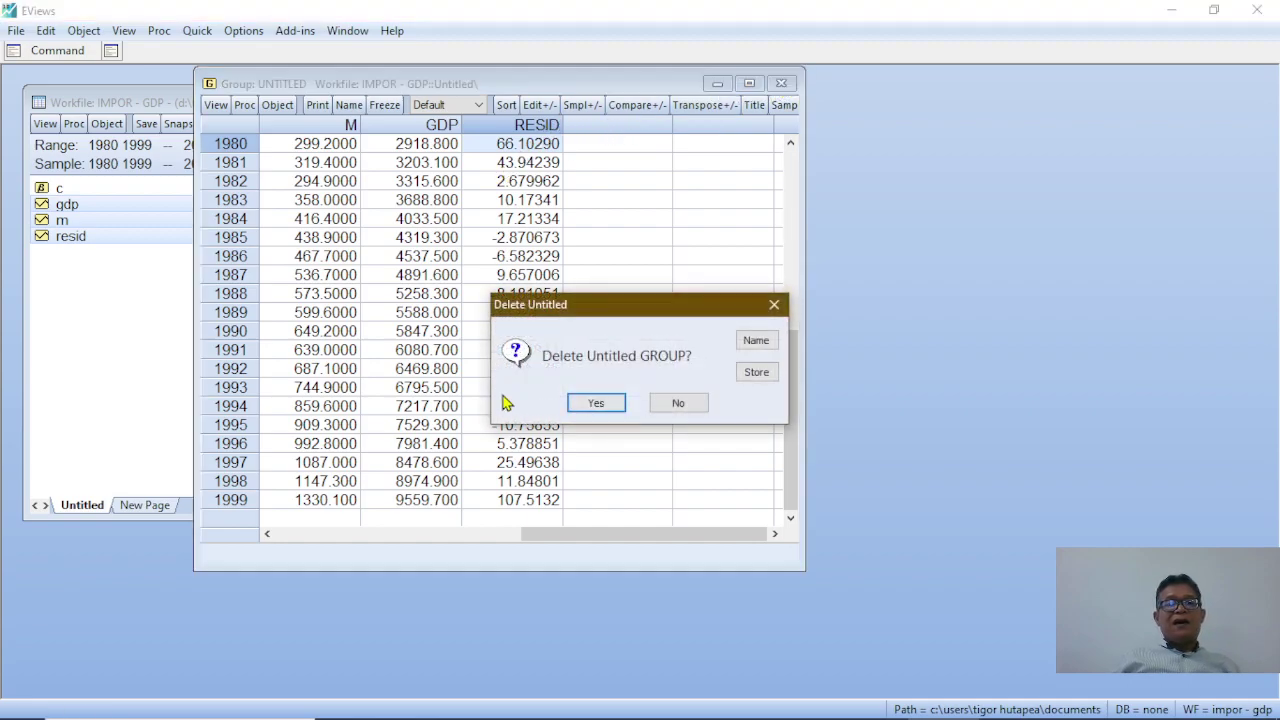
{"action": "left_click", "coordinate": [596, 404]}
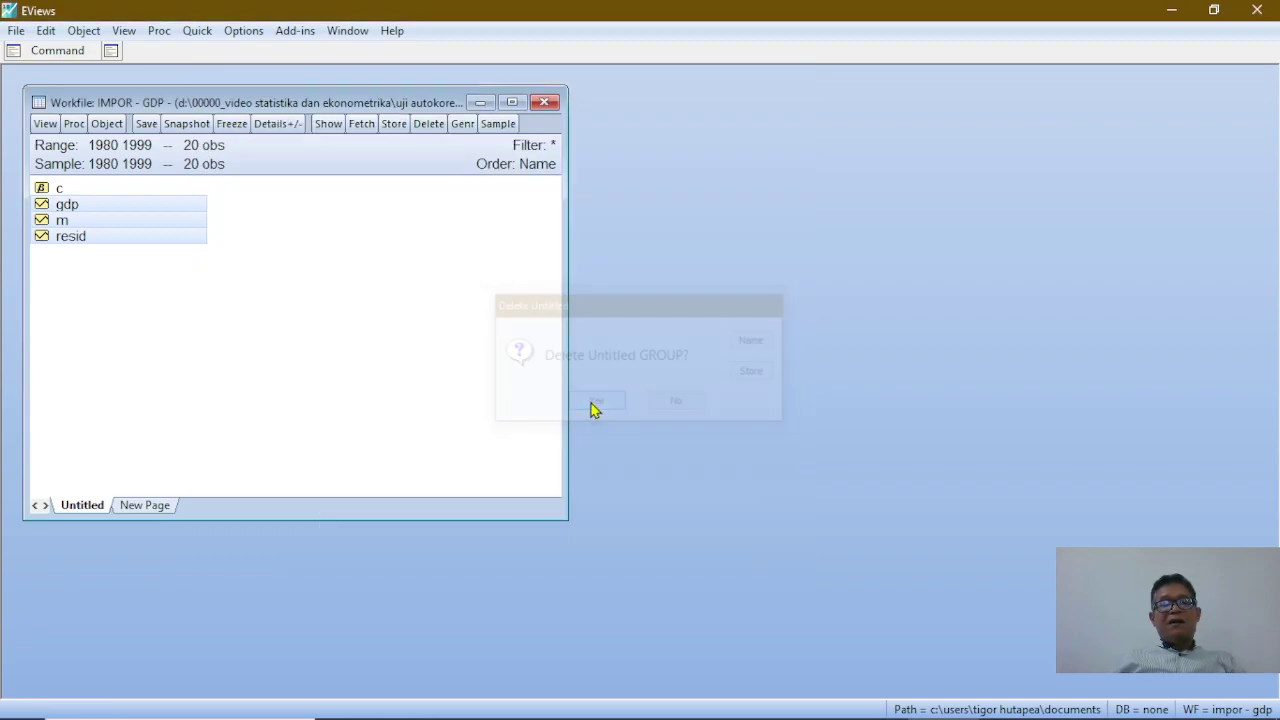
Re-estimate the equation "m c gdp" by least squares over the 1980 1999 sample
{"action": "left_click", "coordinate": [206, 31]}
{"action": "left_click", "coordinate": [206, 203]}
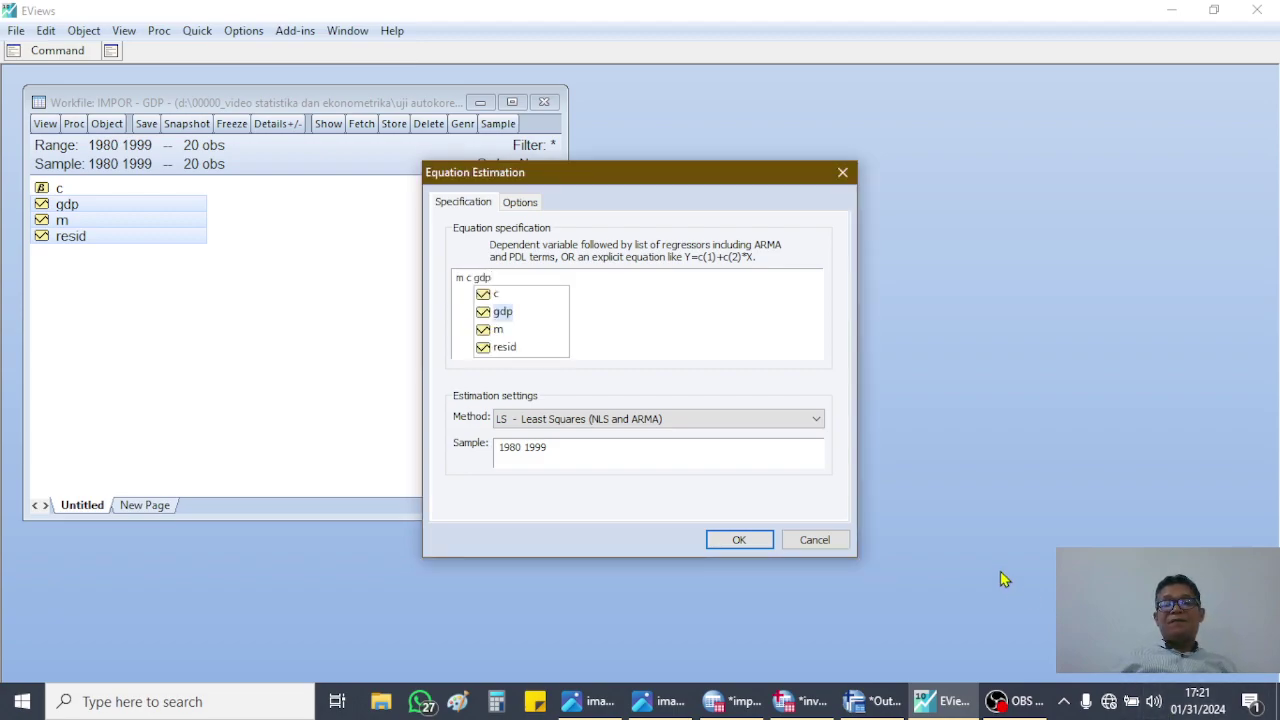
{"action": "left_click", "coordinate": [757, 549]}
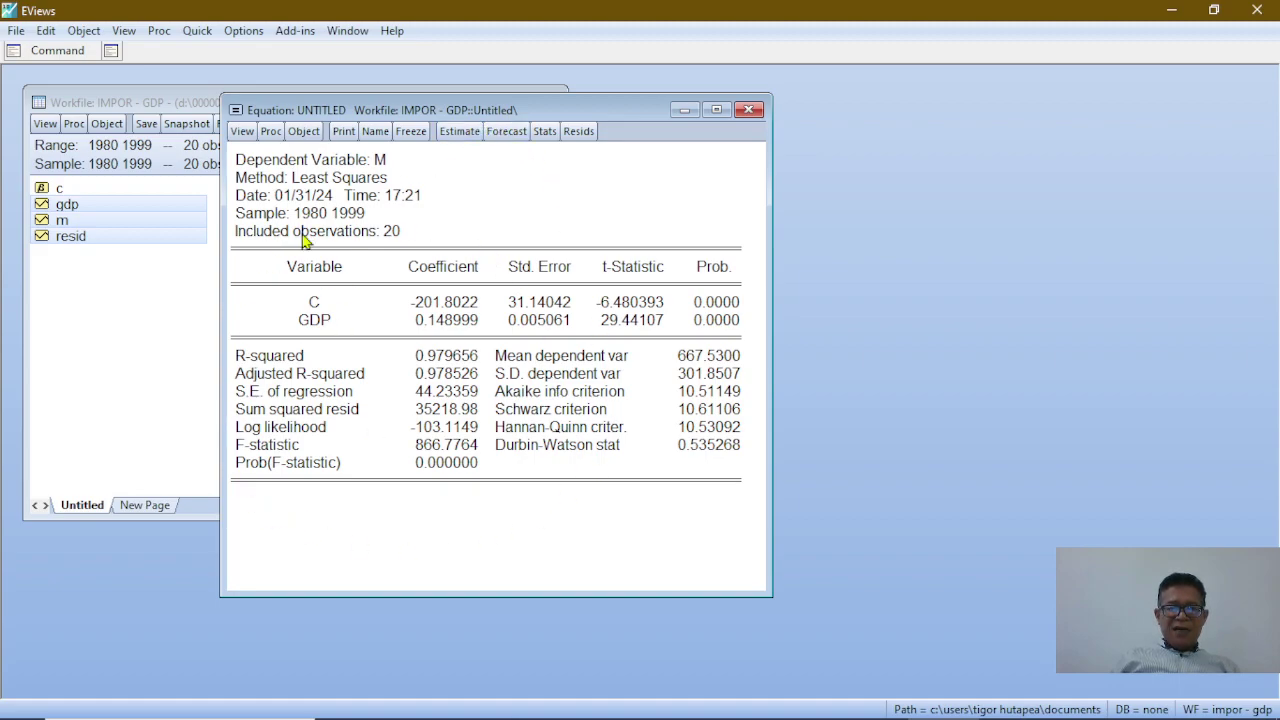
Display the equation's Residual Graph and maximize its window
{"action": "left_click", "coordinate": [243, 133]}
{"action": "mouse_move", "coordinate": [366, 204]}
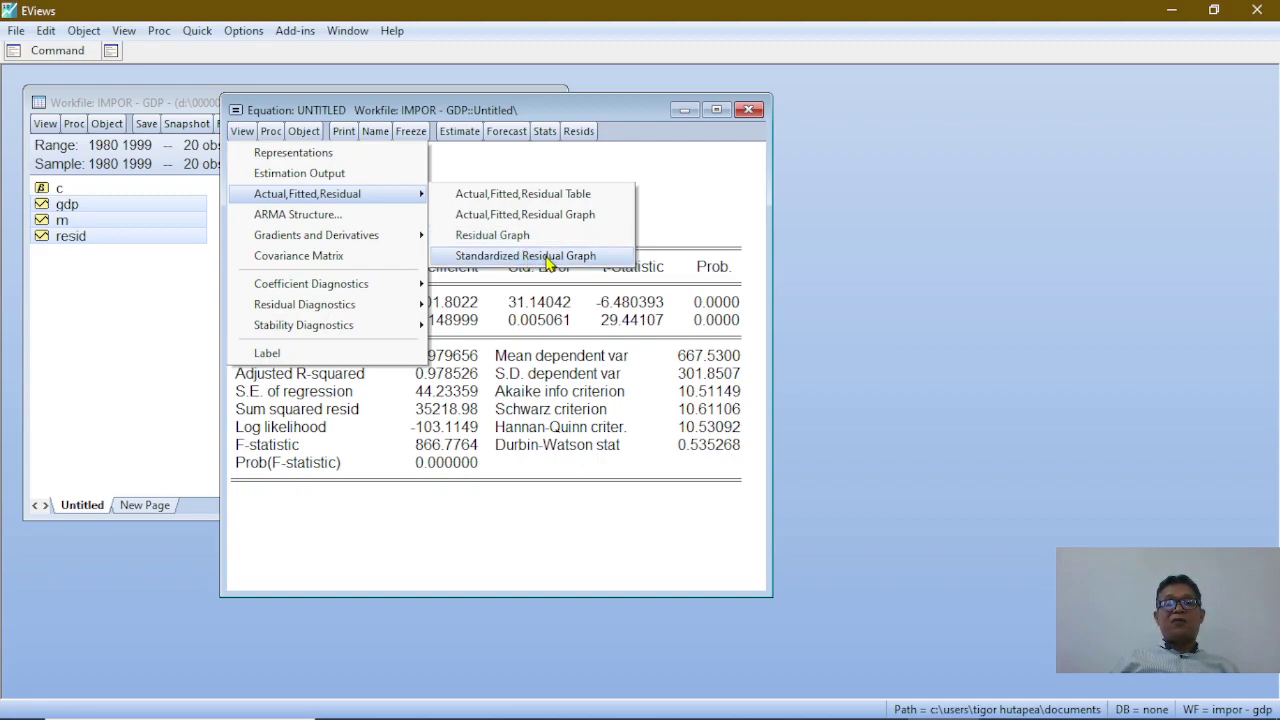
{"action": "left_click", "coordinate": [492, 235]}
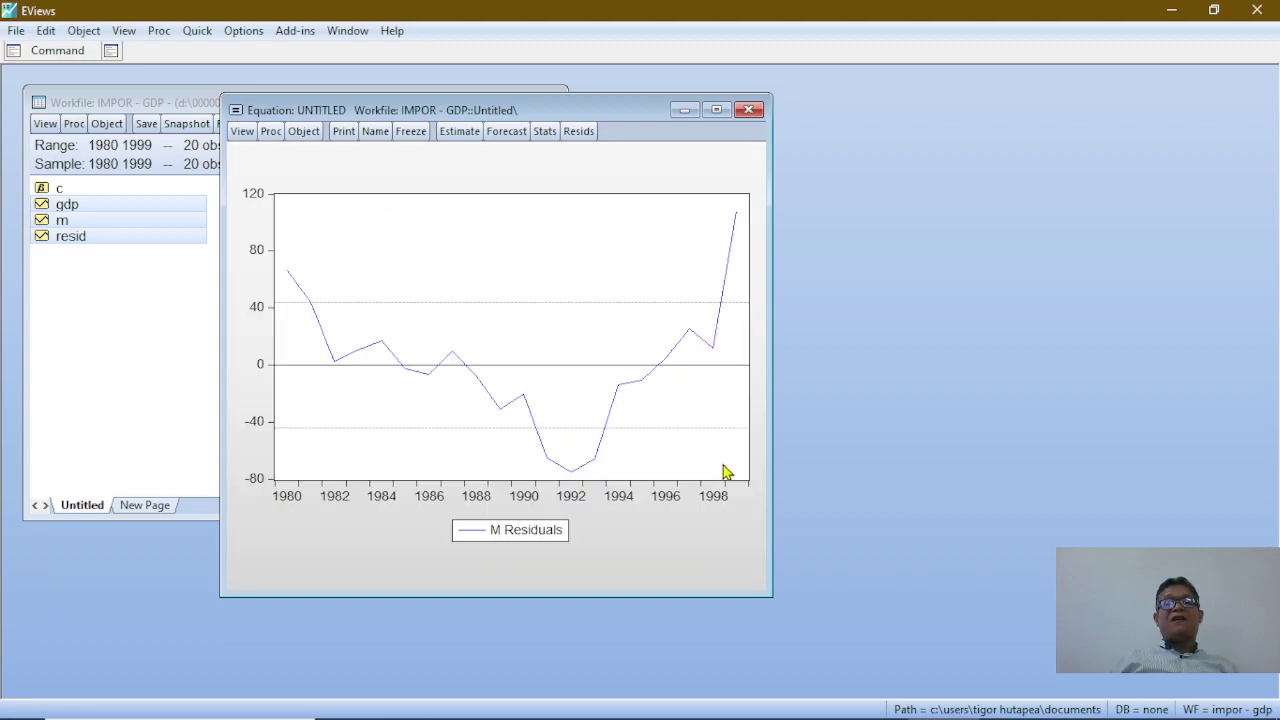
{"action": "left_click", "coordinate": [718, 111]}
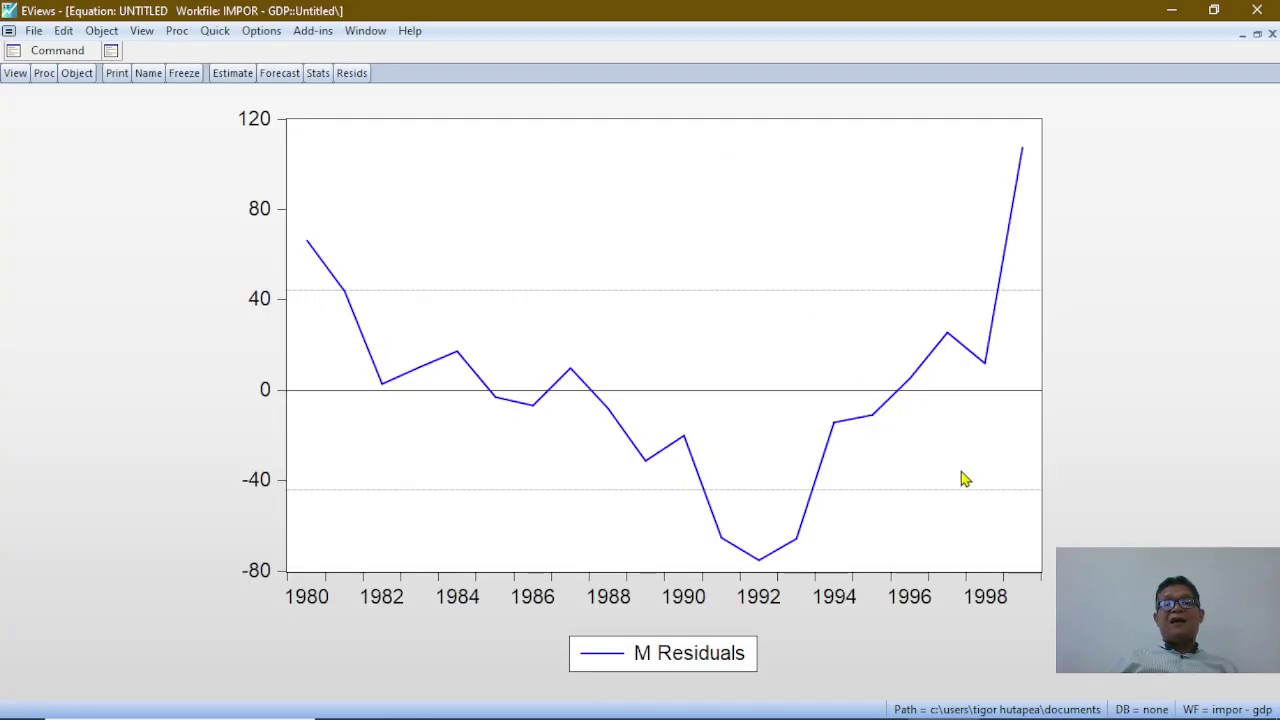
Set the line colour of the M Residuals series in the residual graph to black
{"action": "right_click", "coordinate": [657, 165]}
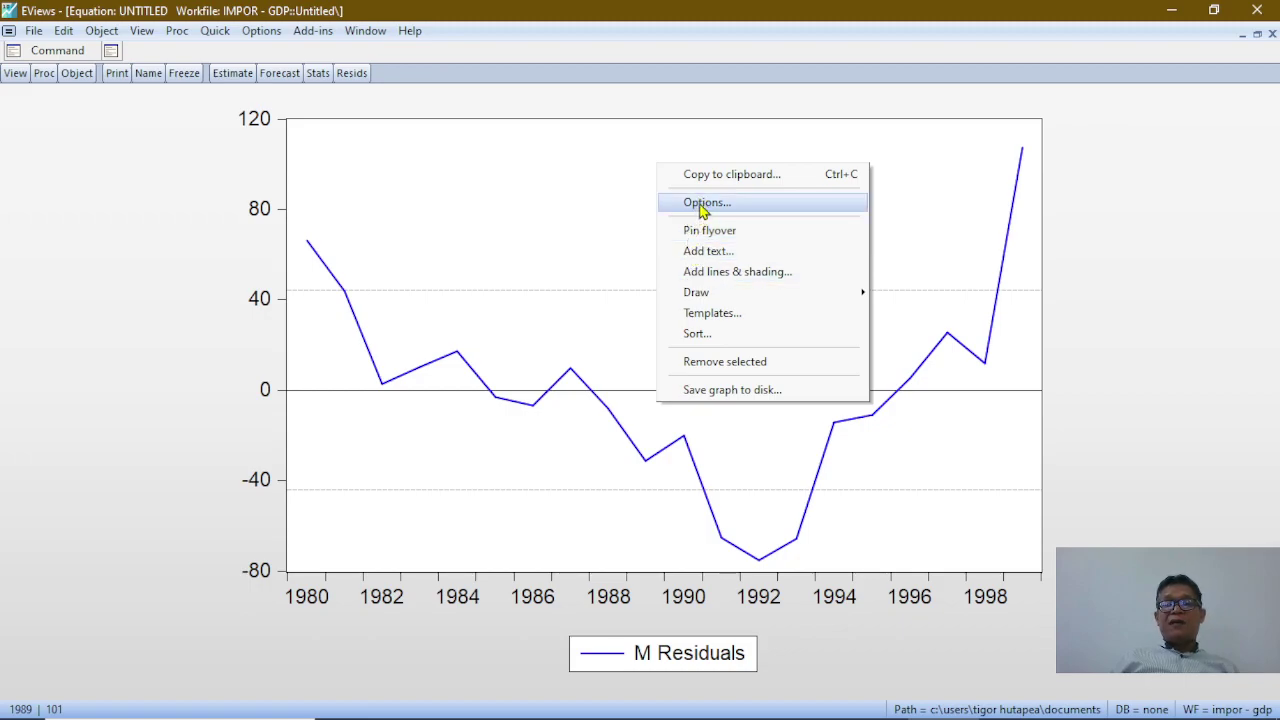
{"action": "left_click", "coordinate": [503, 203]}
{"action": "right_click", "coordinate": [502, 197]}
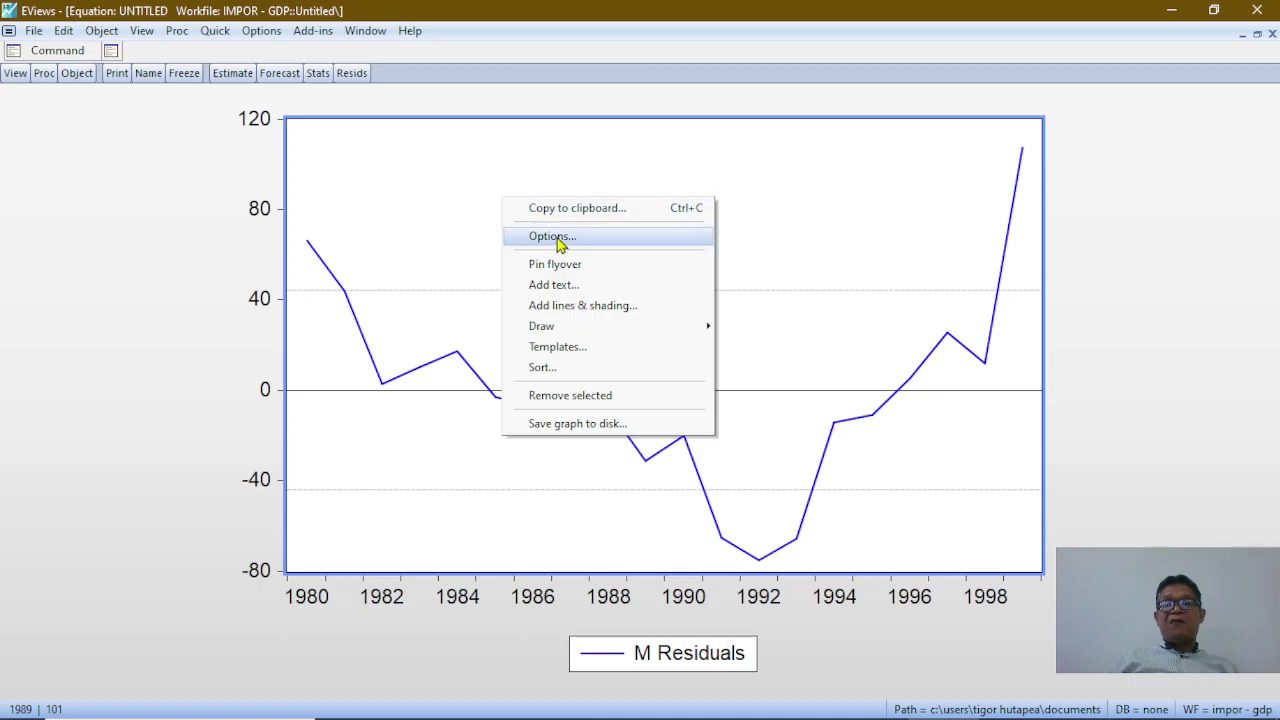
{"action": "left_click", "coordinate": [557, 243]}
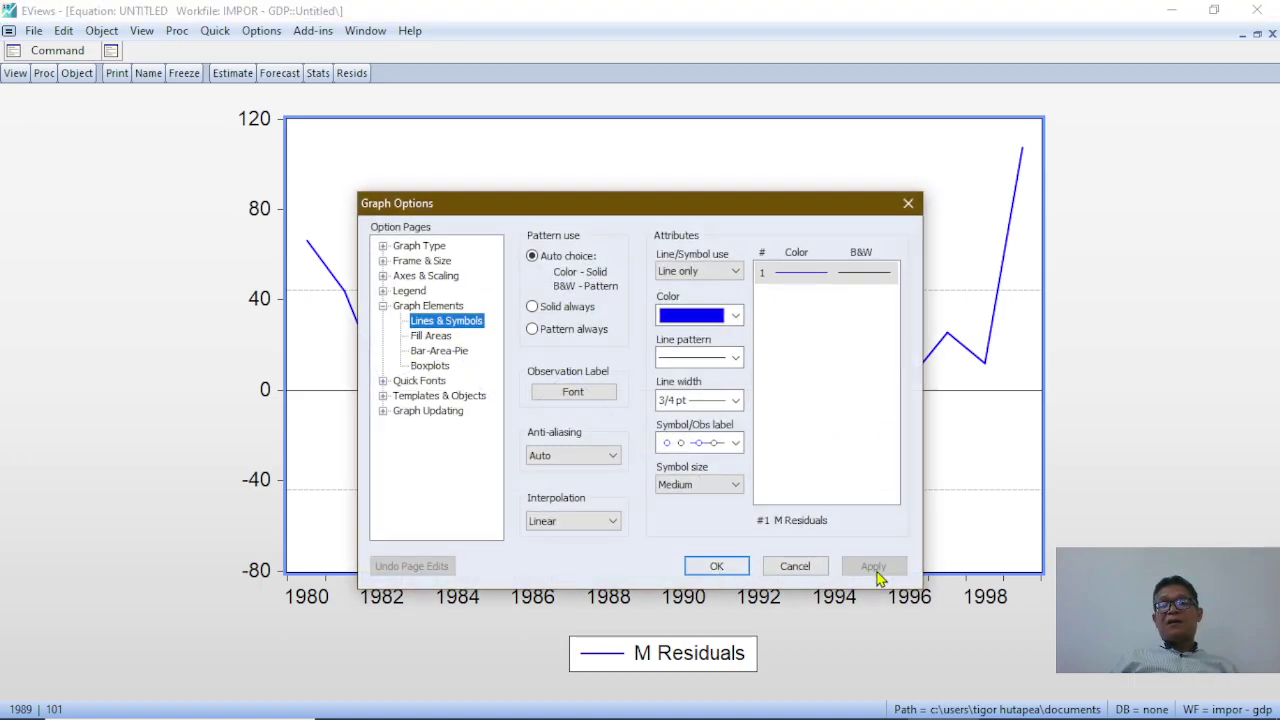
{"action": "left_click", "coordinate": [735, 316]}
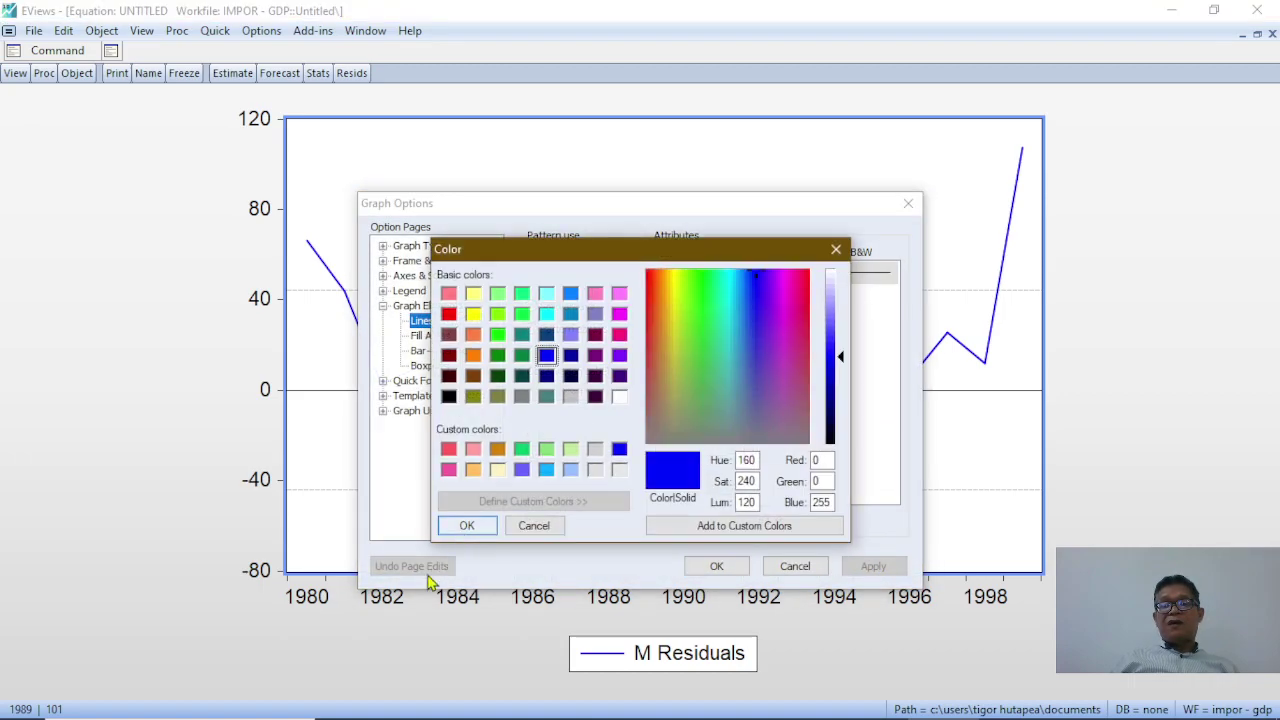
{"action": "left_click", "coordinate": [448, 397]}
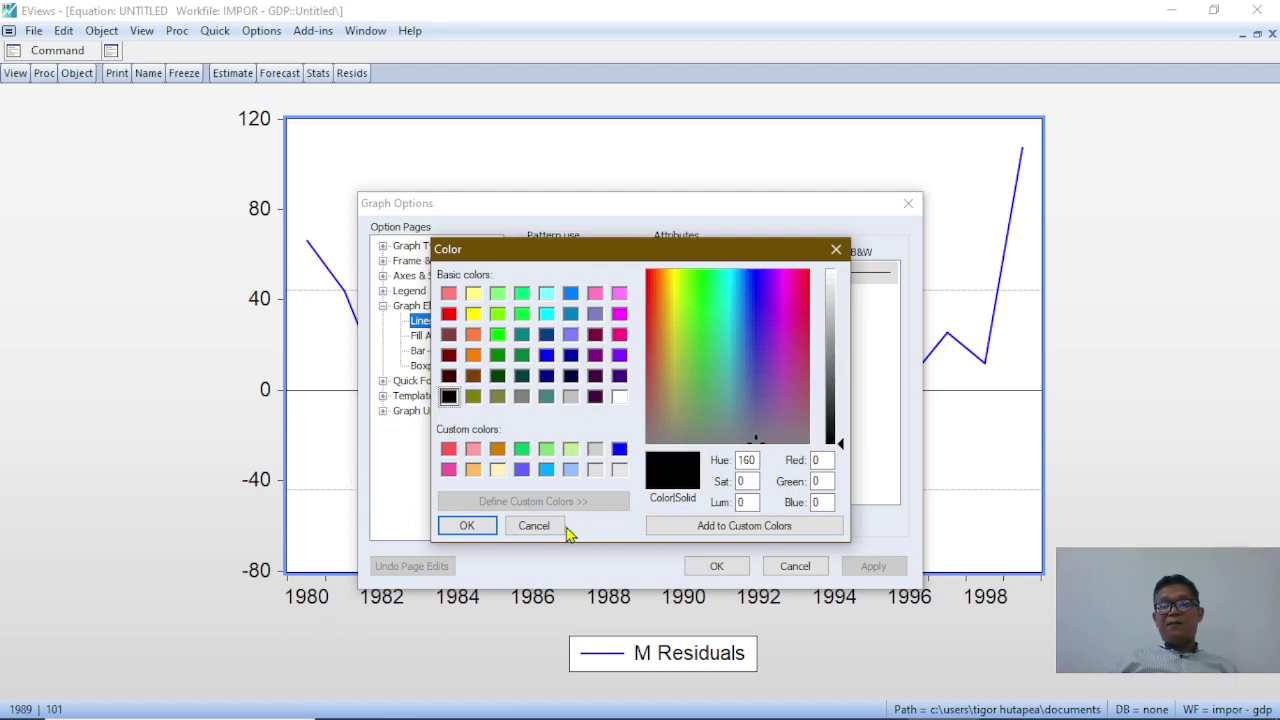
{"action": "left_click", "coordinate": [487, 526]}
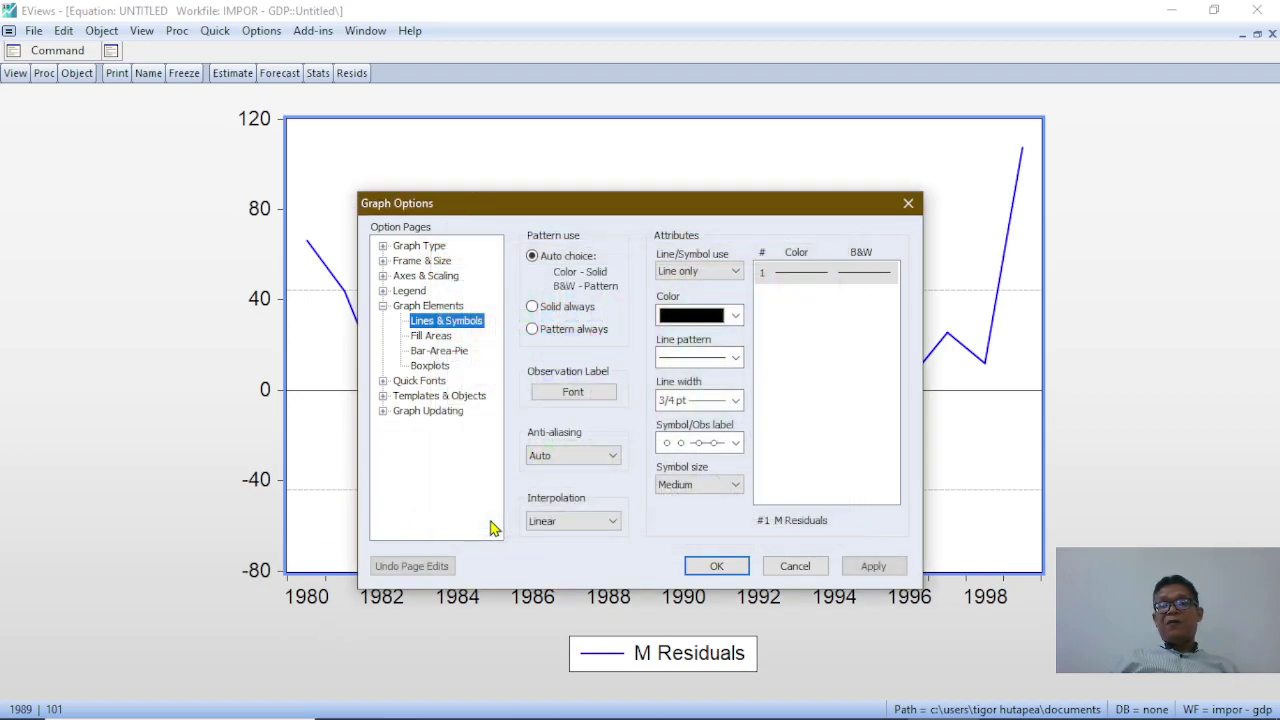
Add filled-circle symbols to the M Residuals line and apply the graph options
{"action": "left_click", "coordinate": [736, 443]}
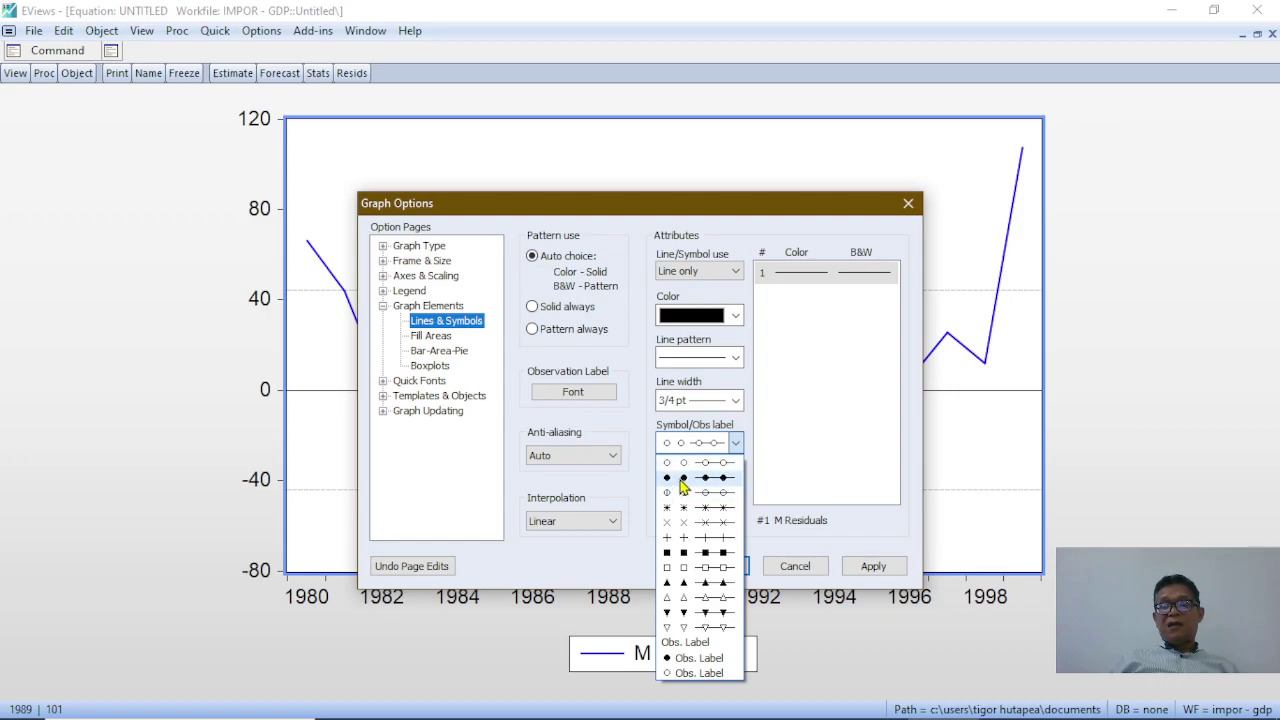
{"action": "left_click", "coordinate": [684, 478]}
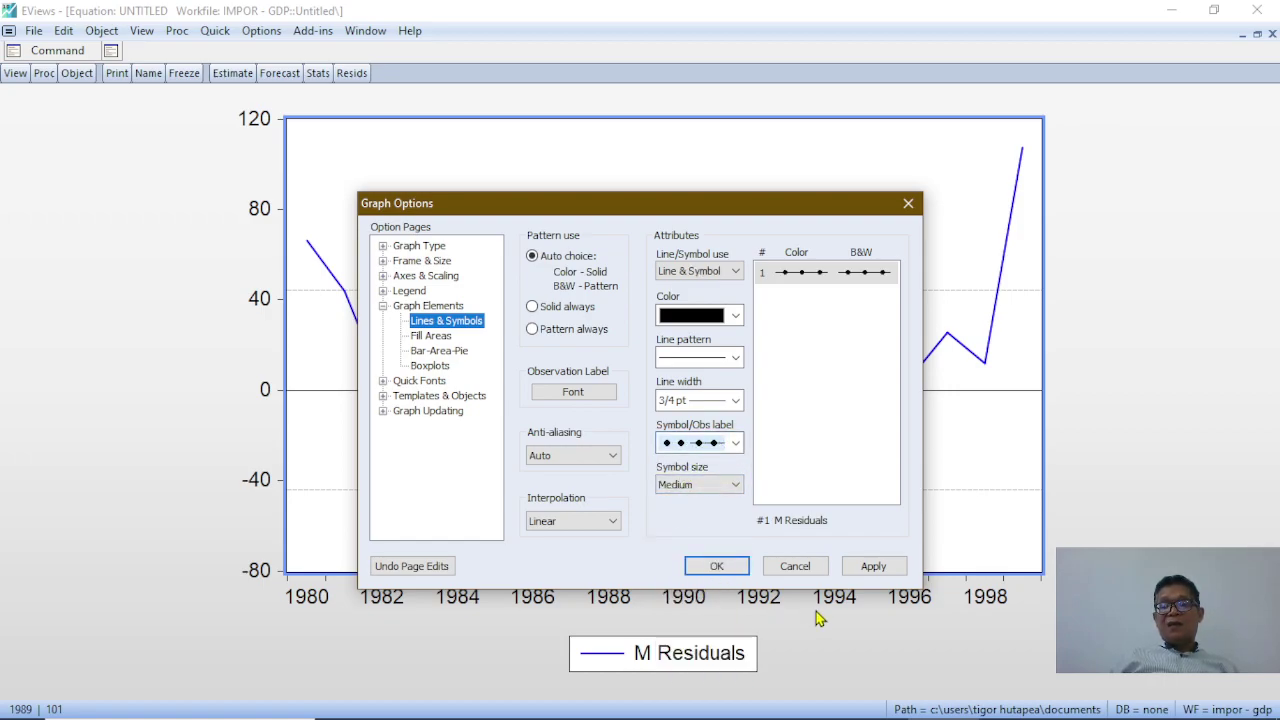
{"action": "left_click", "coordinate": [873, 566]}
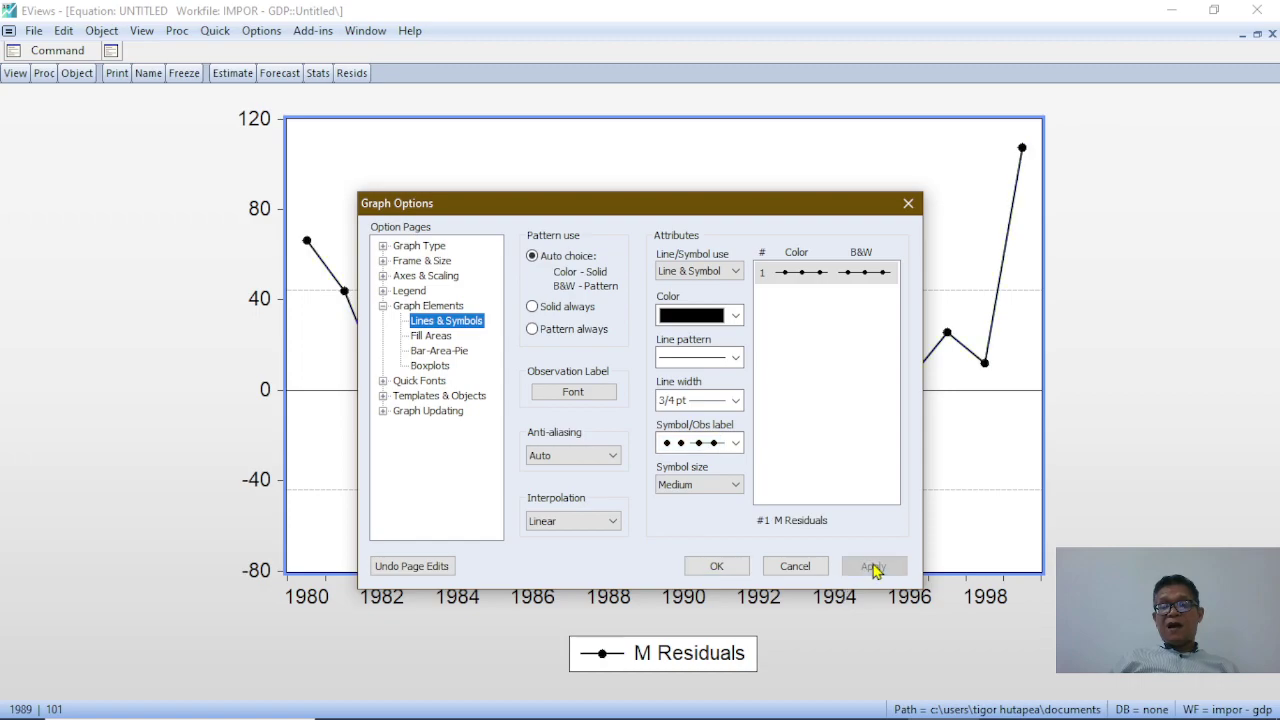
{"action": "left_click", "coordinate": [717, 566]}
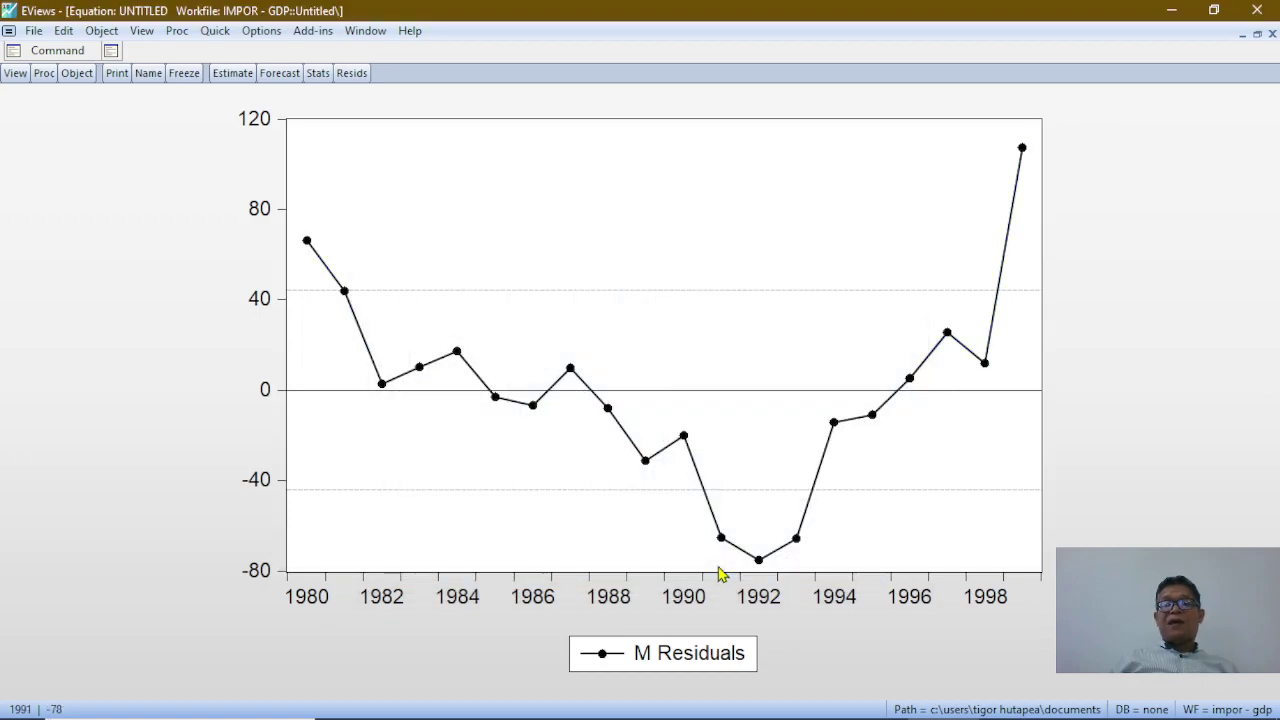
Set the M Residuals series to Symbol only so the residuals are plotted as points without a connecting line
{"action": "right_click", "coordinate": [657, 161]}
{"action": "left_click", "coordinate": [690, 198]}
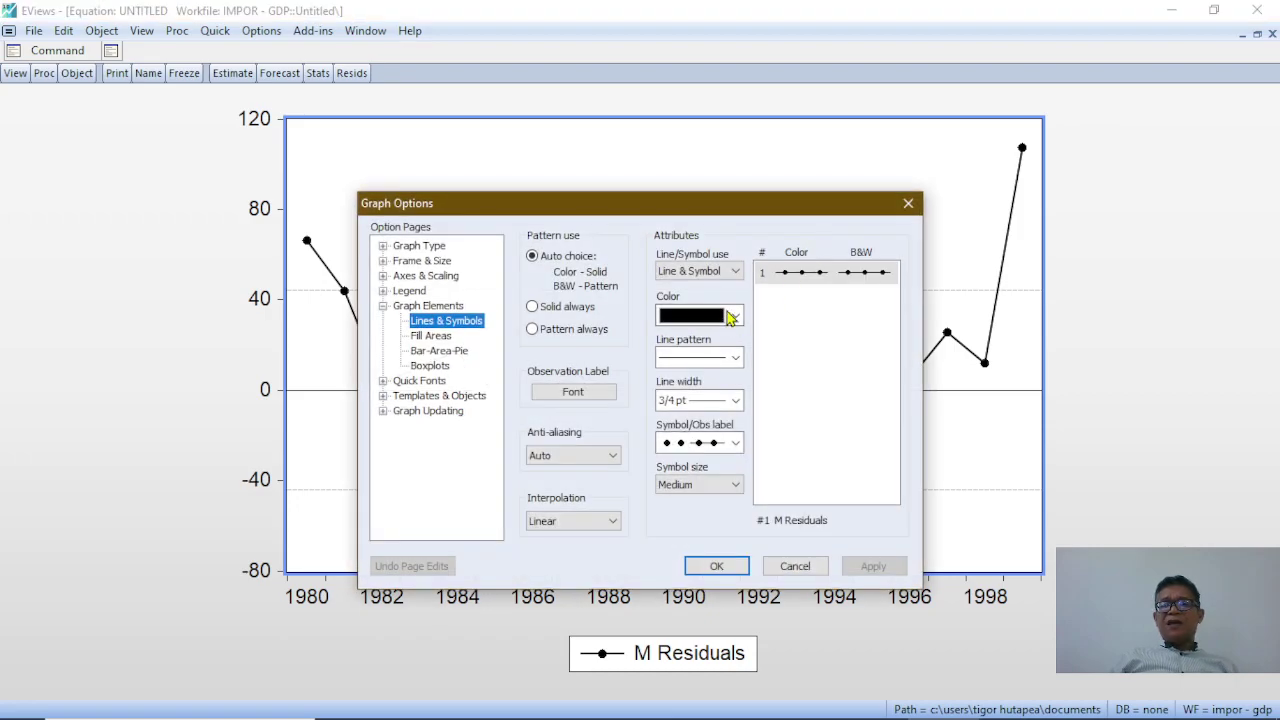
{"action": "left_click", "coordinate": [736, 272]}
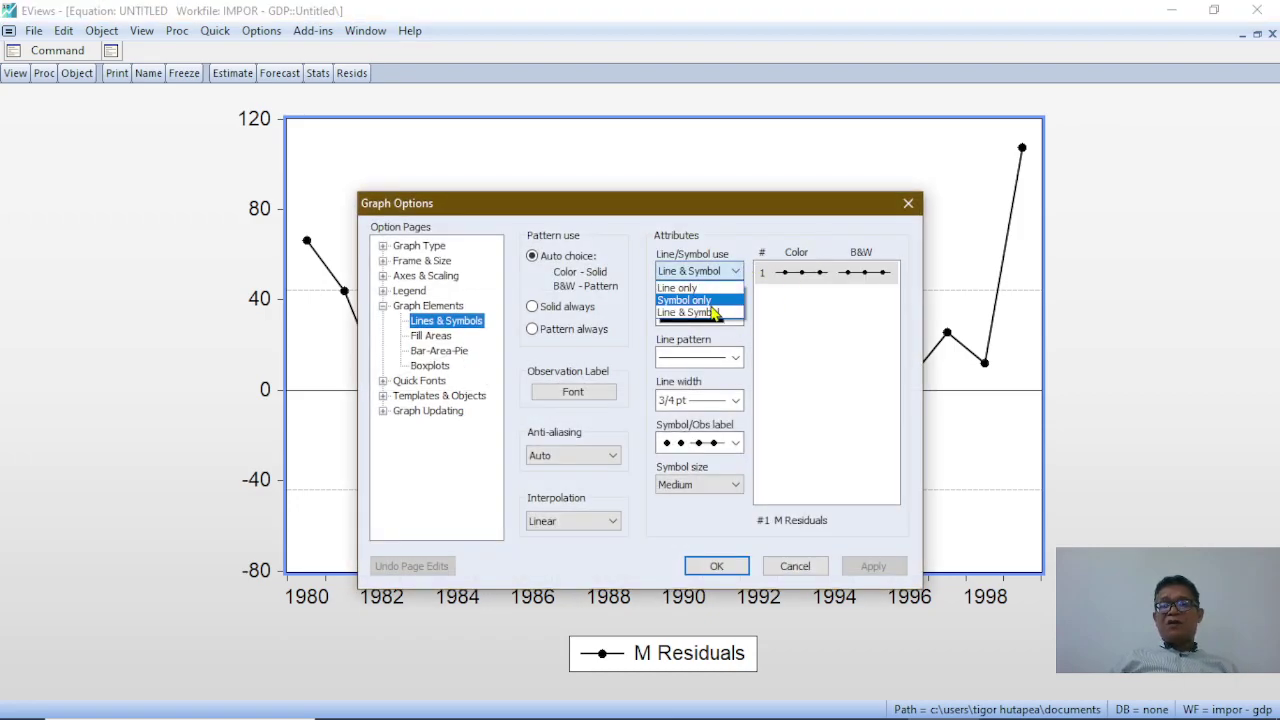
{"action": "left_click", "coordinate": [712, 300]}
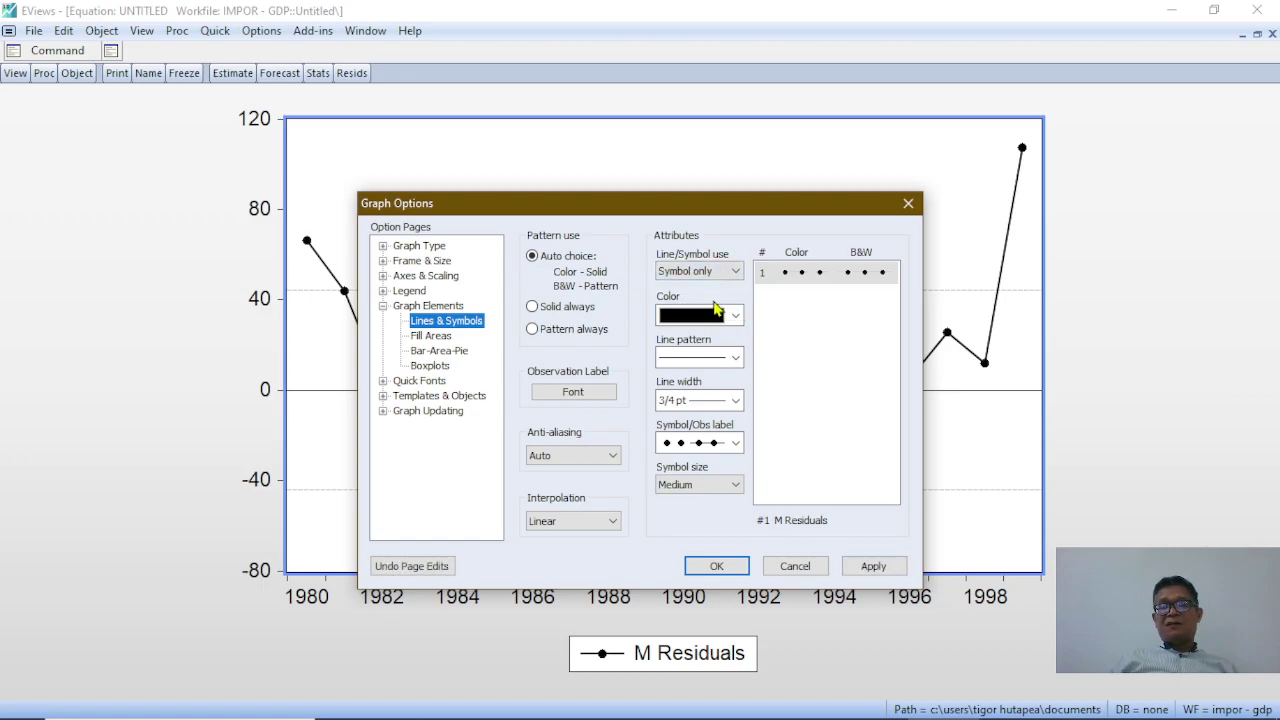
{"action": "left_click", "coordinate": [873, 566]}
{"action": "left_click", "coordinate": [697, 566]}
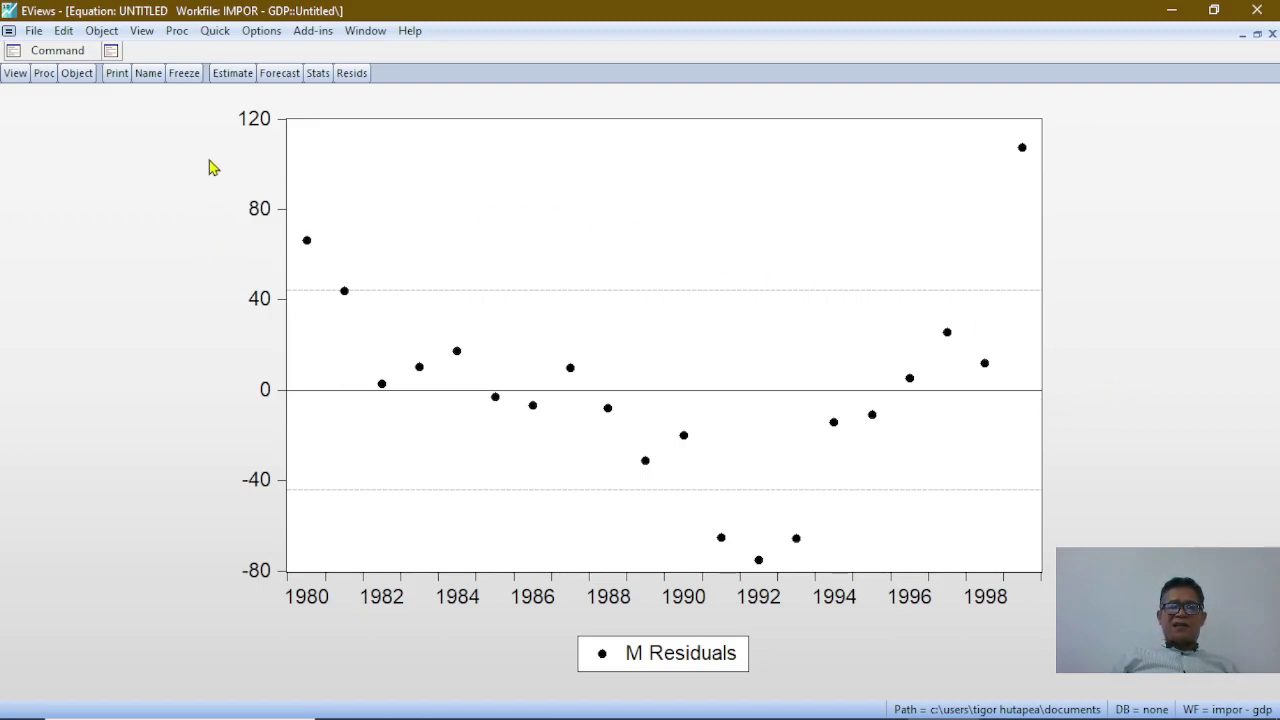
Re-estimate the equation "m c gdp" by least squares over 1980 1999 and examine the Durbin-Watson statistic in the output
{"action": "mouse_move", "coordinate": [968, 360]}
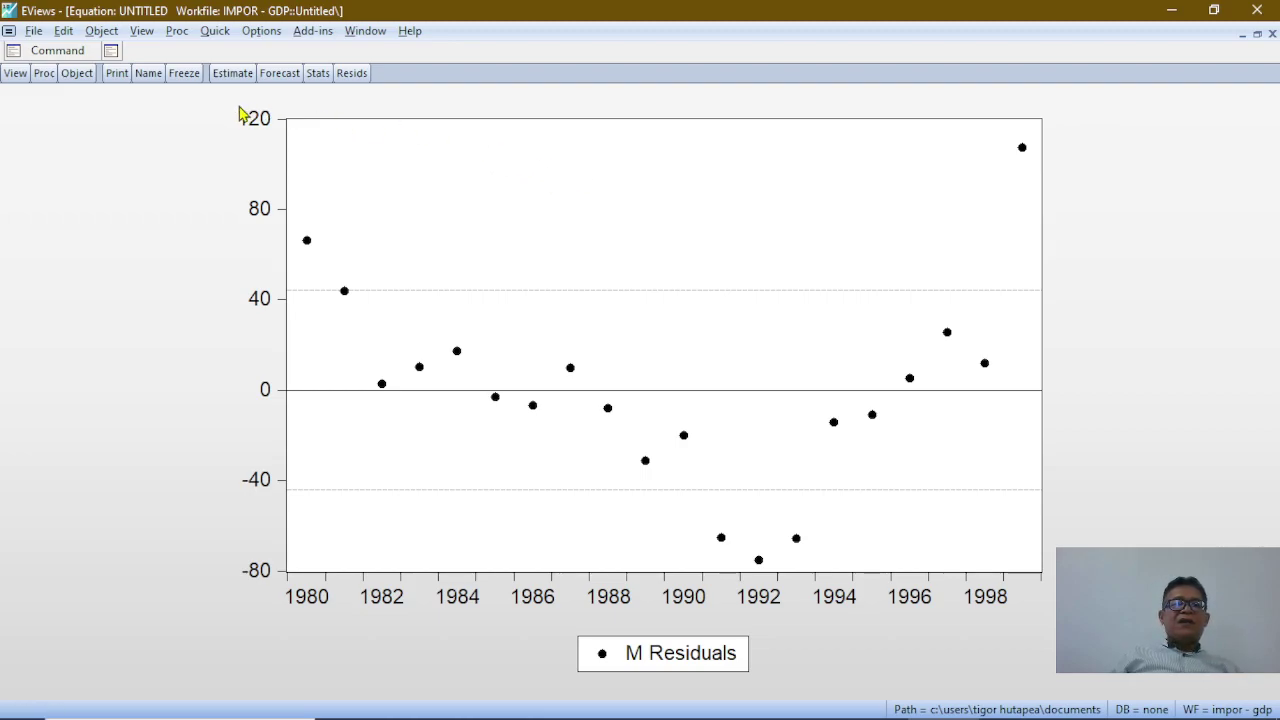
{"action": "left_click", "coordinate": [233, 74]}
{"action": "left_click", "coordinate": [586, 304]}
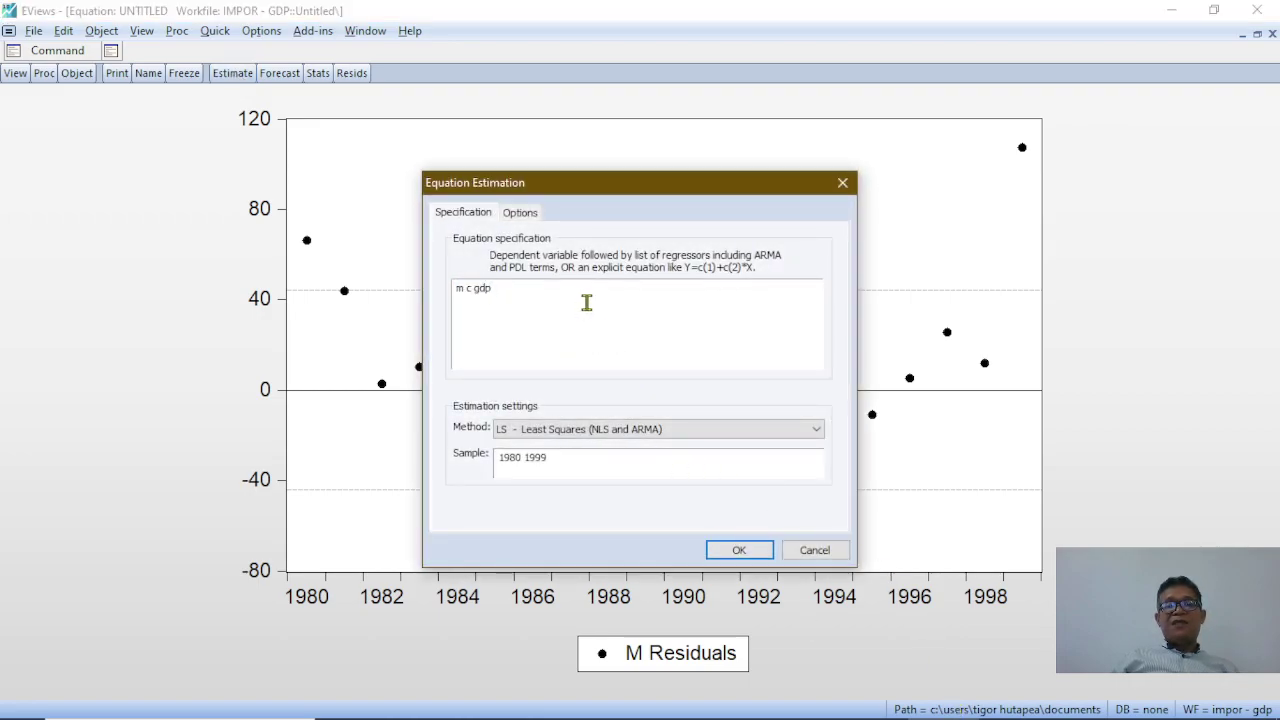
{"action": "left_click", "coordinate": [729, 553]}
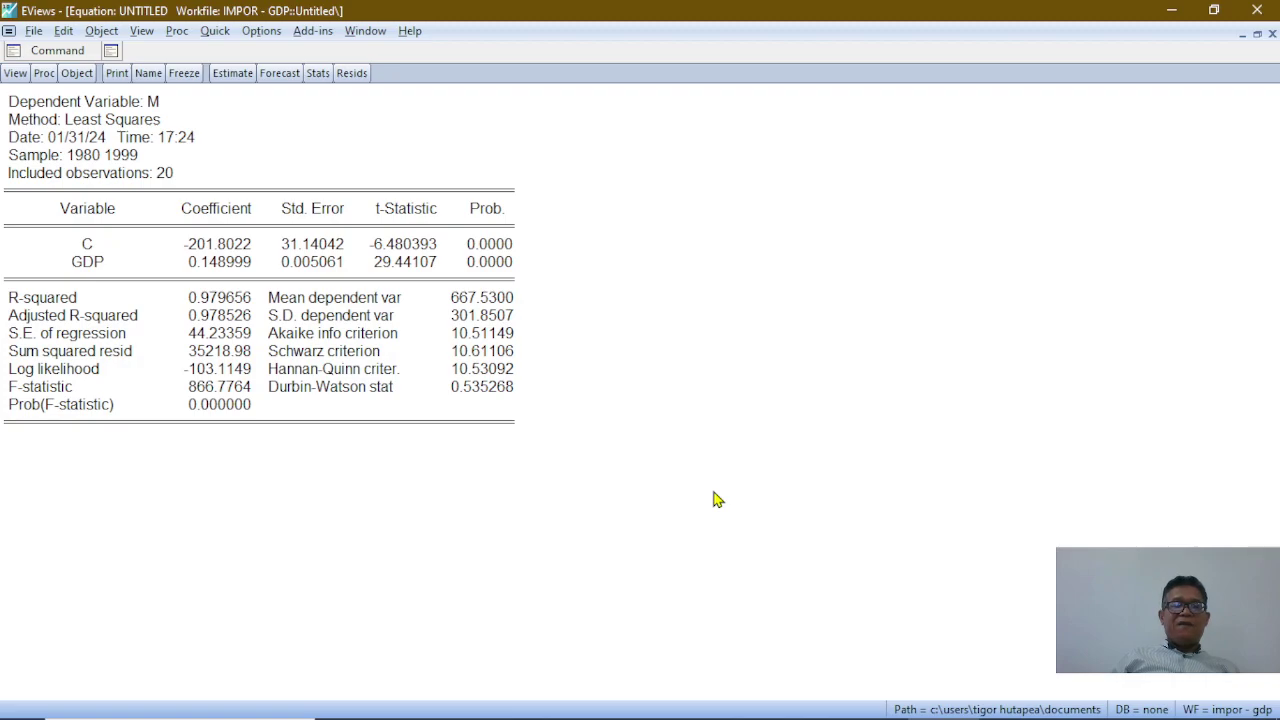
{"action": "left_click", "coordinate": [464, 396]}
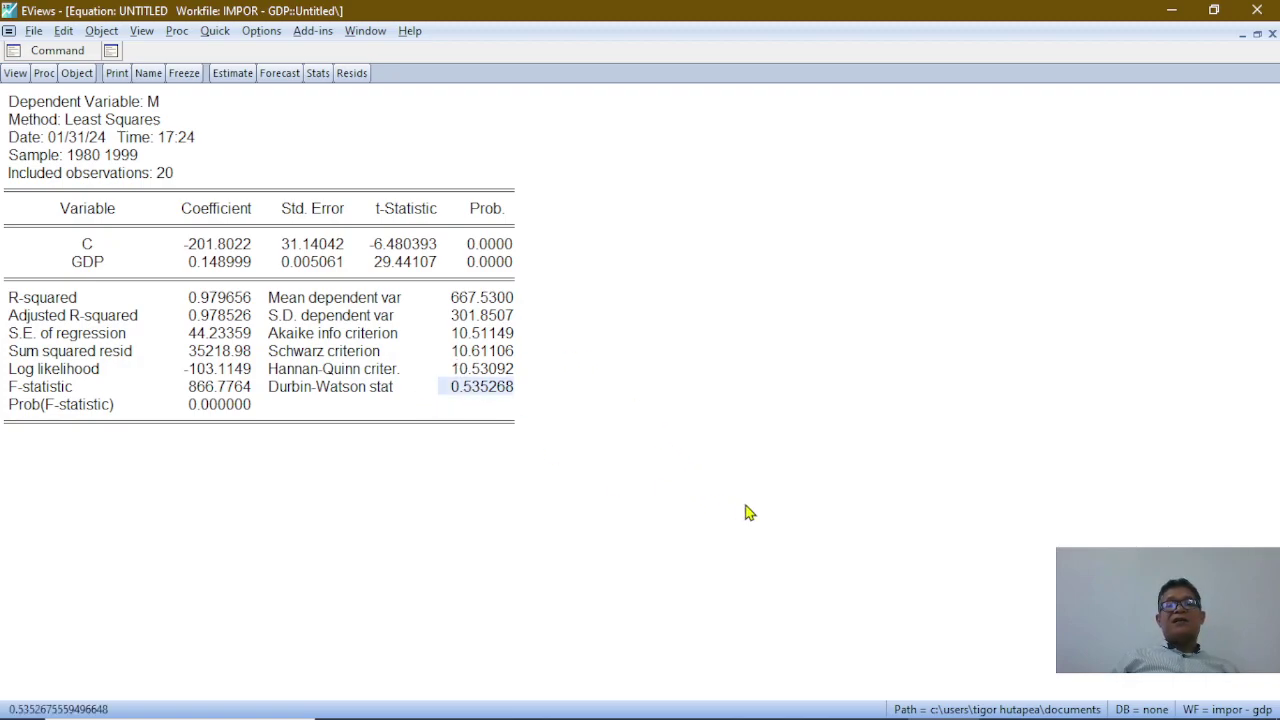
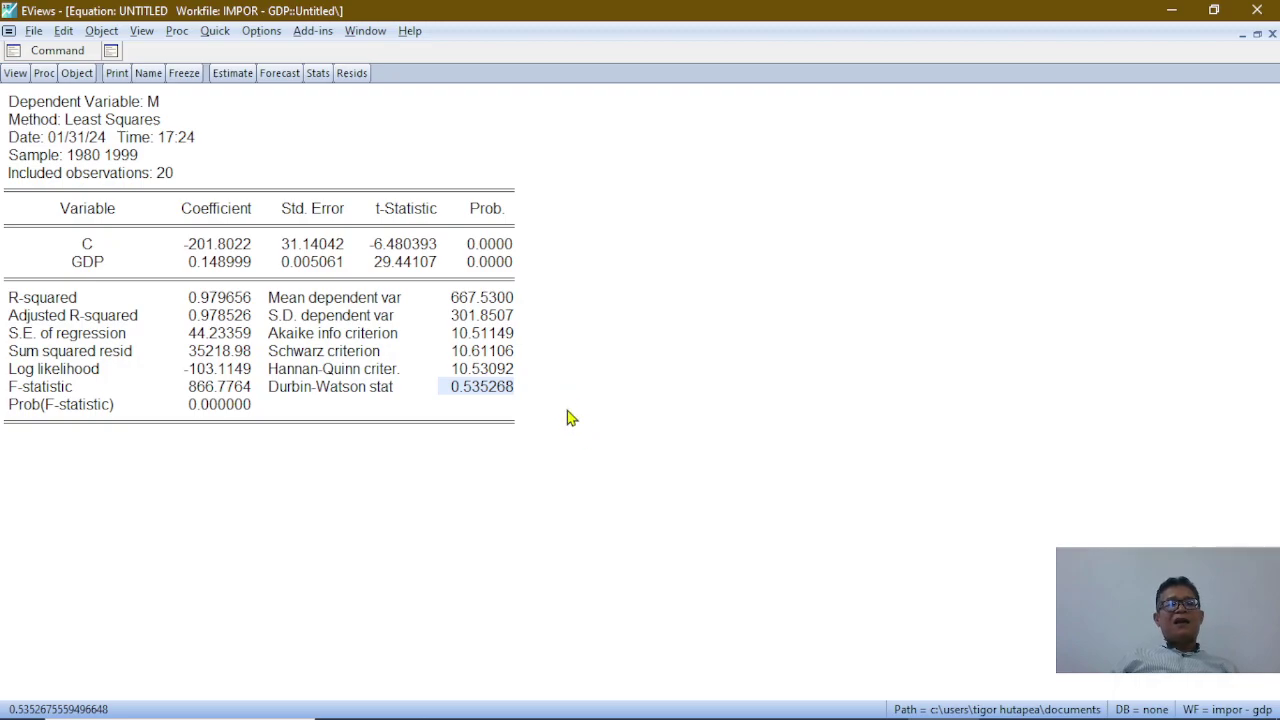
Delete the untitled equation and close the IMPOR - GDP workfile
{"action": "left_click", "coordinate": [1257, 34]}
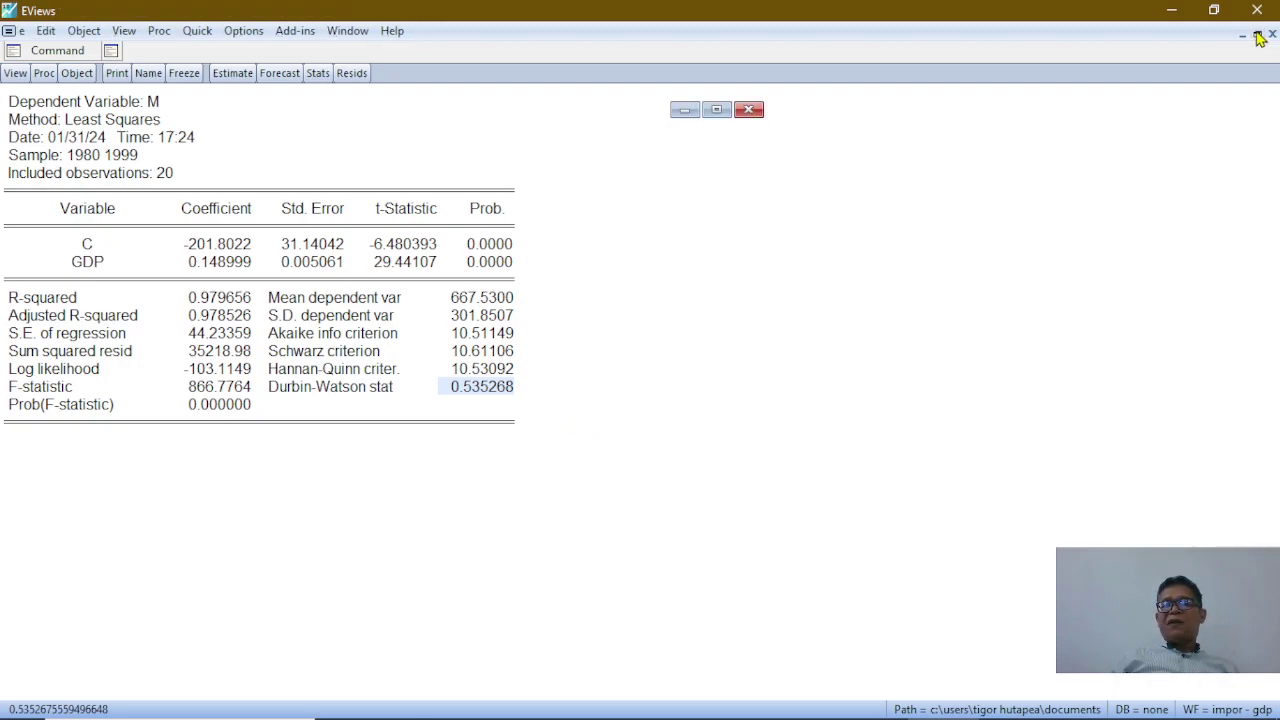
{"action": "left_click", "coordinate": [750, 111]}
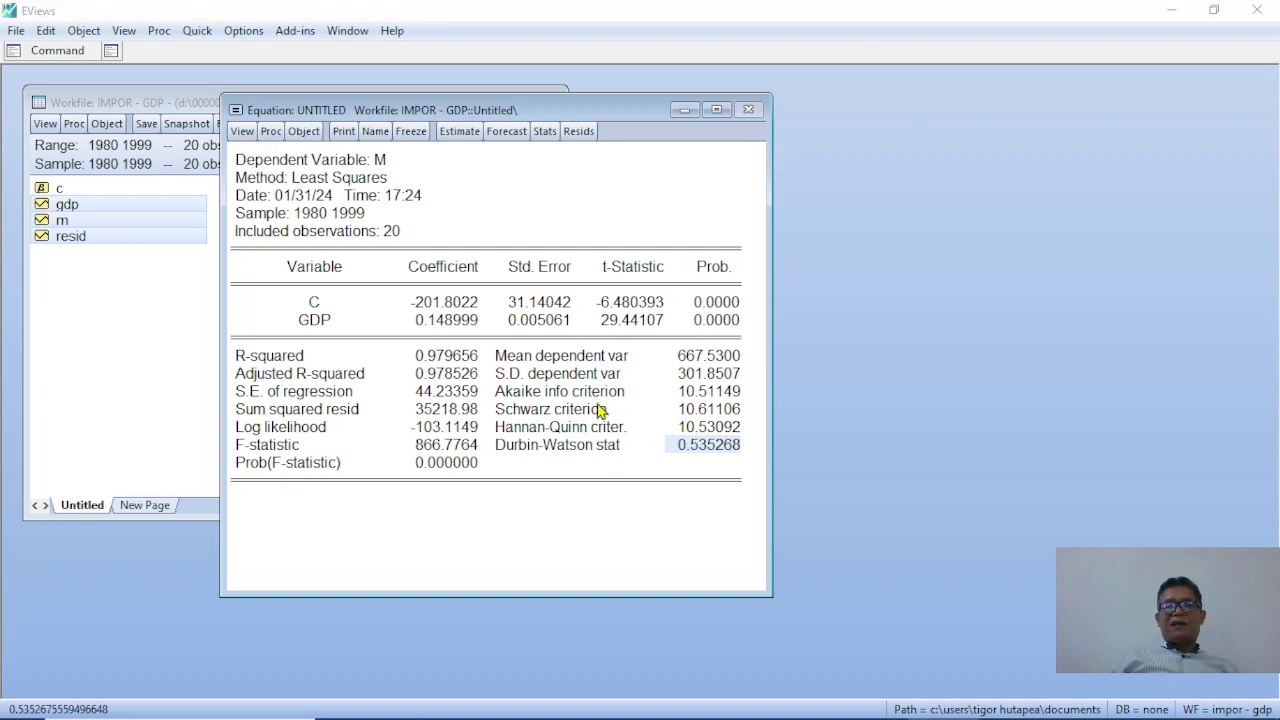
{"action": "left_click", "coordinate": [596, 404]}
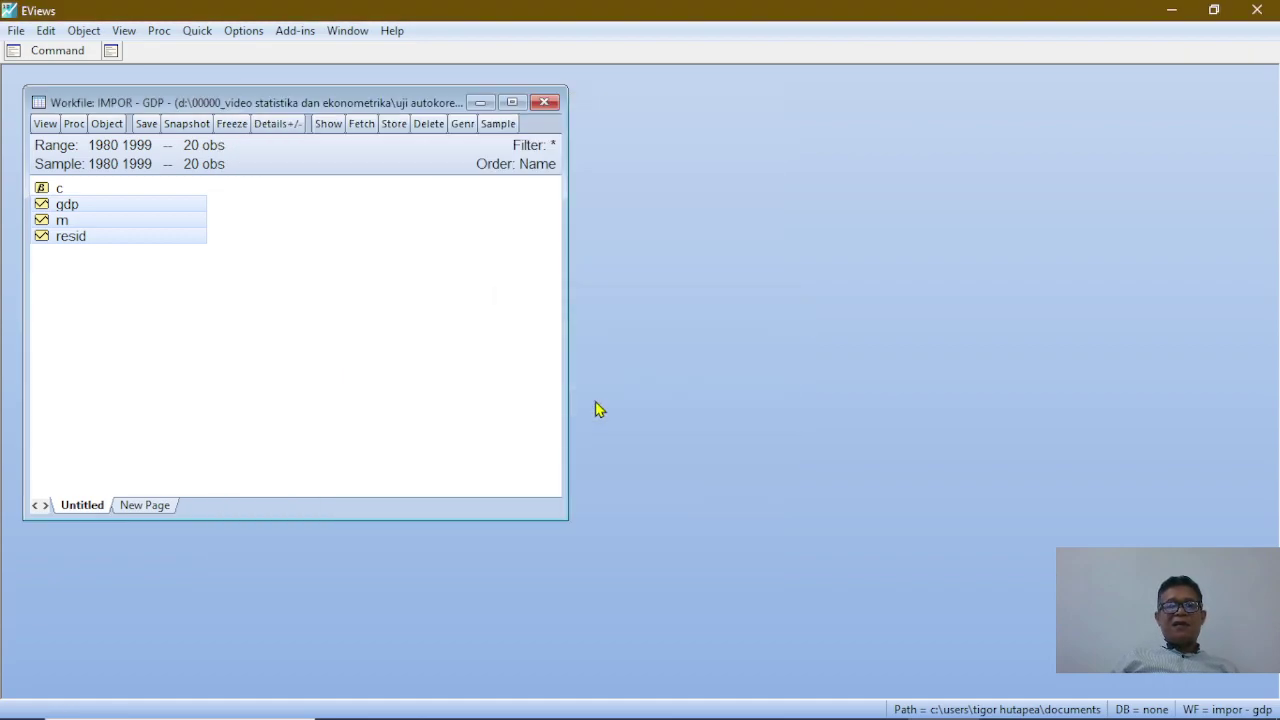
{"action": "left_click", "coordinate": [546, 103]}
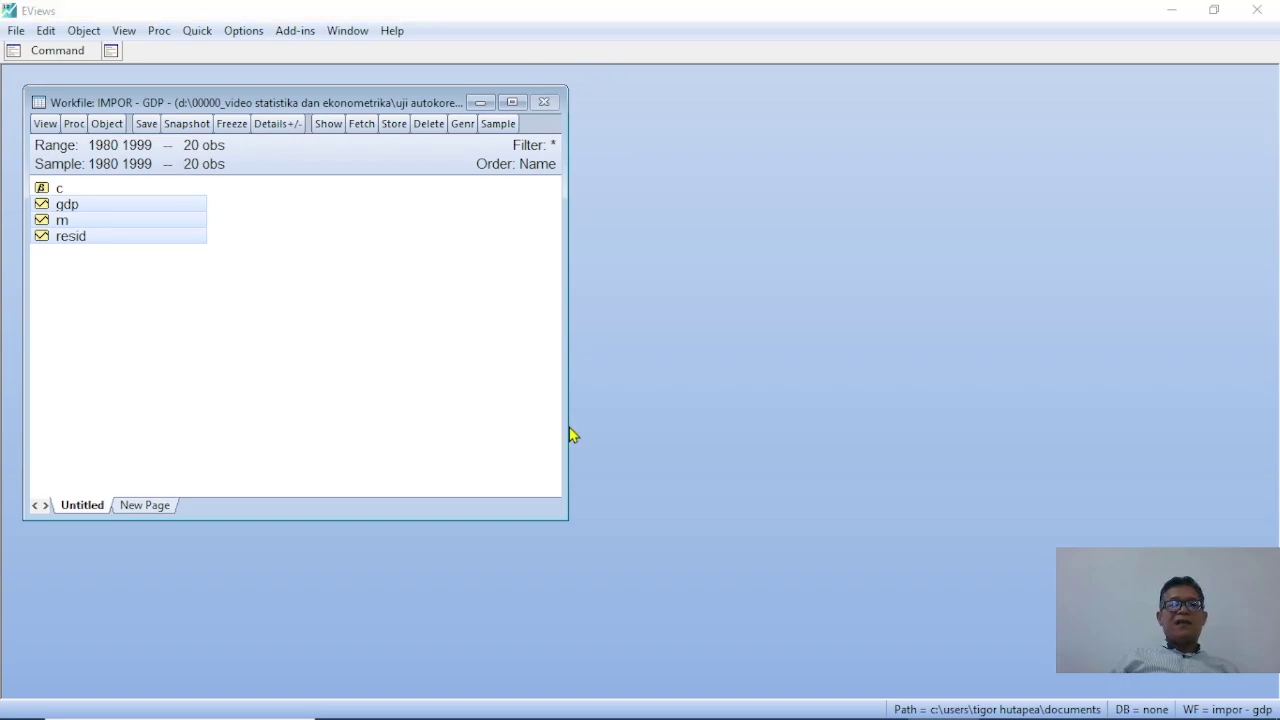
{"action": "left_click", "coordinate": [652, 433]}
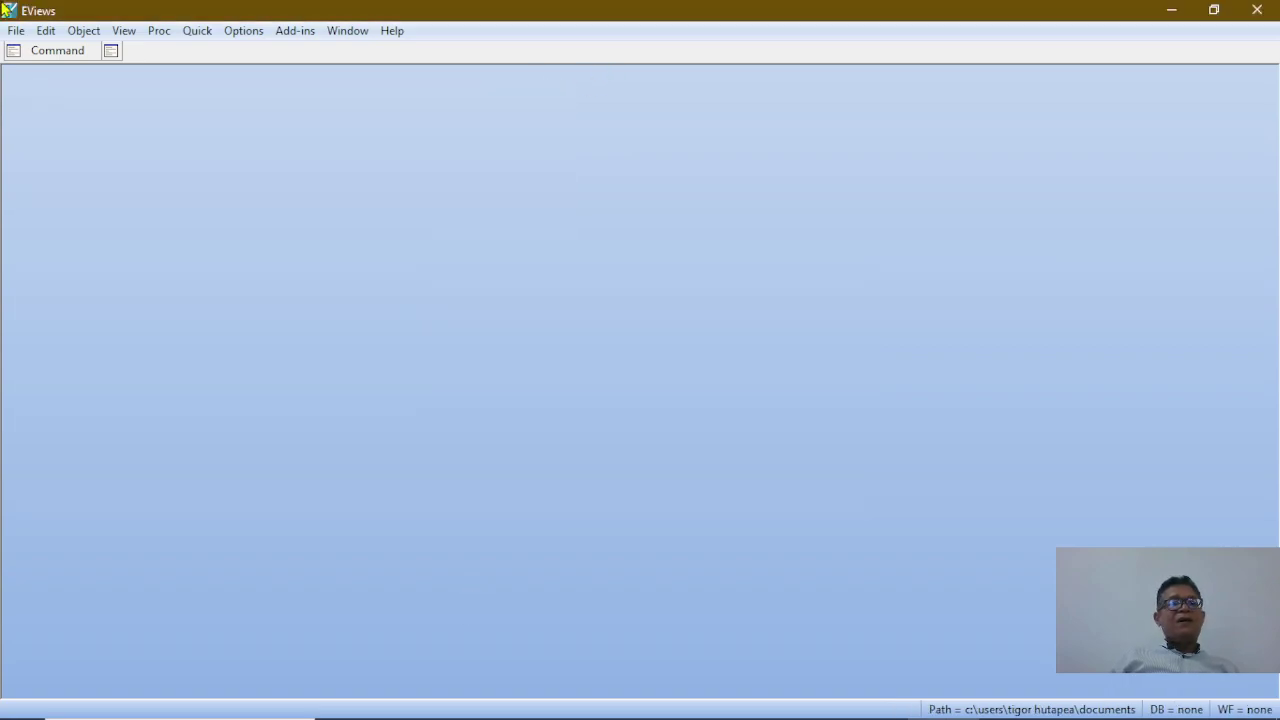
Open the recent workfile "investasi_gdp_deflator gdp.wf1" and reposition its window within the workspace
{"action": "left_click", "coordinate": [15, 33]}
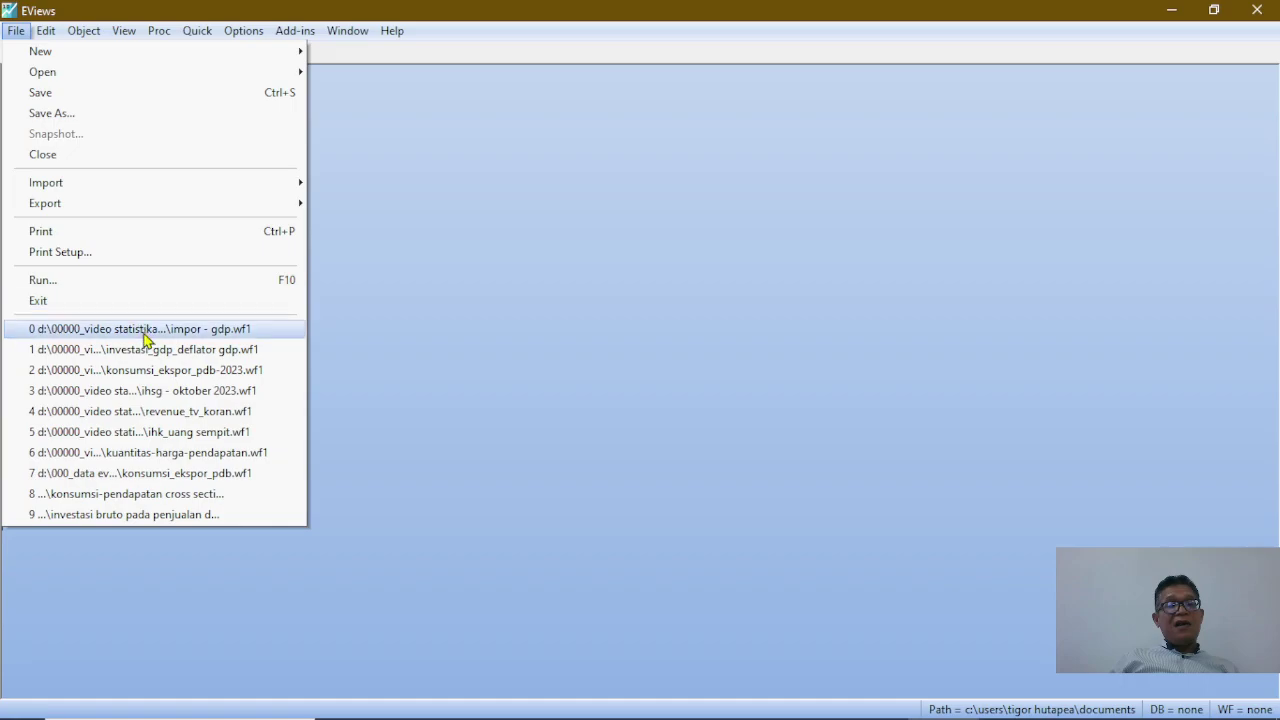
{"action": "left_click", "coordinate": [180, 350]}
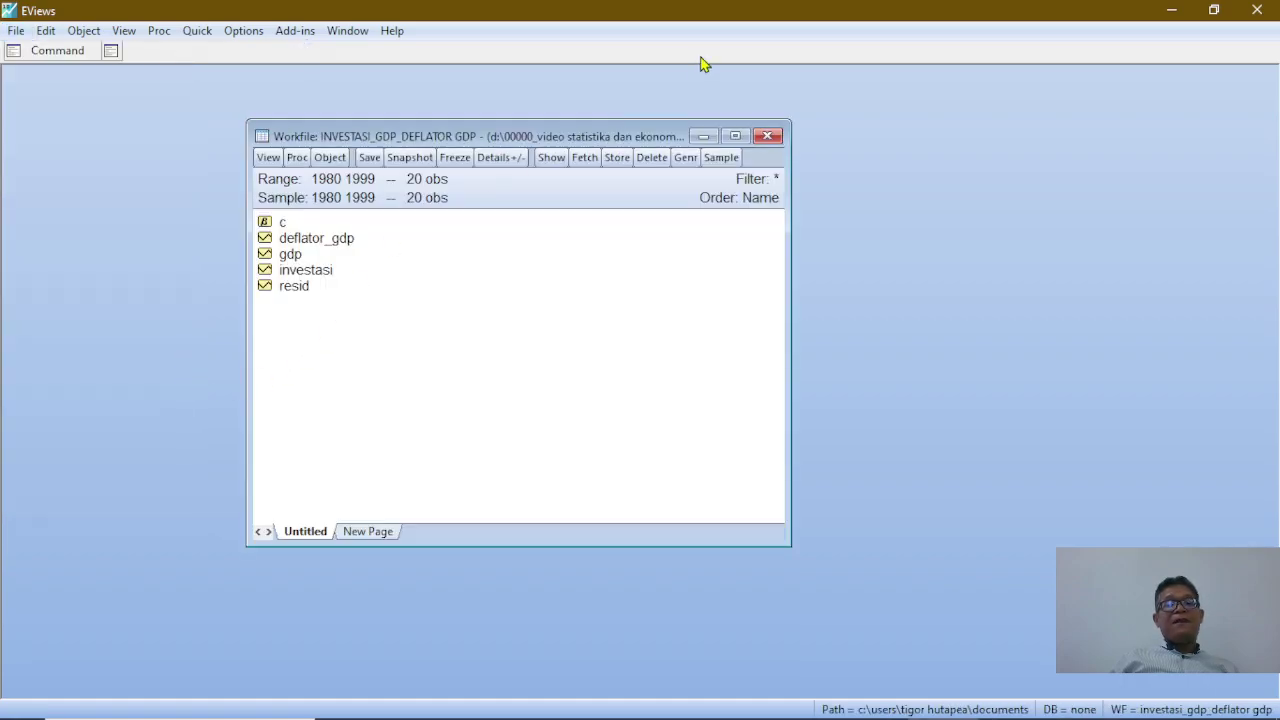
{"action": "left_click_drag", "start_coordinate": [594, 140], "coordinate": [465, 113]}
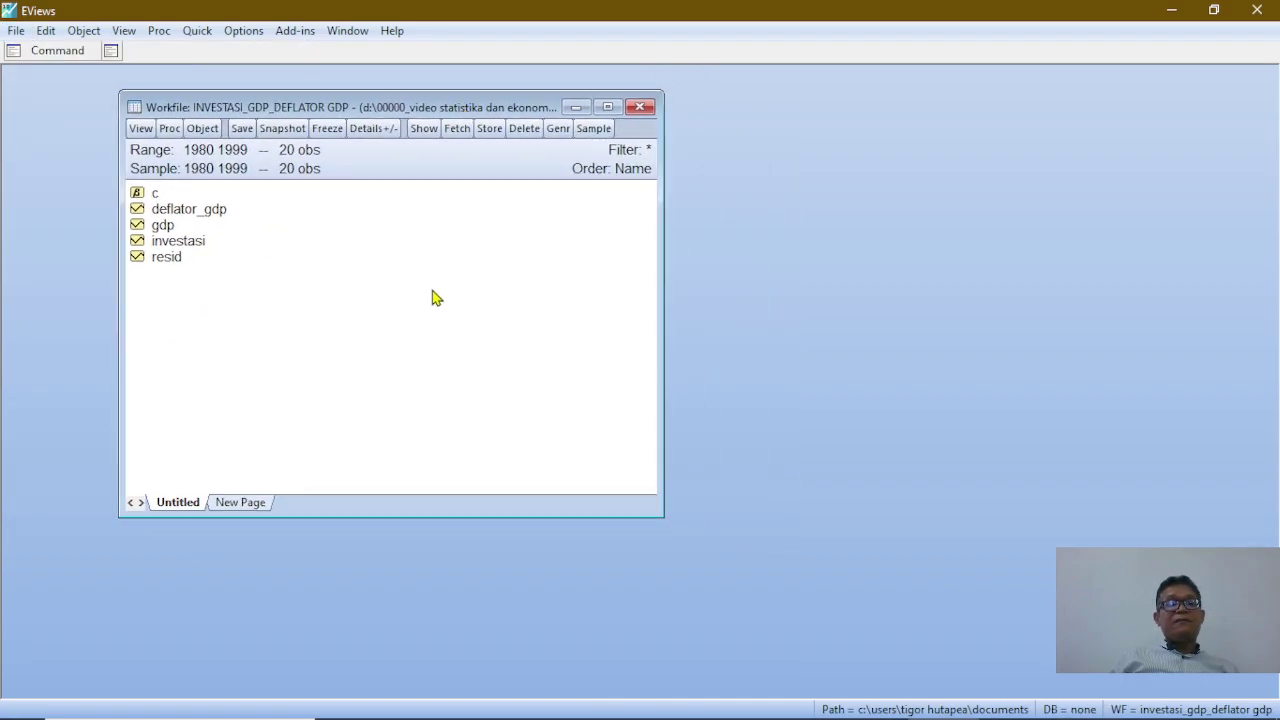
Display the investasi, gdp and deflator_gdp series together as a maximized group spreadsheet and examine their data
{"action": "left_click", "coordinate": [190, 245]}
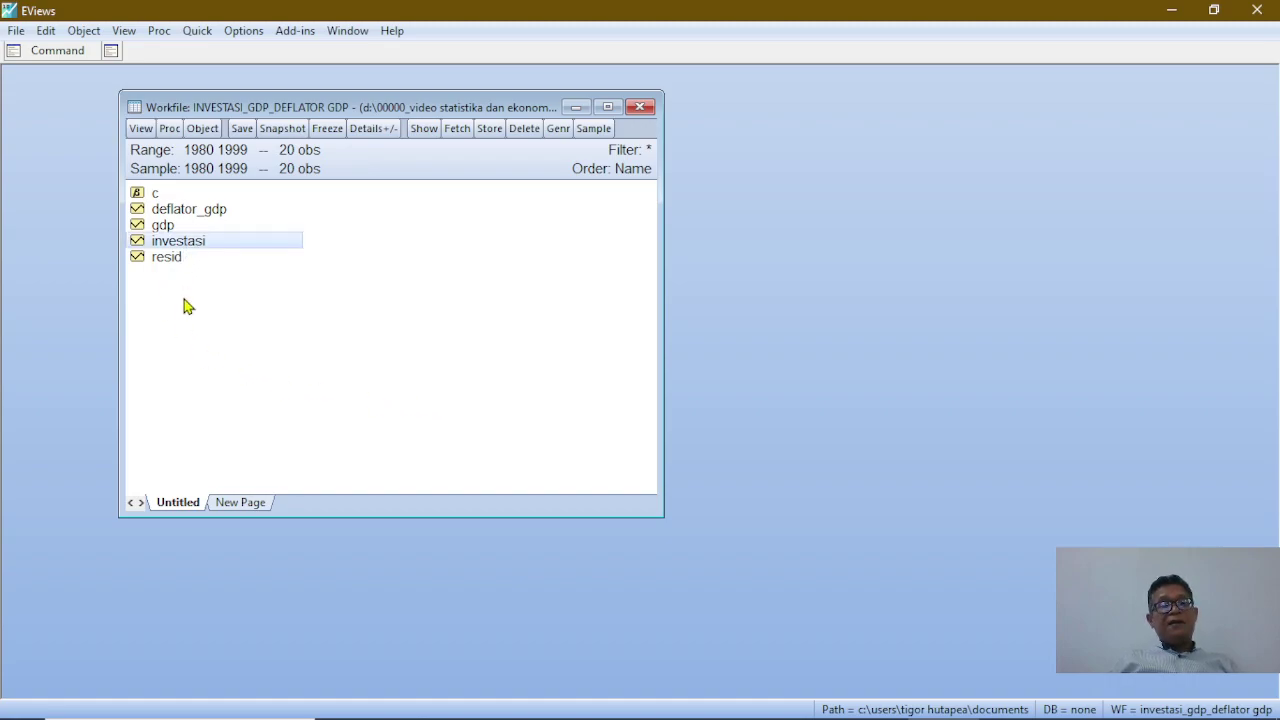
{"action": "left_click", "coordinate": [173, 226], "text": "ctrl"}
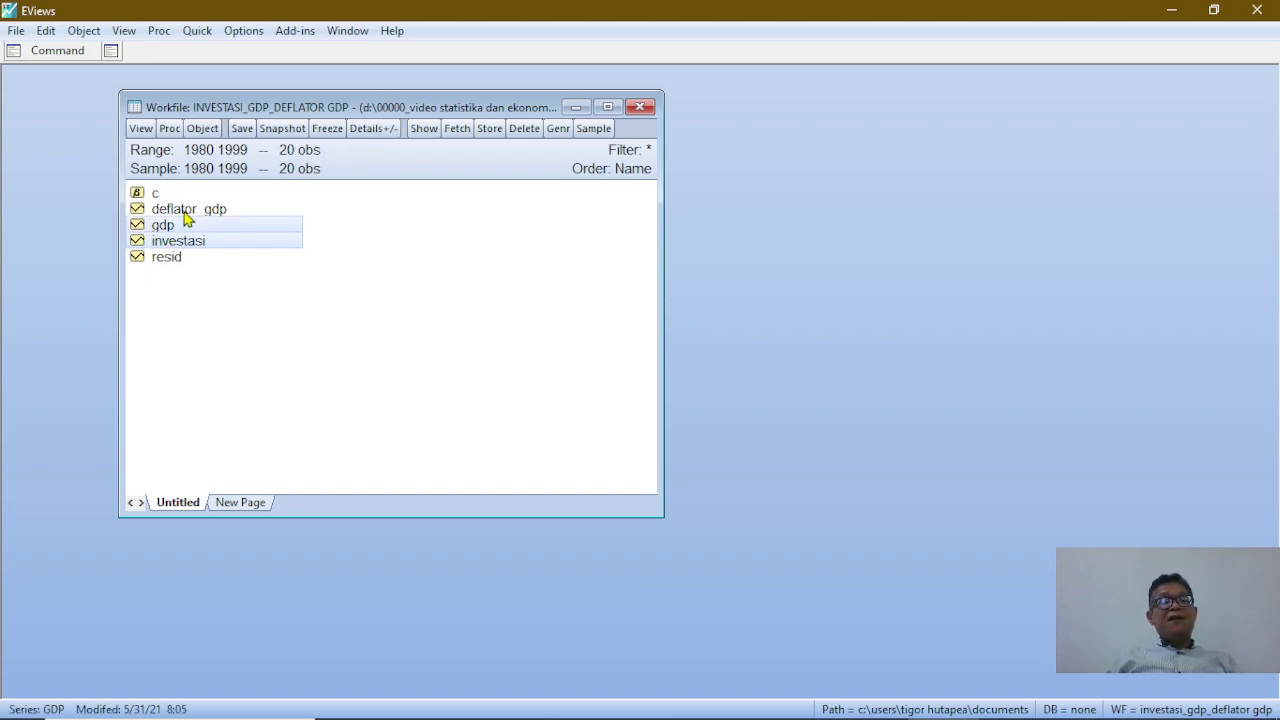
{"action": "left_click", "coordinate": [189, 209], "text": "ctrl"}
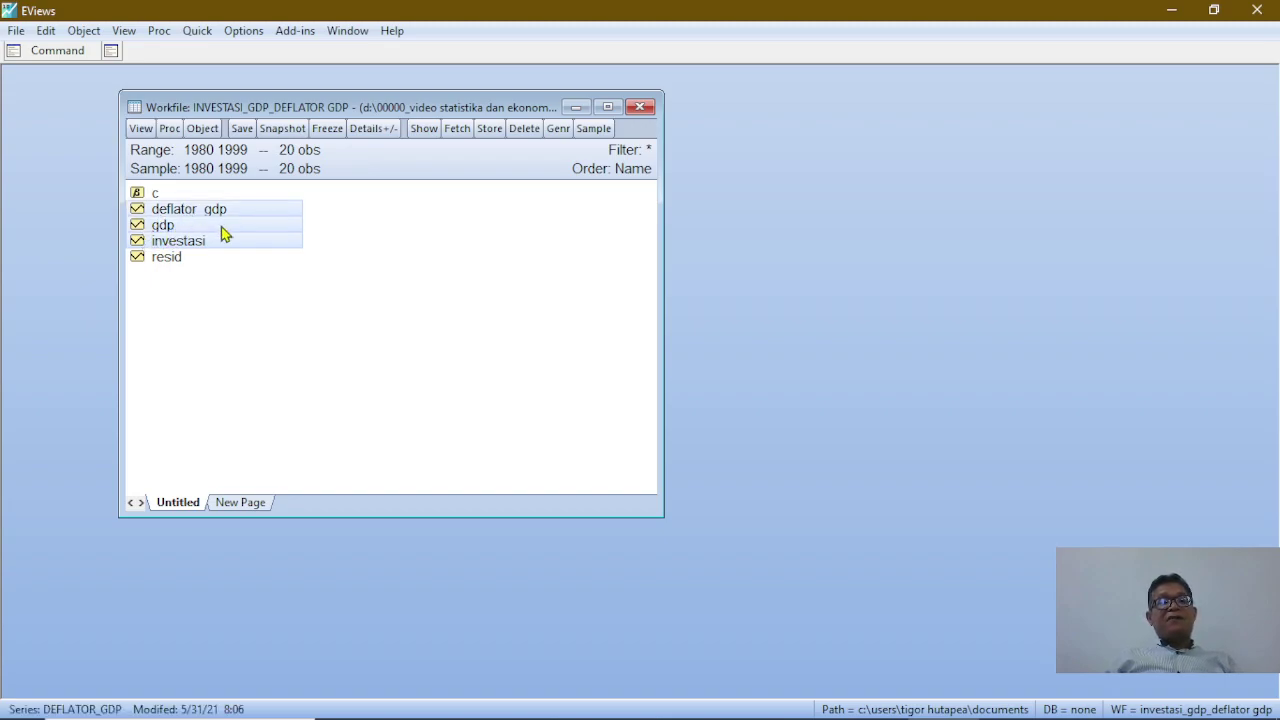
{"action": "left_click", "coordinate": [198, 31]}
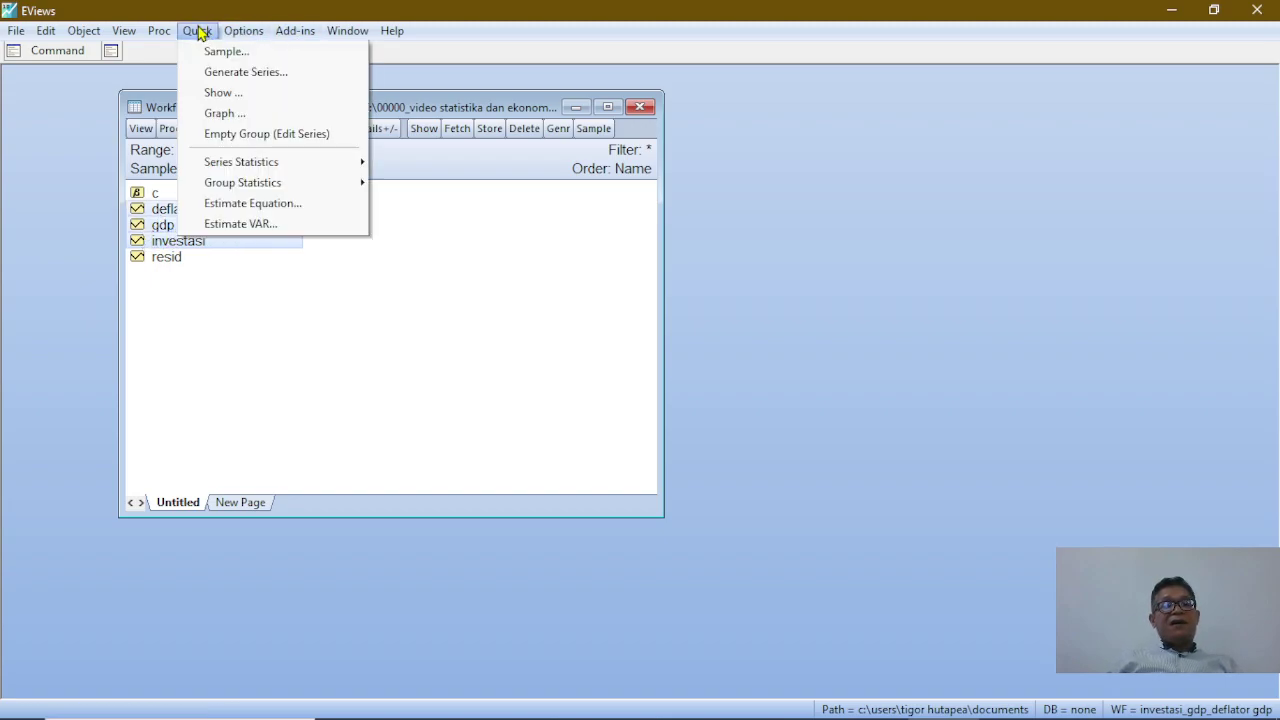
{"action": "left_click", "coordinate": [222, 93]}
{"action": "left_click", "coordinate": [726, 425]}
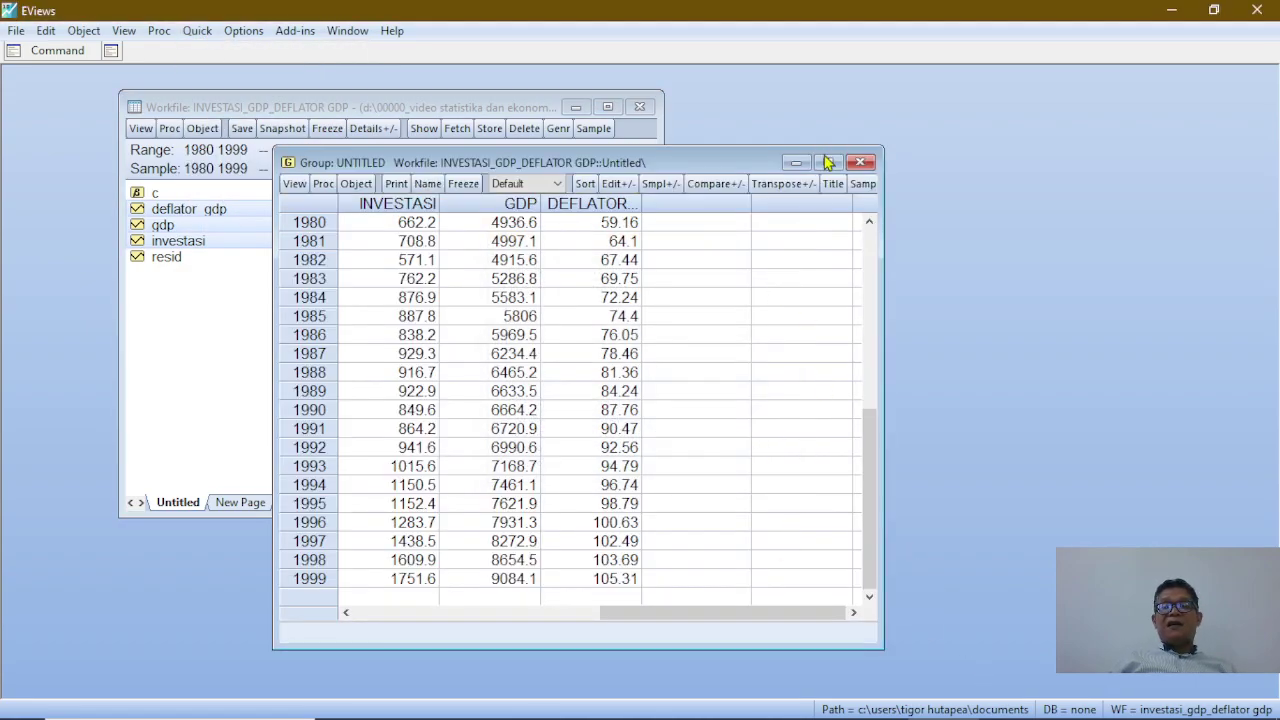
{"action": "left_click", "coordinate": [828, 162]}
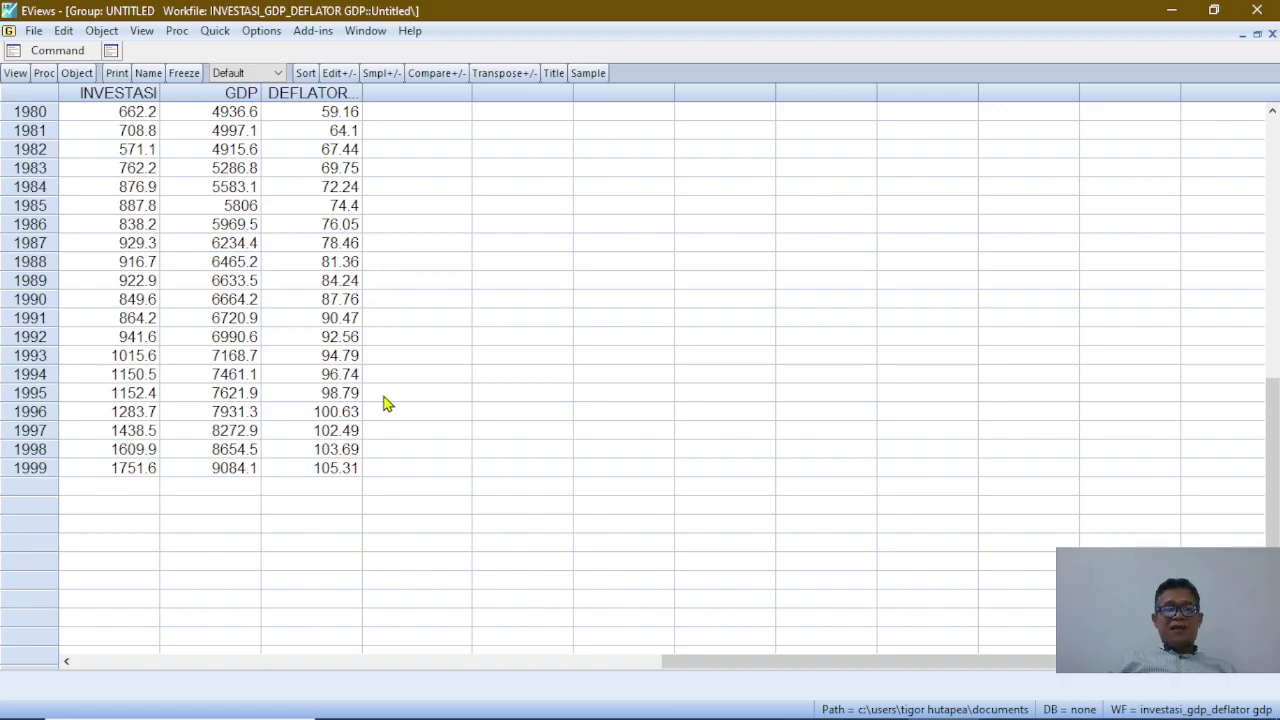
Restore the investasi, gdp and deflator_gdp group window to normal size and delete the untitled group
{"action": "left_click", "coordinate": [1257, 34]}
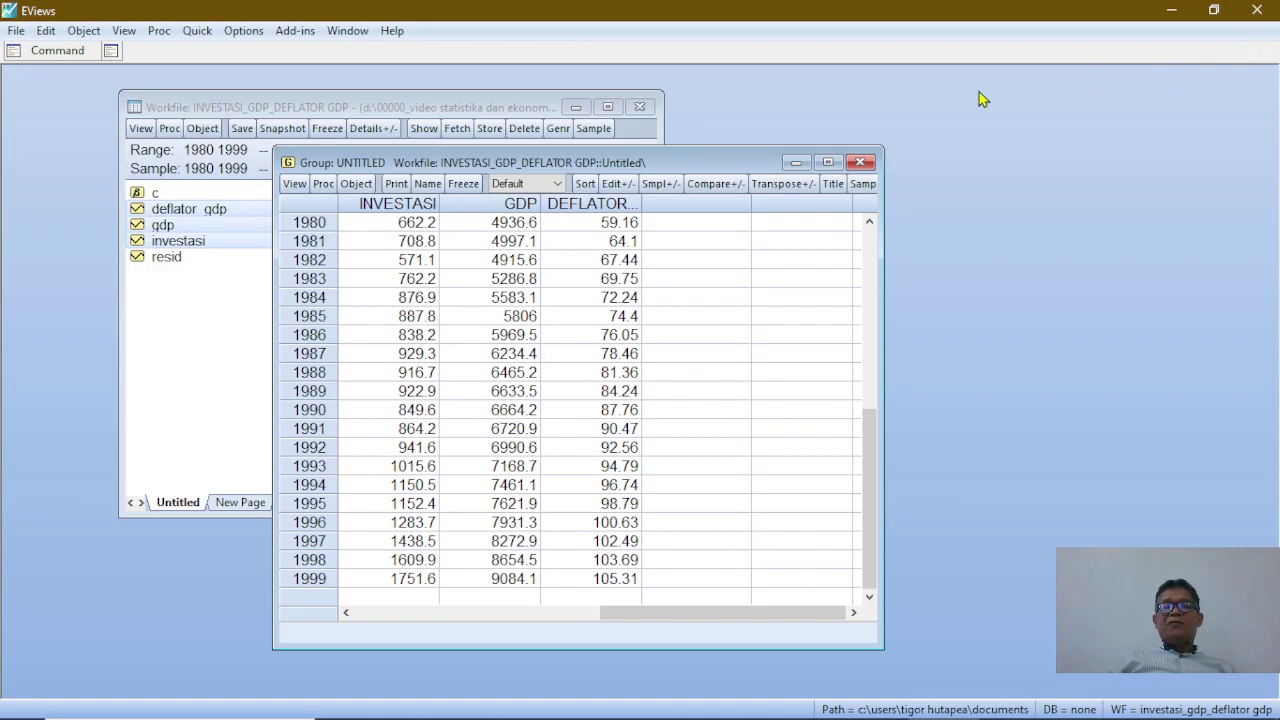
{"action": "left_click", "coordinate": [860, 162]}
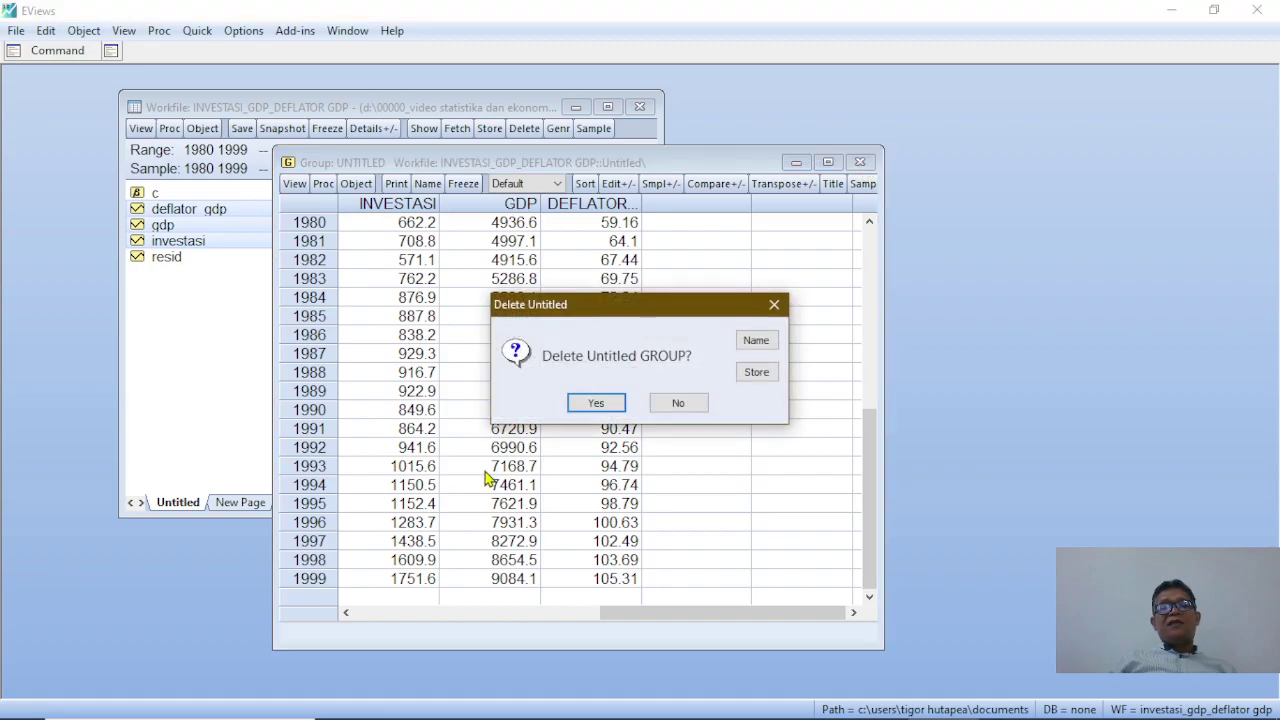
{"action": "left_click", "coordinate": [600, 407]}
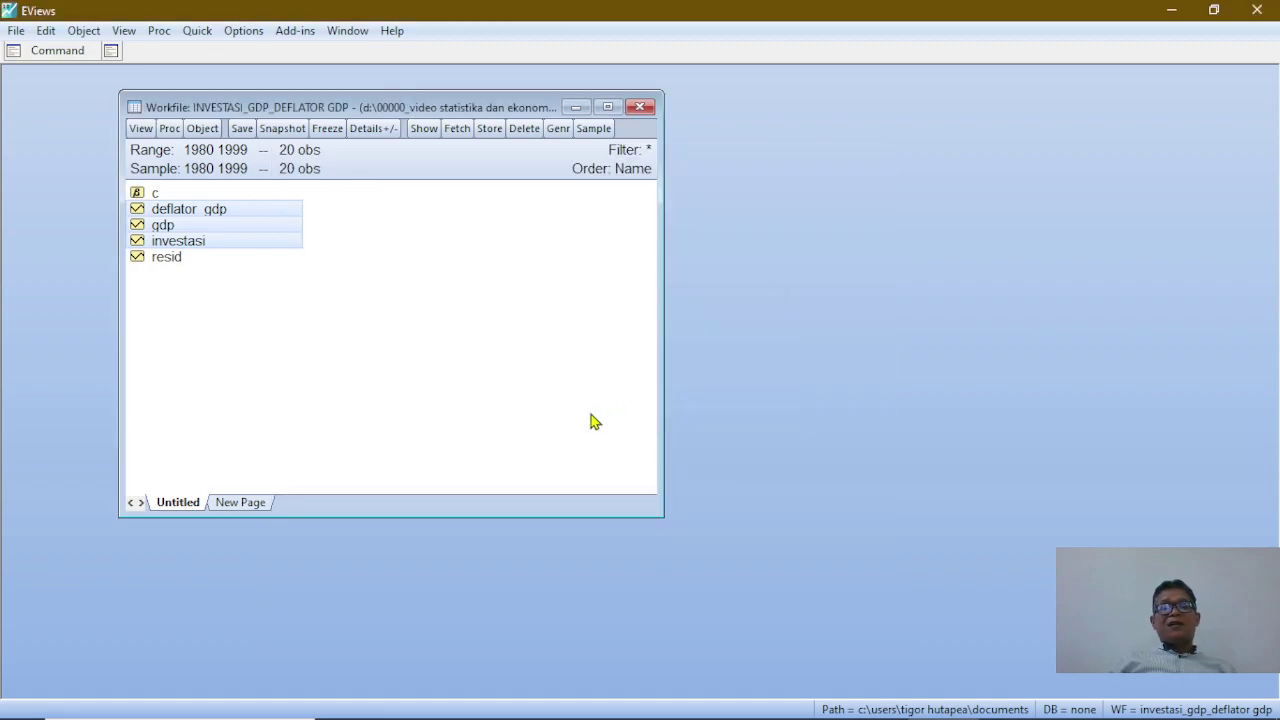
Estimate the equation "investasi c gdp deflator_gdp" by least squares over 1980 1999, and delete the untitled equation after reviewing its output
{"action": "left_click", "coordinate": [198, 33]}
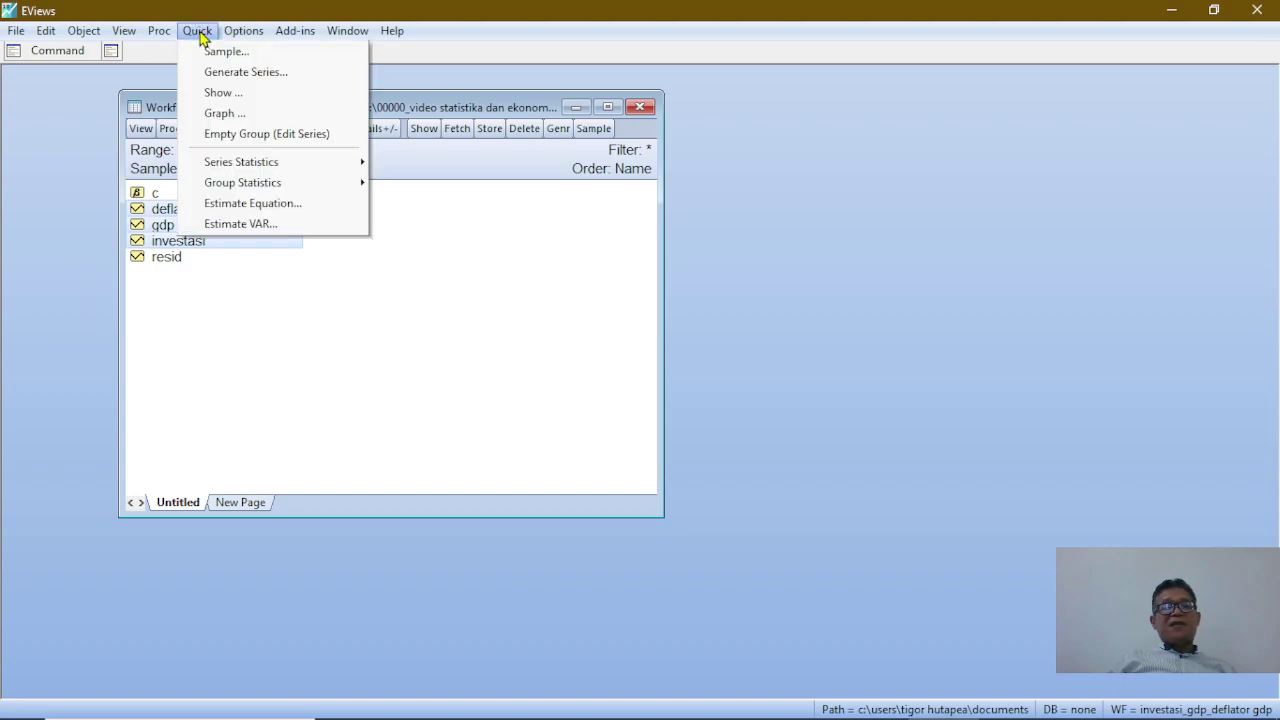
{"action": "left_click", "coordinate": [268, 210]}
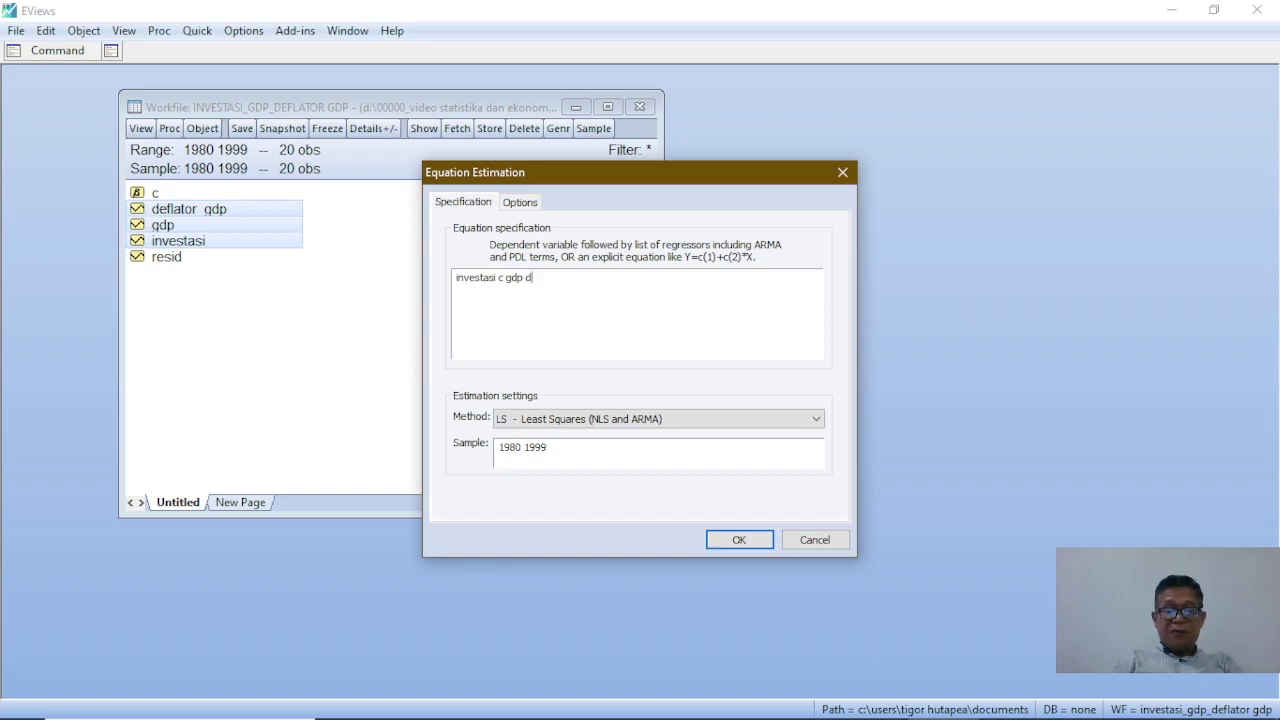
{"action": "type", "text": "fla"}
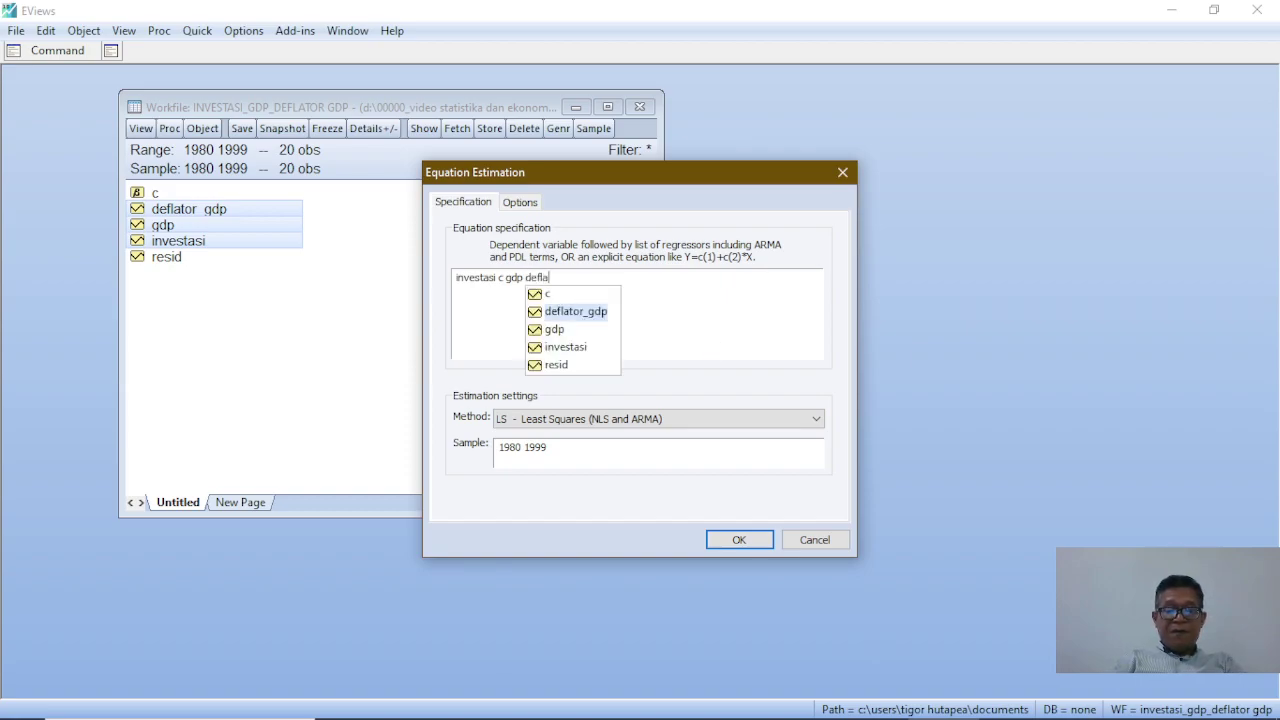
{"action": "type", "text": "tor_gdp"}
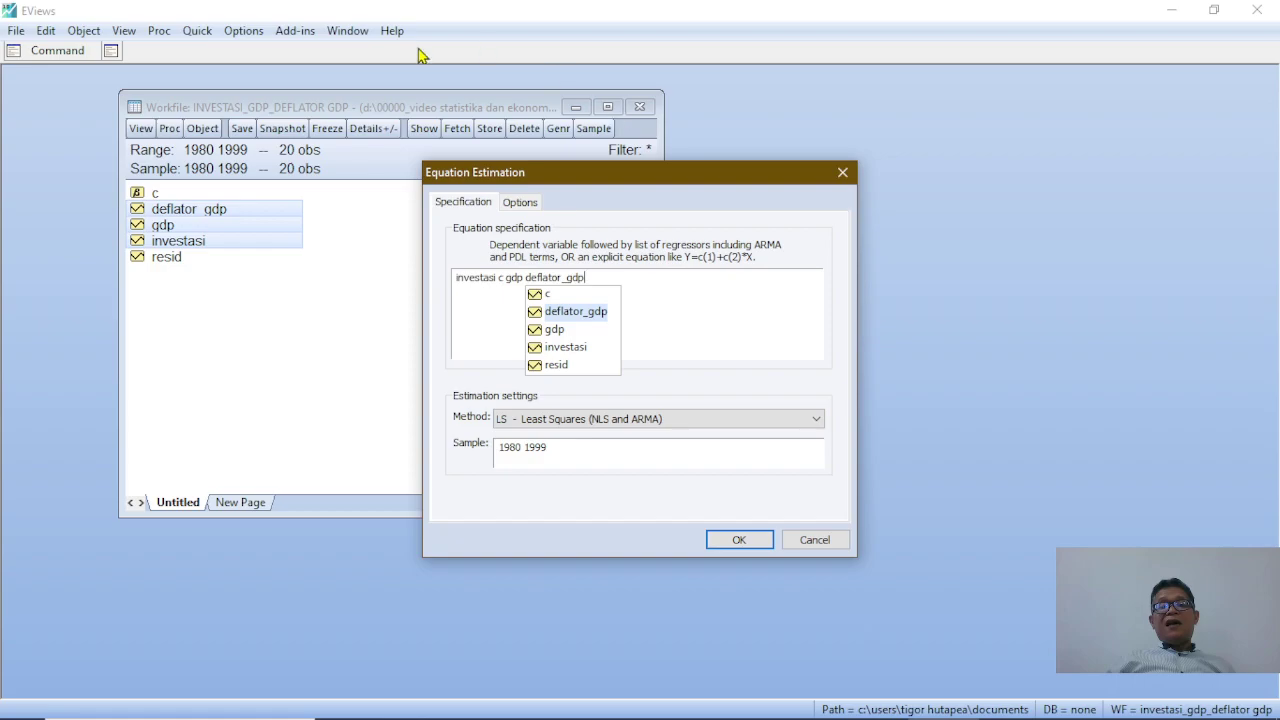
{"action": "left_click", "coordinate": [737, 541]}
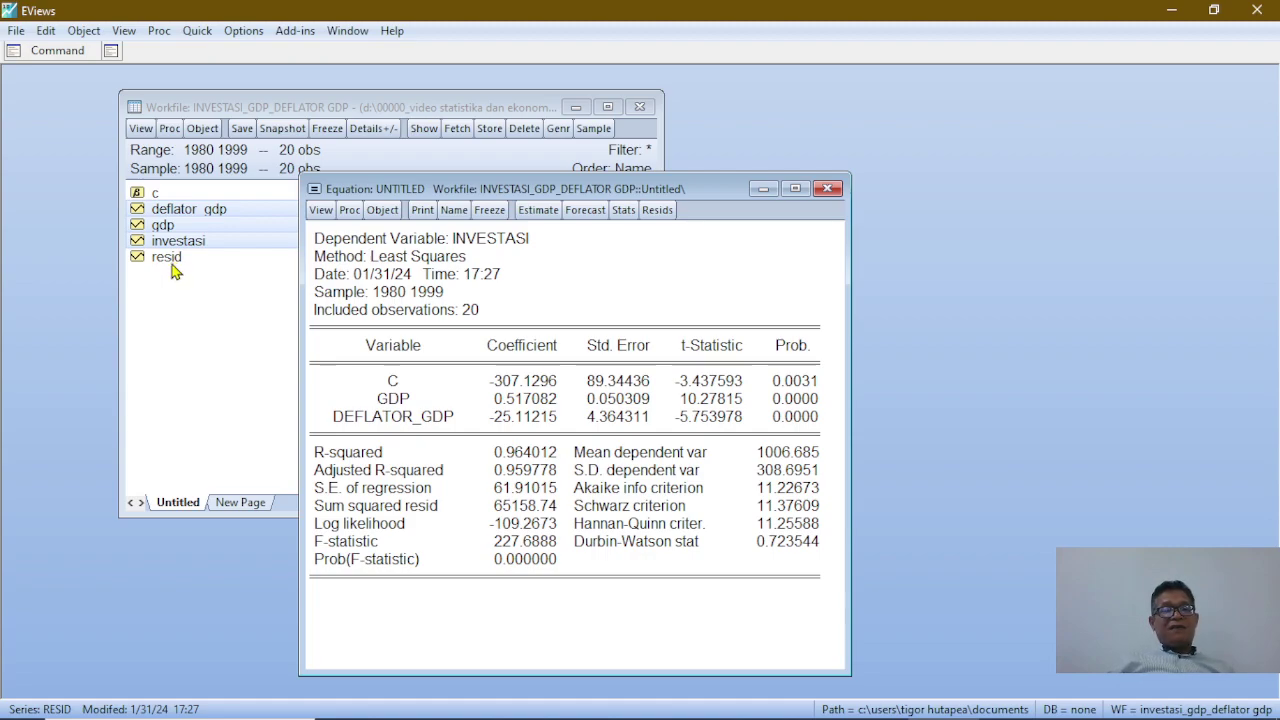
{"action": "left_click", "coordinate": [827, 189]}
{"action": "left_click", "coordinate": [590, 404]}
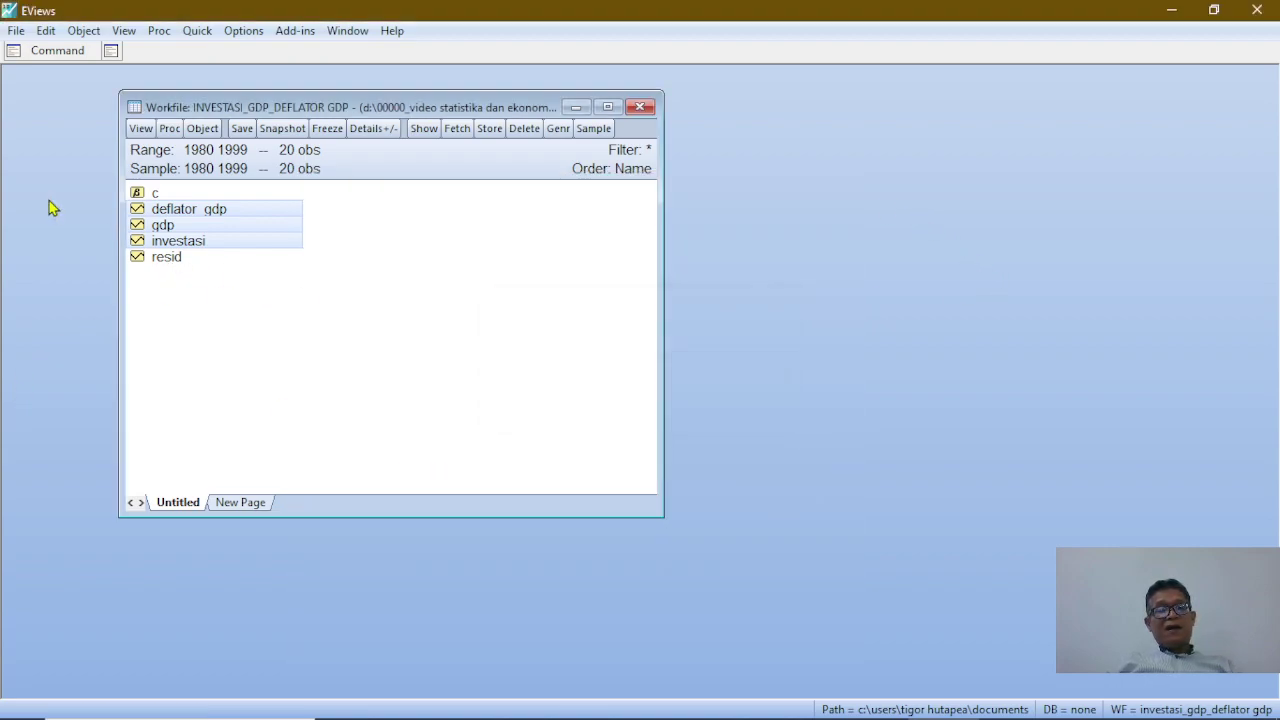
{"action": "left_click", "coordinate": [168, 258], "text": "ctrl"}
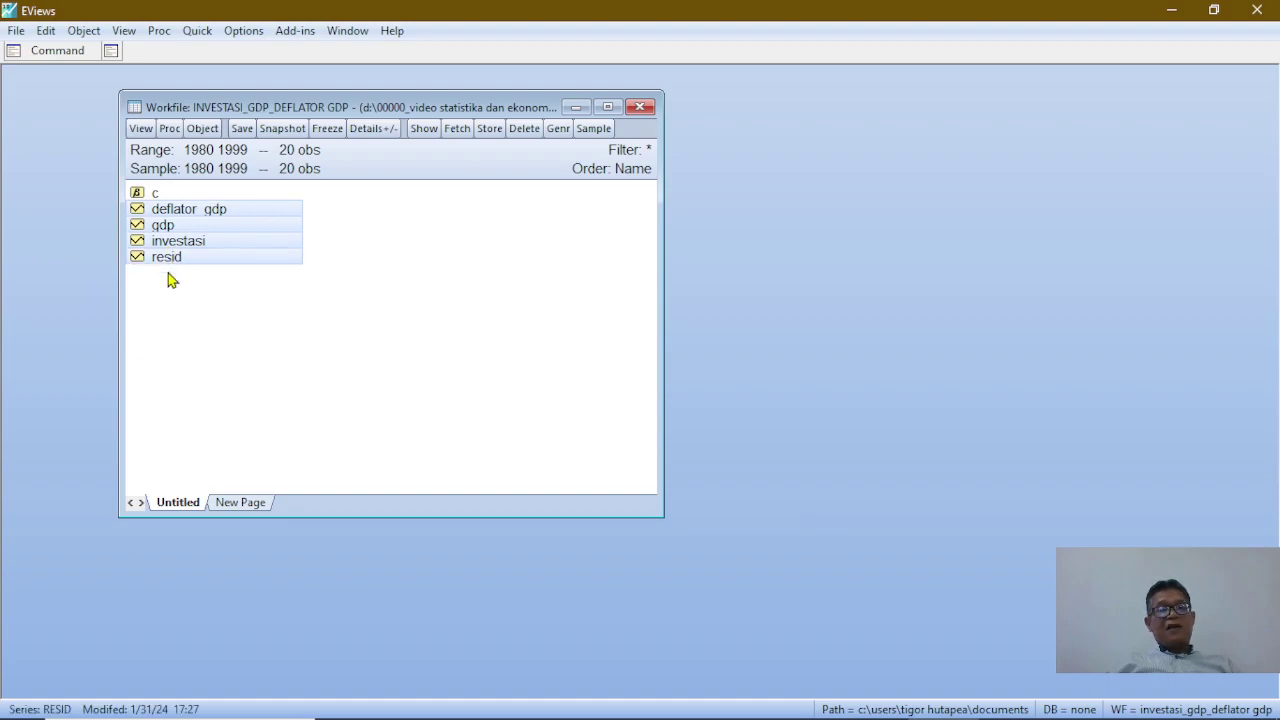
{"action": "left_click", "coordinate": [196, 34]}
{"action": "left_click", "coordinate": [222, 114]}
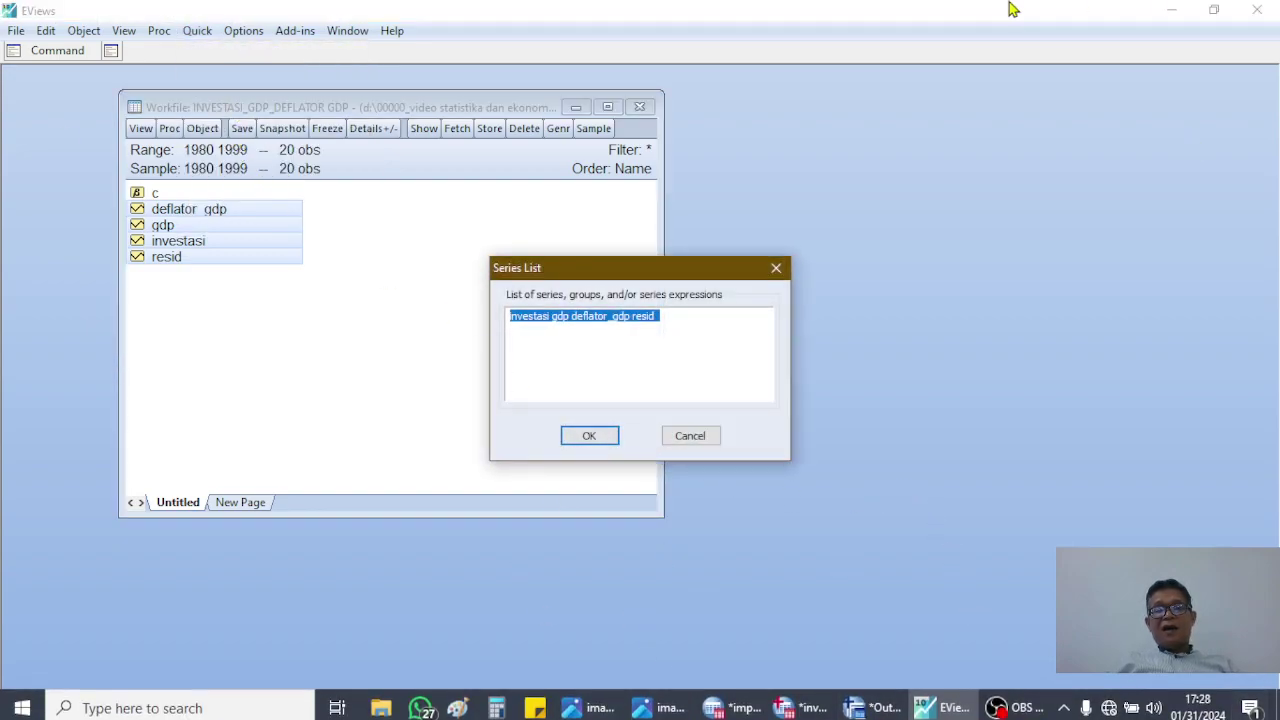
{"action": "left_click", "coordinate": [700, 444]}
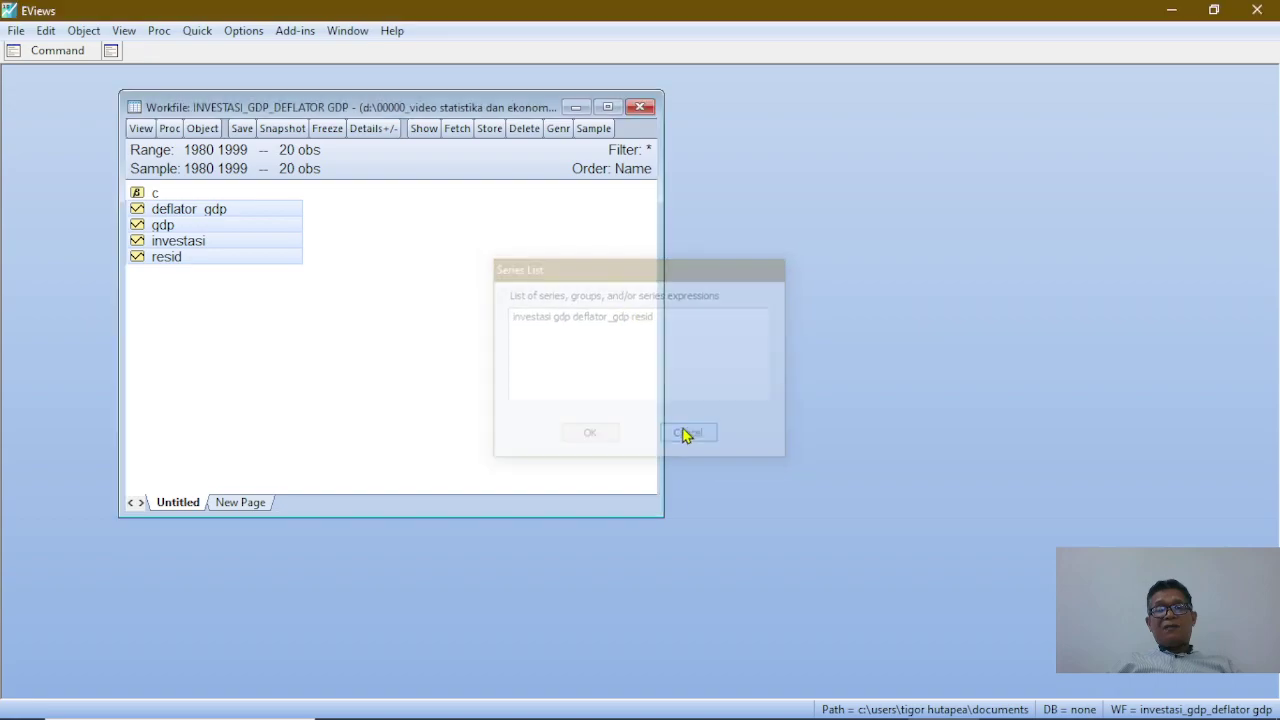
{"action": "left_click", "coordinate": [203, 36]}
{"action": "left_click", "coordinate": [348, 362]}
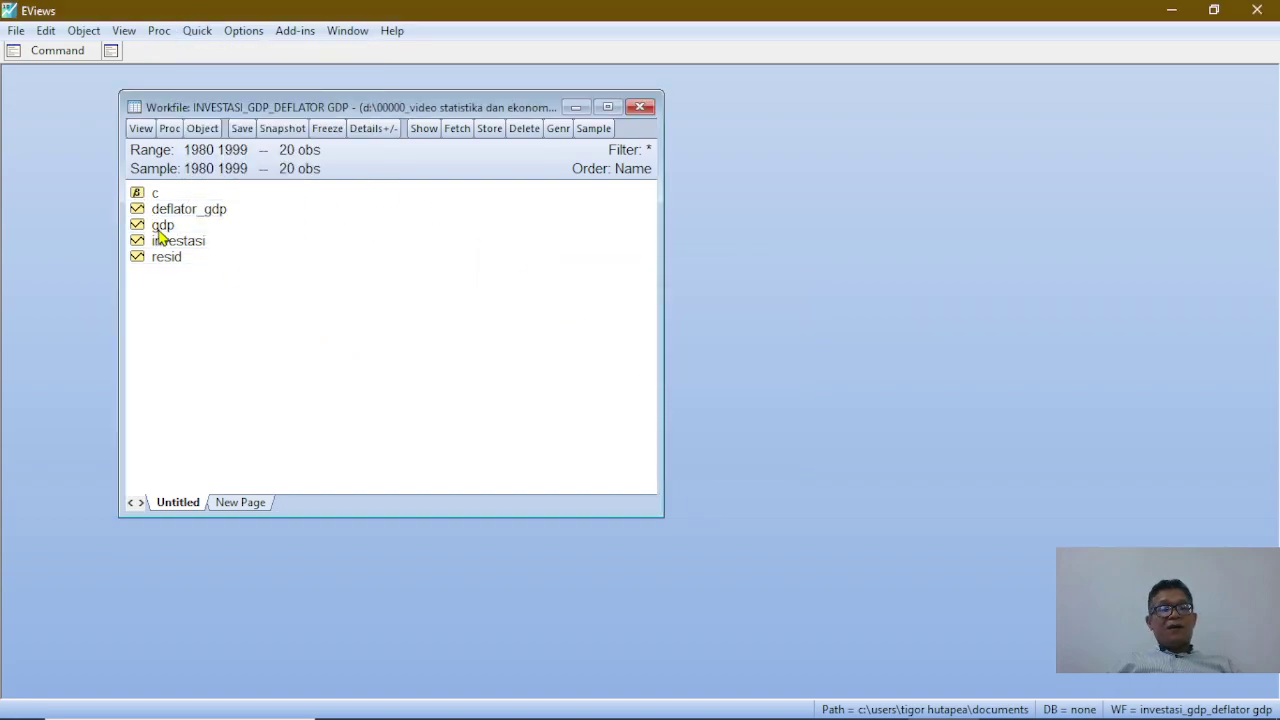
Display the investasi and resid series together as a maximized group spreadsheet
{"action": "left_click", "coordinate": [168, 242]}
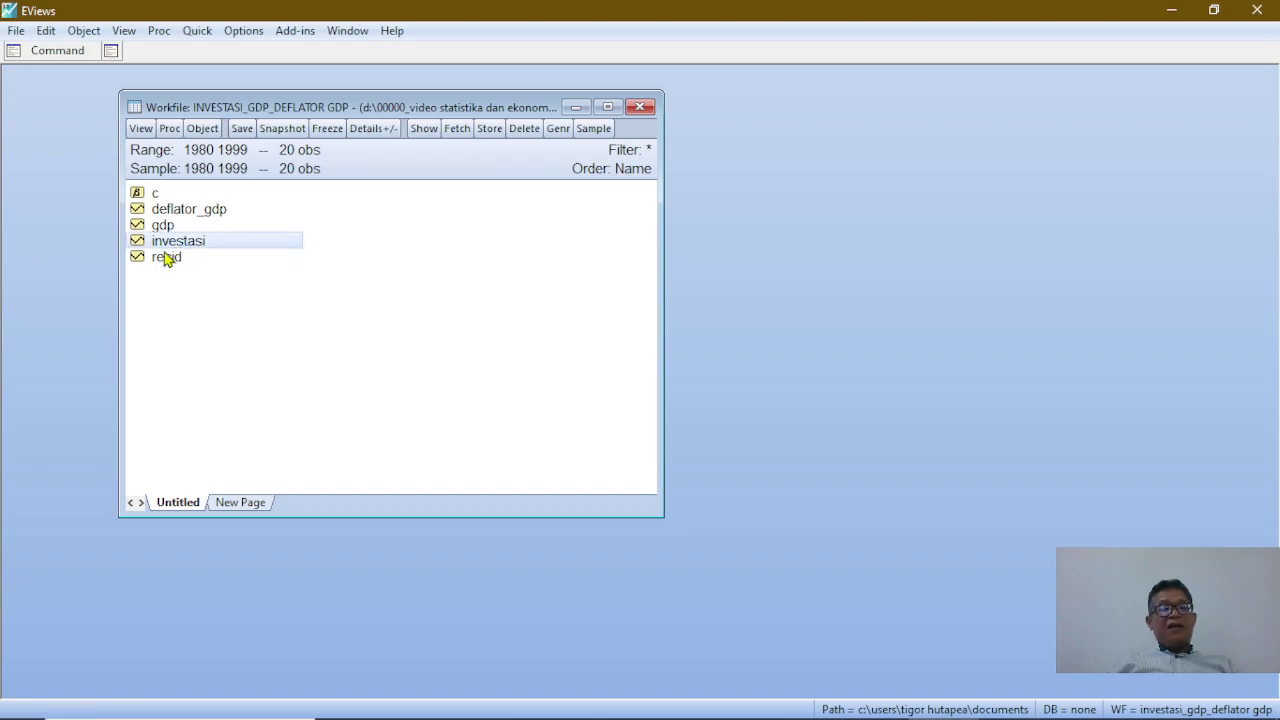
{"action": "left_click", "coordinate": [166, 258], "text": "ctrl"}
{"action": "left_click", "coordinate": [196, 31]}
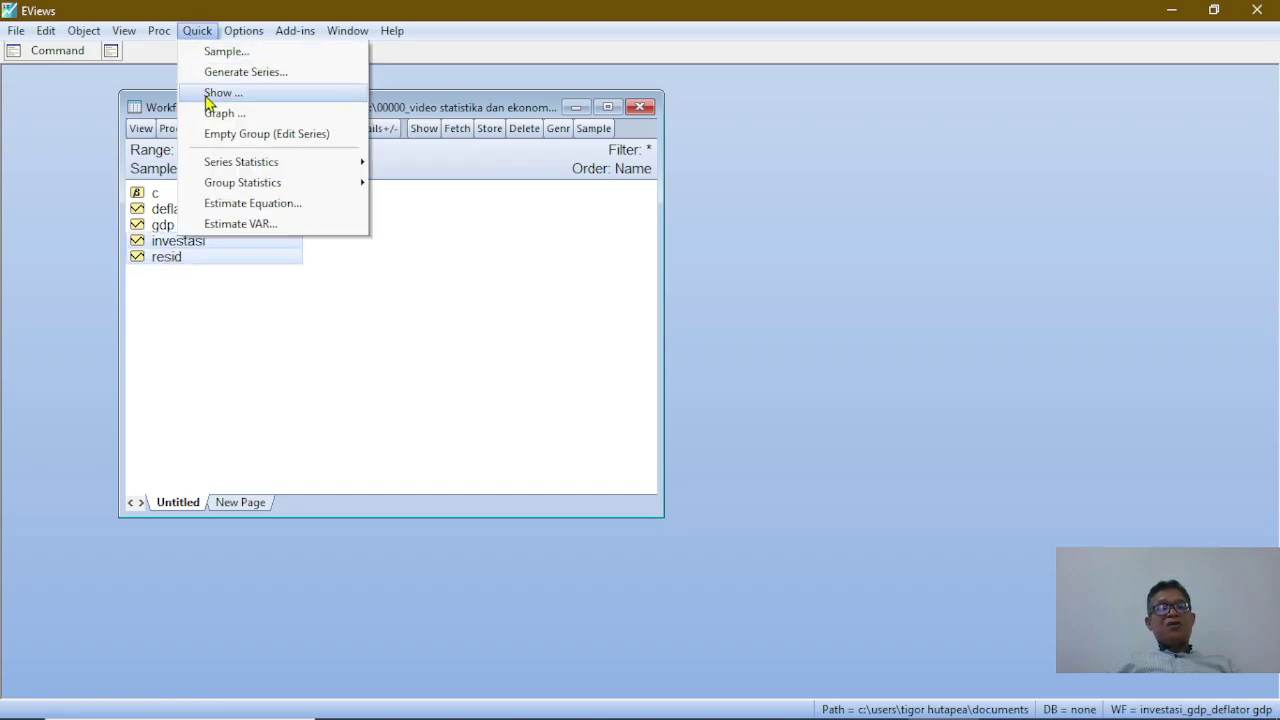
{"action": "left_click", "coordinate": [222, 93]}
{"action": "left_click", "coordinate": [745, 423]}
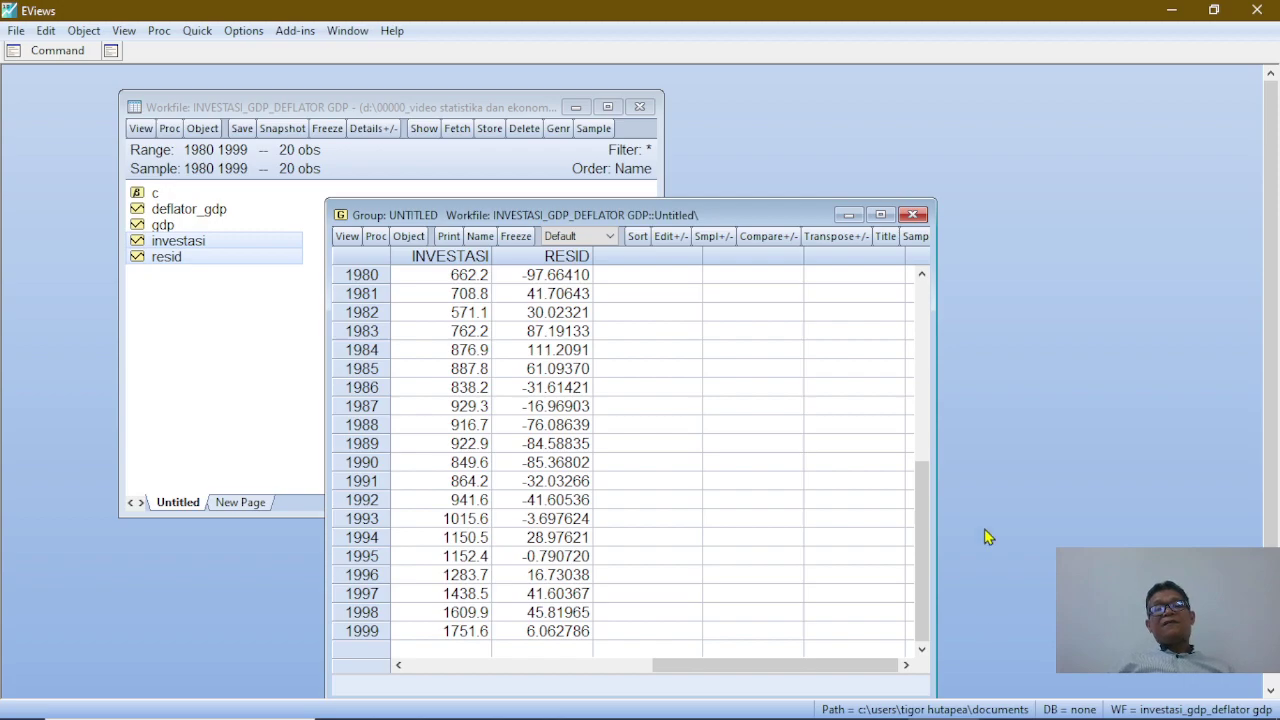
{"action": "left_click", "coordinate": [880, 215]}
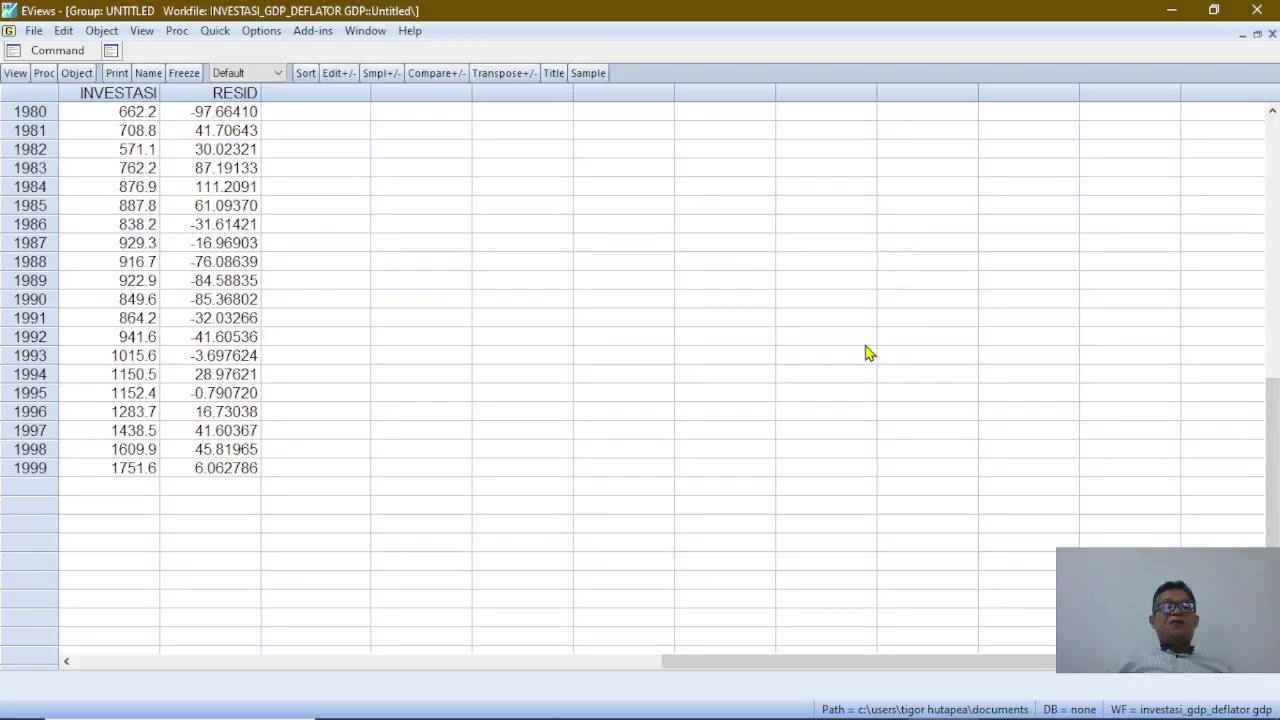
Examine the signs of the RESID values year by year, starting from 1980 and moving down to 1995
{"action": "left_click", "coordinate": [230, 116]}
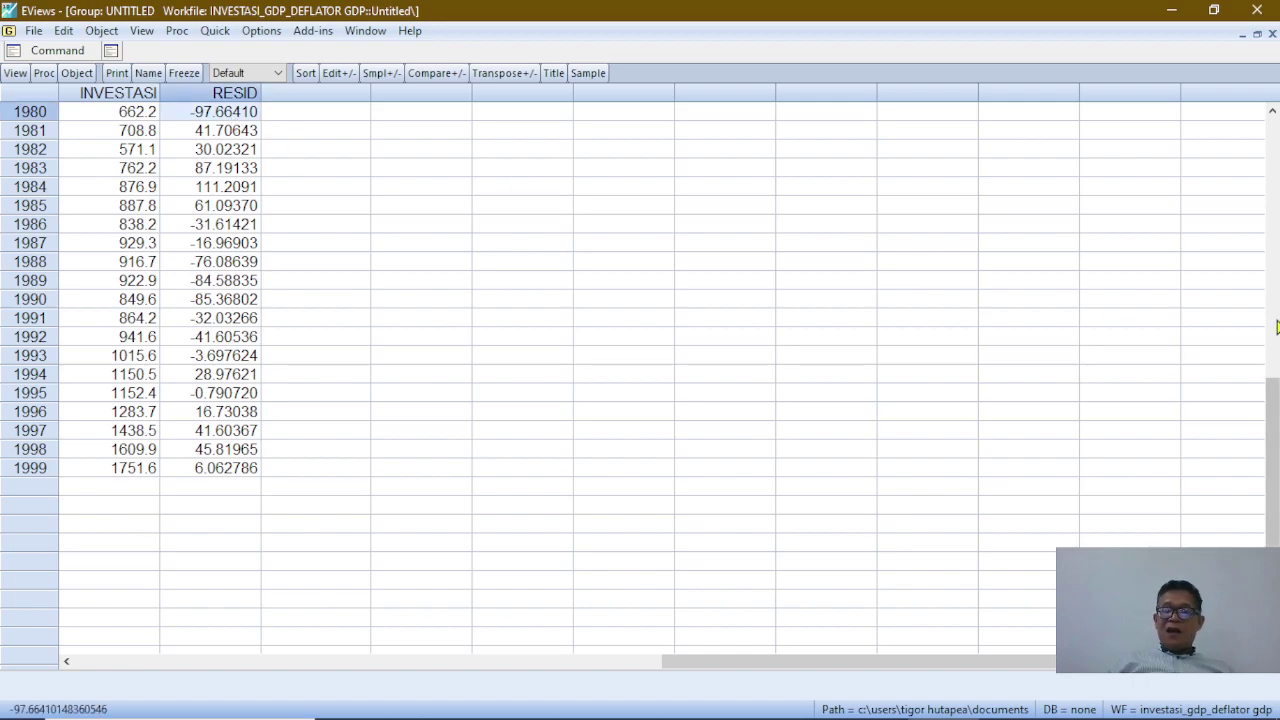
{"action": "key", "text": "Down"}
{"action": "key", "text": "Down"}
{"action": "key", "text": "Down"}
{"action": "key", "text": "Down"}
{"action": "key", "text": "Down"}
{"action": "key", "text": "Down"}
{"action": "key", "text": "Down"}
{"action": "key", "text": "Down"}
{"action": "key", "text": "Down"}
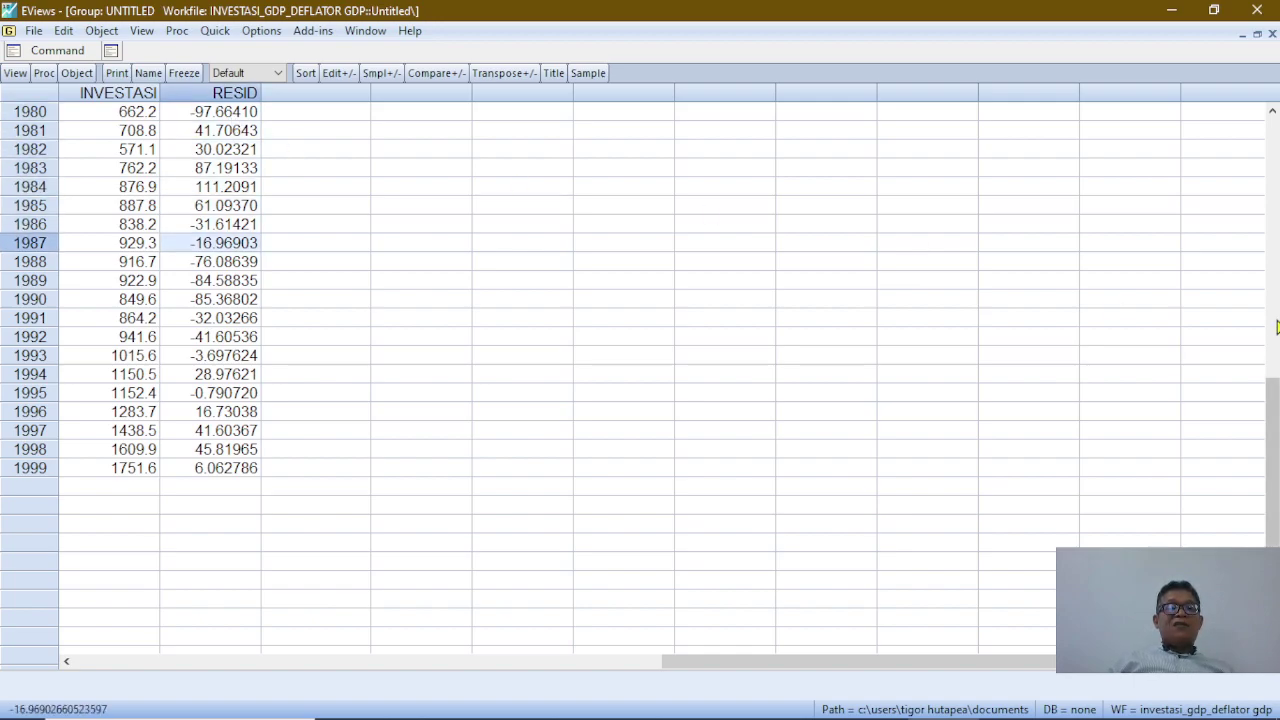
{"action": "key", "text": "Down"}
{"action": "key", "text": "Down"}
{"action": "key", "text": "Down"}
{"action": "key", "text": "Down"}
{"action": "key", "text": "Down"}
{"action": "key", "text": "Down"}
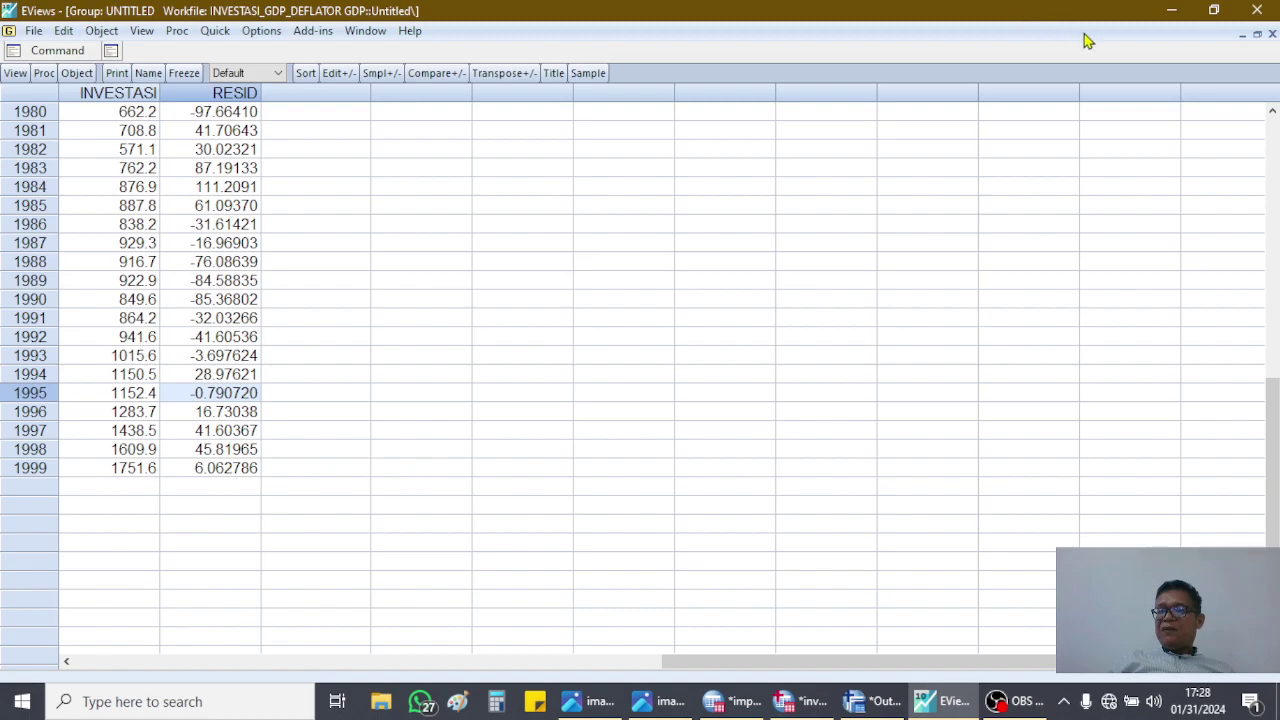
Restore the investasi and resid group window to normal size and delete the untitled group
{"action": "left_click", "coordinate": [1257, 33]}
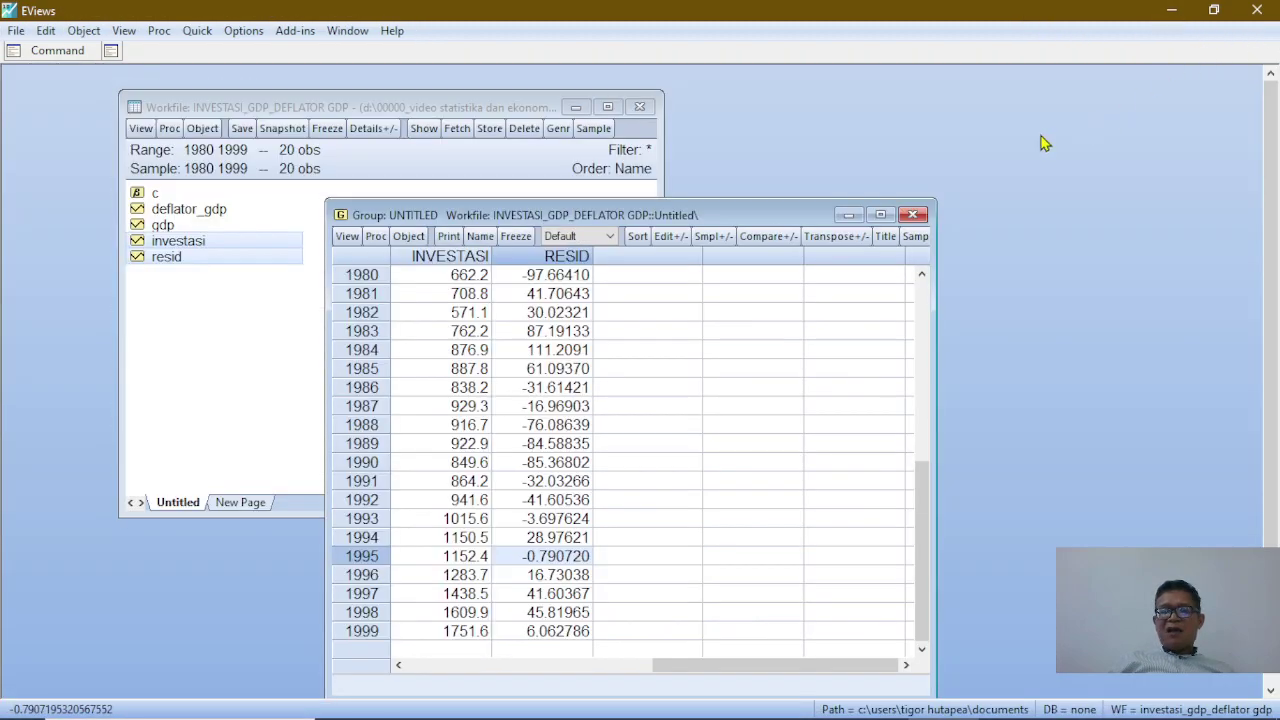
{"action": "left_click", "coordinate": [916, 217]}
{"action": "left_click", "coordinate": [587, 400]}
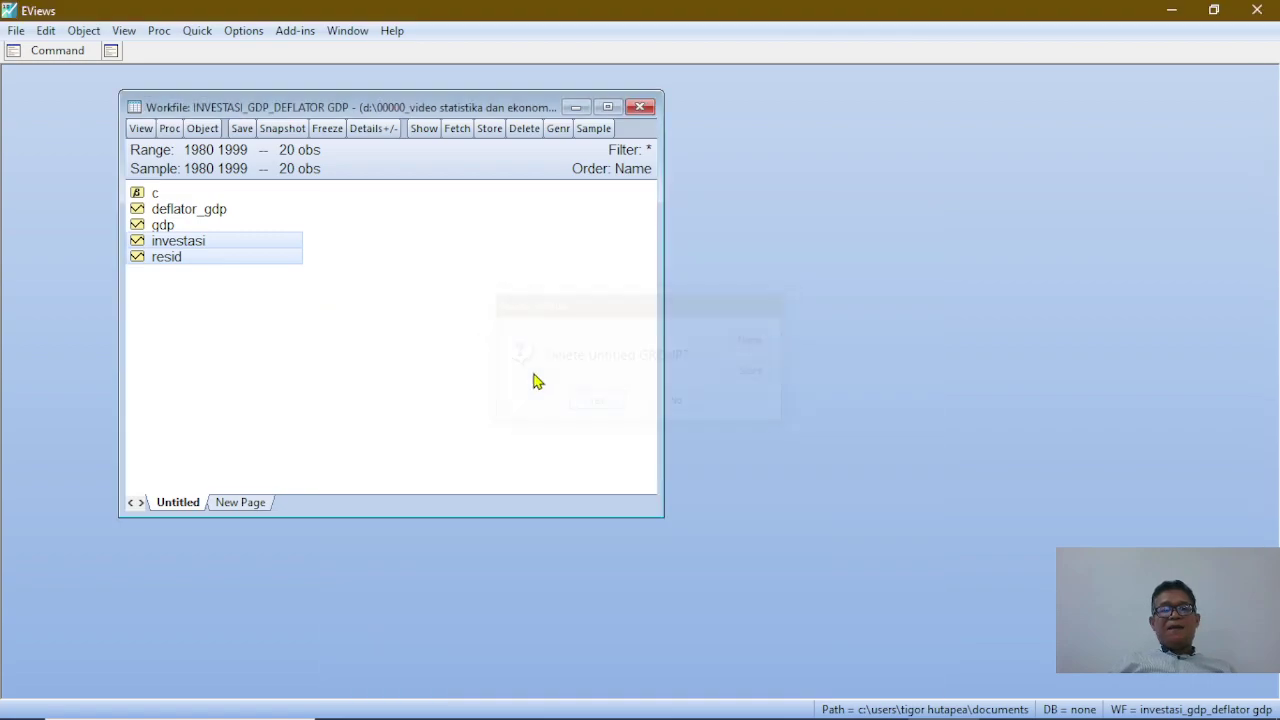
{"action": "left_click", "coordinate": [197, 32]}
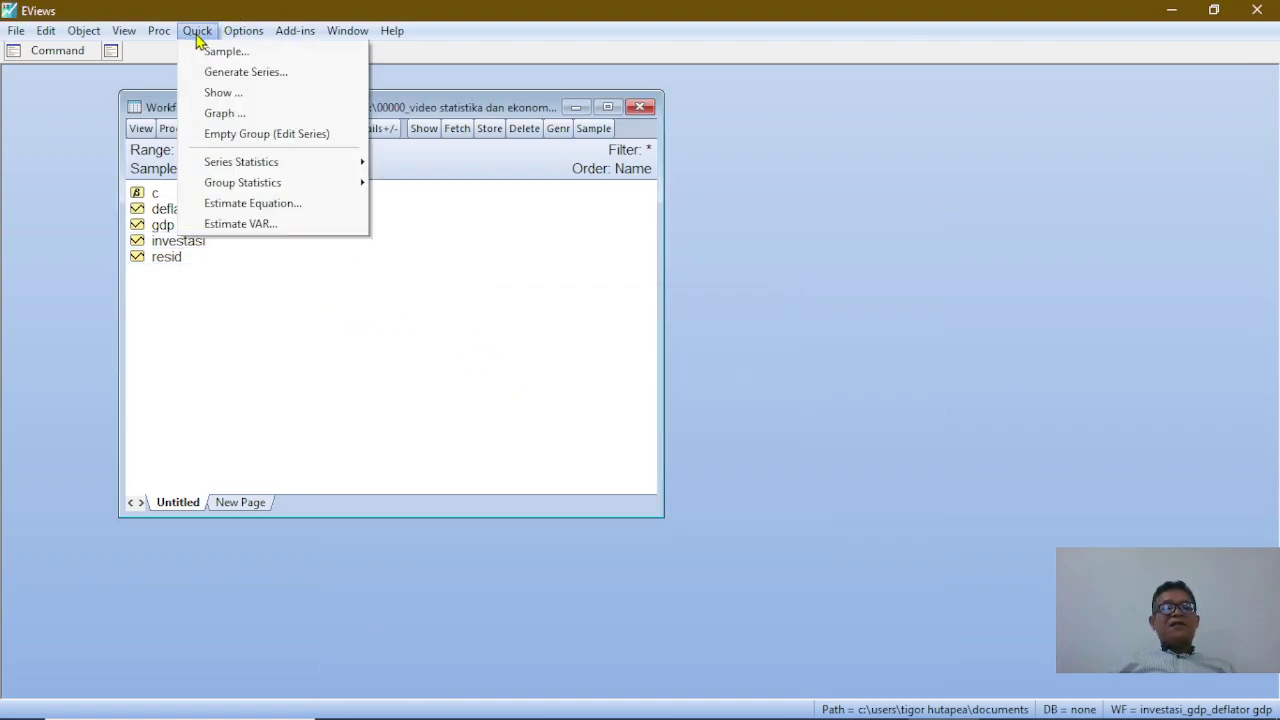
{"action": "left_click", "coordinate": [254, 208]}
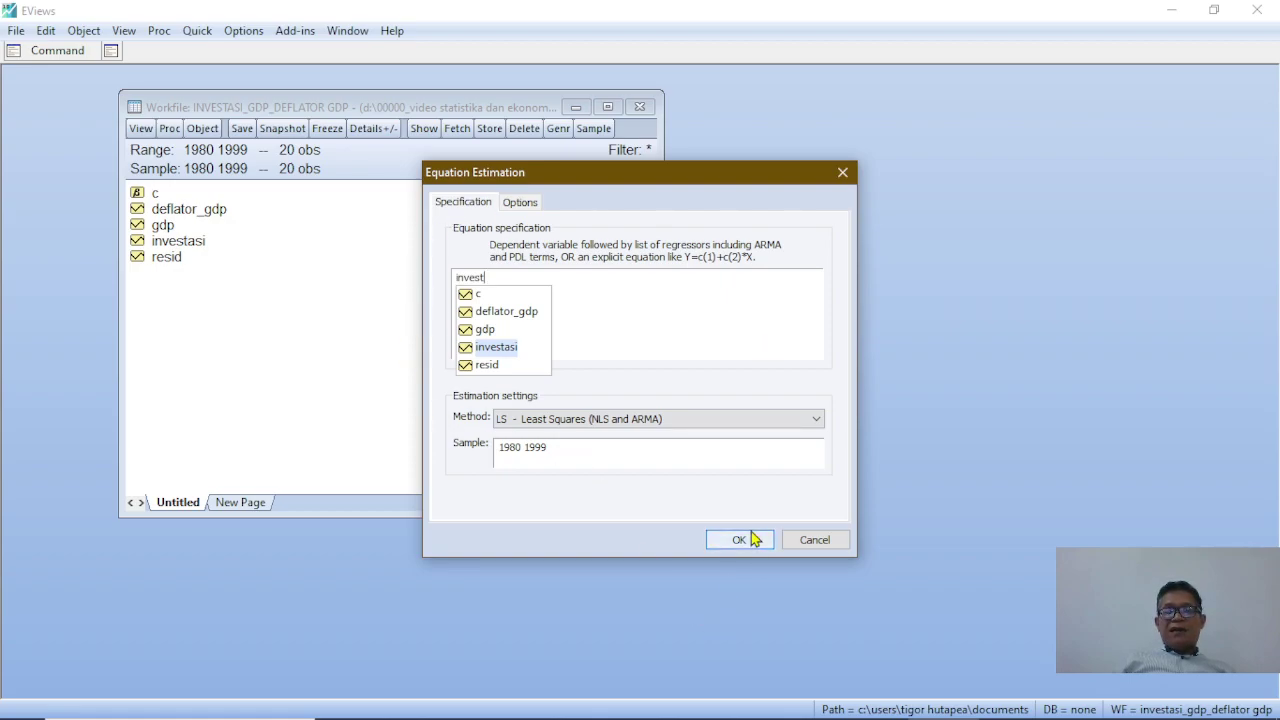
{"action": "left_click", "coordinate": [815, 546]}
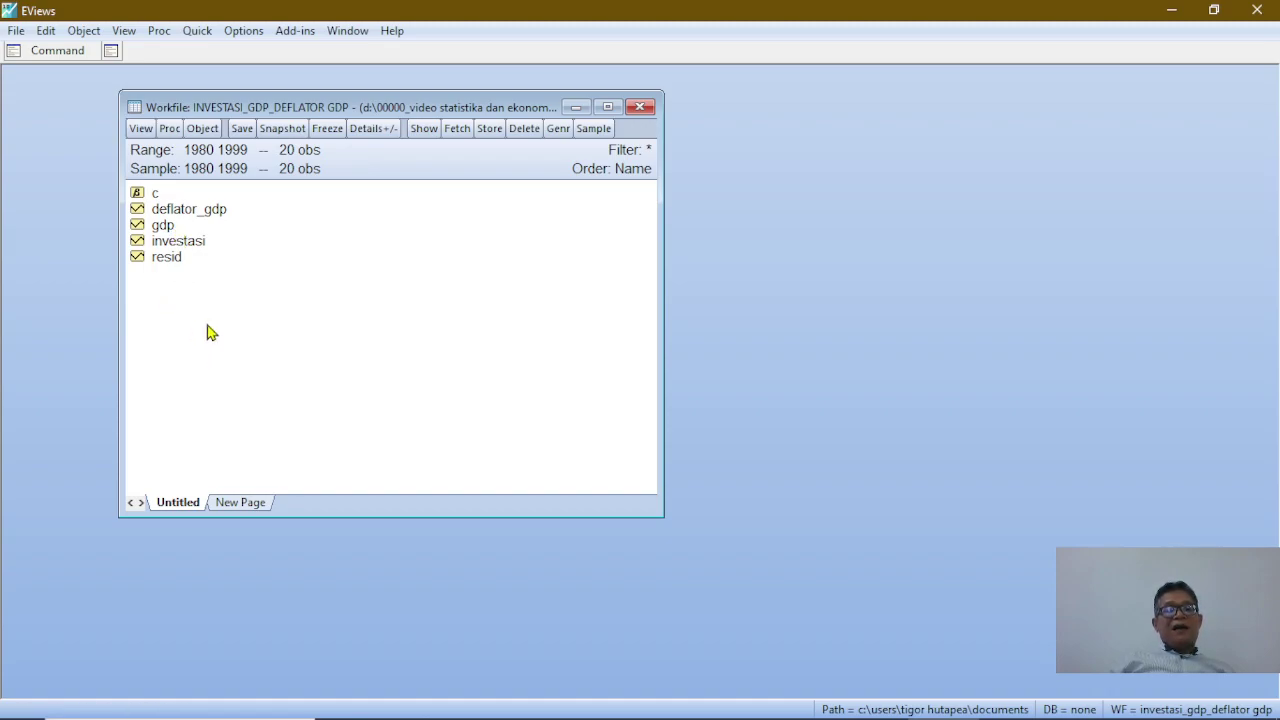
Estimate the equation "investasi c gdp deflator_gdp" by least squares over 1980 1999, and move its output window higher
{"action": "left_click", "coordinate": [168, 258]}
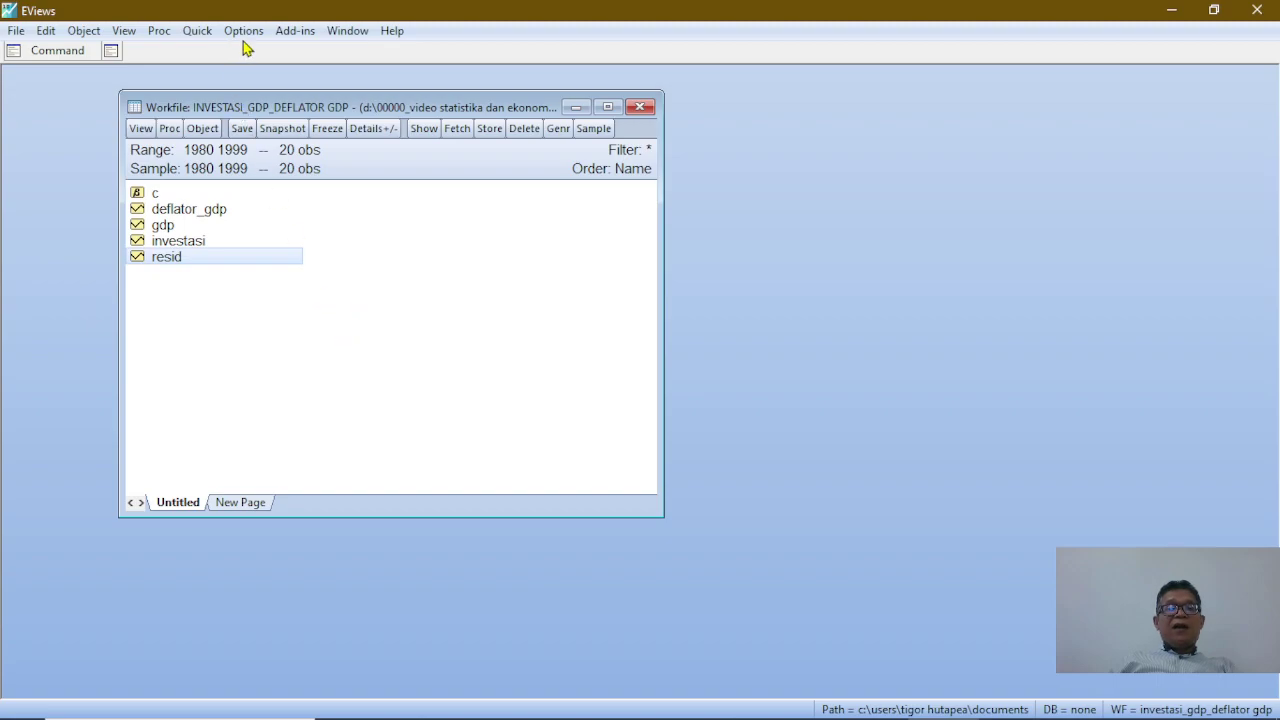
{"action": "left_click", "coordinate": [197, 33]}
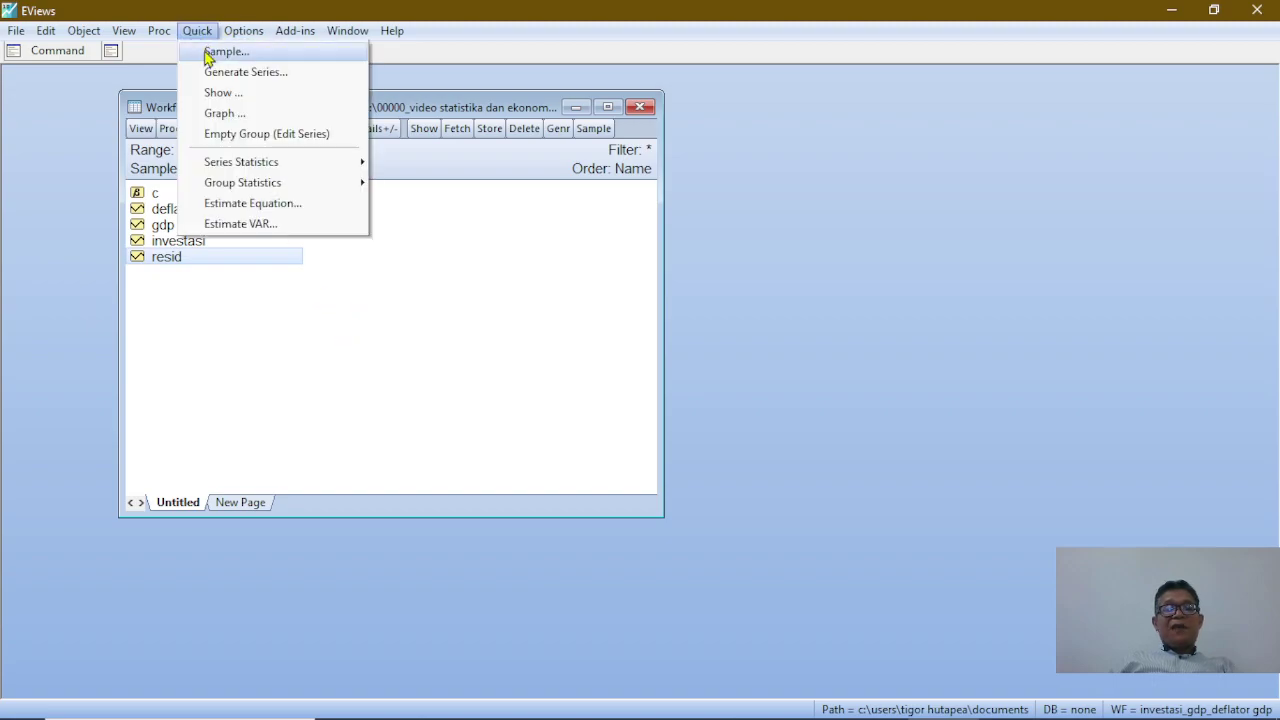
{"action": "left_click", "coordinate": [257, 204]}
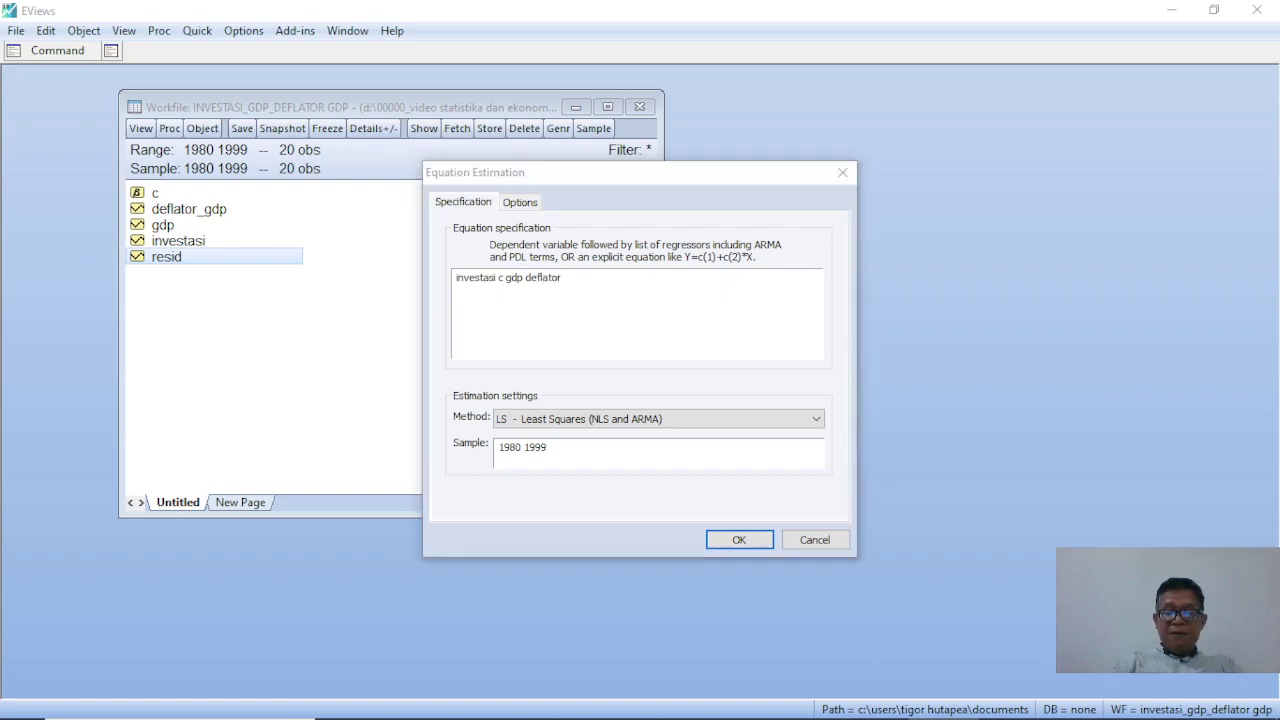
{"action": "type", "text": "_gdp"}
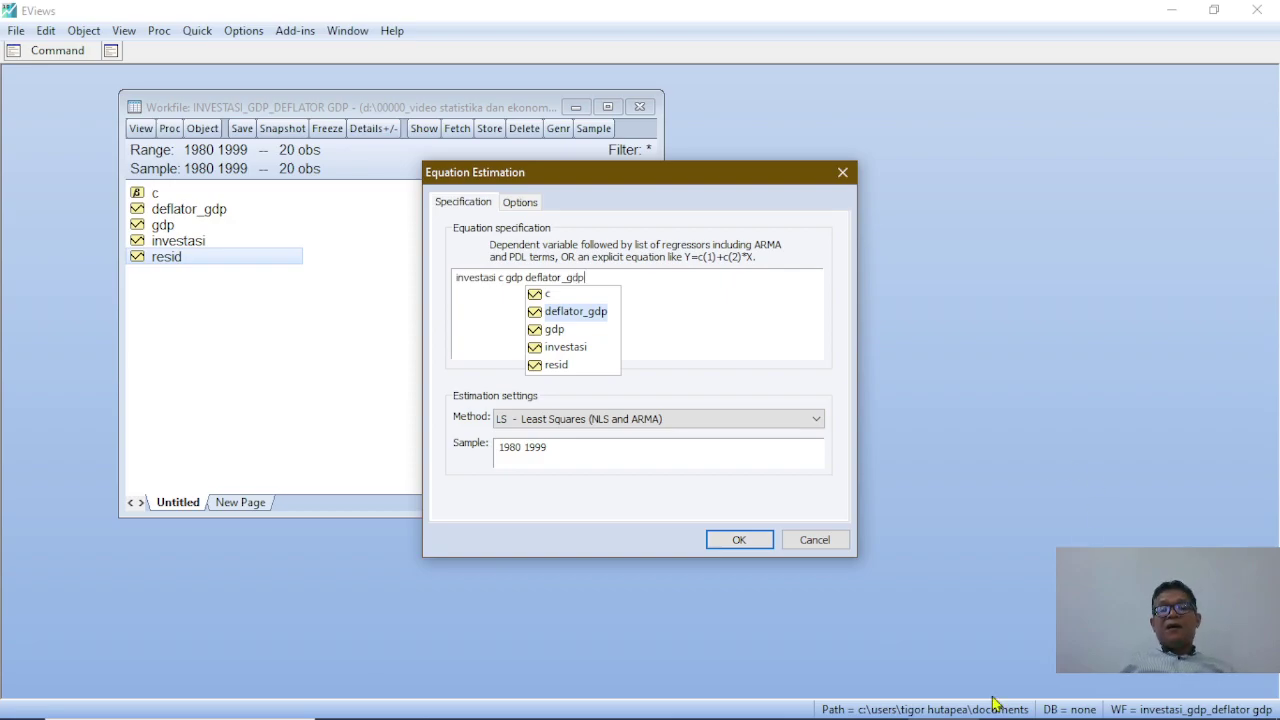
{"action": "left_click", "coordinate": [724, 545]}
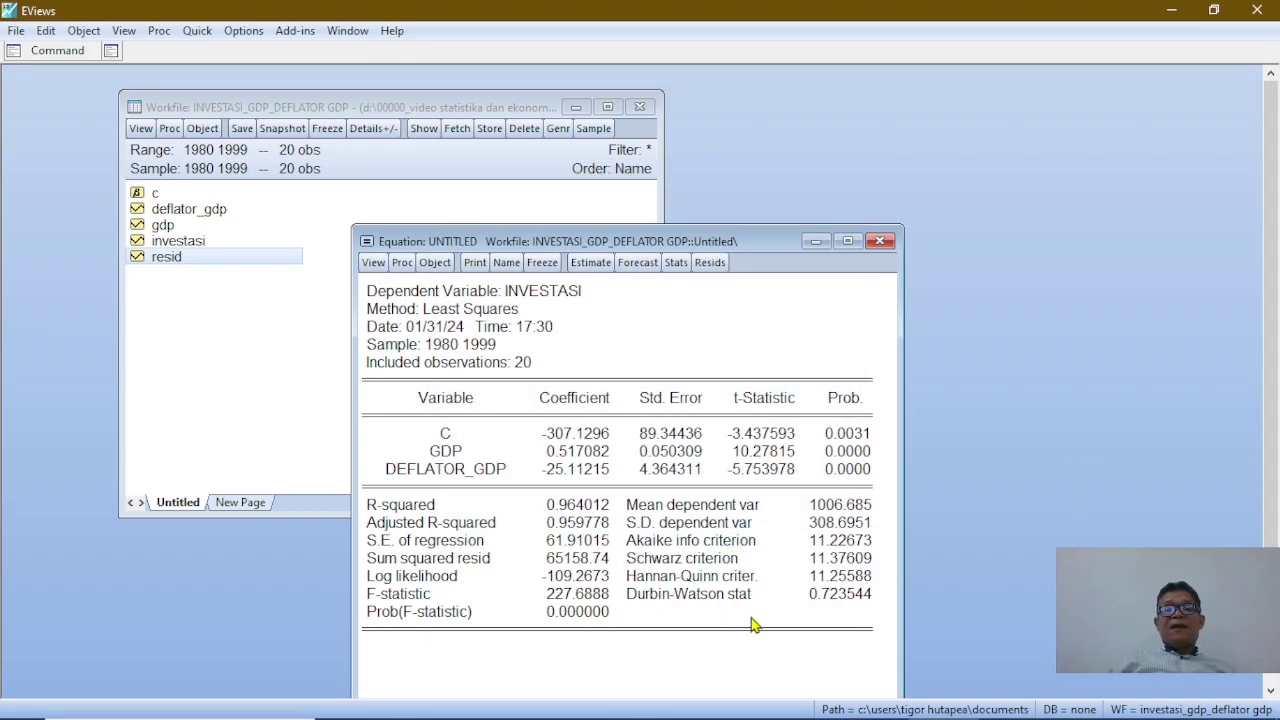
{"action": "left_click_drag", "start_coordinate": [770, 246], "coordinate": [791, 100]}
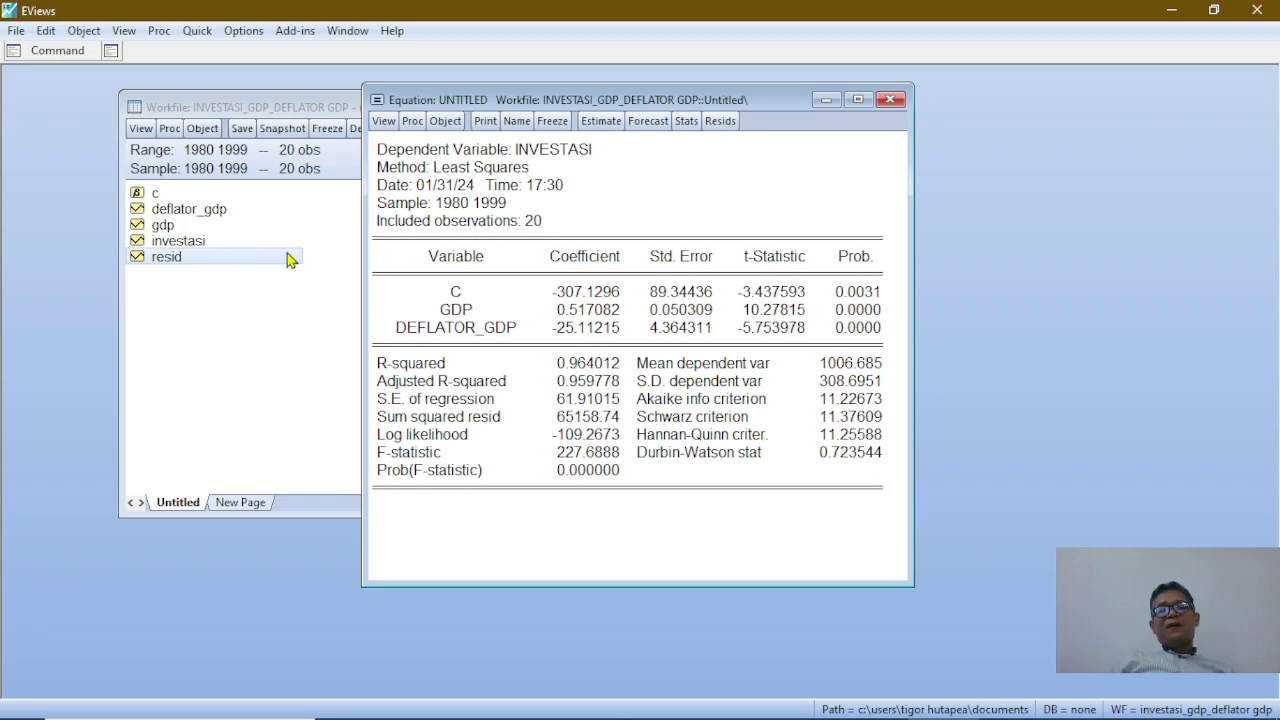
Display the residual graph of the investasi equation in a maximized window
{"action": "left_click", "coordinate": [383, 124]}
{"action": "mouse_move", "coordinate": [415, 300]}
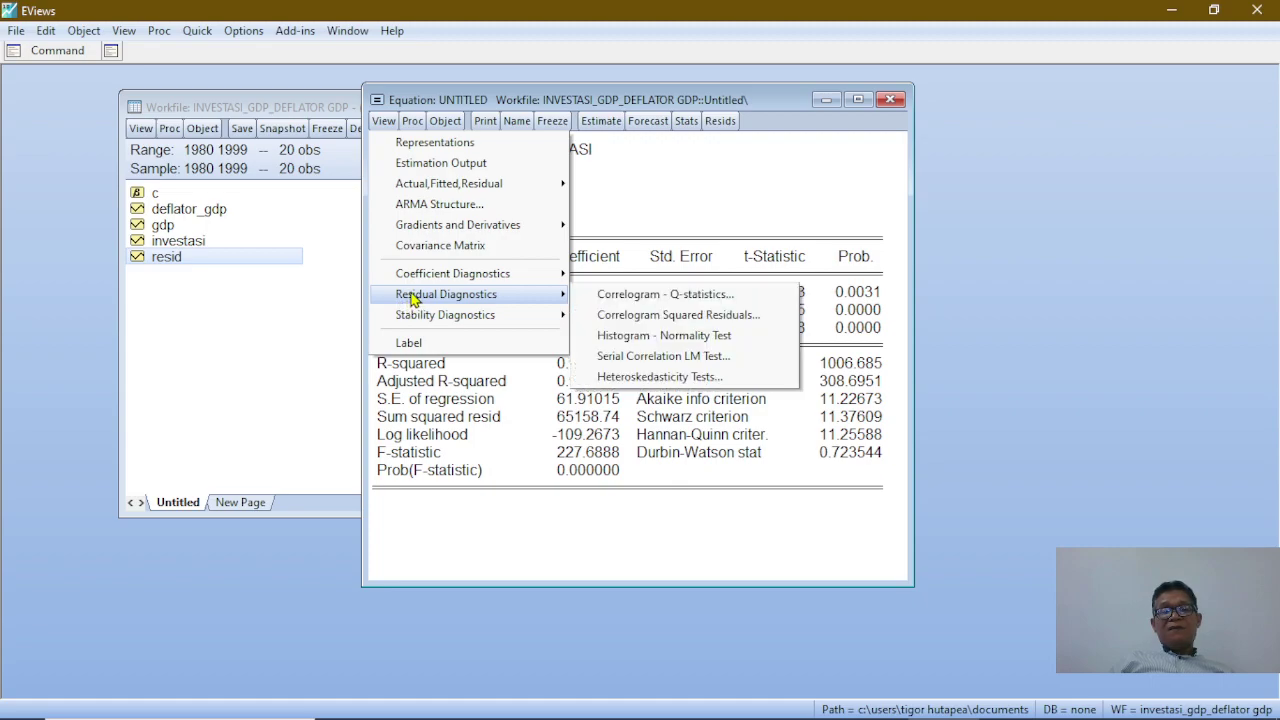
{"action": "mouse_move", "coordinate": [458, 184]}
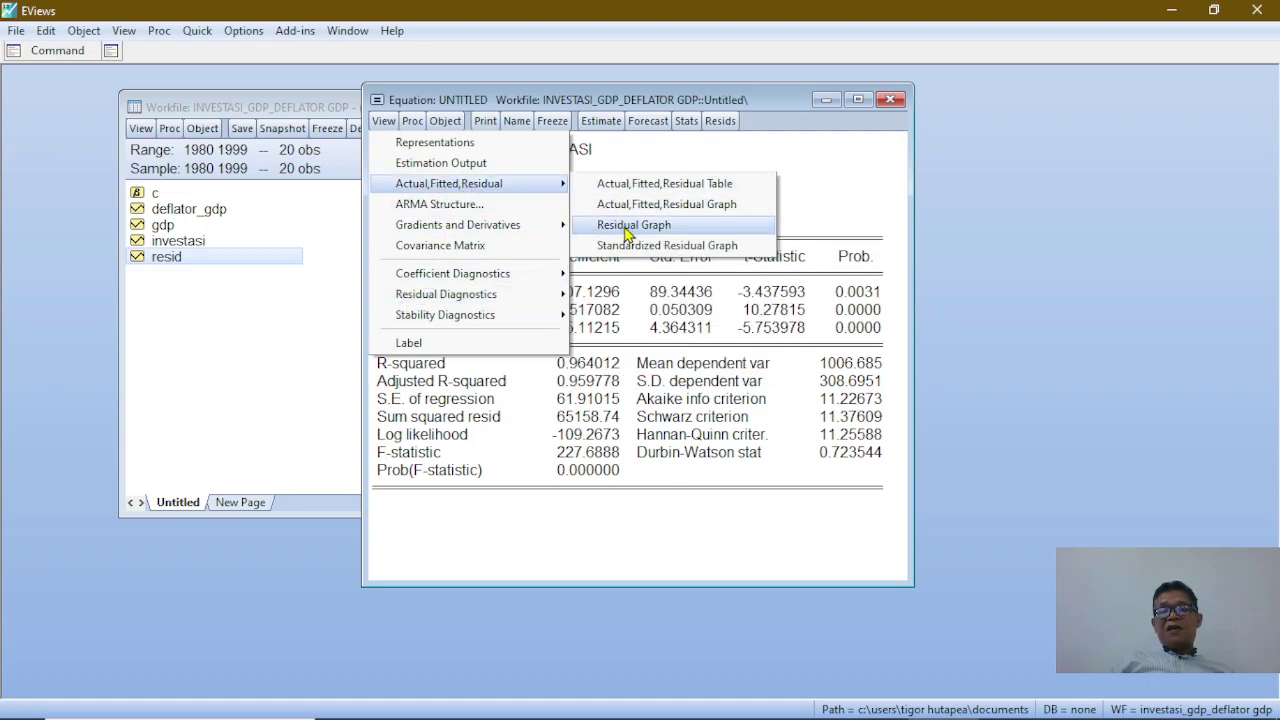
{"action": "left_click", "coordinate": [627, 230]}
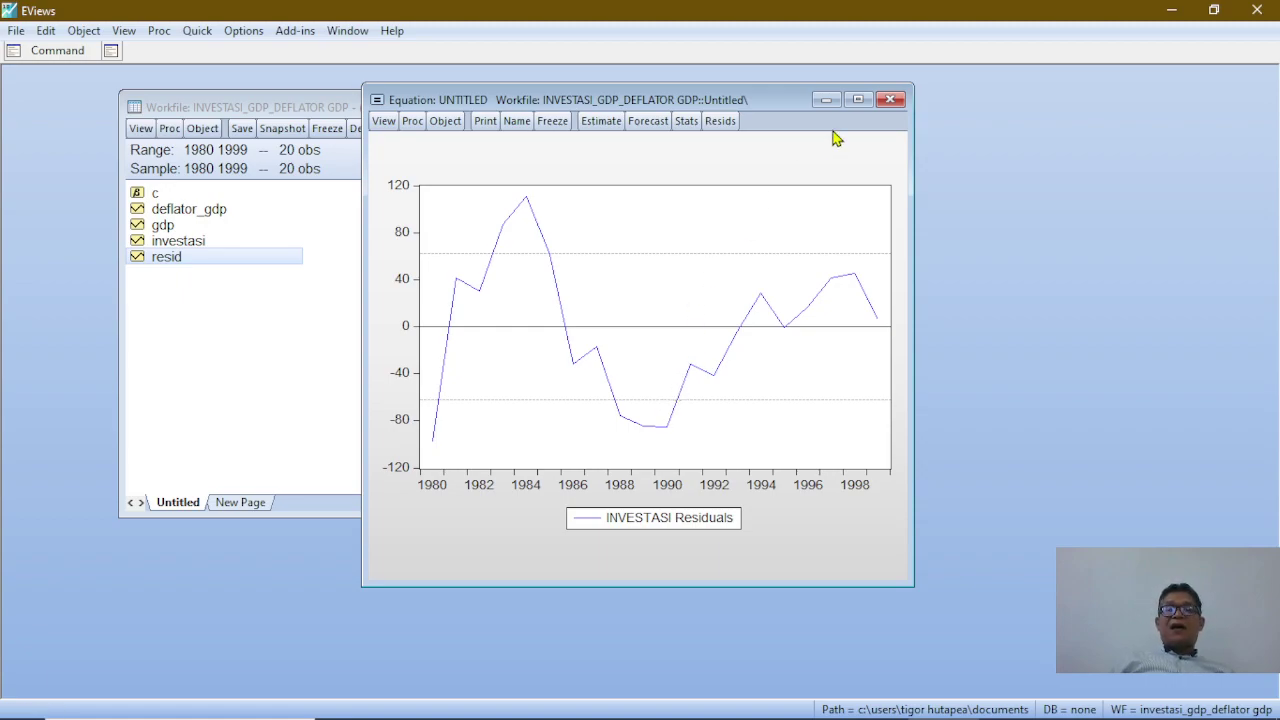
{"action": "left_click", "coordinate": [858, 99]}
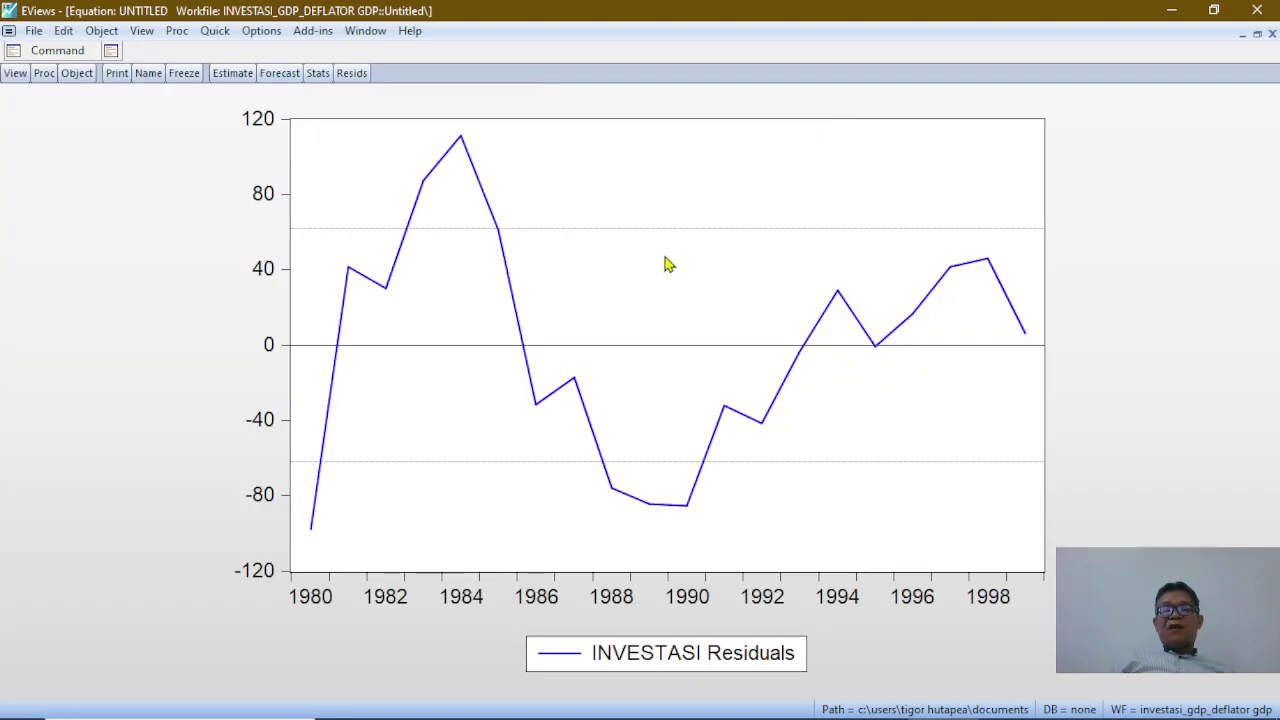
Format the INVESTASI residuals graph as Symbol only, with the symbols colored black
{"action": "right_click", "coordinate": [652, 172]}
{"action": "left_click", "coordinate": [695, 210]}
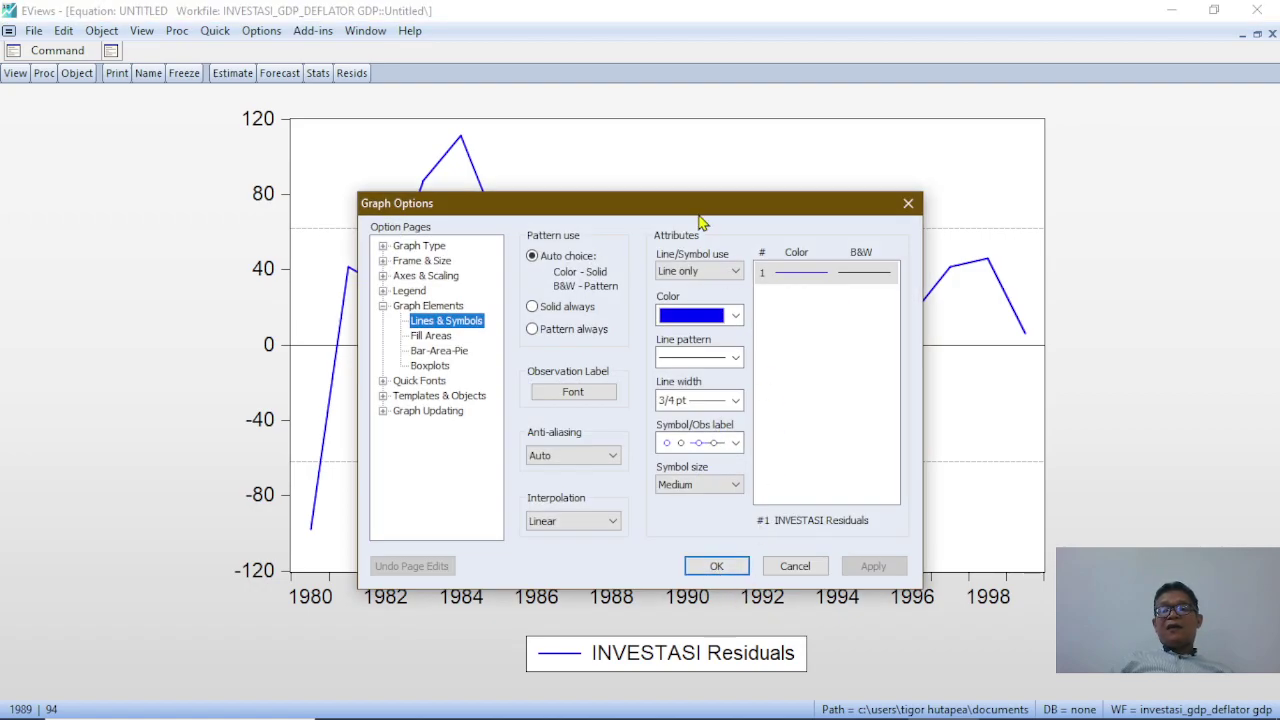
{"action": "left_click", "coordinate": [736, 271]}
{"action": "left_click", "coordinate": [709, 300]}
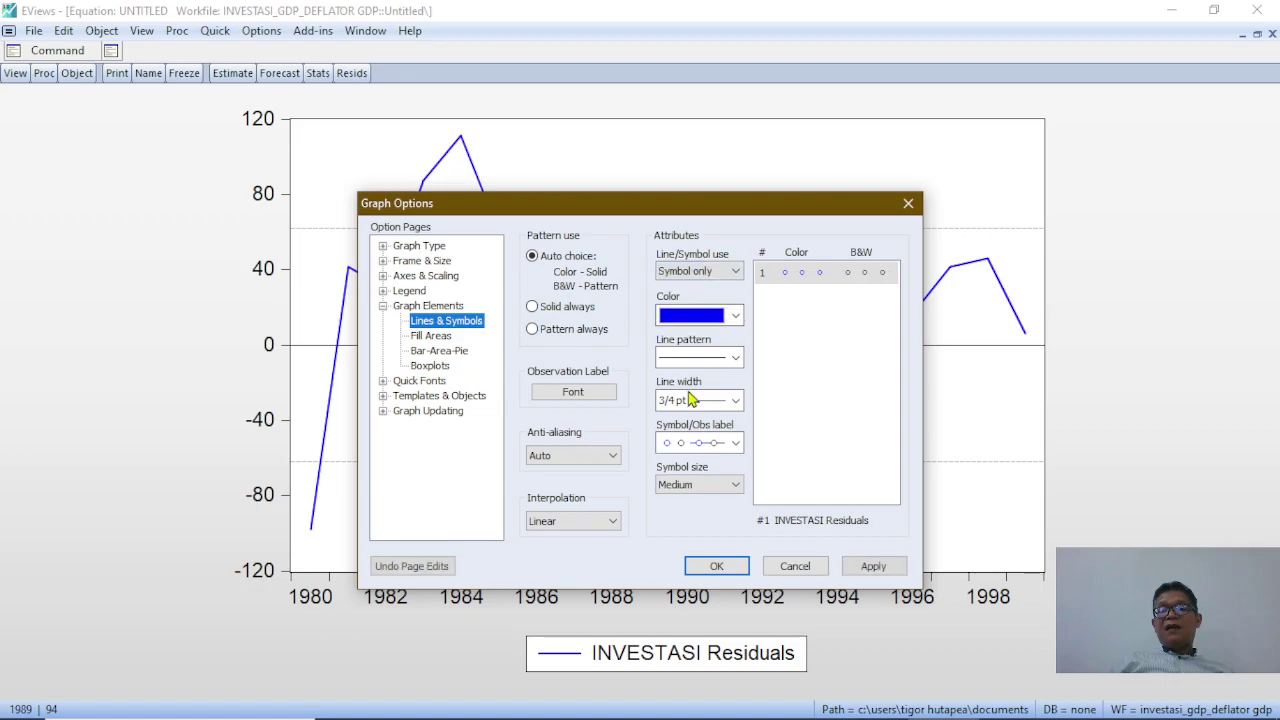
{"action": "left_click", "coordinate": [735, 316]}
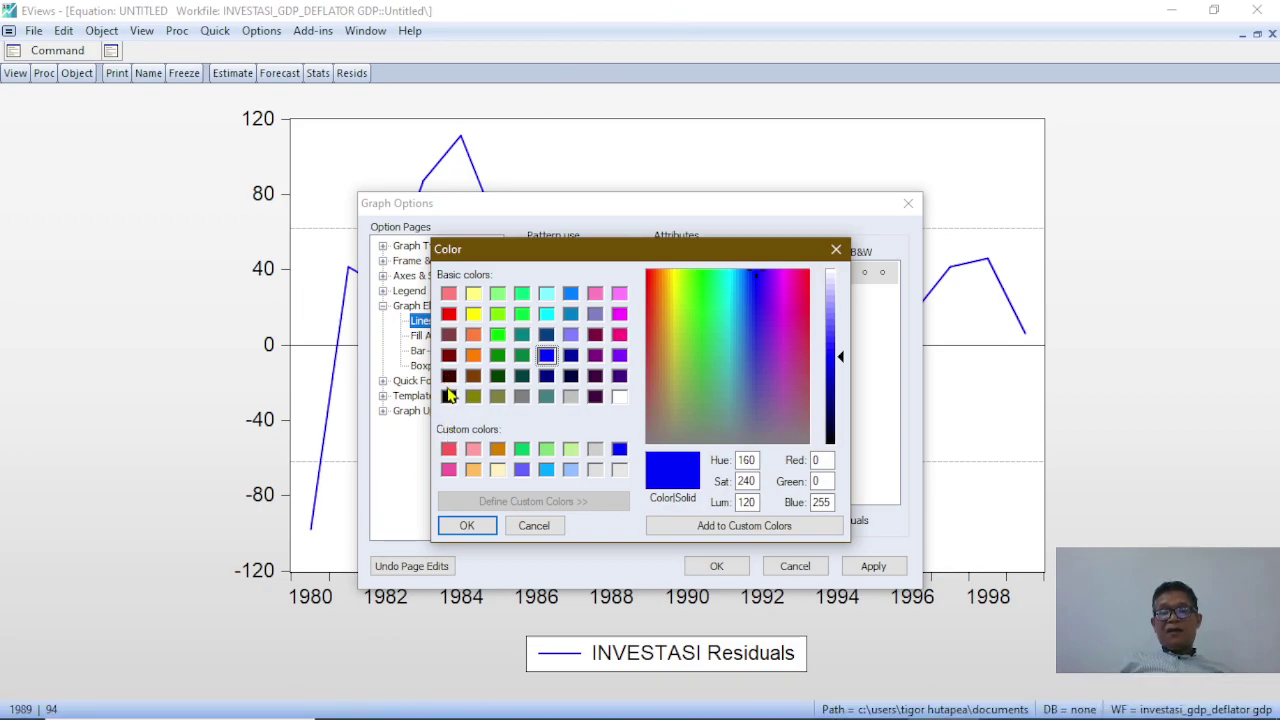
{"action": "left_click", "coordinate": [449, 398]}
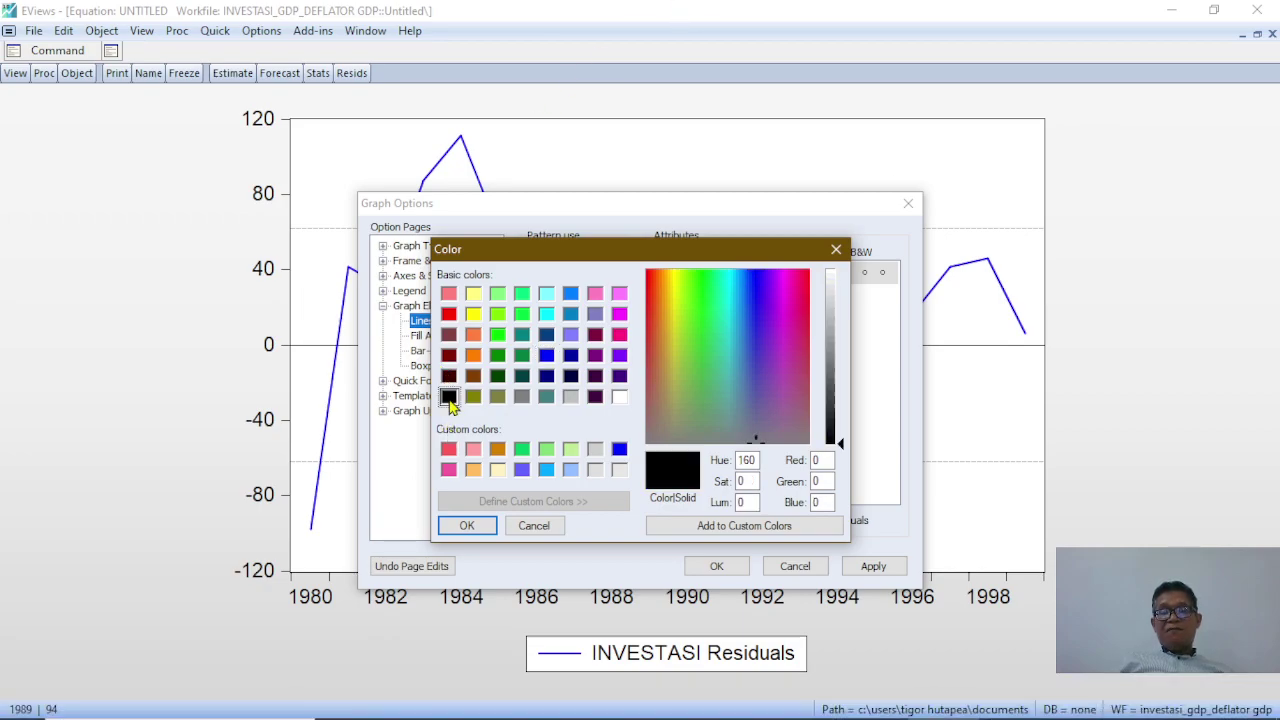
{"action": "left_click", "coordinate": [479, 526]}
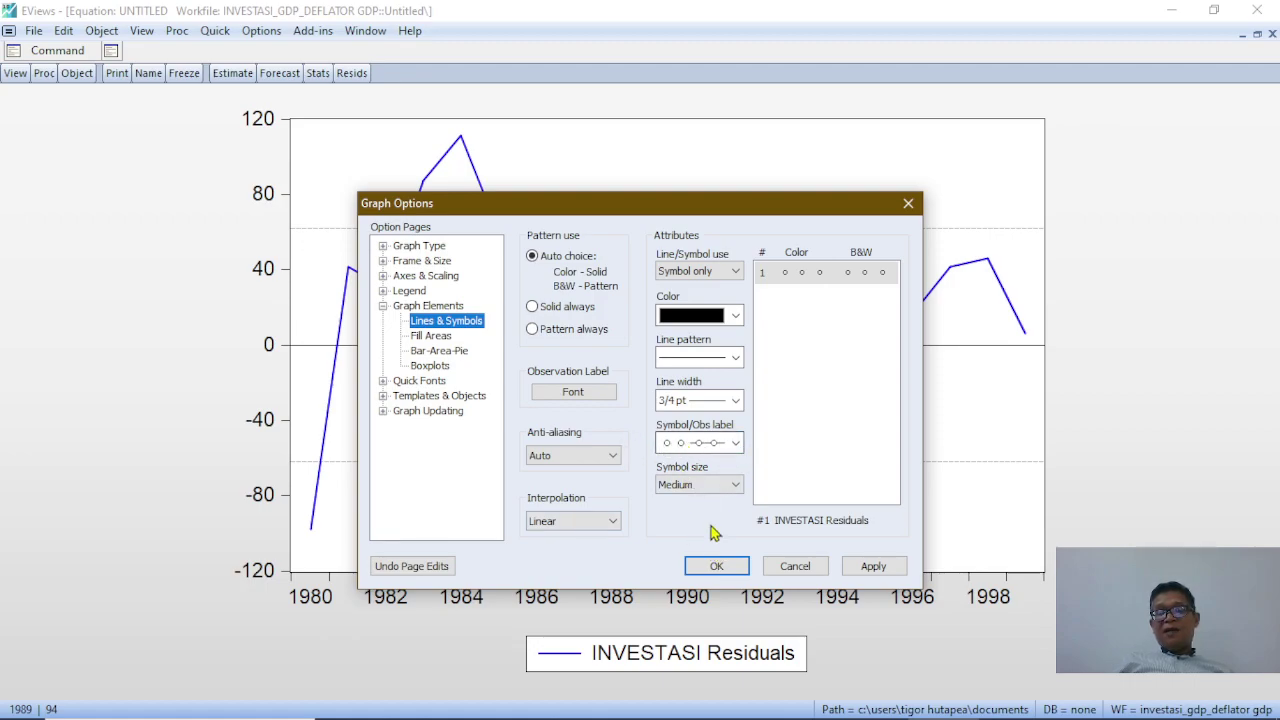
{"action": "left_click", "coordinate": [872, 566]}
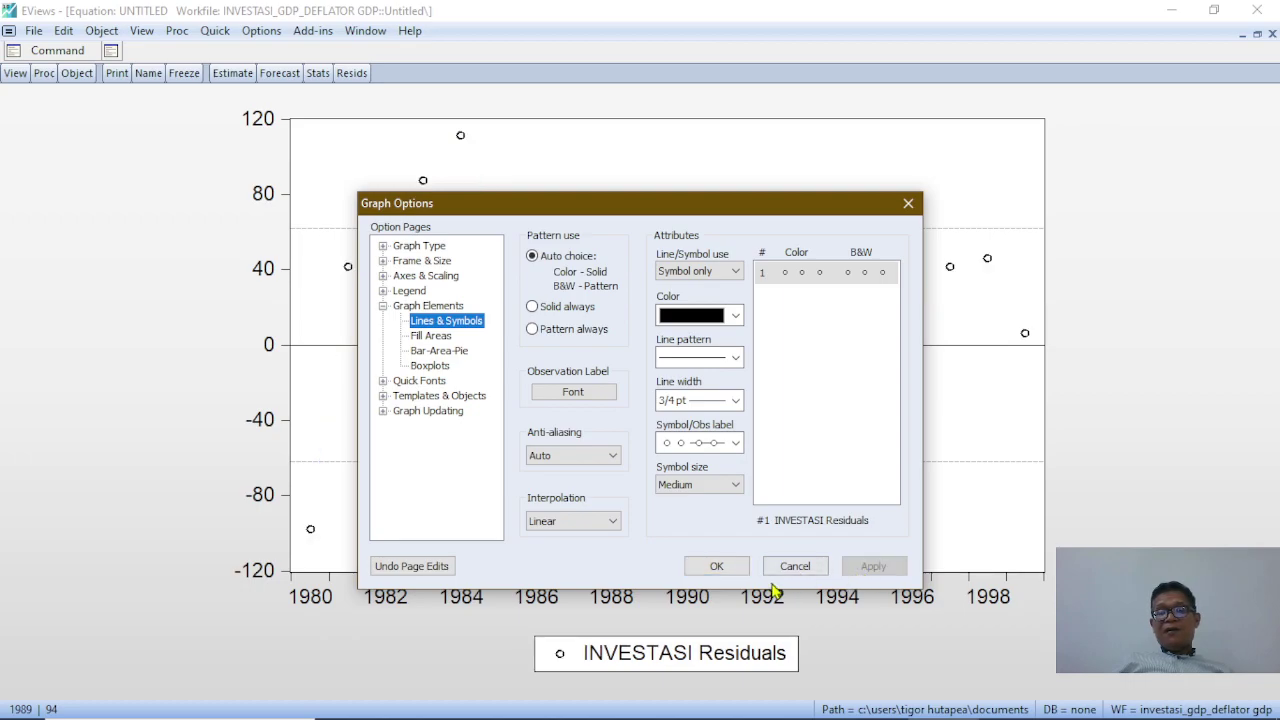
{"action": "left_click", "coordinate": [735, 570]}
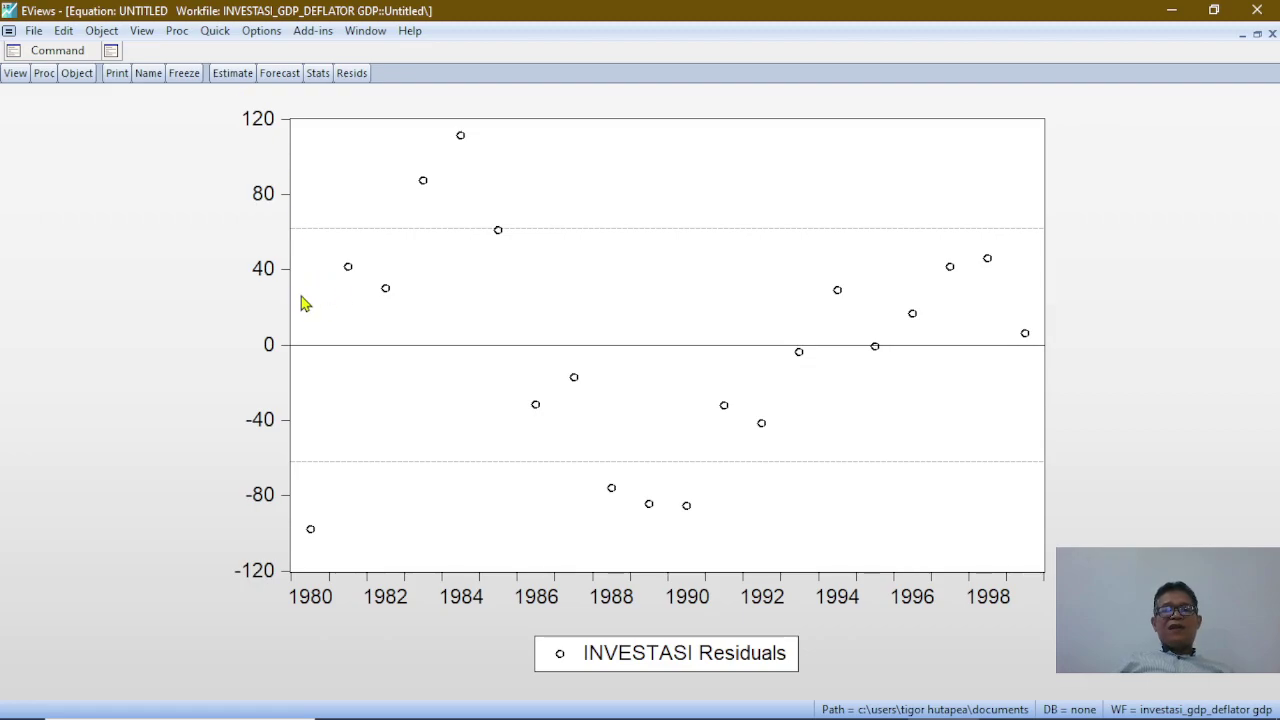
Re-estimate the equation with the same specification and display its residual graph again
{"action": "left_click", "coordinate": [232, 80]}
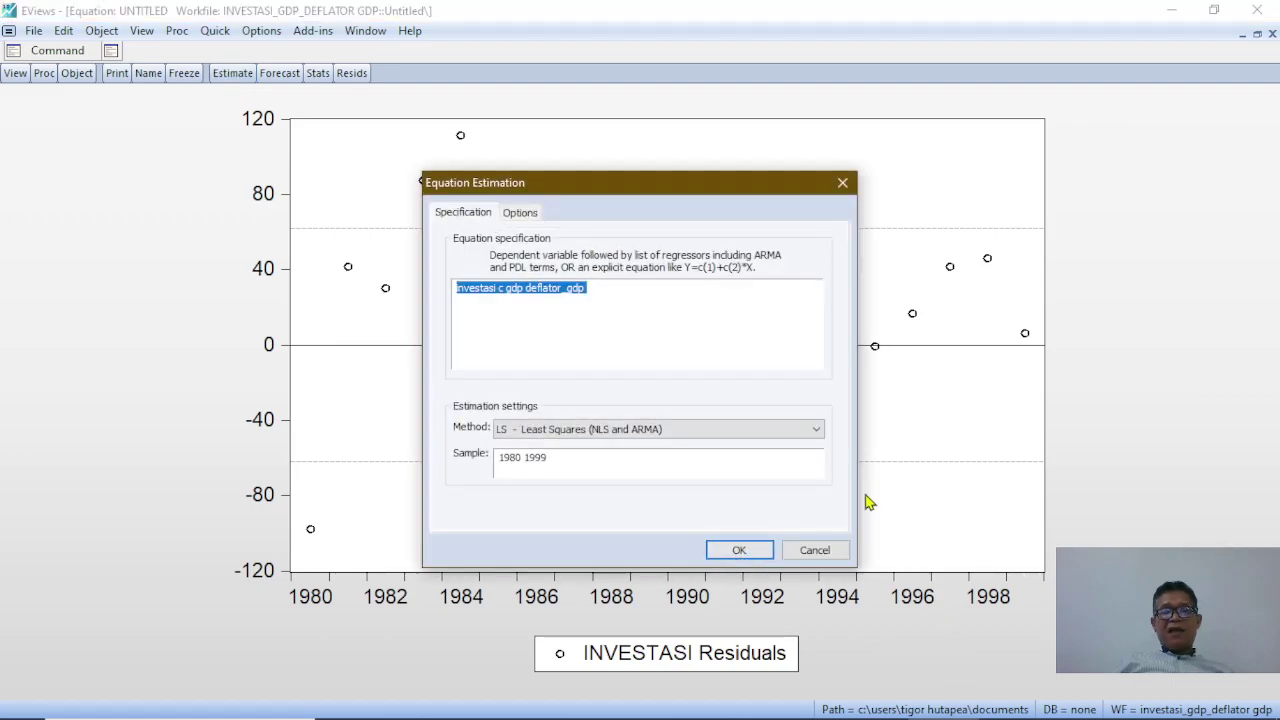
{"action": "left_click", "coordinate": [663, 297]}
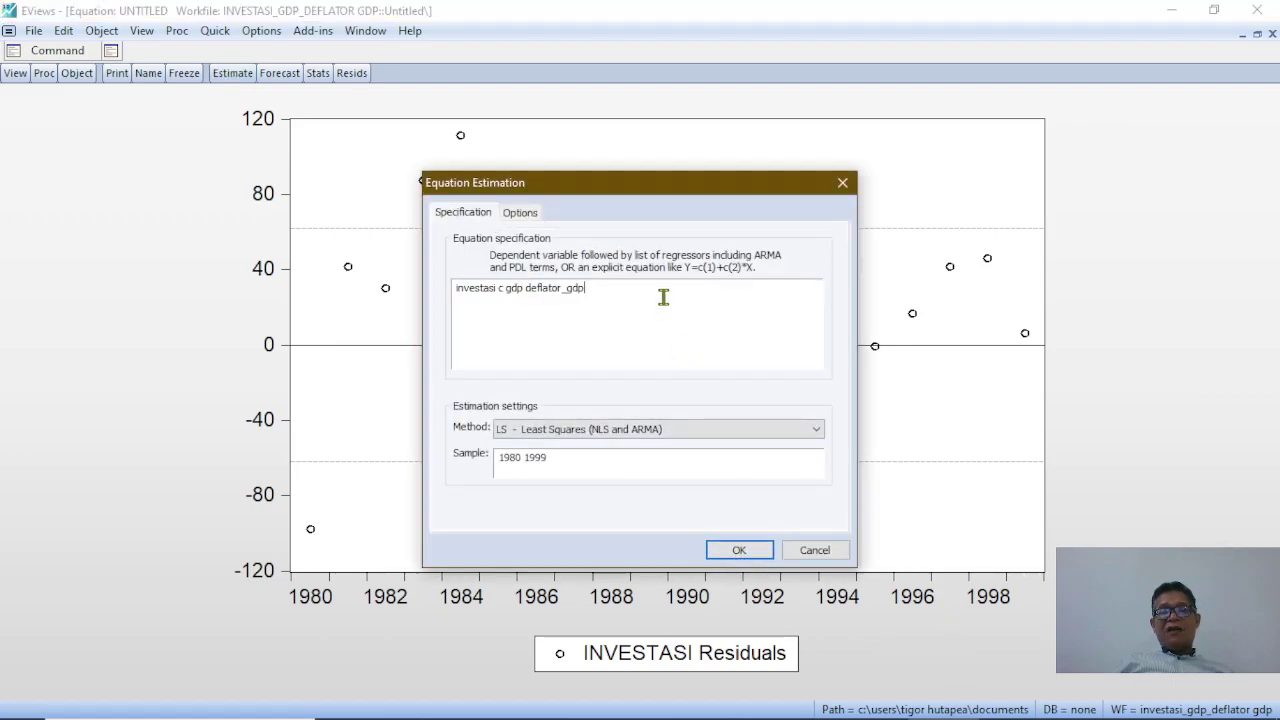
{"action": "left_click", "coordinate": [739, 550]}
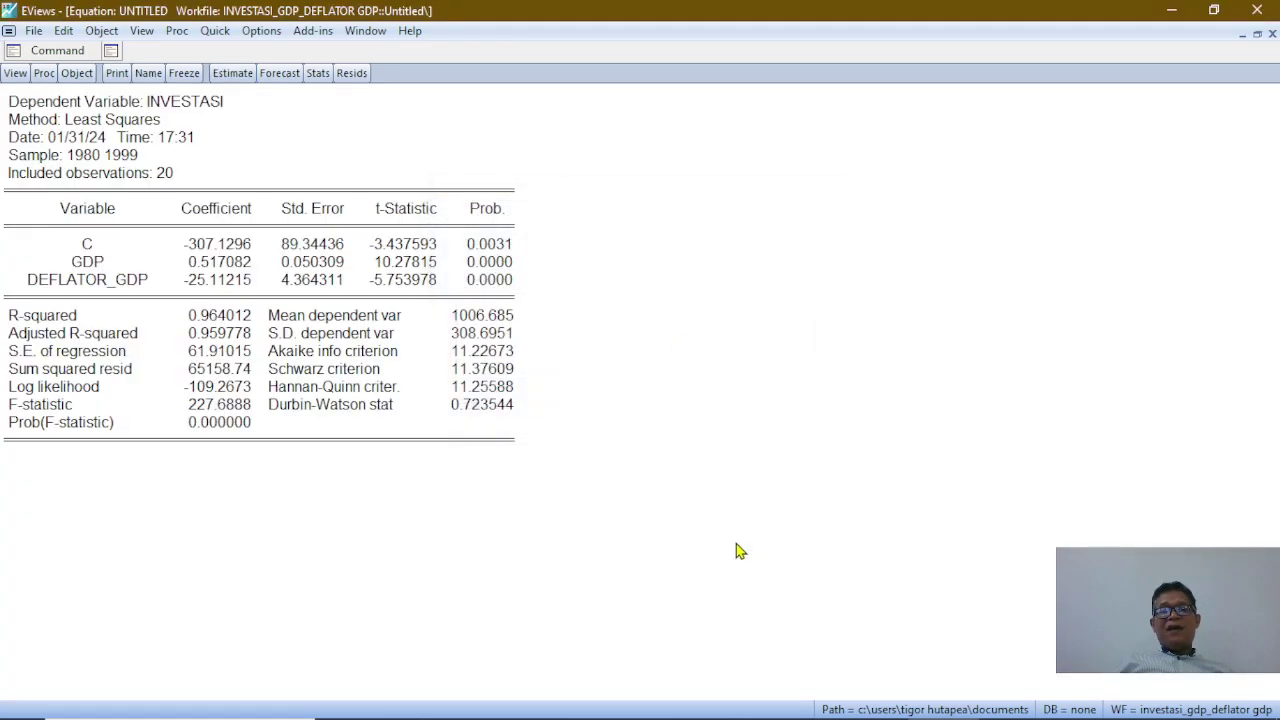
{"action": "left_click", "coordinate": [15, 73]}
{"action": "mouse_move", "coordinate": [112, 140]}
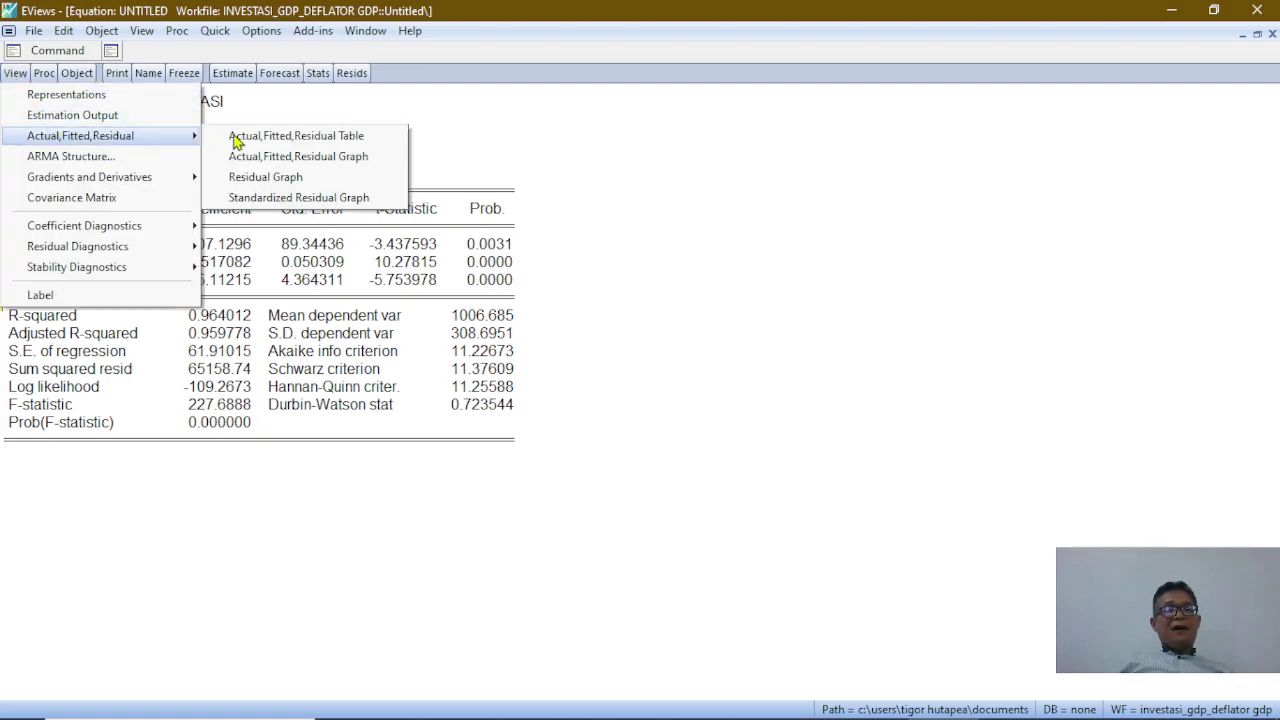
{"action": "left_click", "coordinate": [277, 188]}
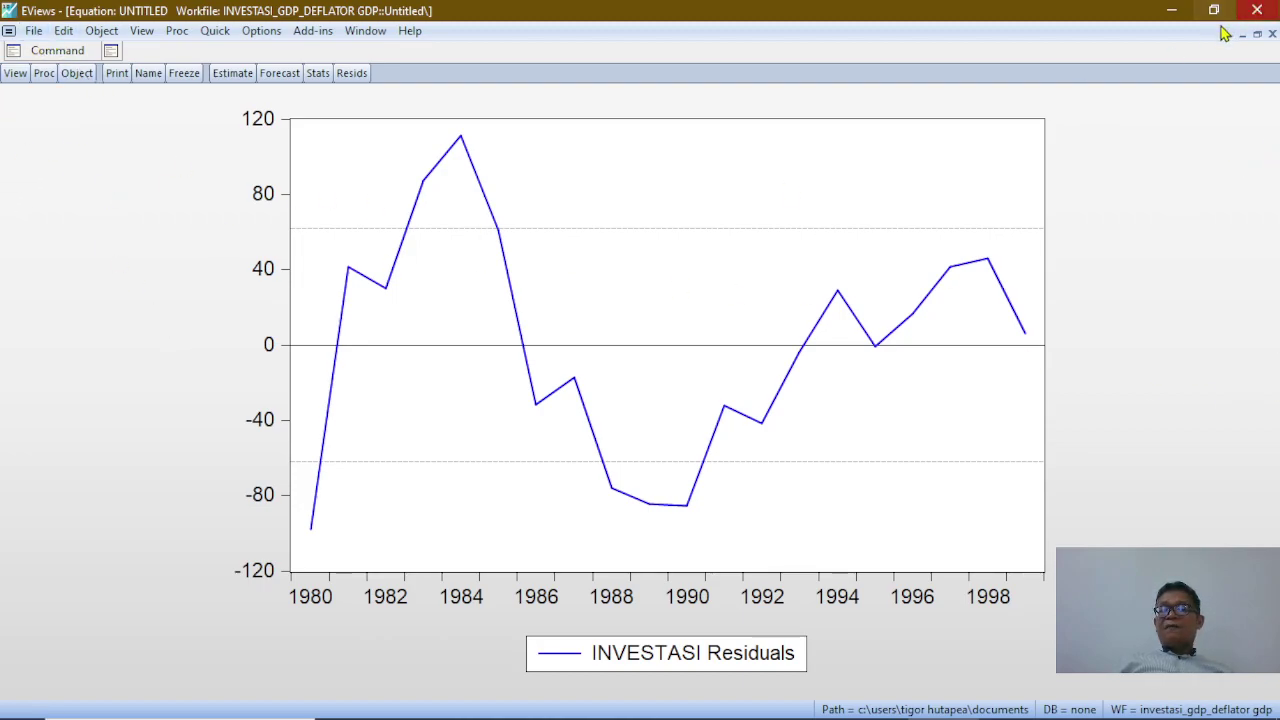
Switch the equation's view to the standardized residual graph
{"action": "left_click", "coordinate": [17, 76]}
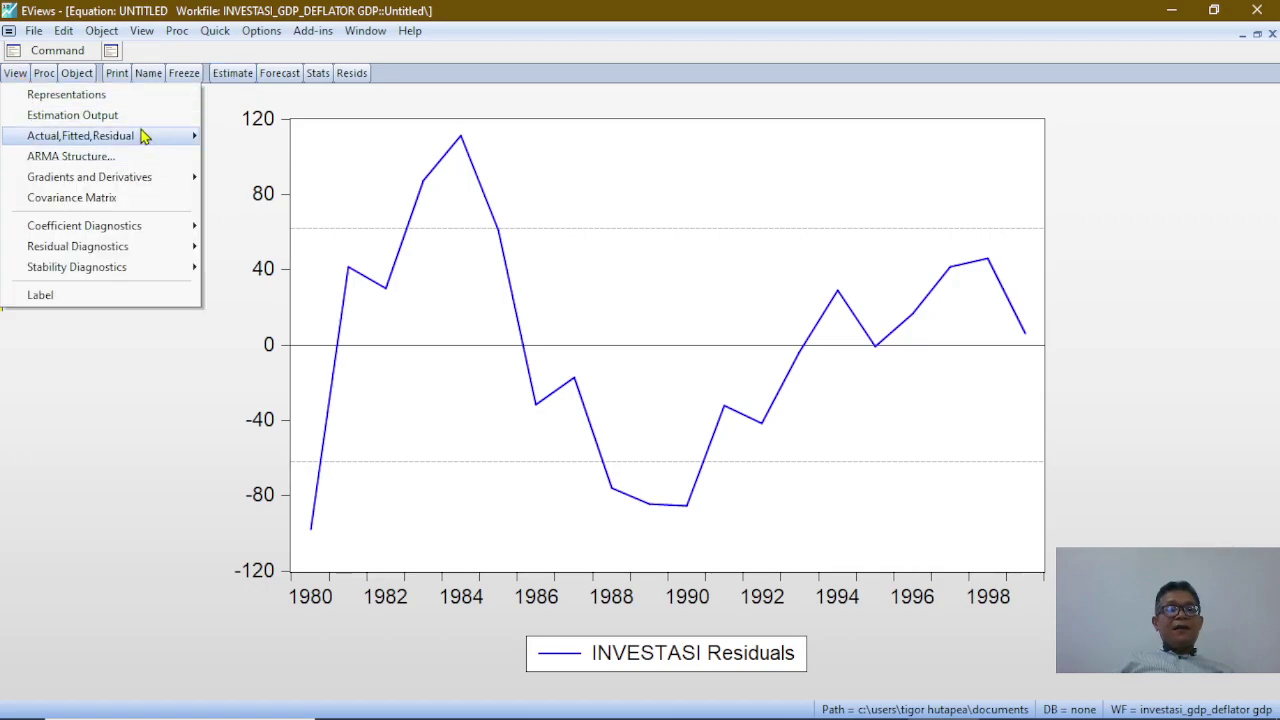
{"action": "mouse_move", "coordinate": [157, 137]}
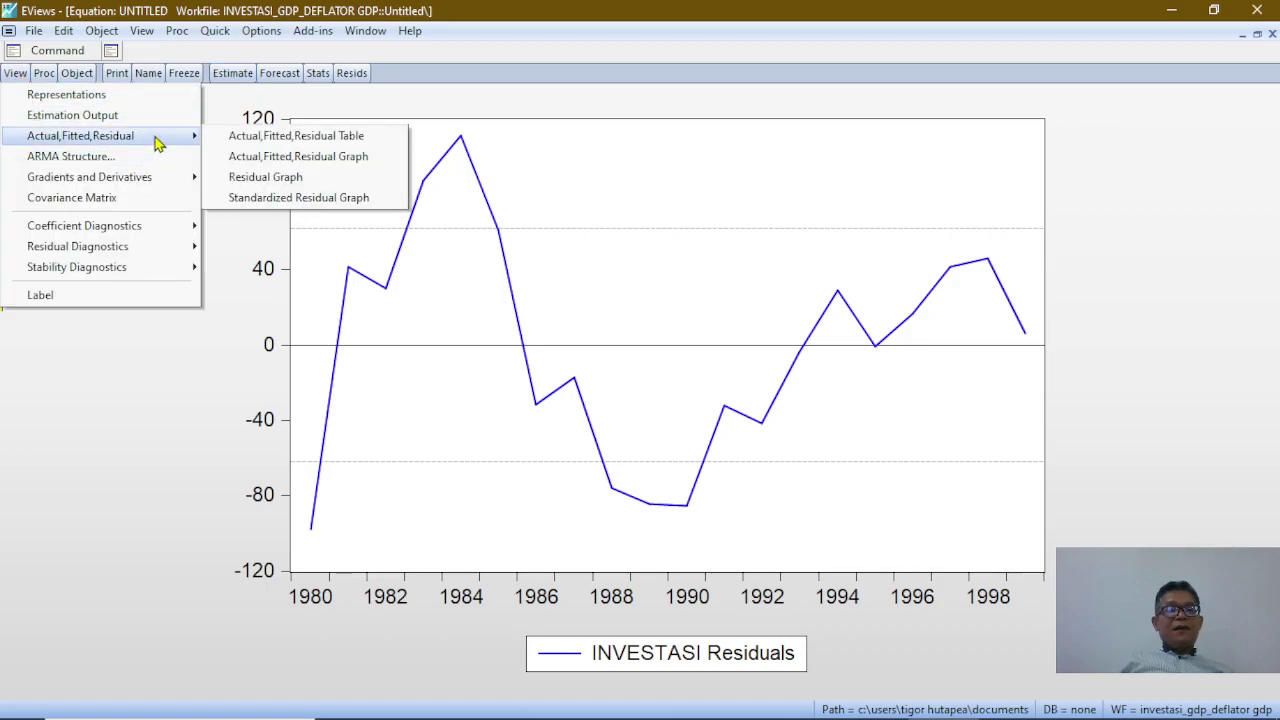
{"action": "left_click", "coordinate": [267, 200]}
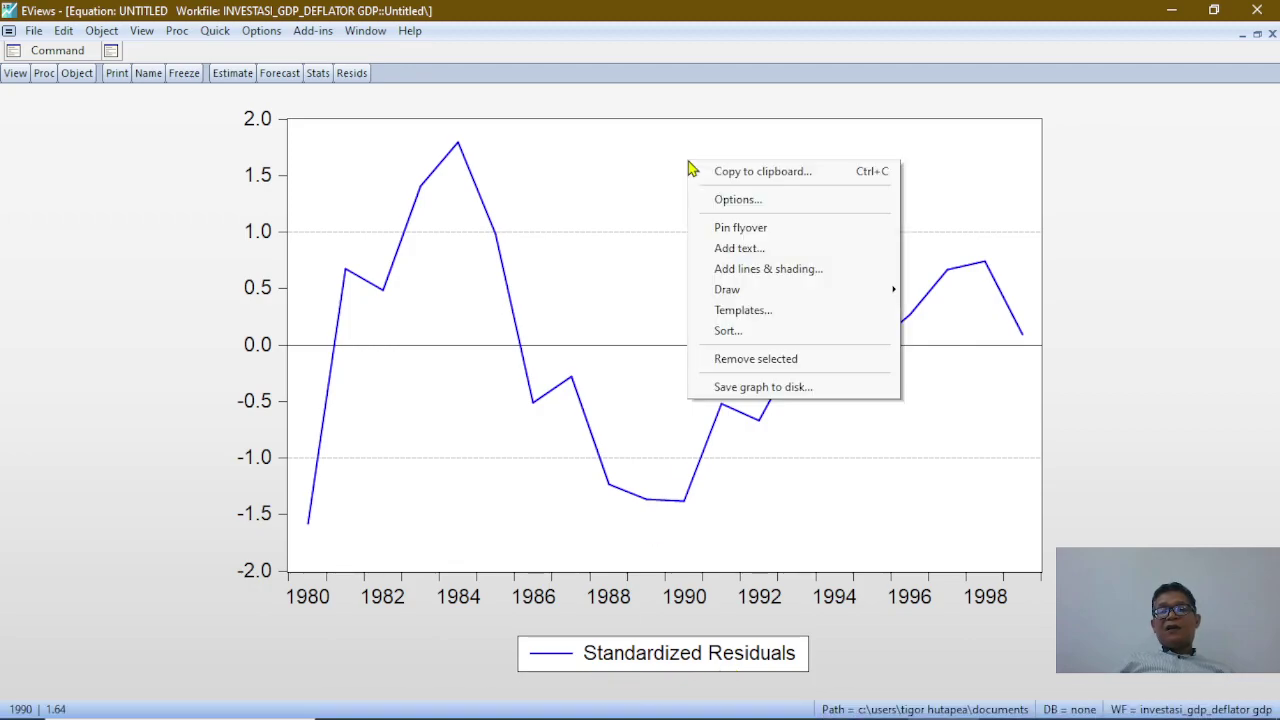
Format the standardized residuals graph as Symbol only and examine the pattern of the points around zero
{"action": "right_click", "coordinate": [688, 162]}
{"action": "left_click", "coordinate": [729, 202]}
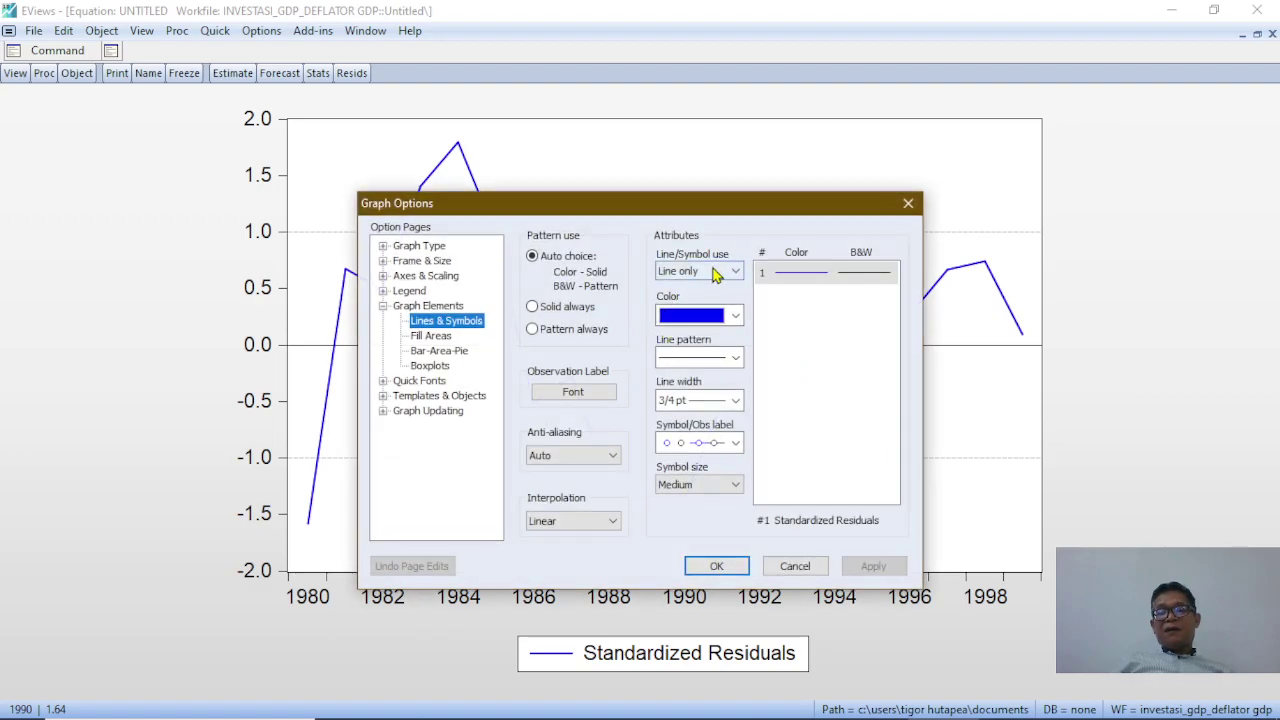
{"action": "left_click", "coordinate": [736, 273]}
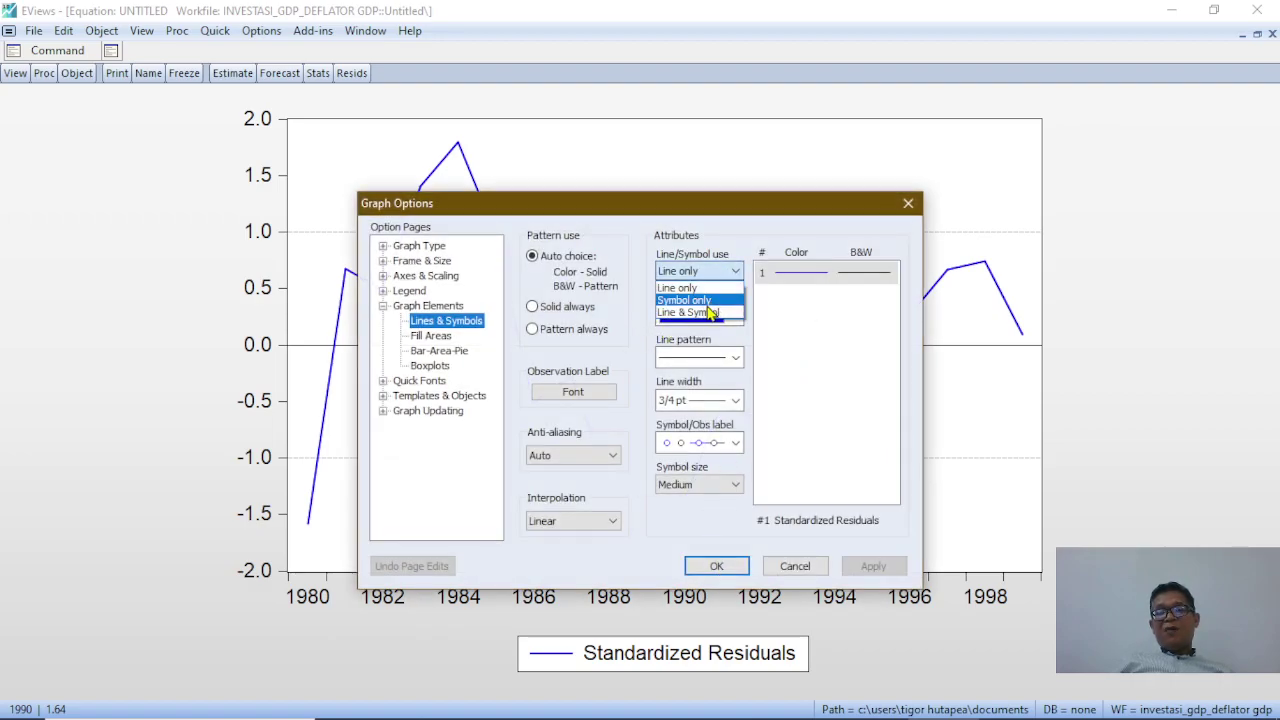
{"action": "left_click", "coordinate": [709, 302]}
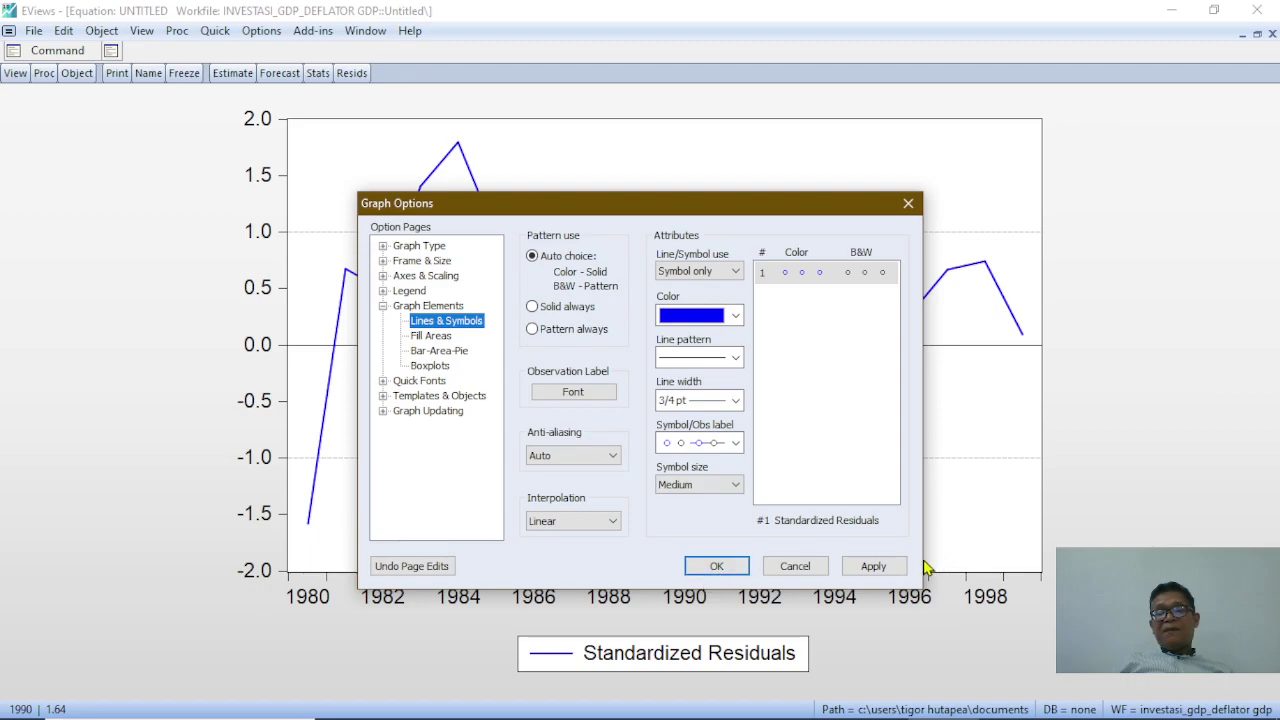
{"action": "left_click", "coordinate": [873, 566]}
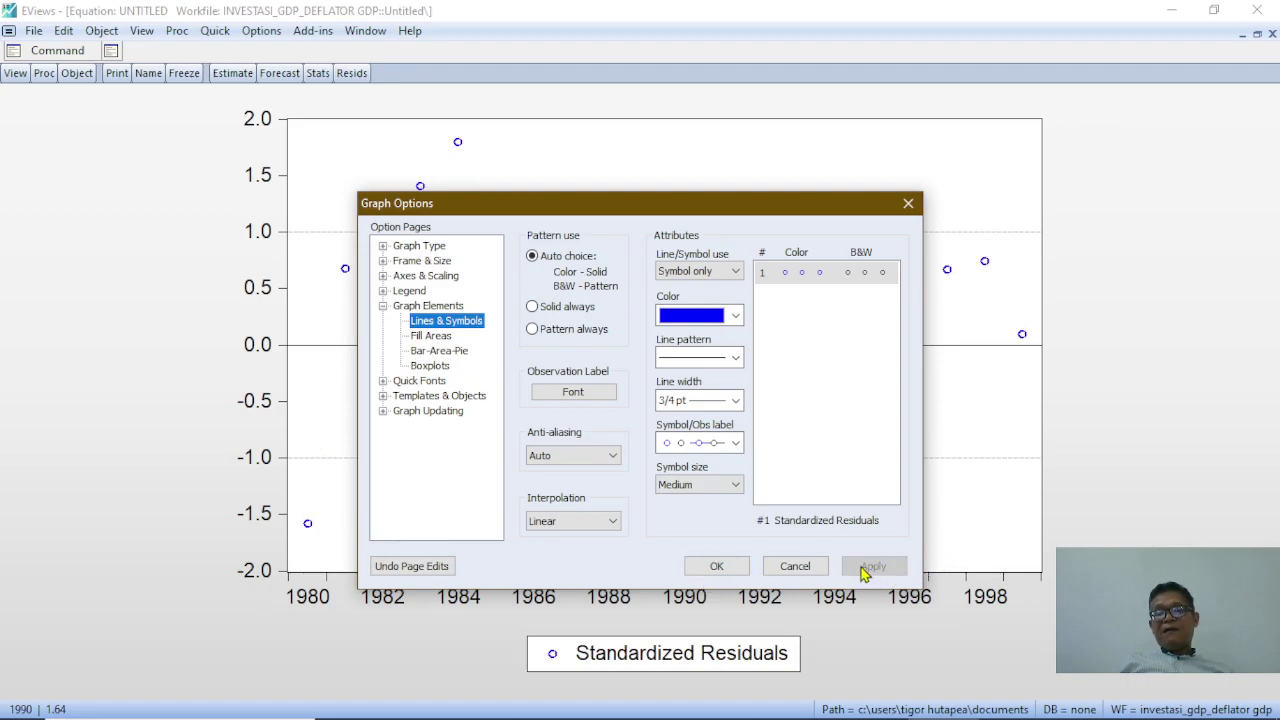
{"action": "left_click", "coordinate": [712, 566]}
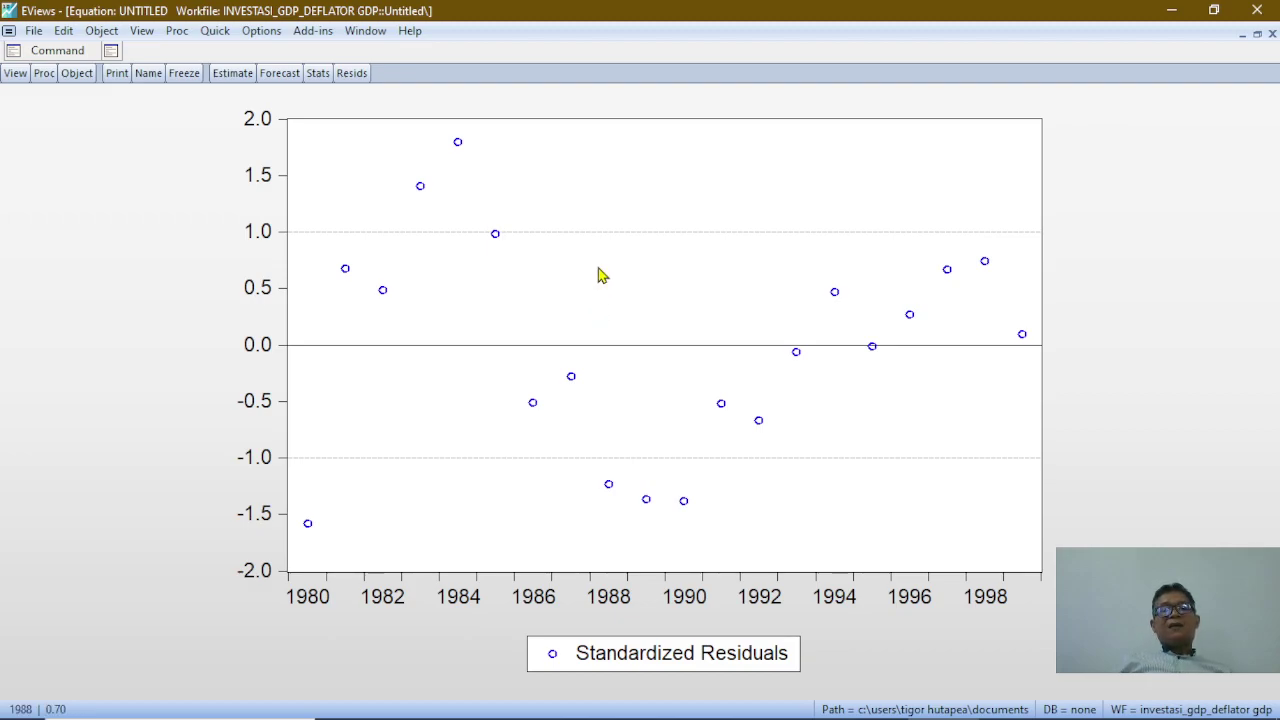
{"action": "mouse_move", "coordinate": [847, 341]}
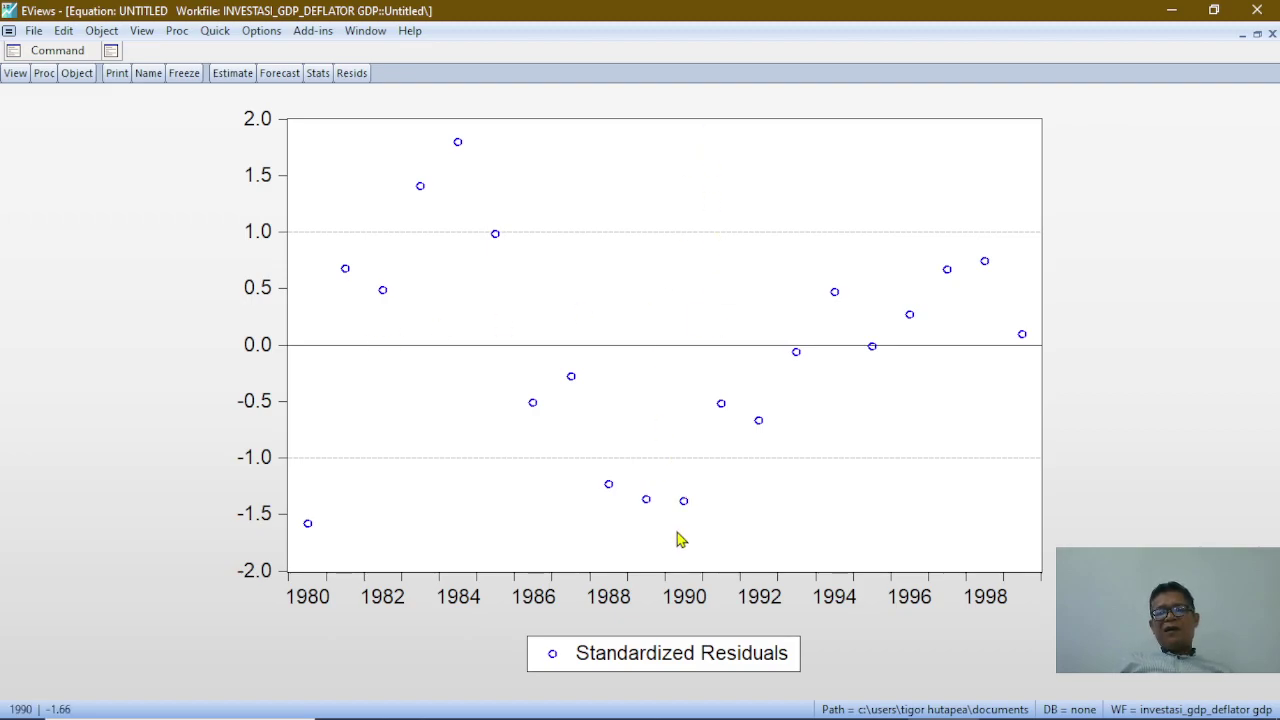
{"action": "mouse_move", "coordinate": [677, 538]}
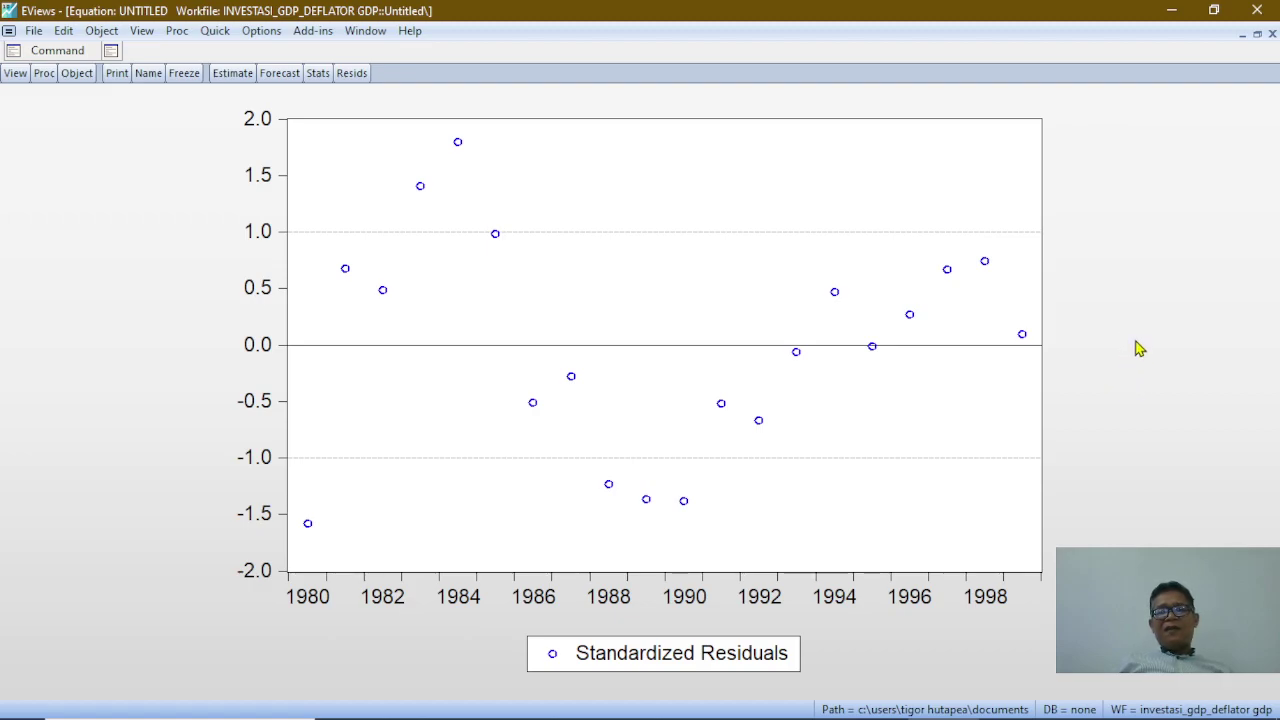
Restore the equation window to normal size and re-estimate "investasi c gdp deflator_gdp" by least squares over 1980 1999
{"action": "left_click", "coordinate": [1257, 35]}
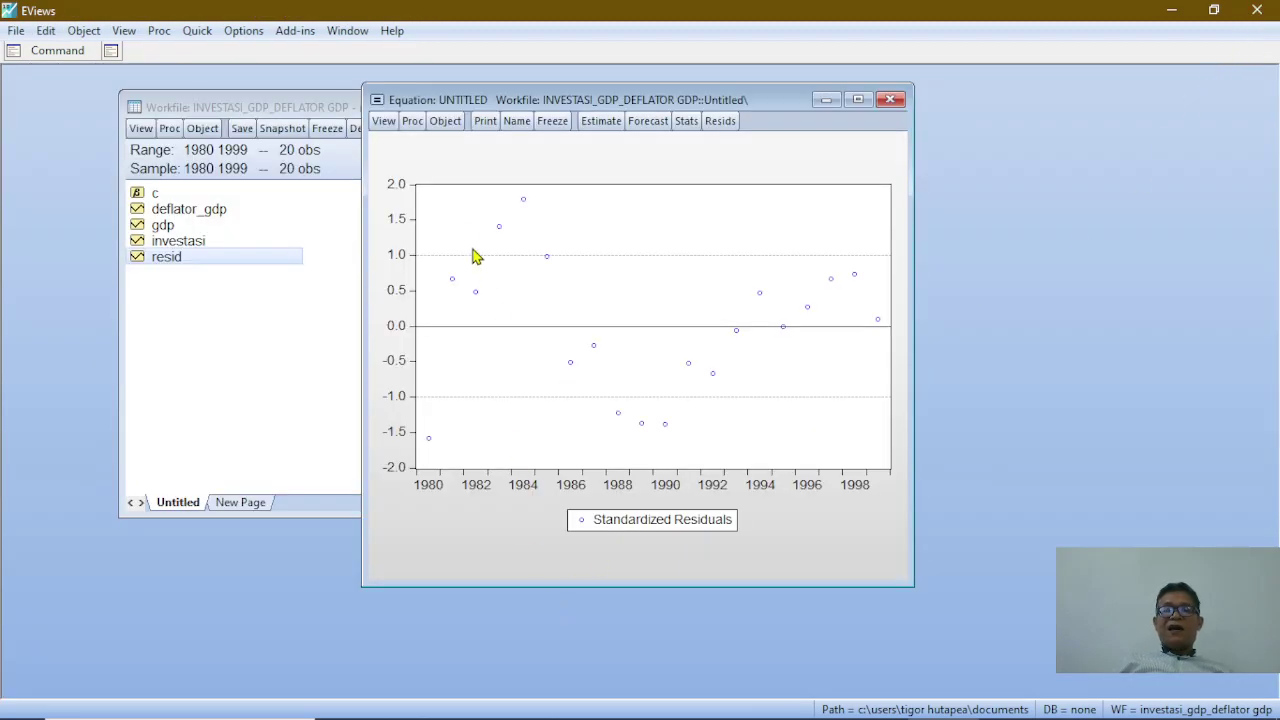
{"action": "left_click", "coordinate": [602, 125]}
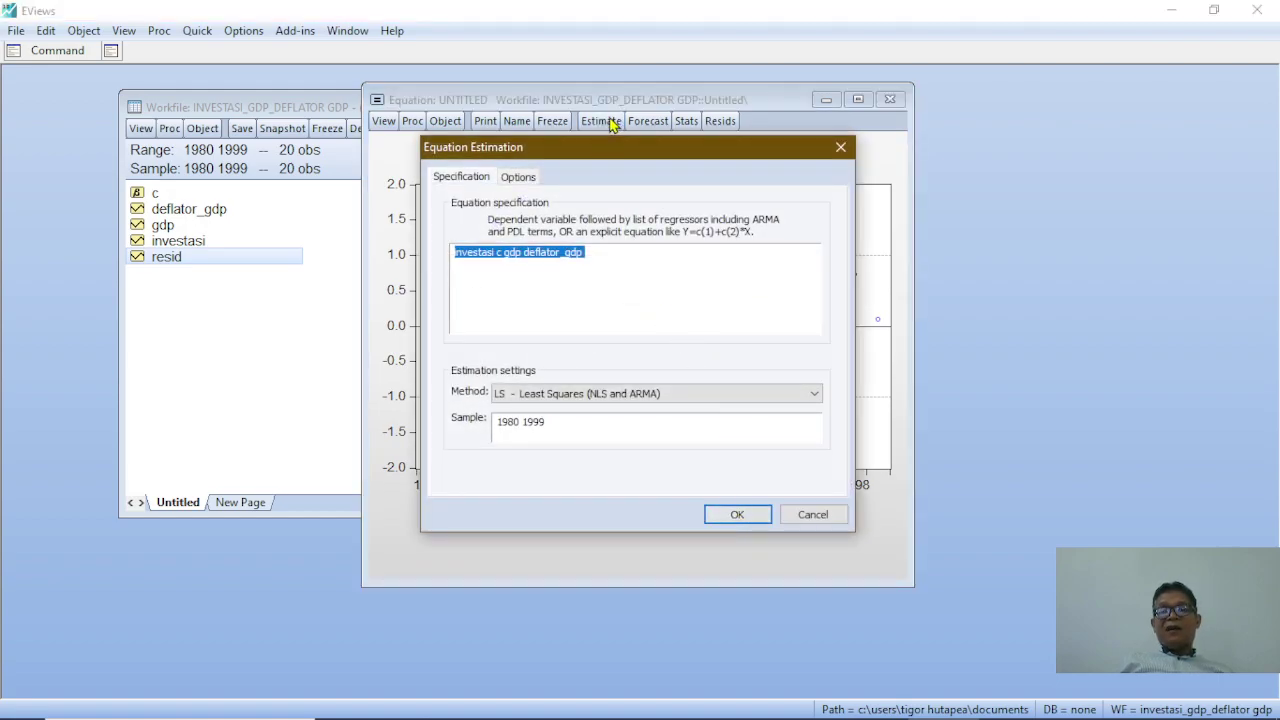
{"action": "left_click", "coordinate": [631, 246]}
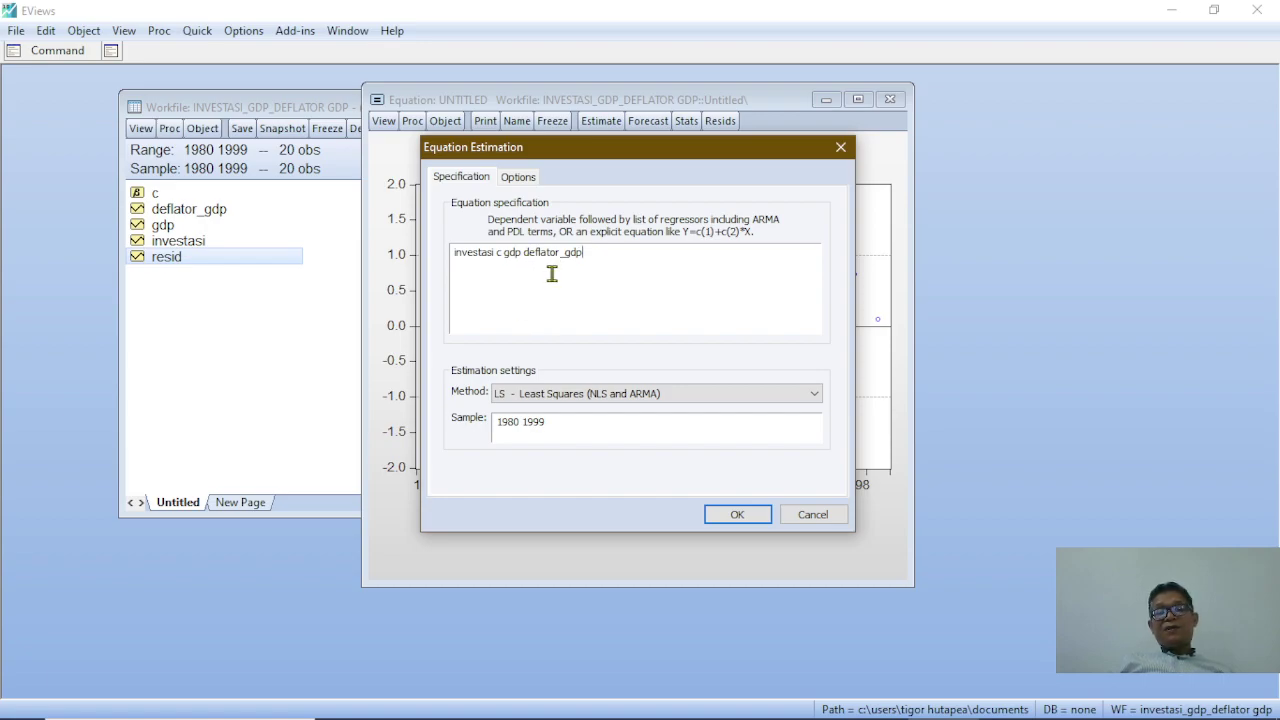
{"action": "left_click", "coordinate": [727, 516]}
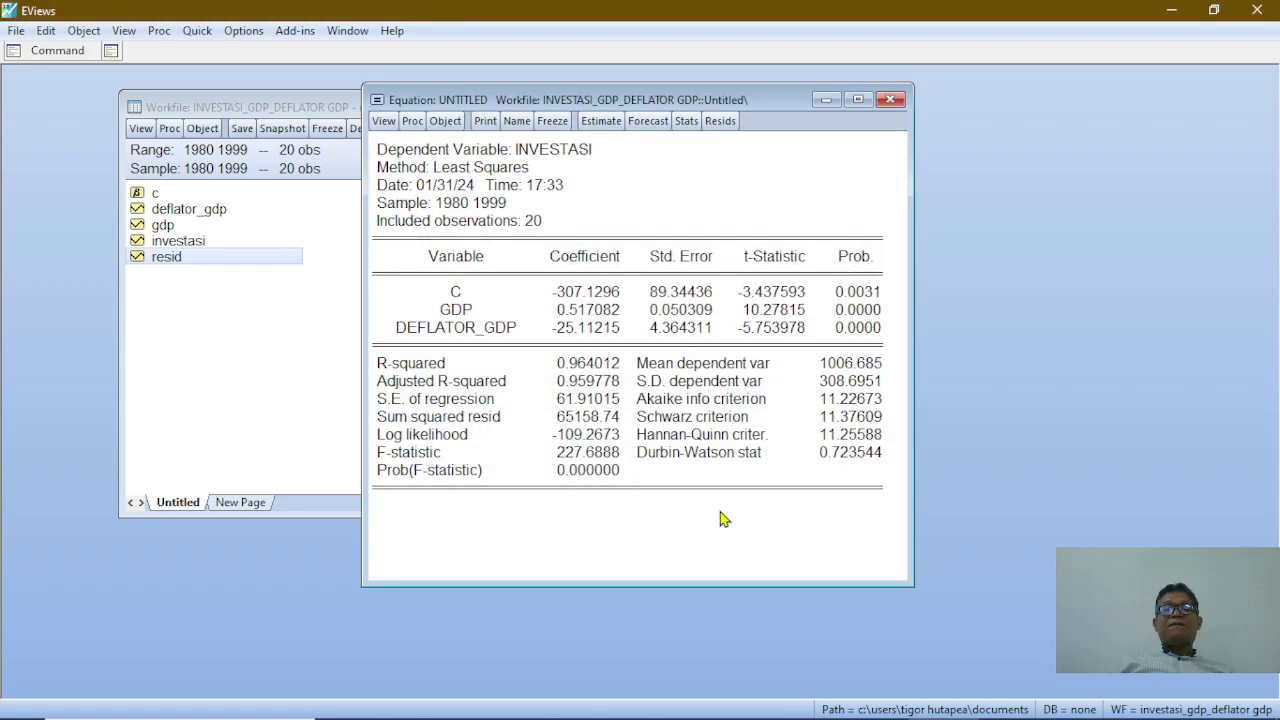
Maximize the regression output and examine the GDP and DEFLATOR_GDP regressors and the Durbin-Watson statistic
{"action": "left_click", "coordinate": [858, 100]}
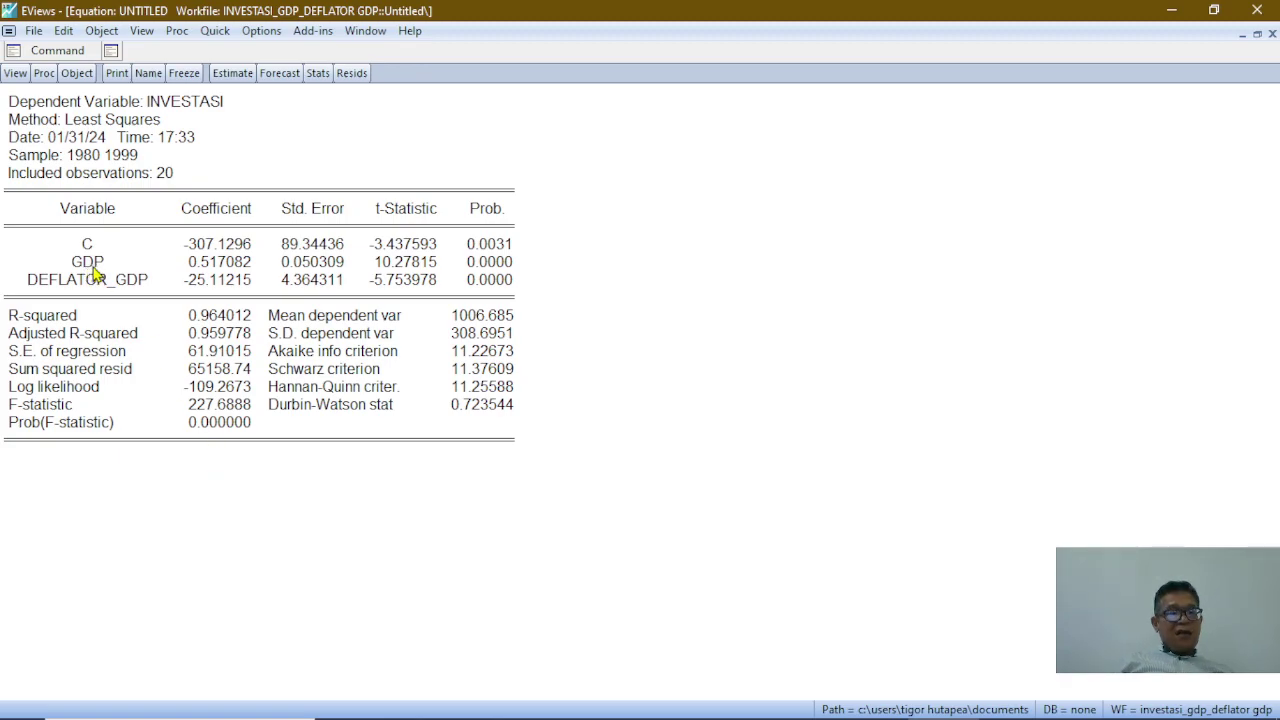
{"action": "left_click", "coordinate": [93, 267]}
{"action": "left_click", "coordinate": [103, 284]}
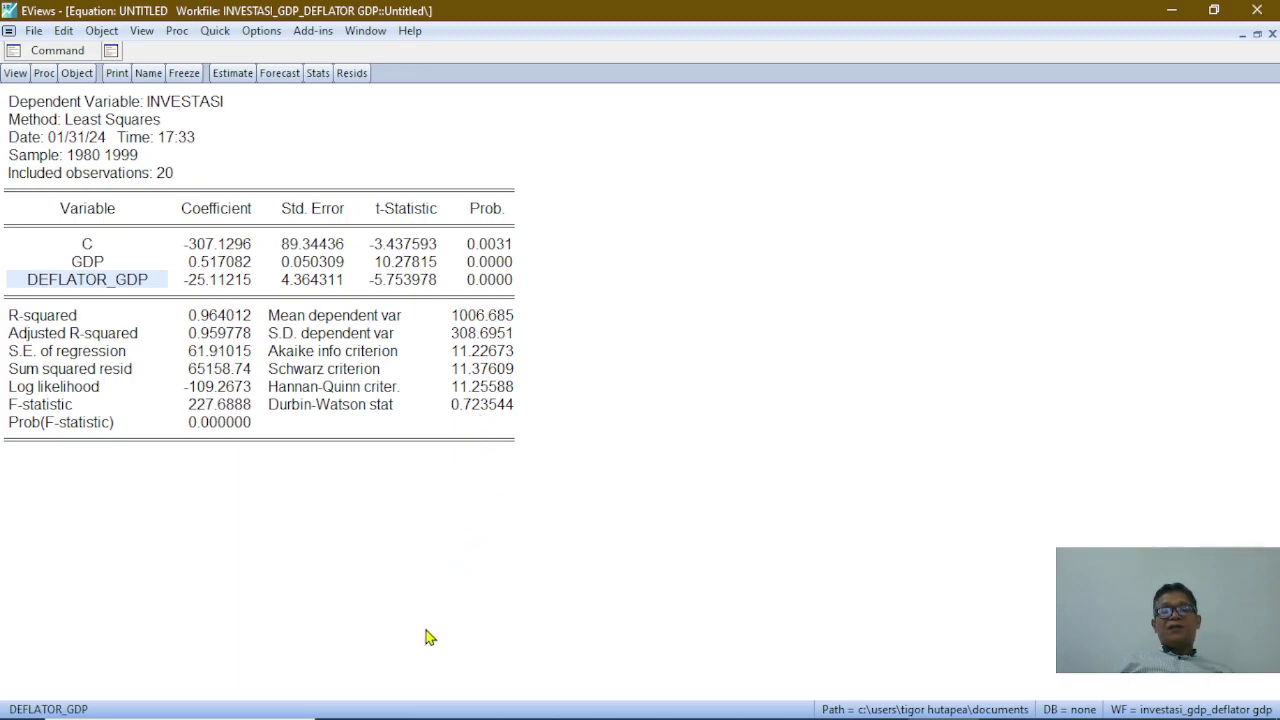
{"action": "left_click", "coordinate": [477, 408]}
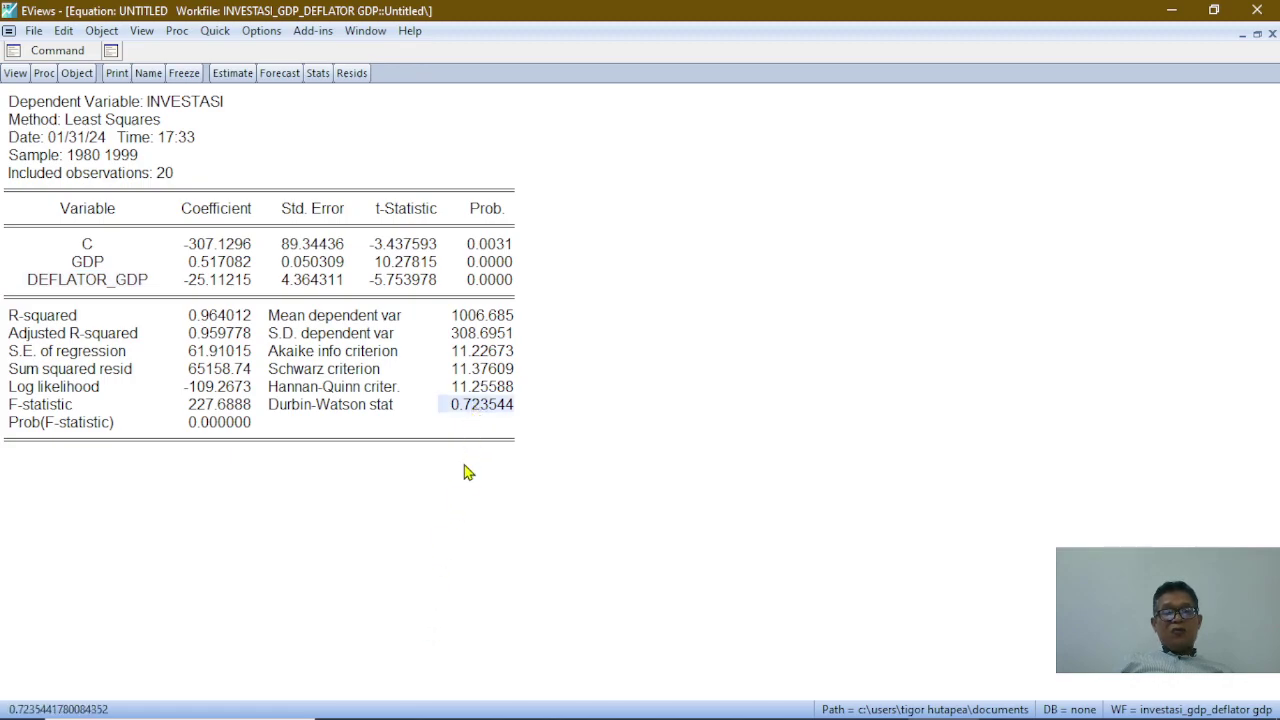